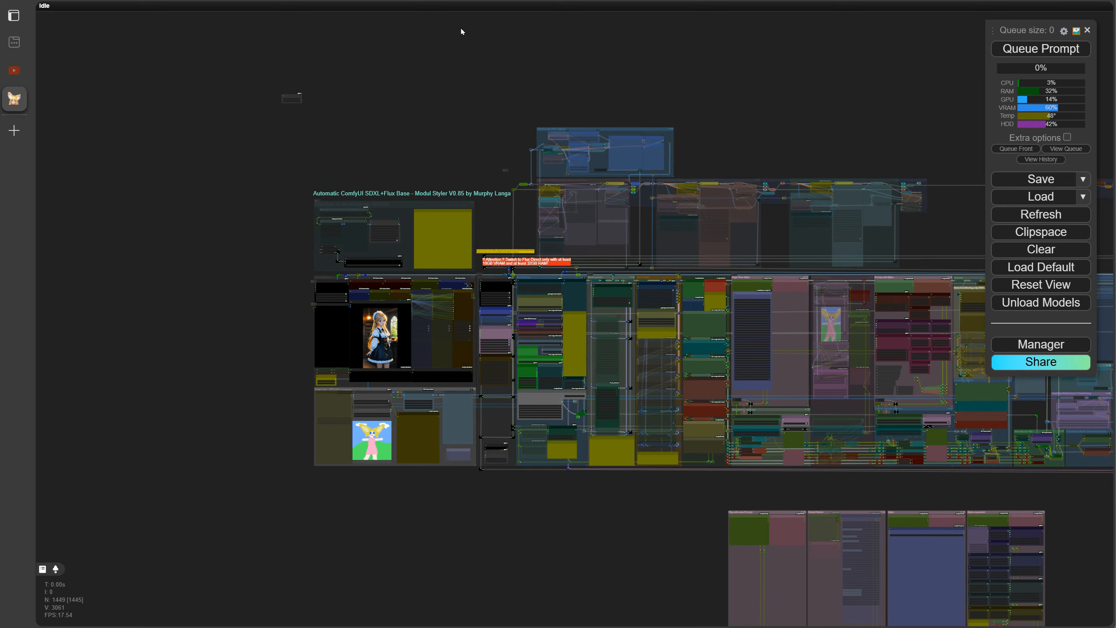
Examine the workflow's main groups, from the title and Start Settings across to the Flux loading and Custom Advanced Sampler groups.
scroll(439, 202, up, 9)
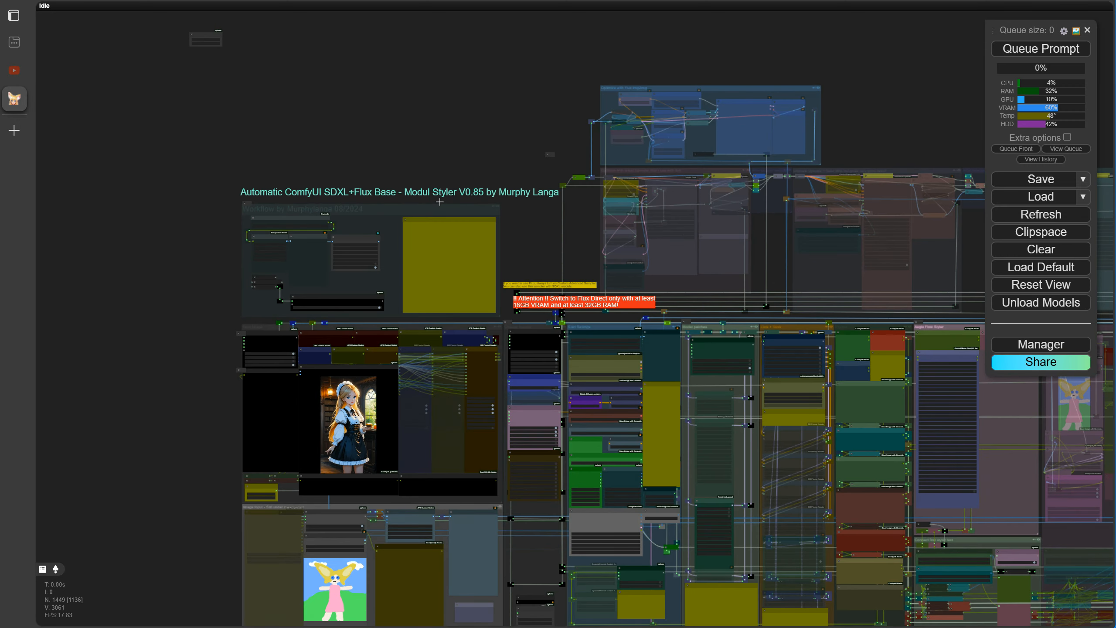
scroll(443, 198, up, 3)
drag(620, 258, 608, 117)
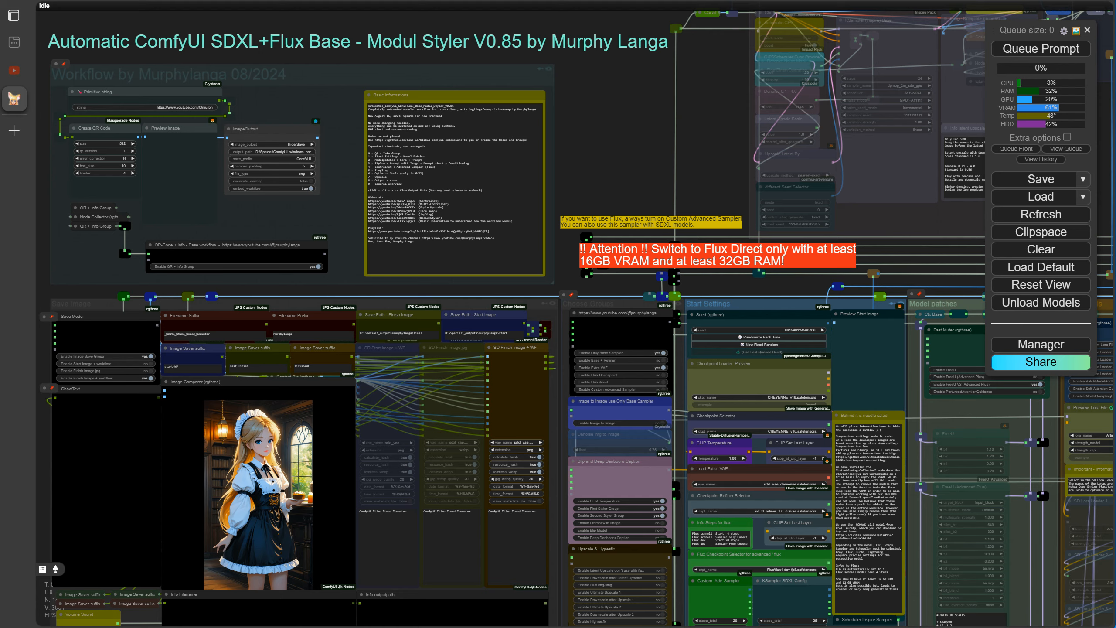
scroll(713, 148, down, 3)
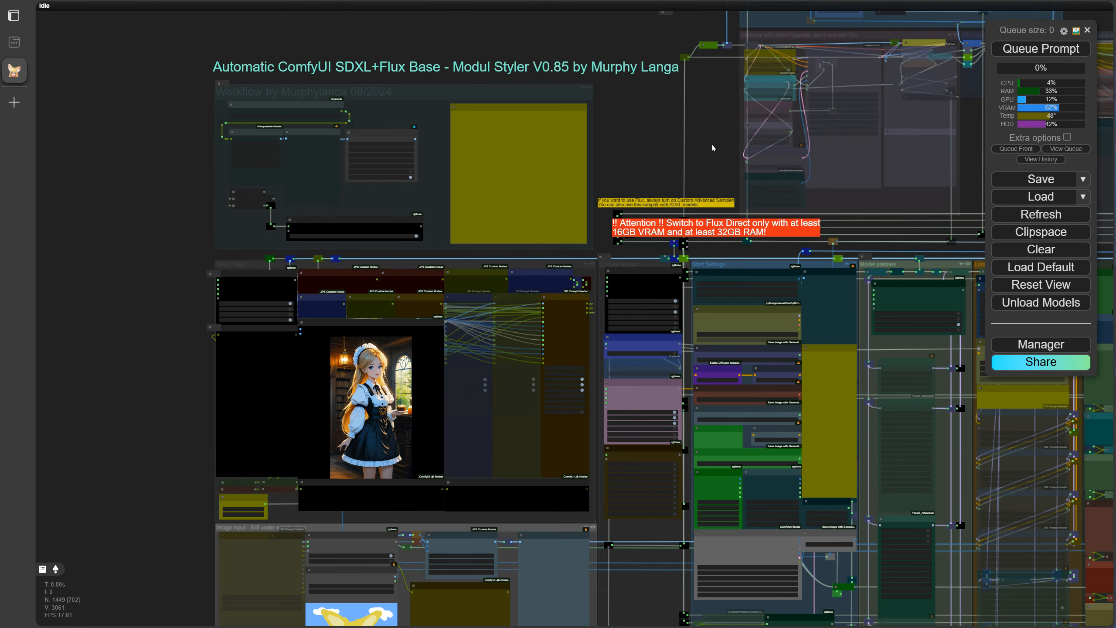
drag(724, 141, 407, 98)
scroll(400, 106, down, 2)
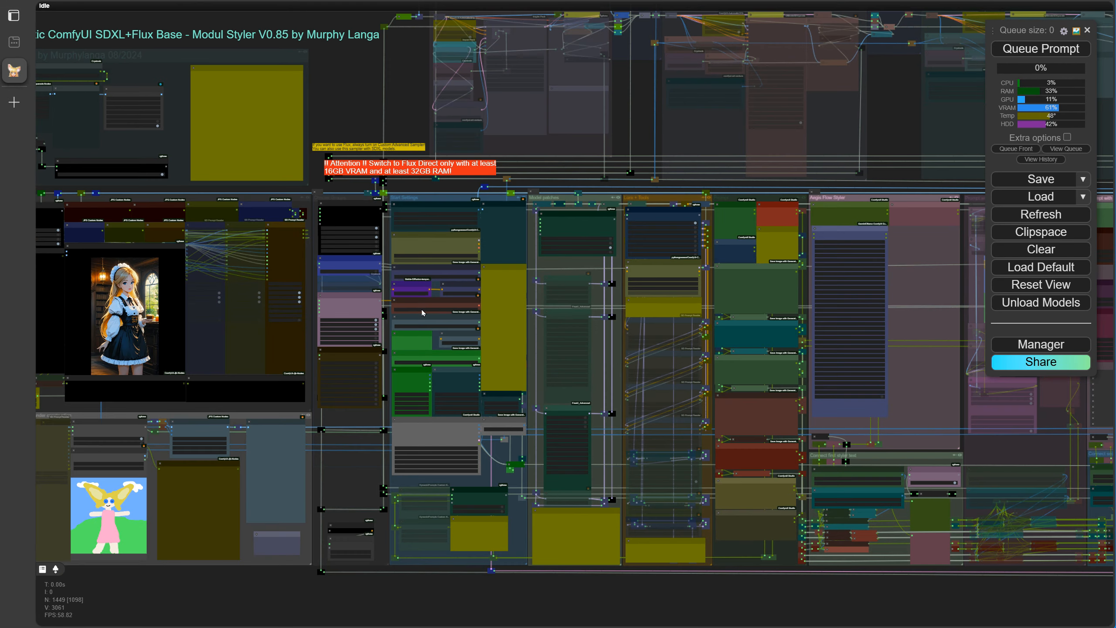
drag(896, 606, 46, 332)
drag(887, 399, 642, 558)
scroll(710, 493, up, 6)
drag(710, 493, 861, 606)
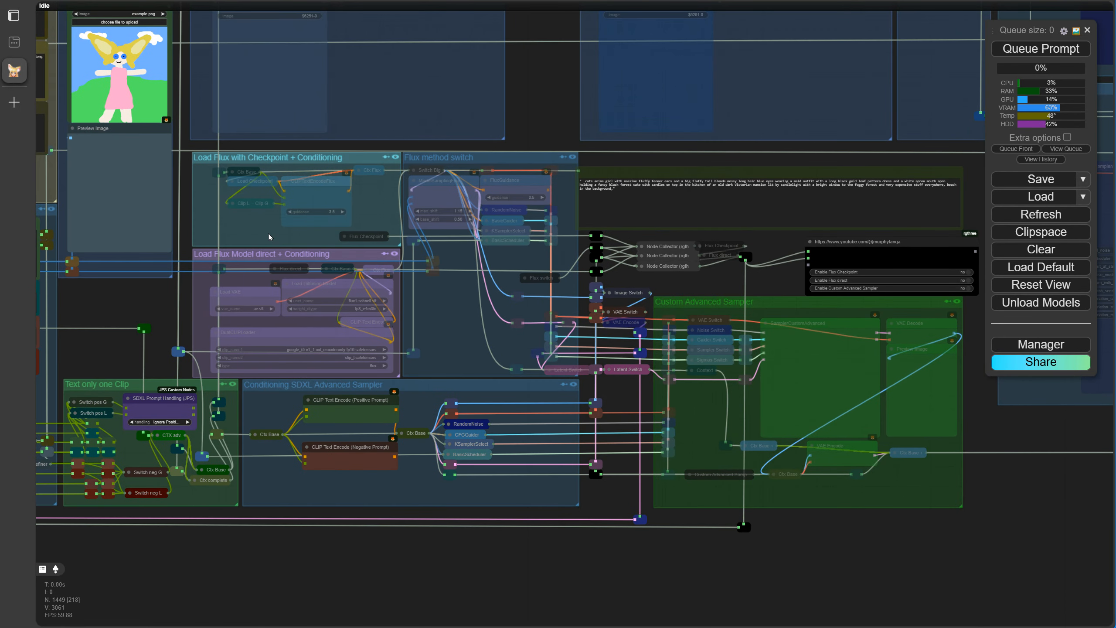
Examine the remaining workflow sections, including Optimize with Flux img2img and the latent and Ultimate Upscale groups.
scroll(812, 479, down, 2)
scroll(812, 479, down, 2)
drag(974, 539, 913, 615)
scroll(758, 473, down, 5)
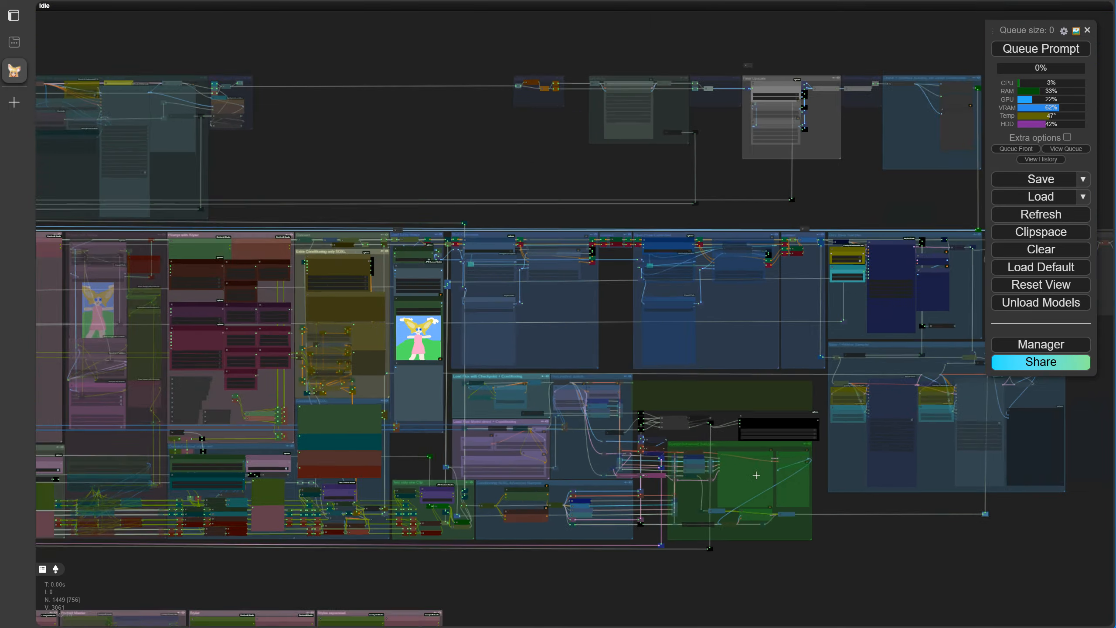
scroll(765, 94, up, 10)
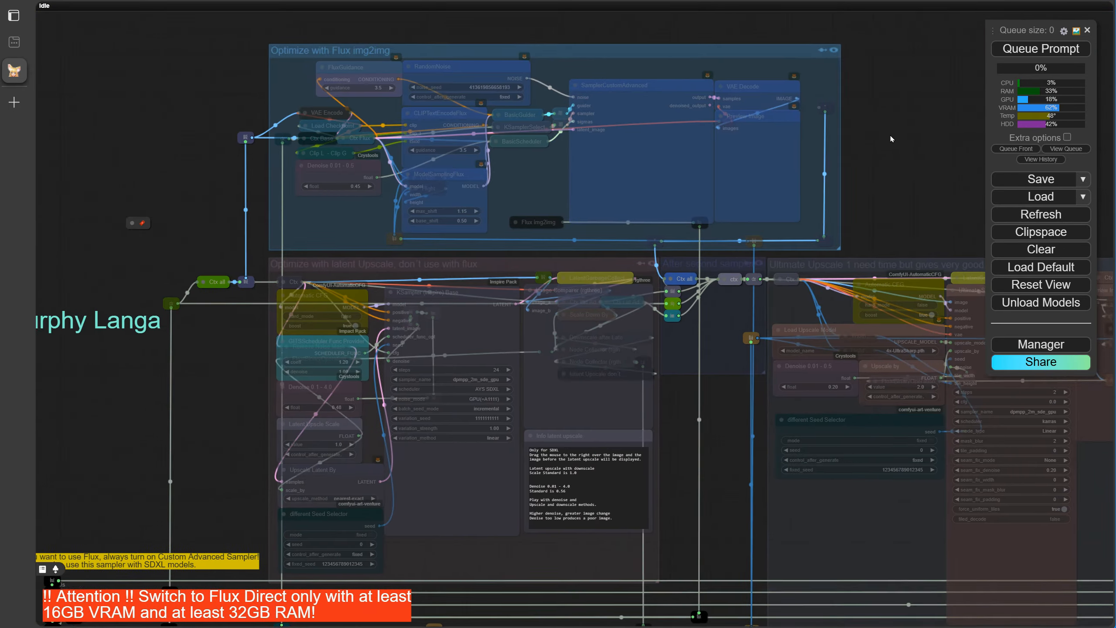
drag(890, 139, 865, 114)
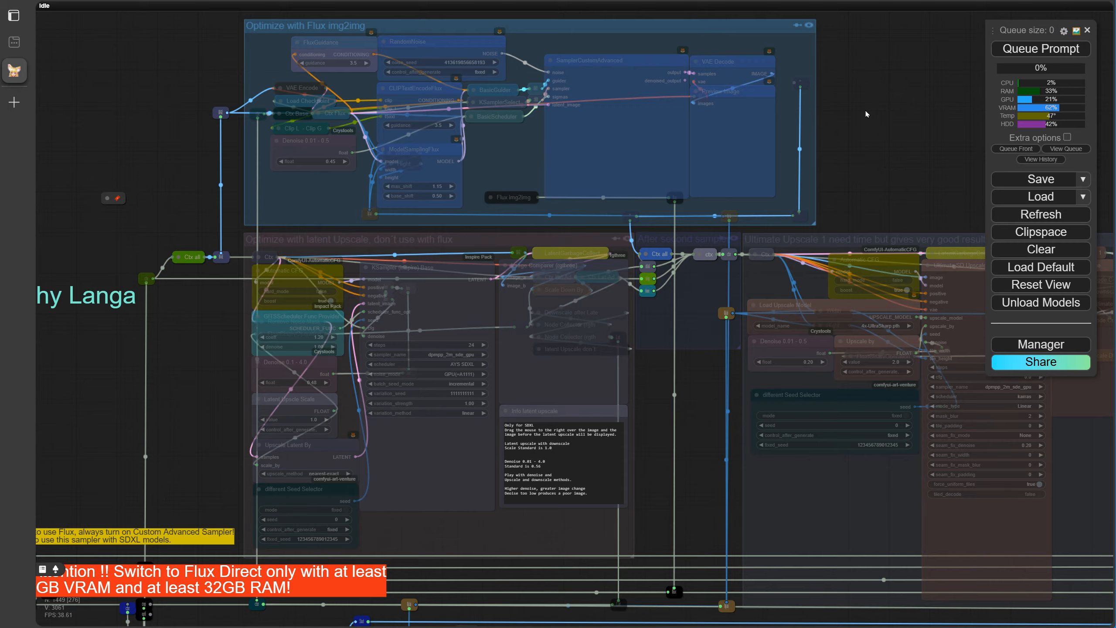
Go to the QR-Code + Info section and disable the QR + Info Group.
scroll(865, 114, down, 7)
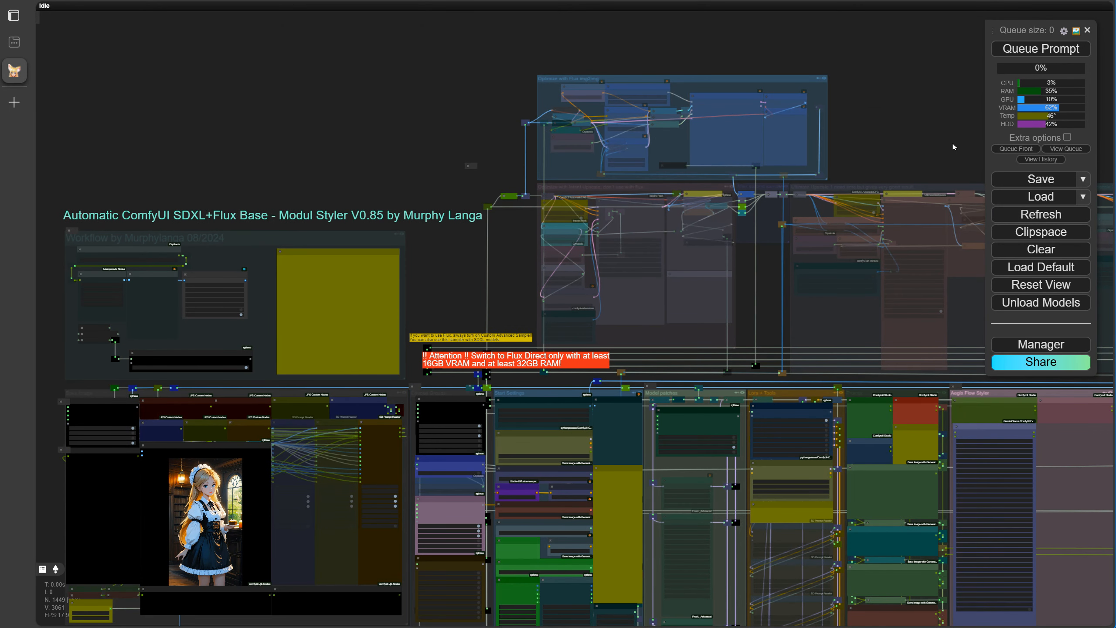
key(0)
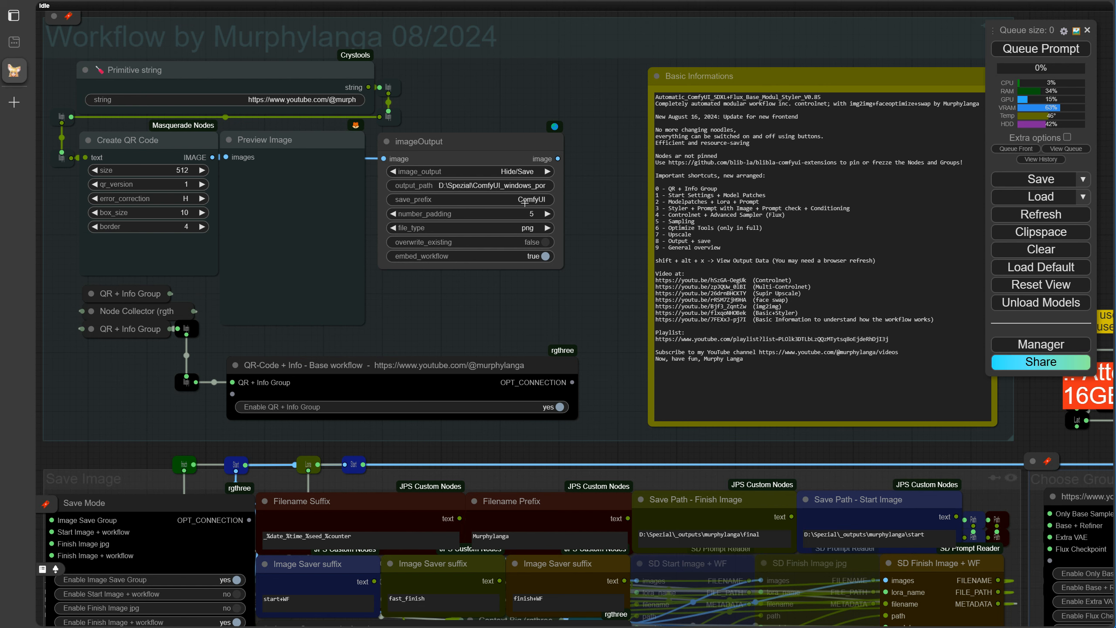
click(569, 414)
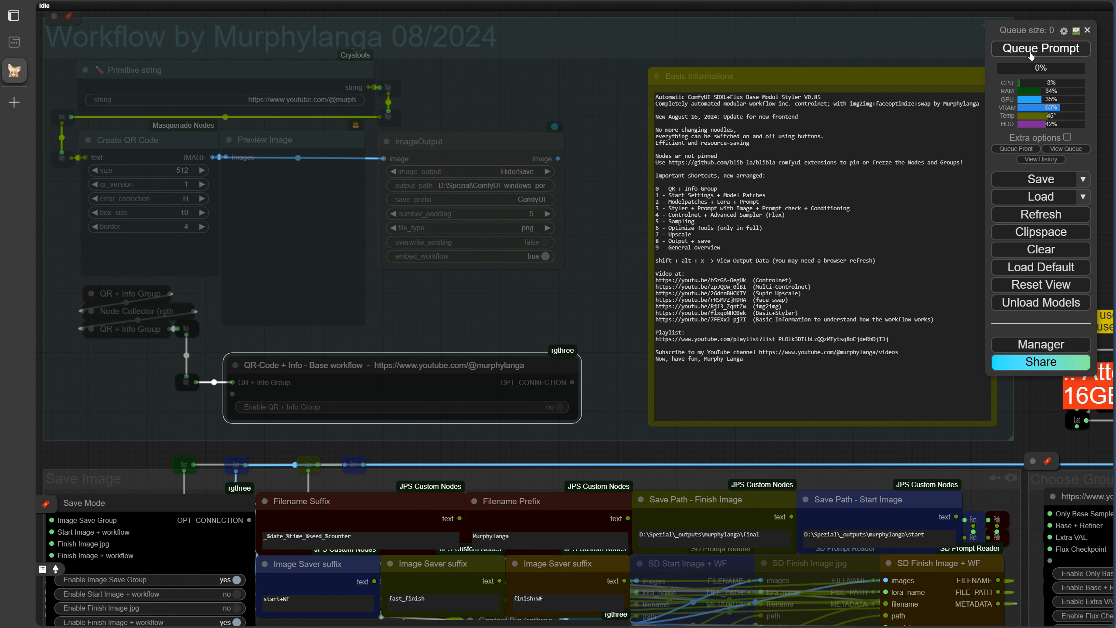
Go to the Start Settings section, switch sampling to Base + Refiner and turn off Extra VAE.
key(1)
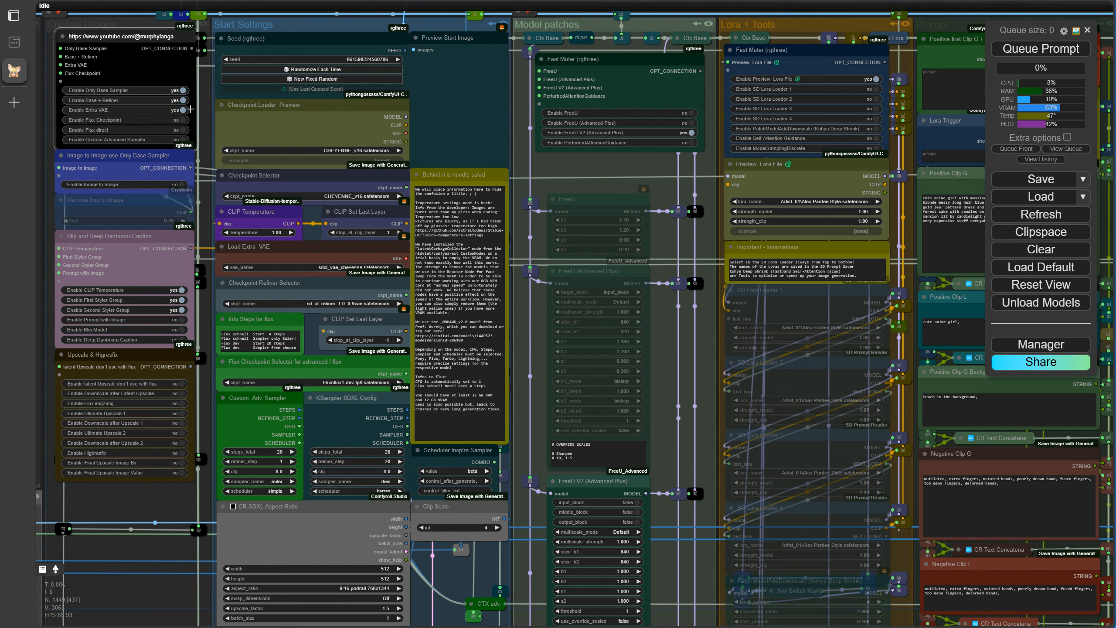
click(189, 100)
click(189, 110)
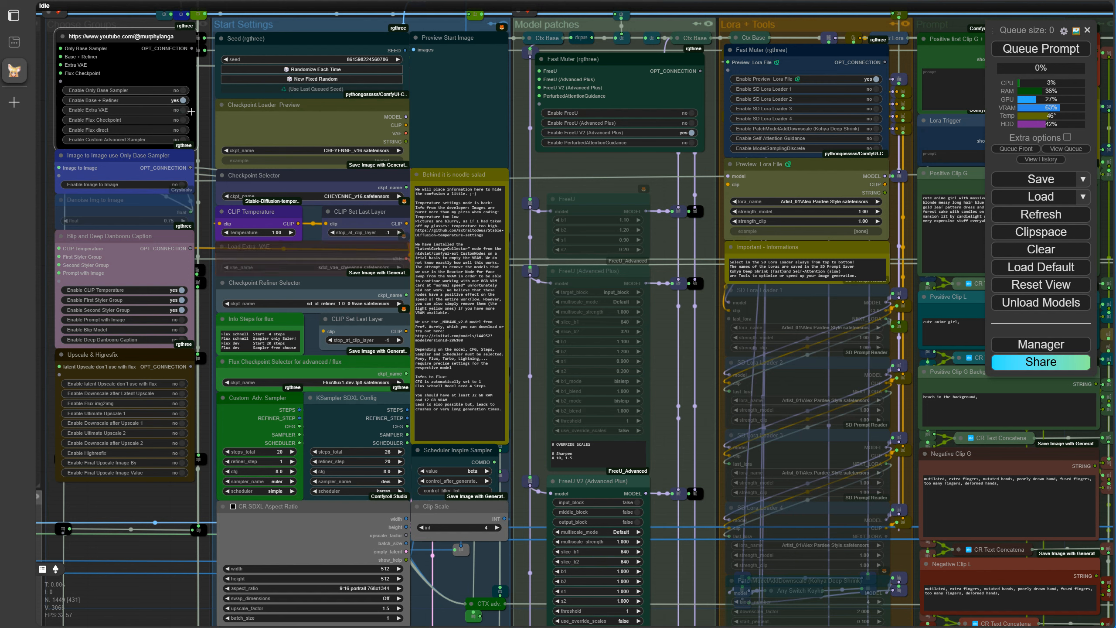
Switch sampling from Base + Refiner to the Custom Advanced Sampler and enable Extra VAE.
click(189, 90)
click(189, 95)
click(182, 140)
click(187, 111)
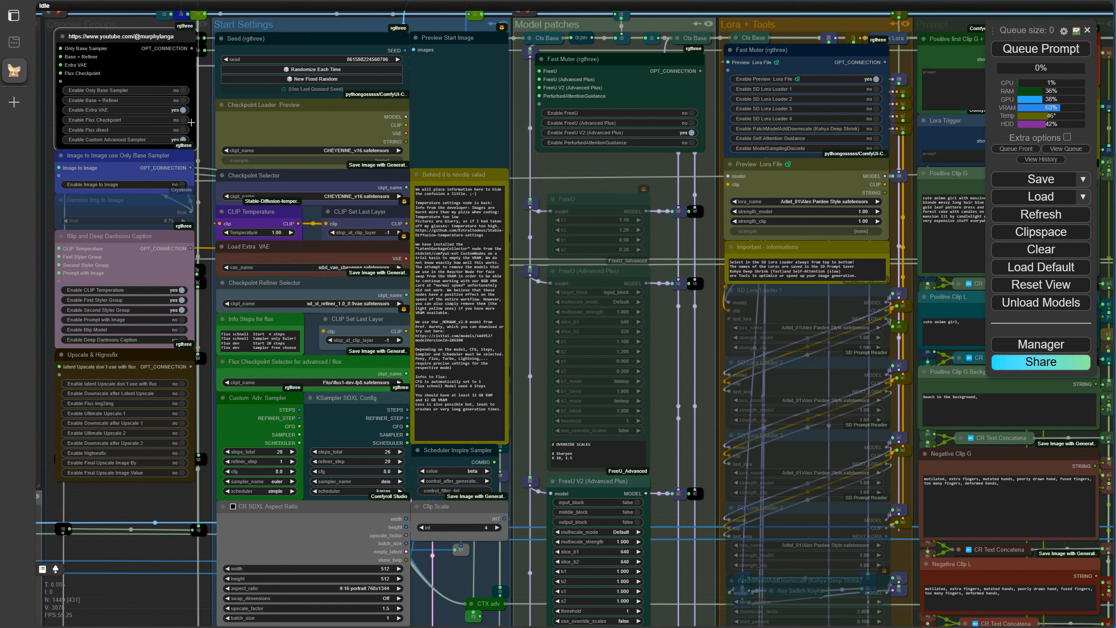
Try the Flux Checkpoint and Flux direct options together with the Custom Advanced Sampler.
click(190, 119)
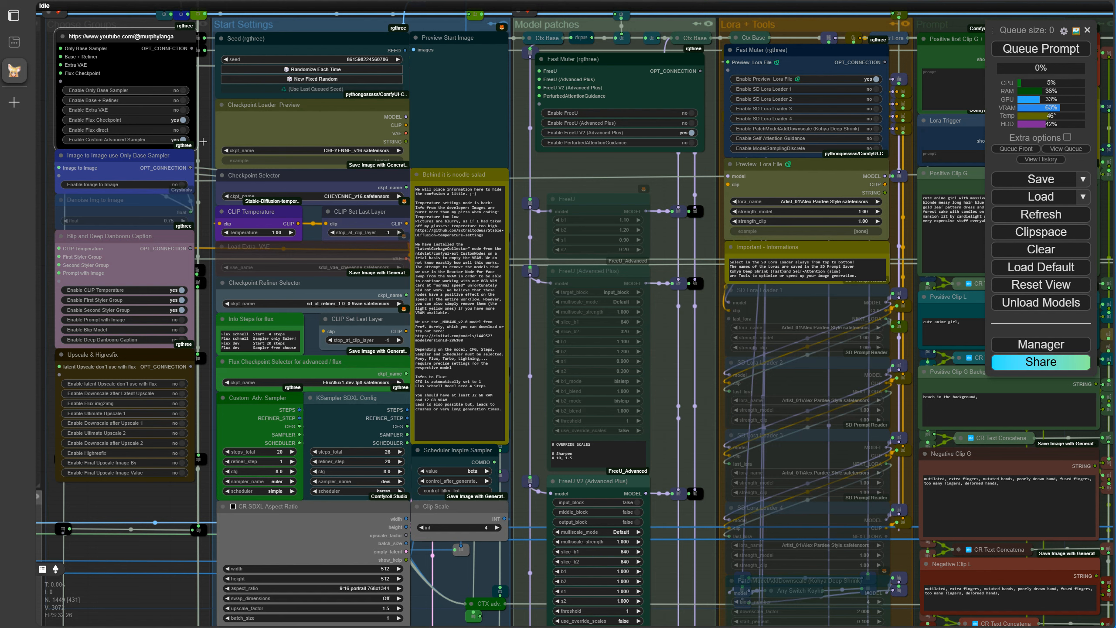
click(192, 126)
click(192, 127)
click(188, 132)
click(184, 130)
Turn off the Custom Advanced Sampler and enable Only Base Sampler and Extra VAE.
click(185, 139)
click(184, 90)
click(184, 110)
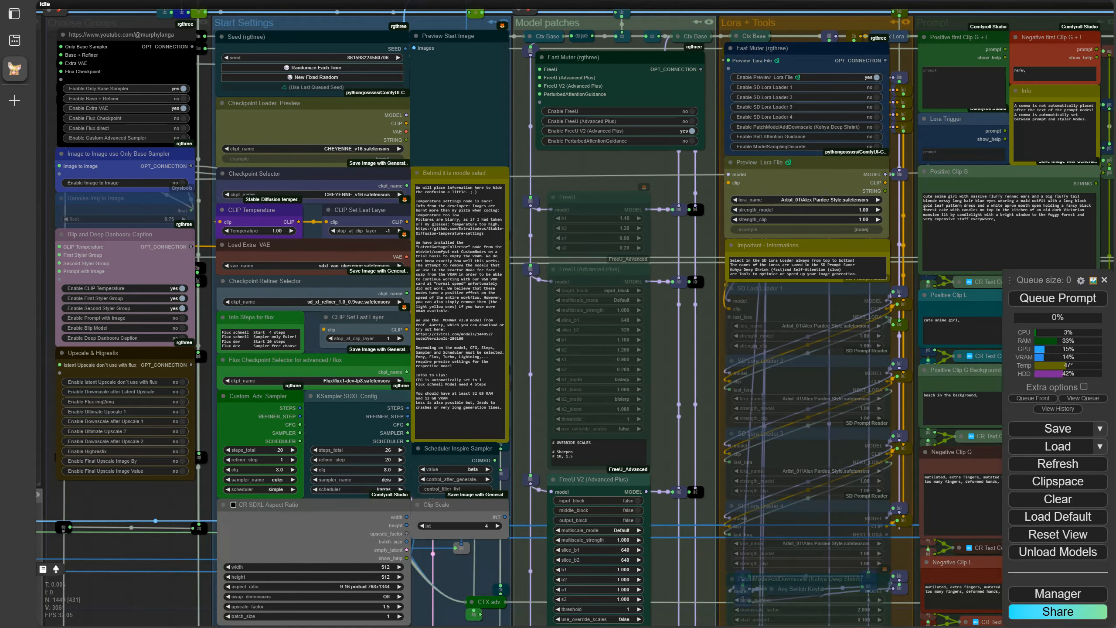
Enable Image to Image and set the Denoise Img to Image value to 0.48.
click(182, 183)
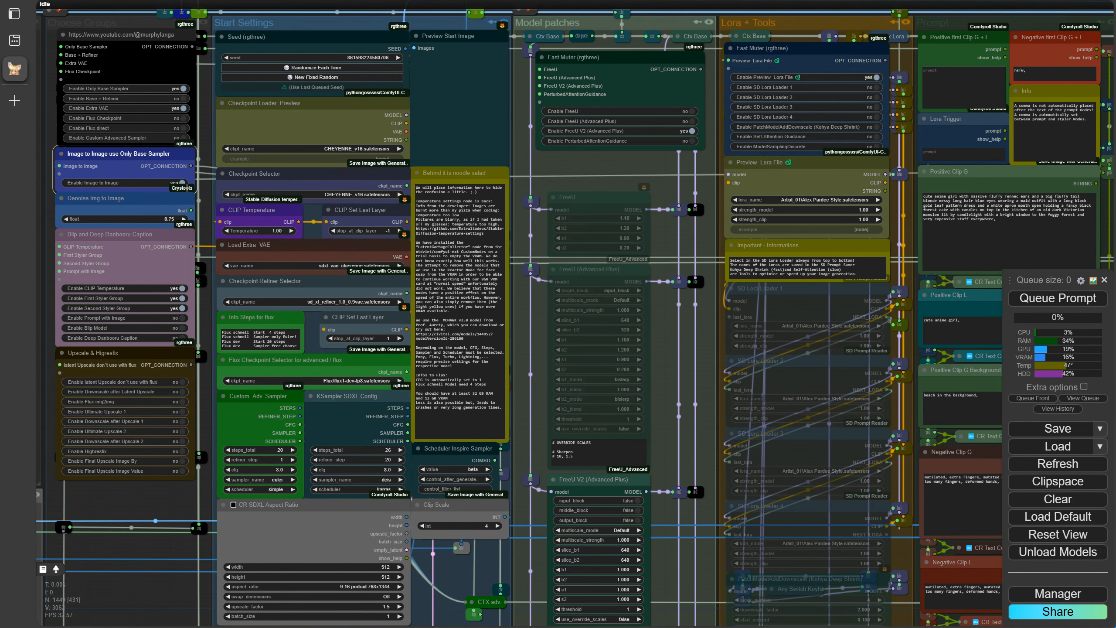
click(173, 219)
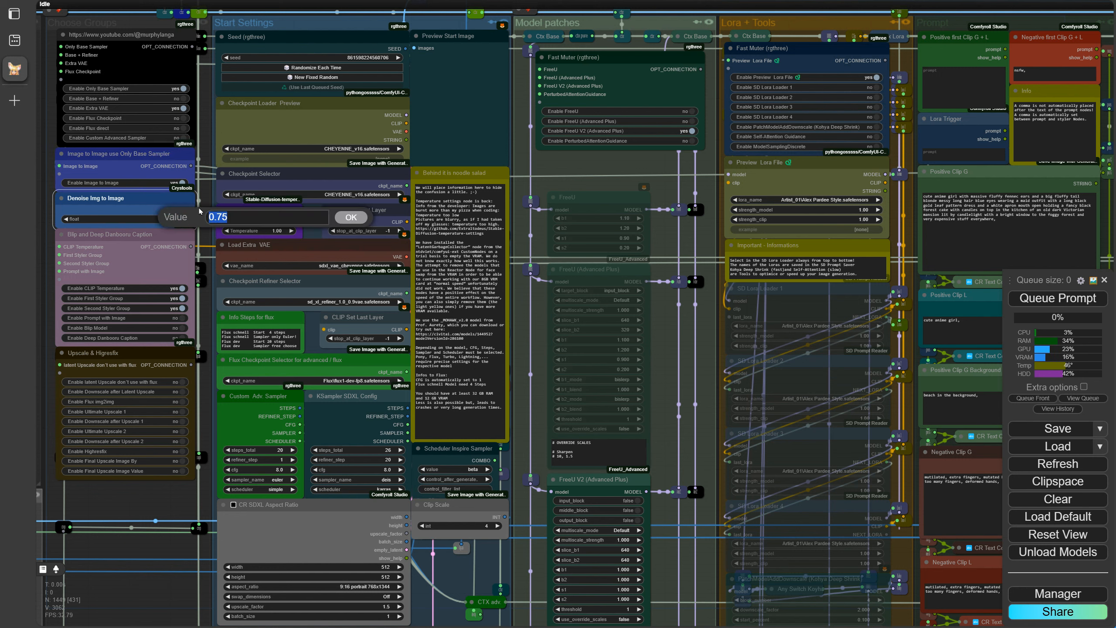
text(.48)
key(Return)
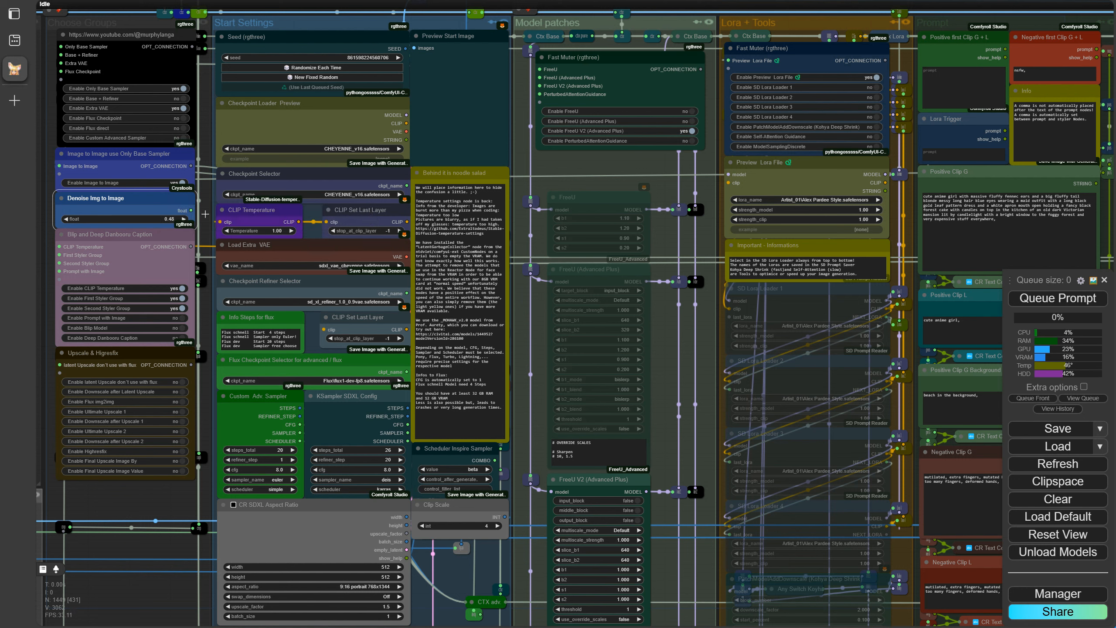
Set the Denoise Img to Image value to 0.75.
click(171, 228)
text(.75)
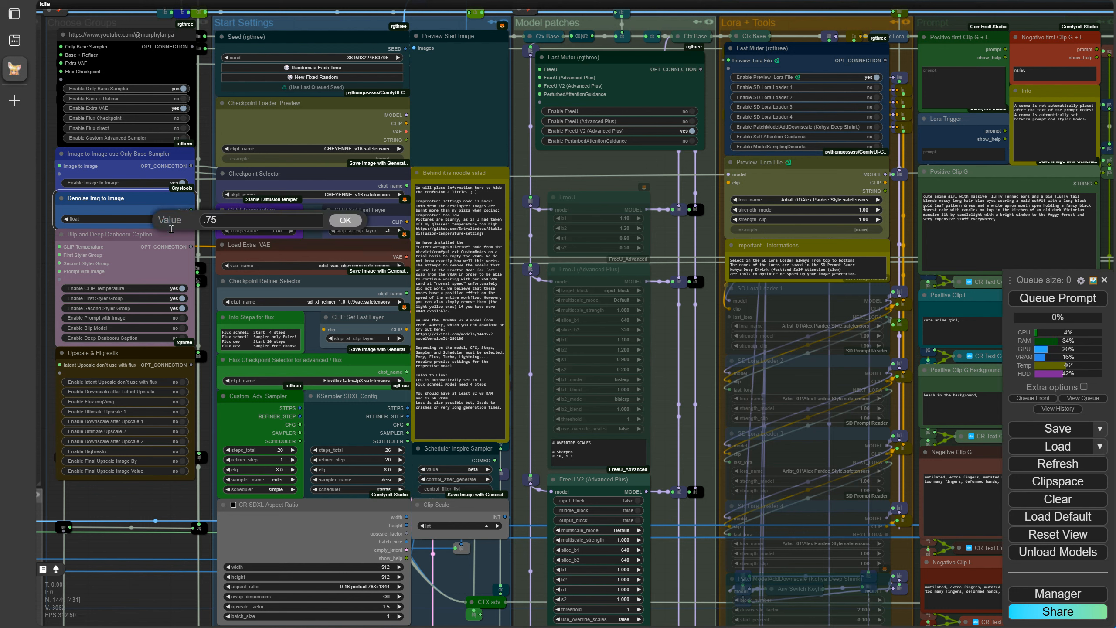
key(Return)
Set the Denoise Img to Image value back to 0.48 and disable Image to Image.
click(170, 228)
text(.48)
key(Return)
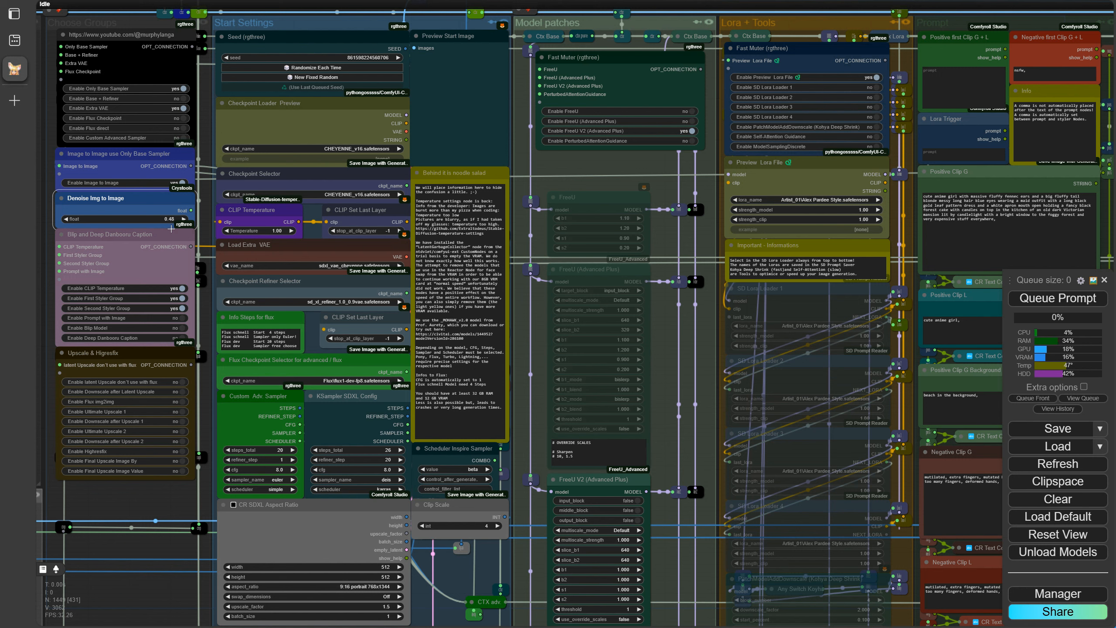
click(183, 184)
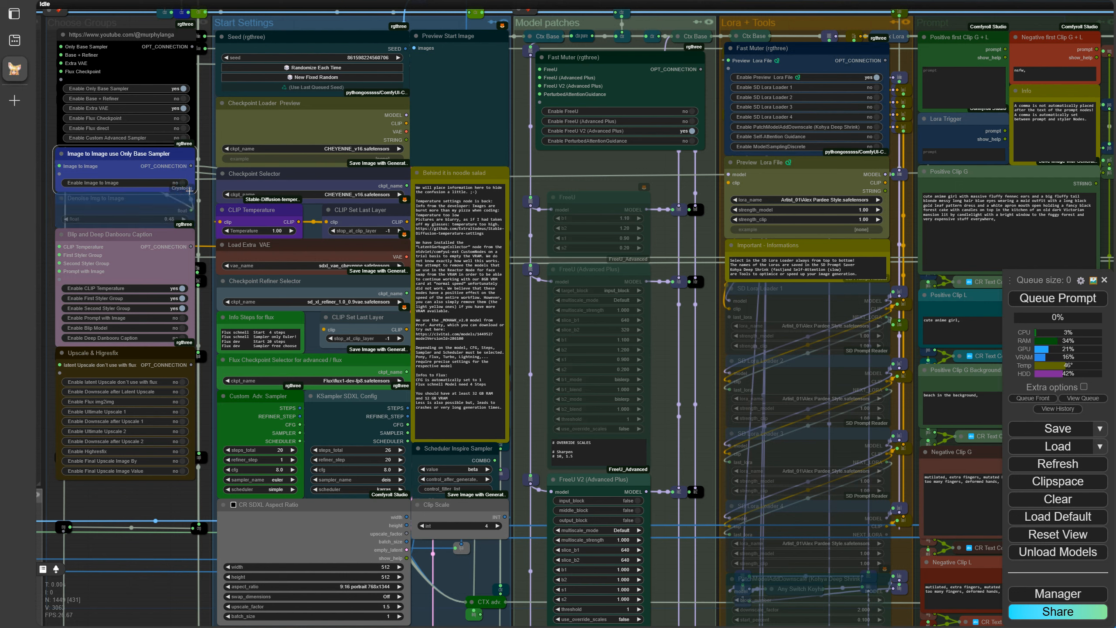
click(131, 501)
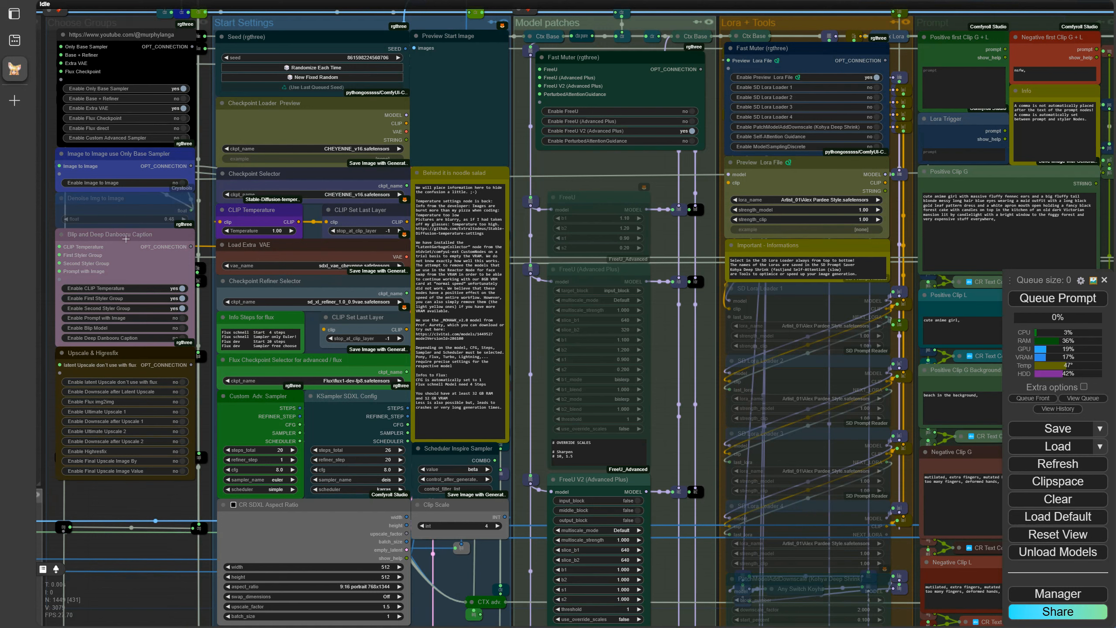
Disable CLIP Temperature in the Blip and Deep Danbooru Caption node and enable it again.
click(182, 289)
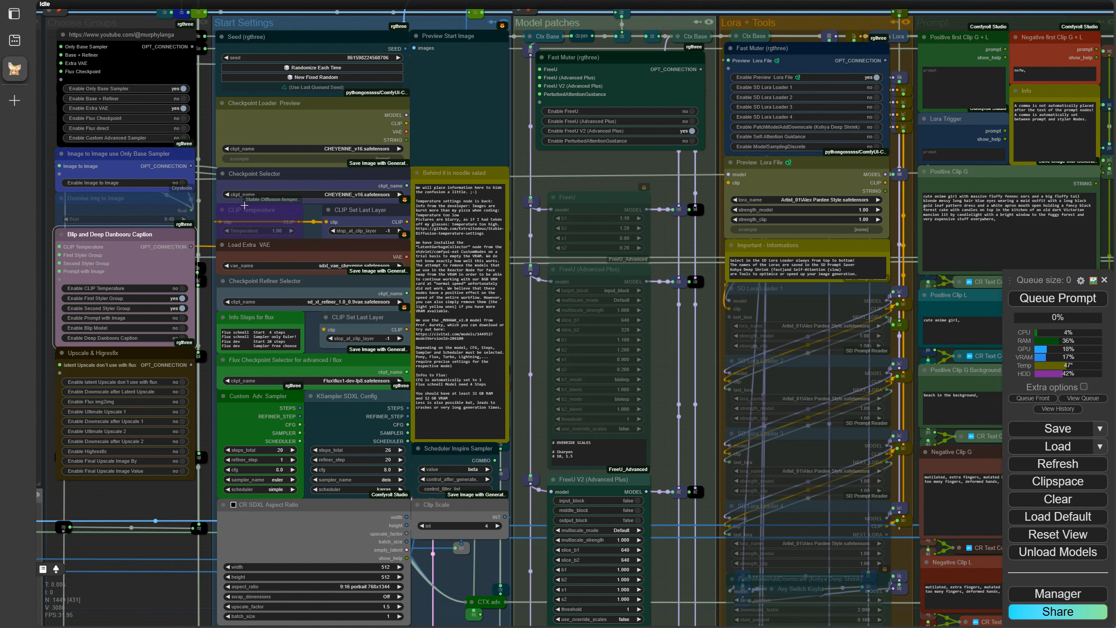
click(181, 288)
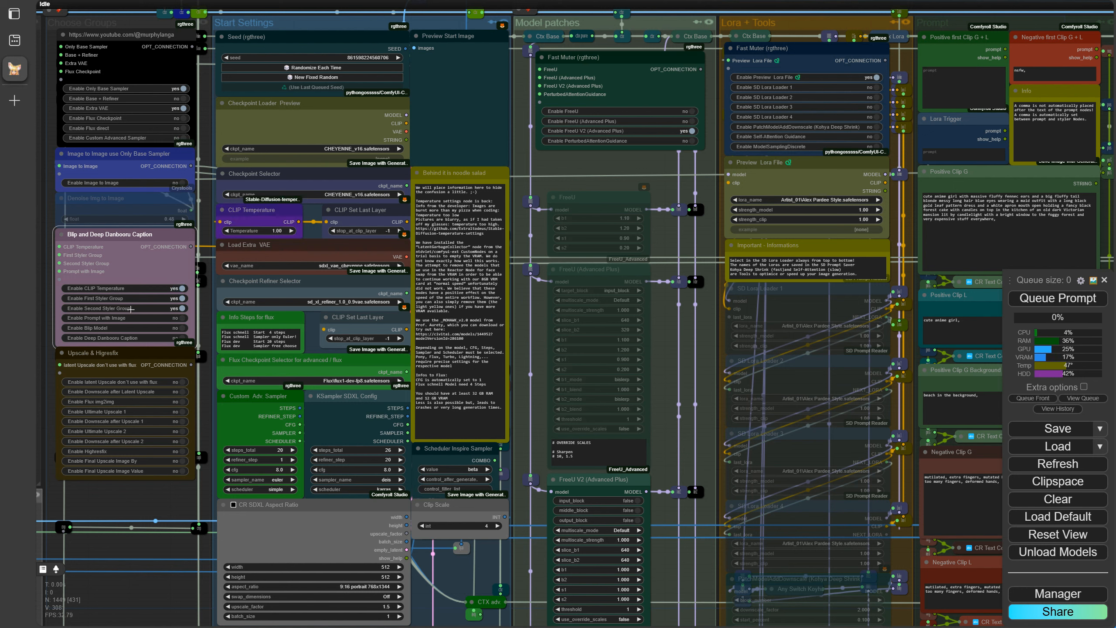
Disable the Second Styler Group, and re-enable it at the Second Styler node beneath the Prompt with Styler group.
click(182, 308)
scroll(804, 351, down, 5)
drag(972, 135, 246, 121)
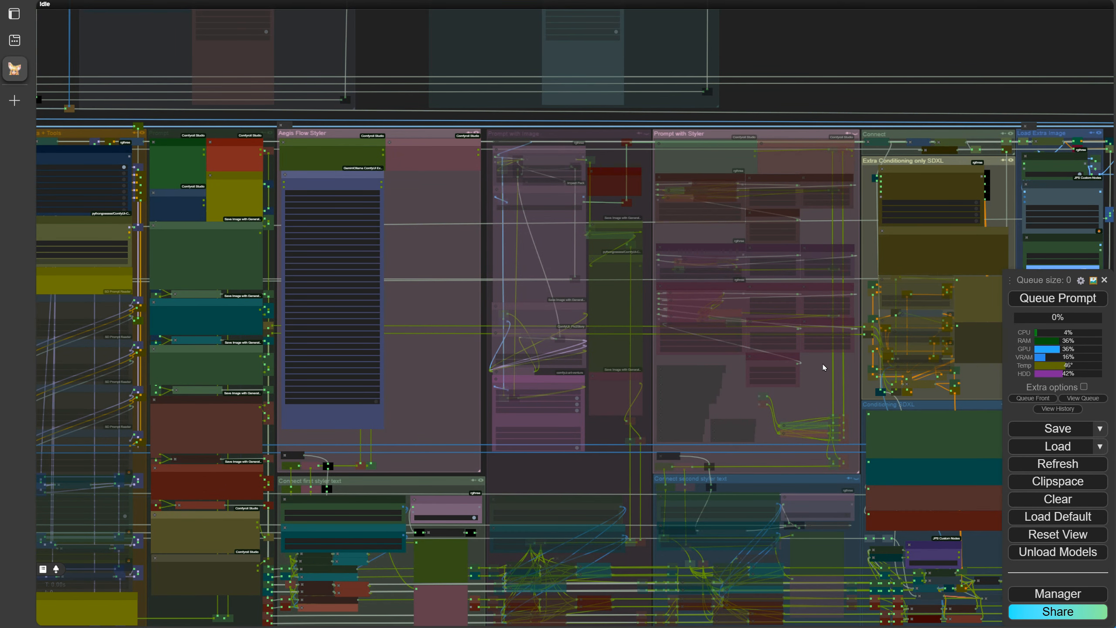
scroll(824, 367, up, 6)
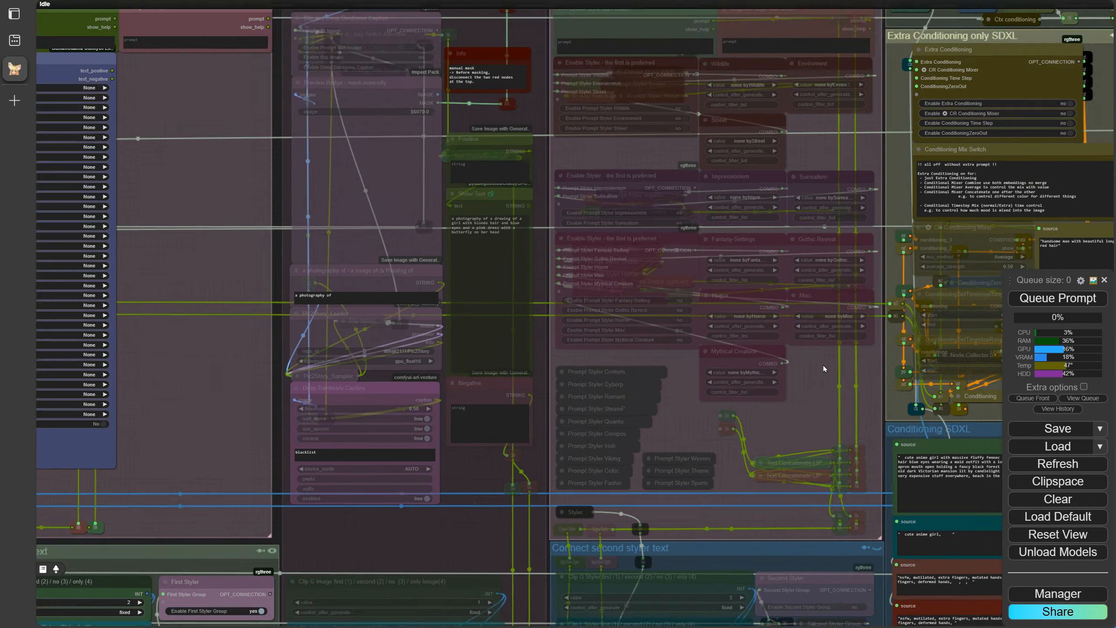
scroll(824, 367, down, 3)
click(851, 546)
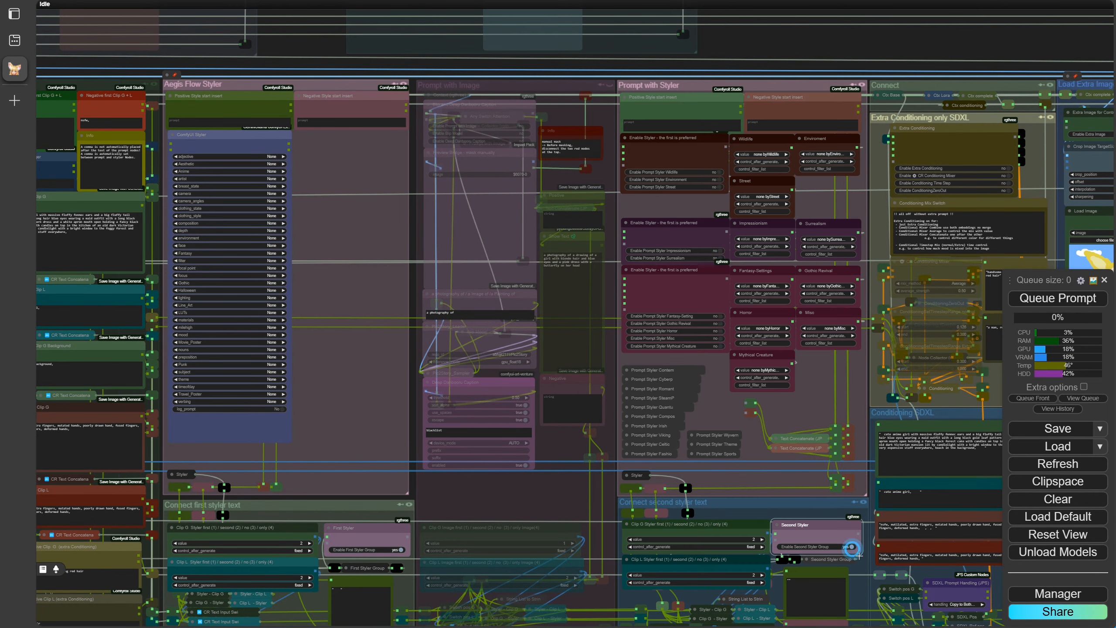
Disable the individual prompt stylers in the Prompt with Styler group, from Wildlife through Mythical Creature.
scroll(746, 223, up, 4)
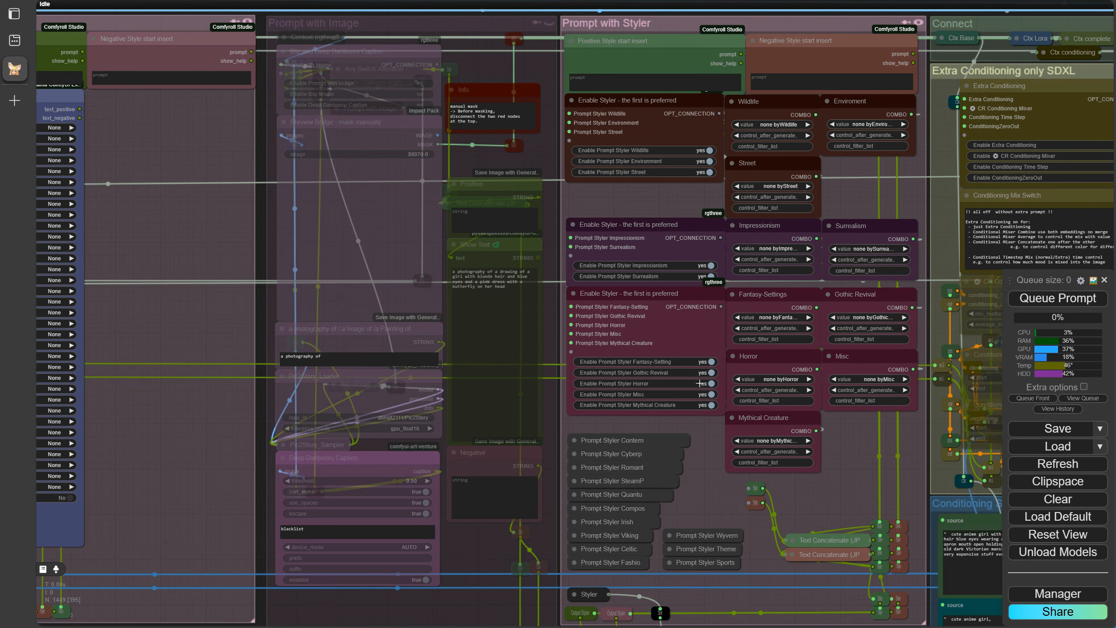
click(717, 160)
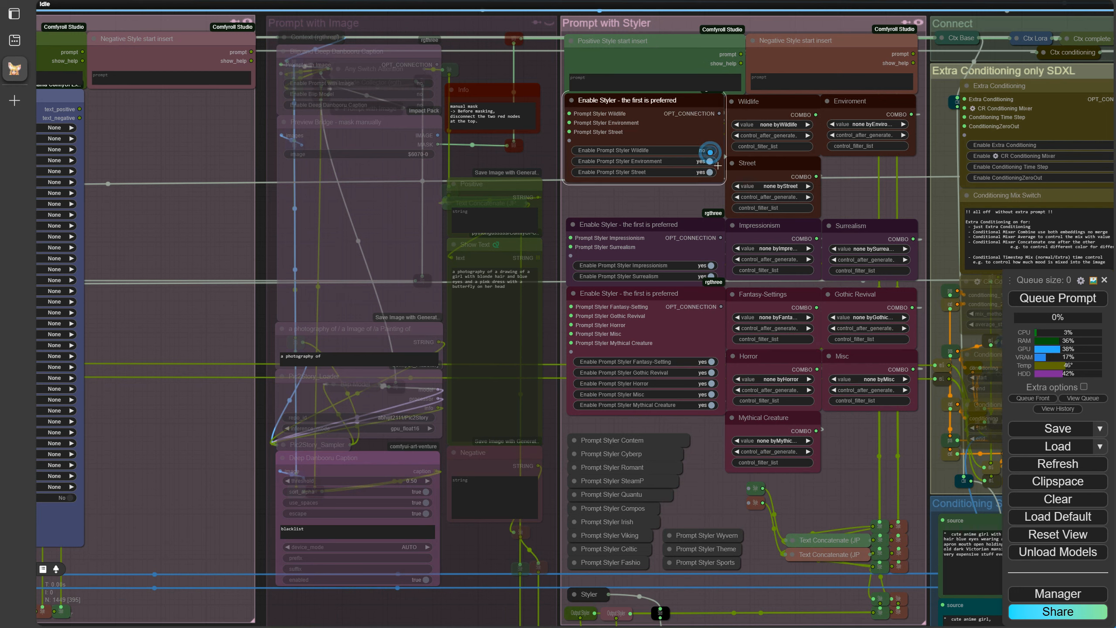
click(717, 265)
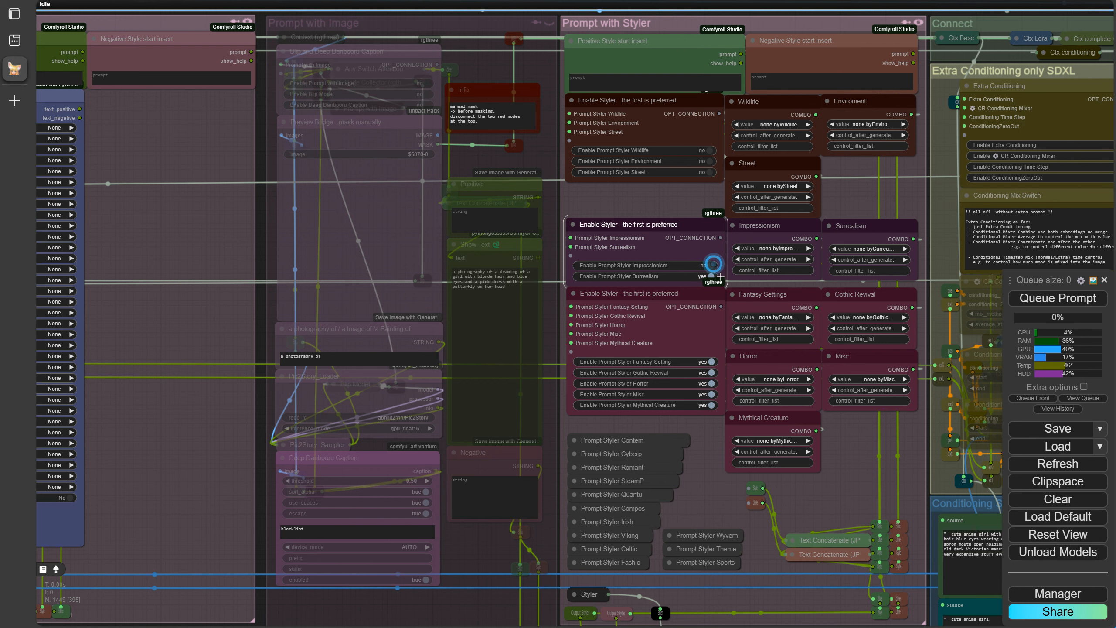
click(712, 361)
click(711, 372)
click(712, 383)
click(712, 394)
click(710, 470)
Return to the group switches and try enabling Prompt with Image, Blip Model and Deep Danbooru Caption.
key(1)
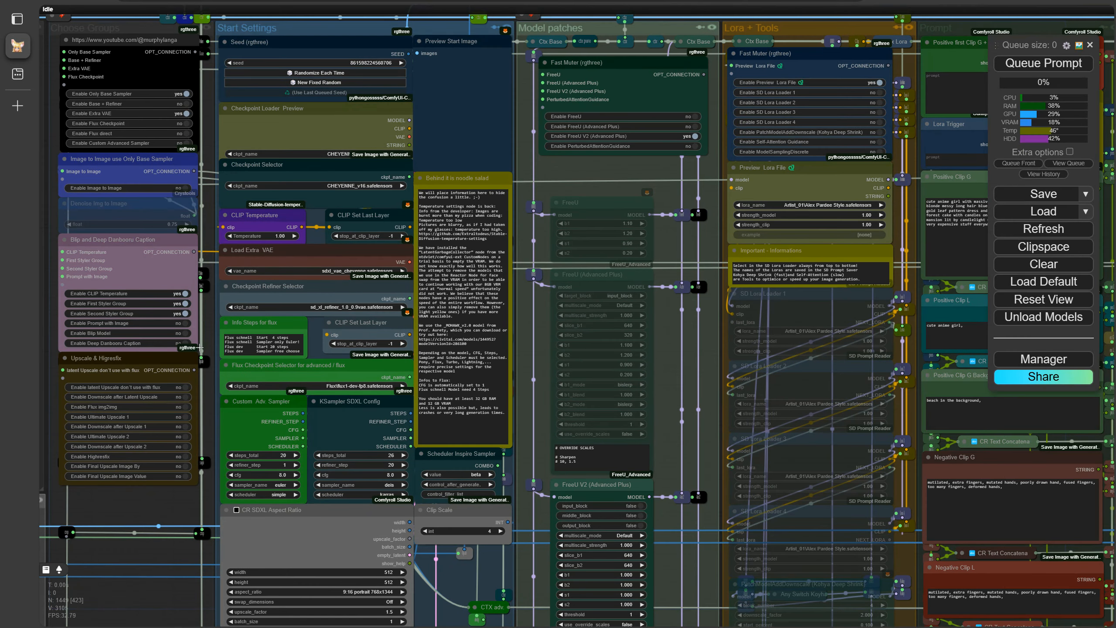
click(185, 323)
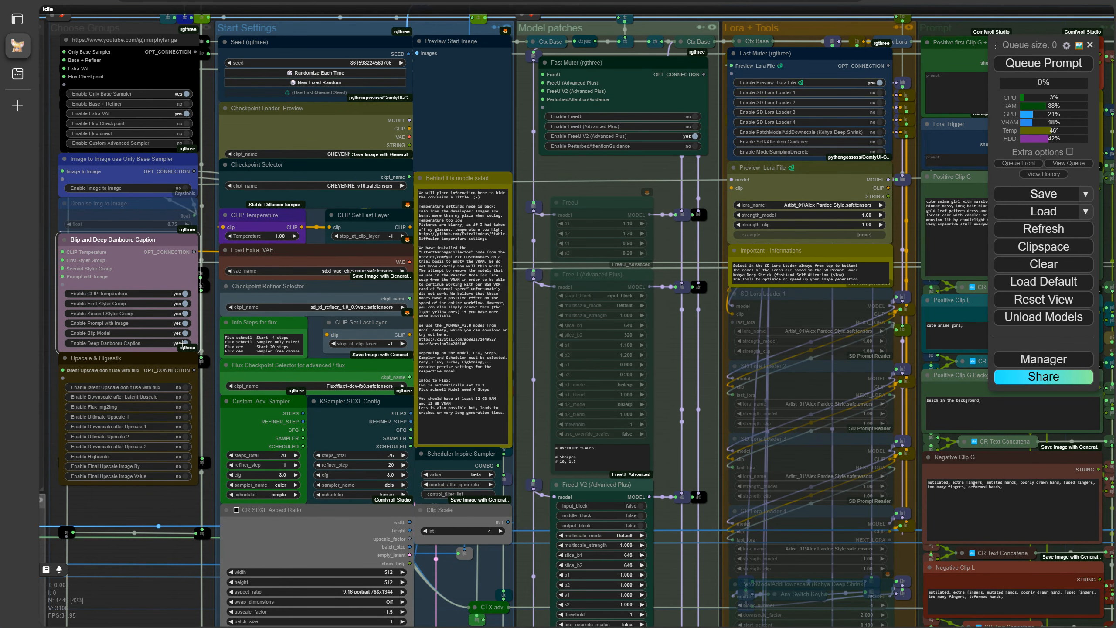
click(186, 333)
click(185, 343)
click(192, 329)
click(193, 329)
Examine the caption and mask preview nodes in the Prompt with Image group, and return to the group switches.
scroll(684, 428, down, 10)
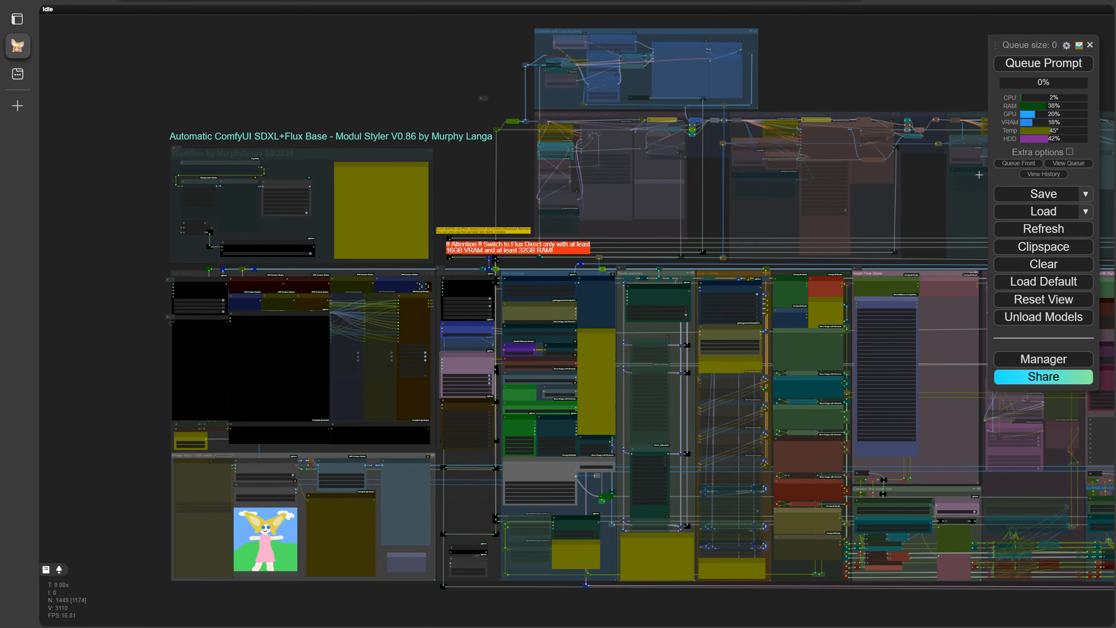
drag(924, 194, 386, 170)
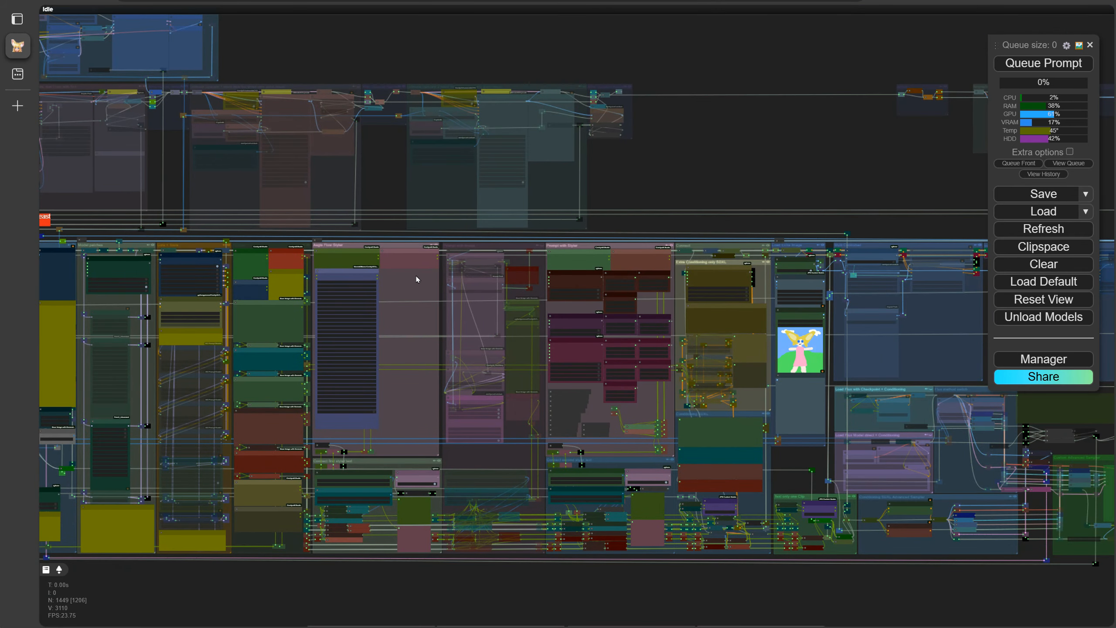
scroll(510, 456, up, 5)
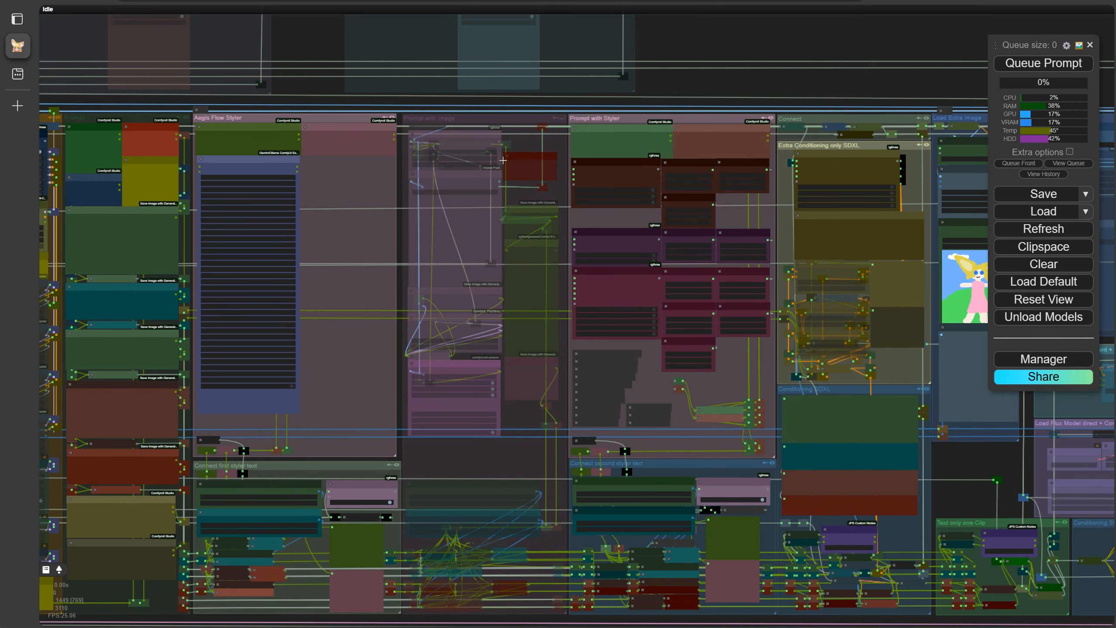
scroll(503, 290, up, 5)
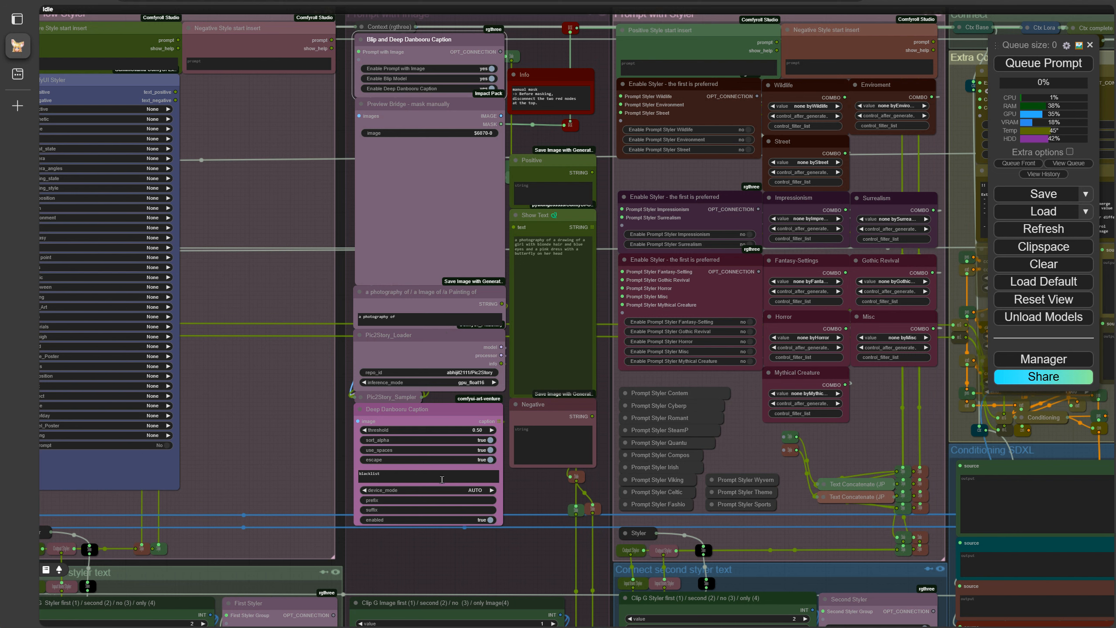
click(486, 563)
key(1)
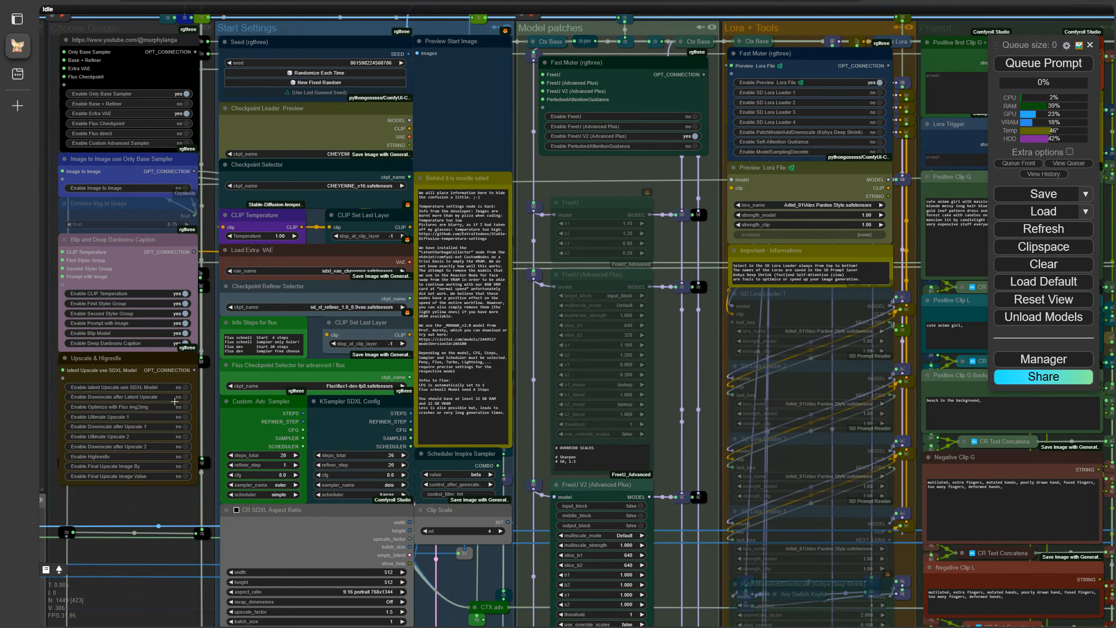
Enable latent Upscale use SDXL Model and Downscale after Latent Upscale in the Upscale & Higresfix node.
scroll(112, 501, up, 4)
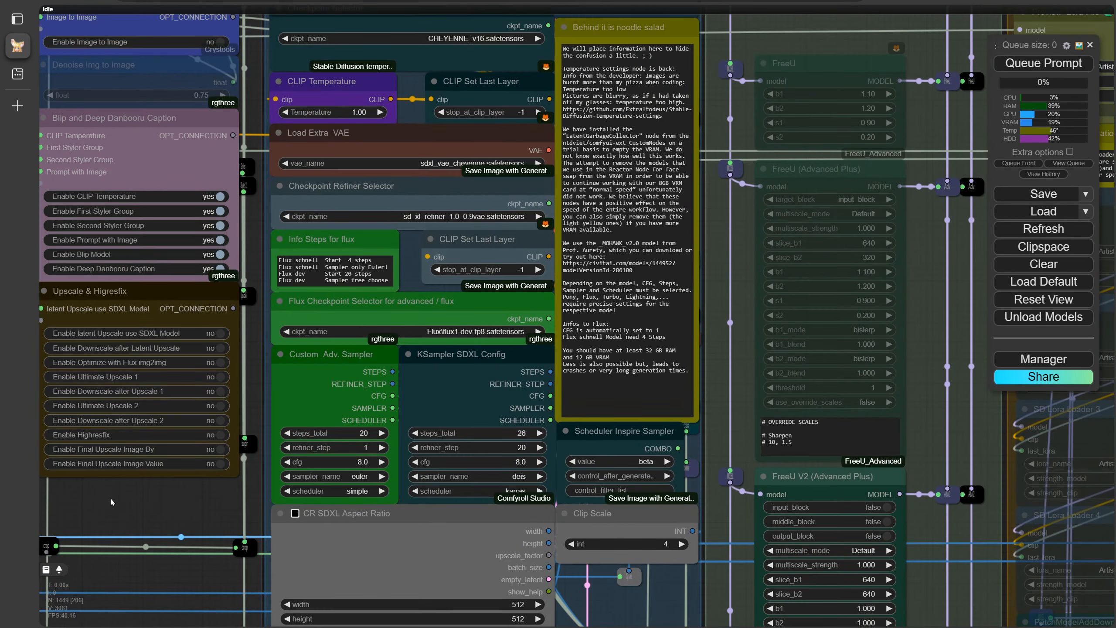
drag(111, 500, 285, 501)
scroll(286, 502, up, 2)
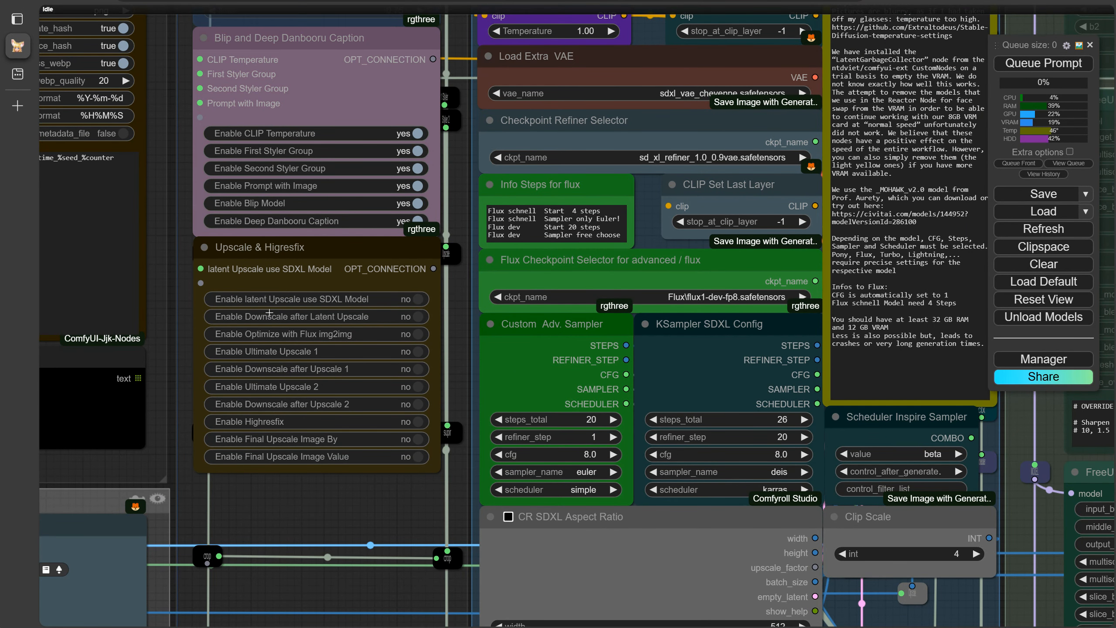
click(418, 300)
click(416, 315)
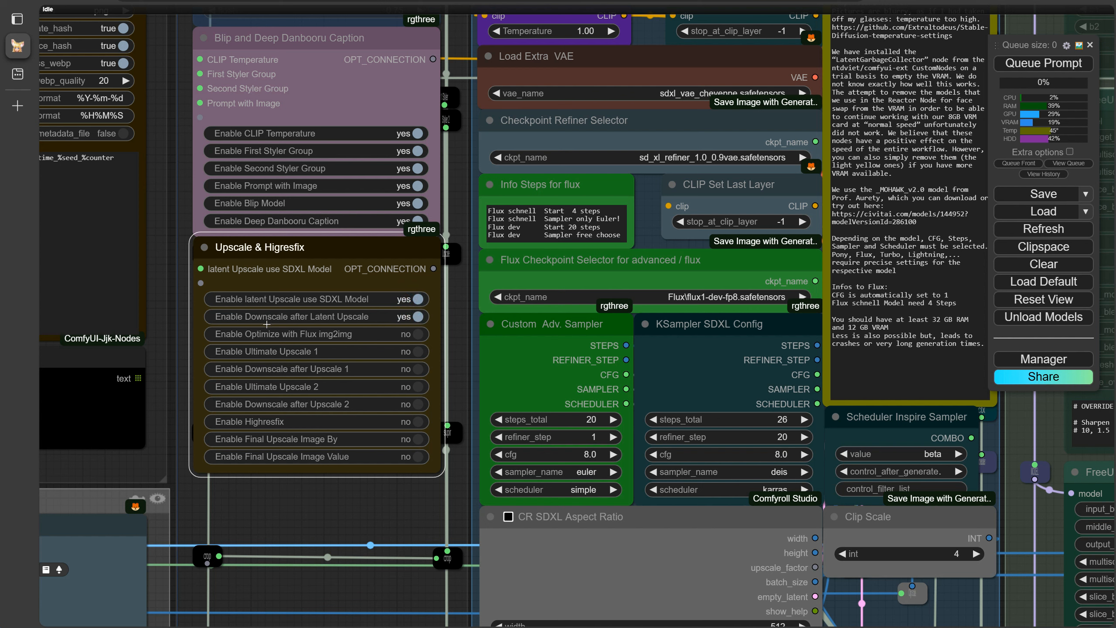
Disable both latent upscale options and enable Optimize with Flux img2img in the Upscale & Higresfix node.
click(416, 321)
click(420, 310)
click(419, 300)
click(386, 308)
click(425, 341)
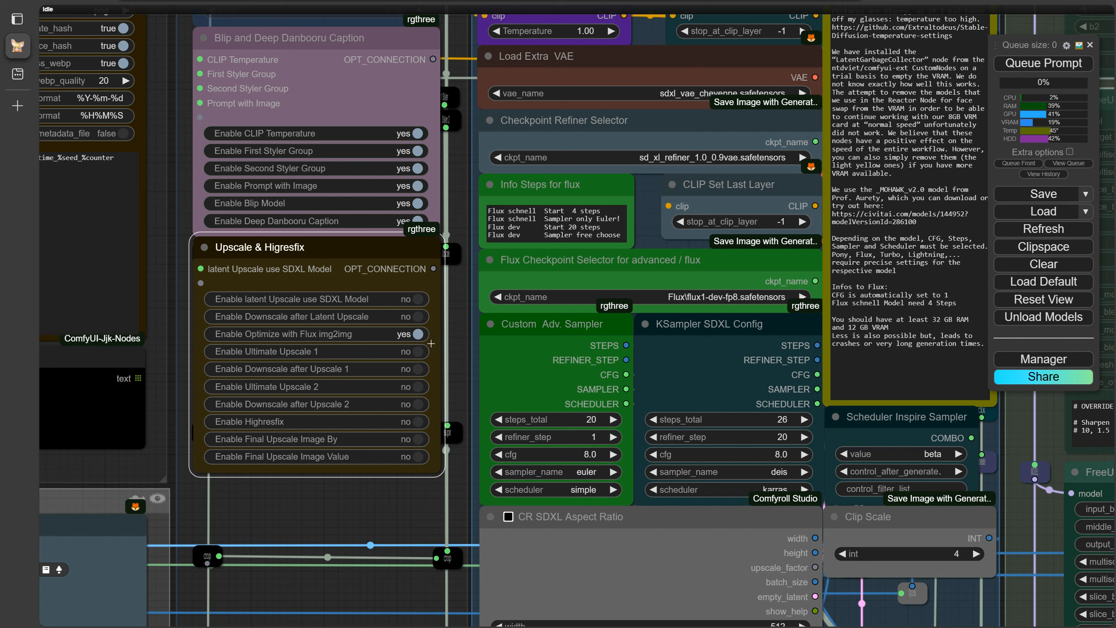
Disable Optimize with Flux img2img, enable Ultimate Upscale 1, and try switching Downscale after Upscale 1.
click(418, 334)
click(415, 358)
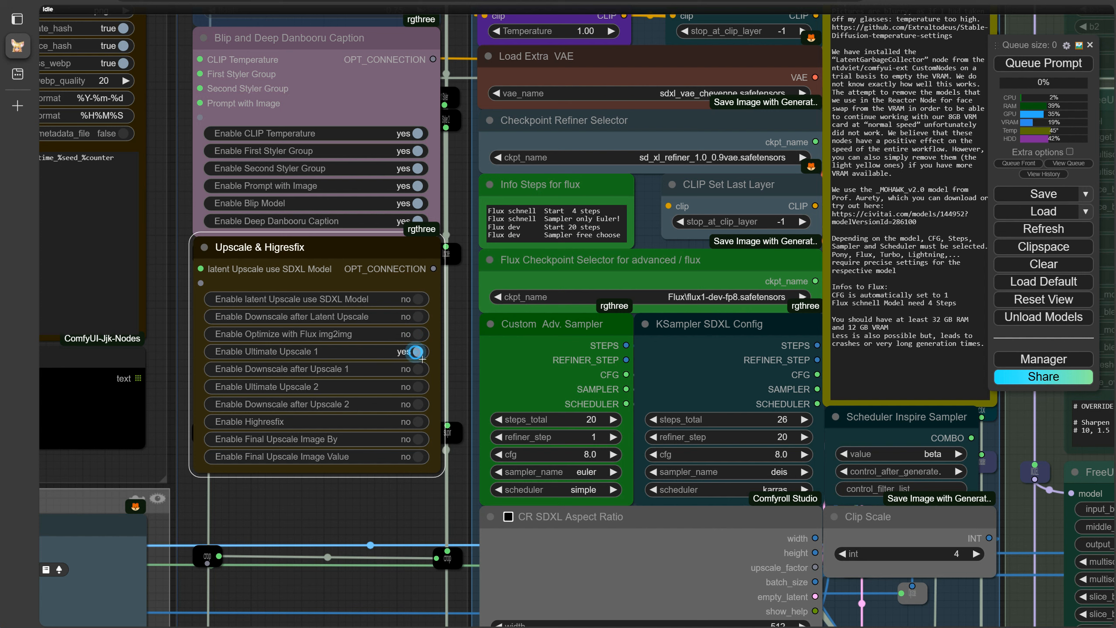
click(416, 366)
click(425, 377)
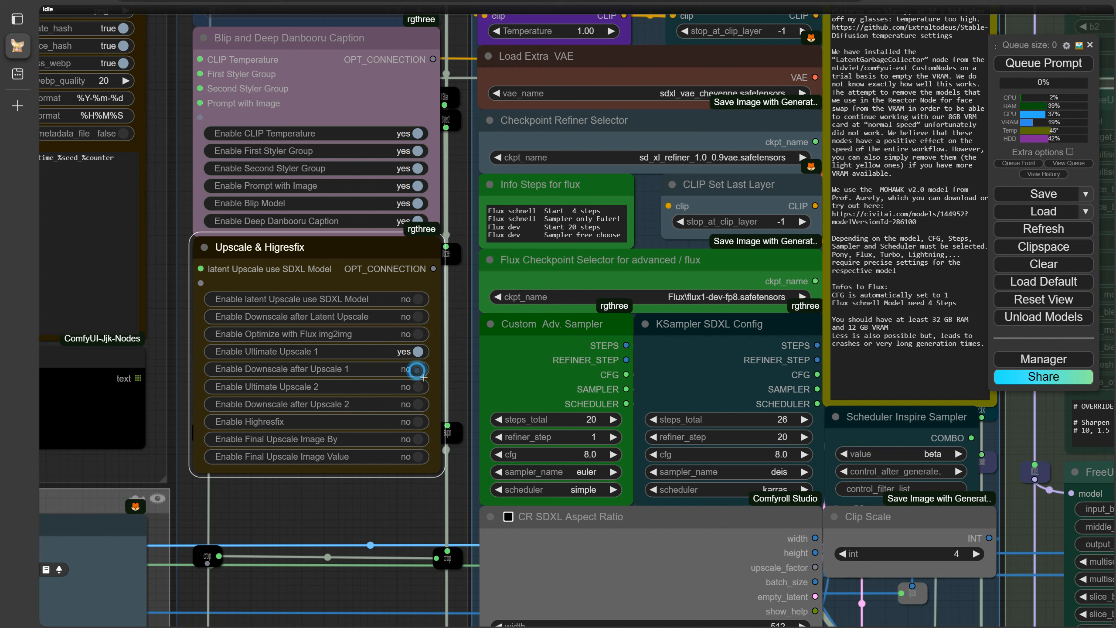
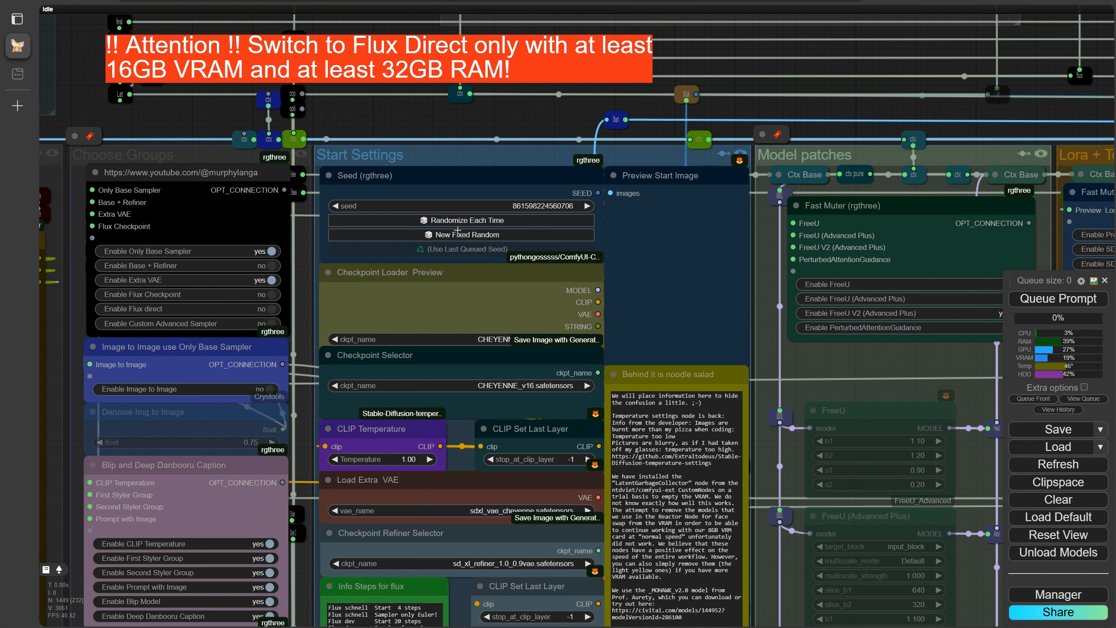
Set the Seed node to randomize each time, and replace that with a new fixed random seed.
click(457, 223)
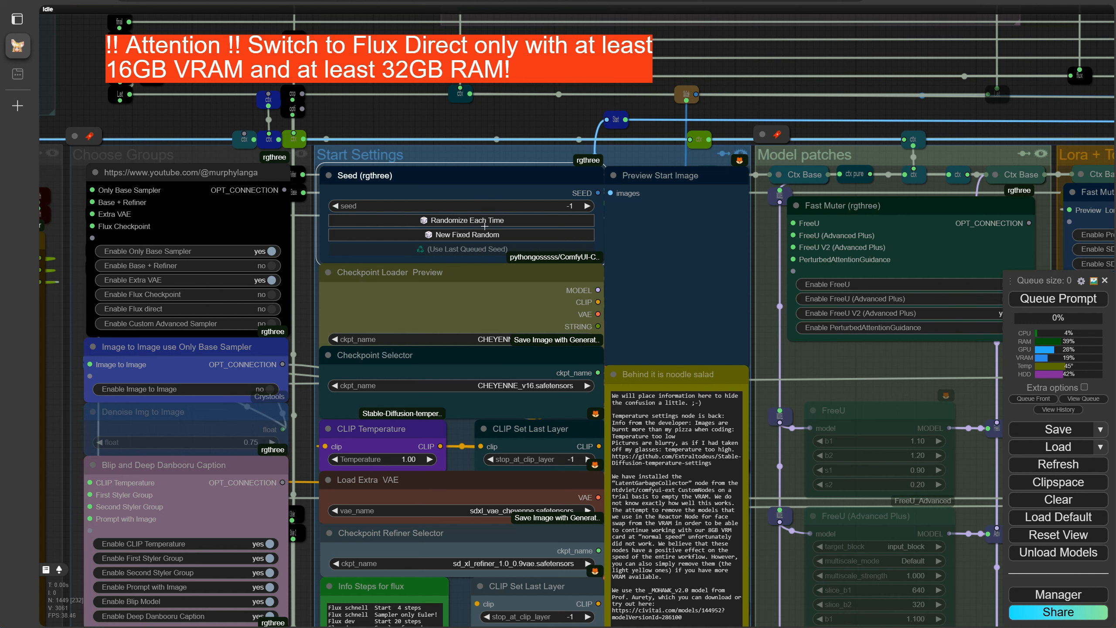
click(470, 237)
scroll(681, 110, down, 2)
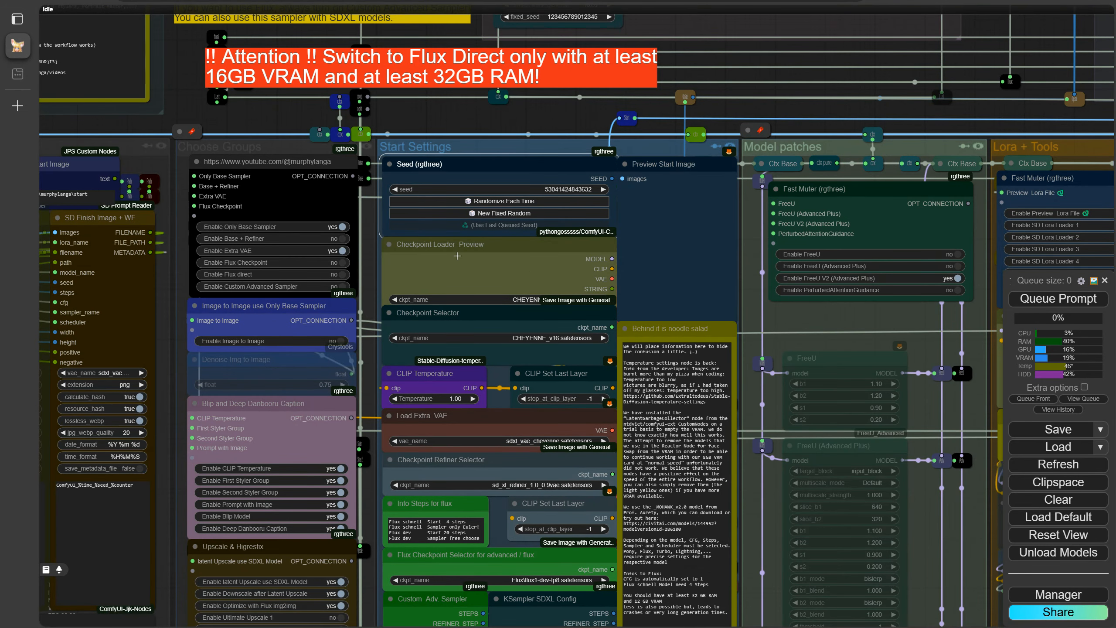
Look through the Checkpoint Selector's list of models and close it without choosing another one.
click(536, 303)
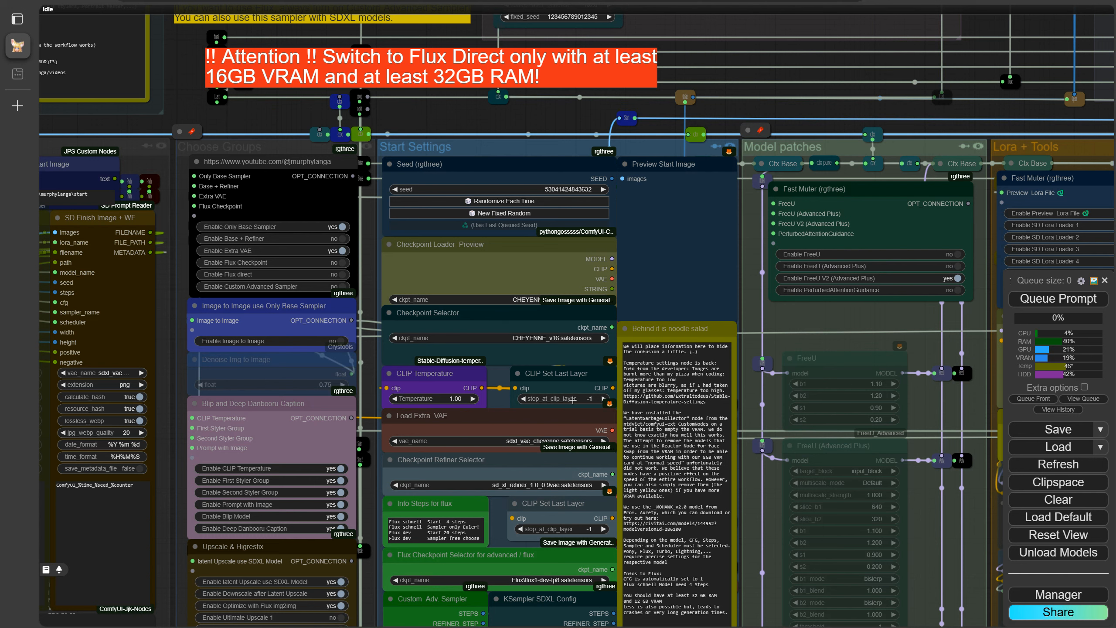
click(551, 338)
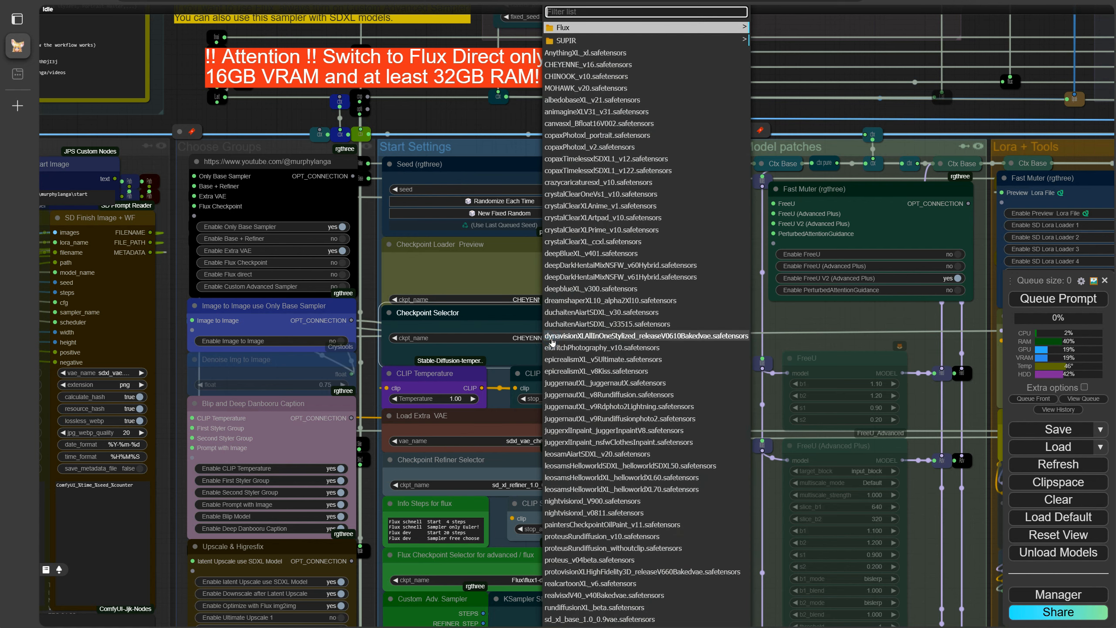
click(518, 330)
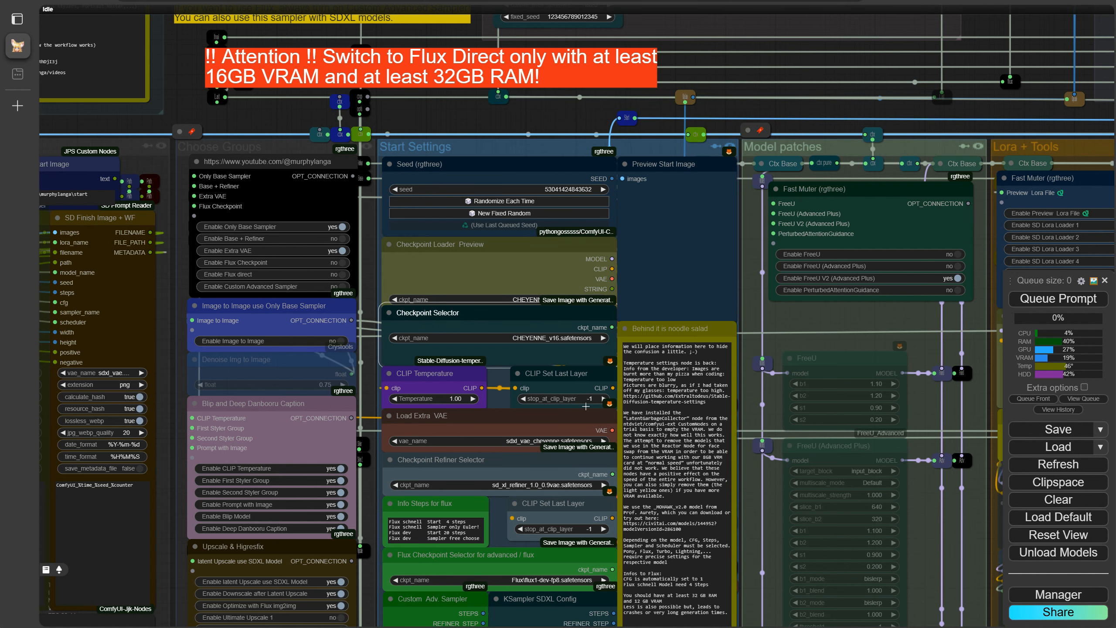
Try stop_at_clip_layer at -2 in the CLIP Set Last Layer node beside CLIP Temperature, and return it to -1.
click(524, 400)
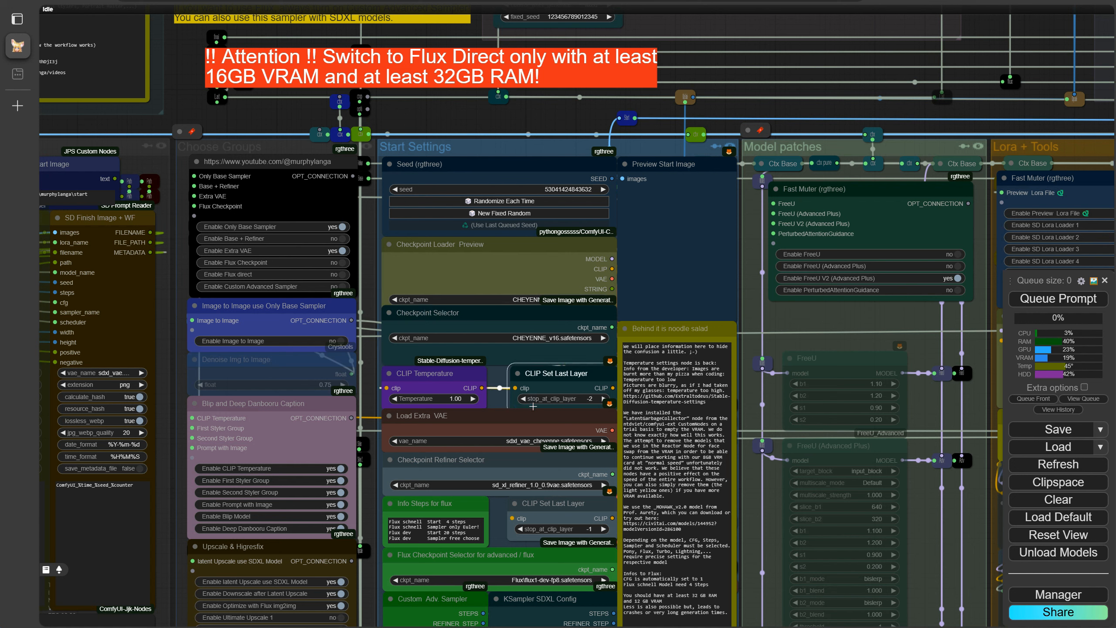
click(609, 401)
Choose flux1-dev-bnb-nf4.safetensors from the Flux folder in the Flux Checkpoint Selector for advanced / flux.
scroll(929, 540, down, 1)
drag(929, 541, 812, 264)
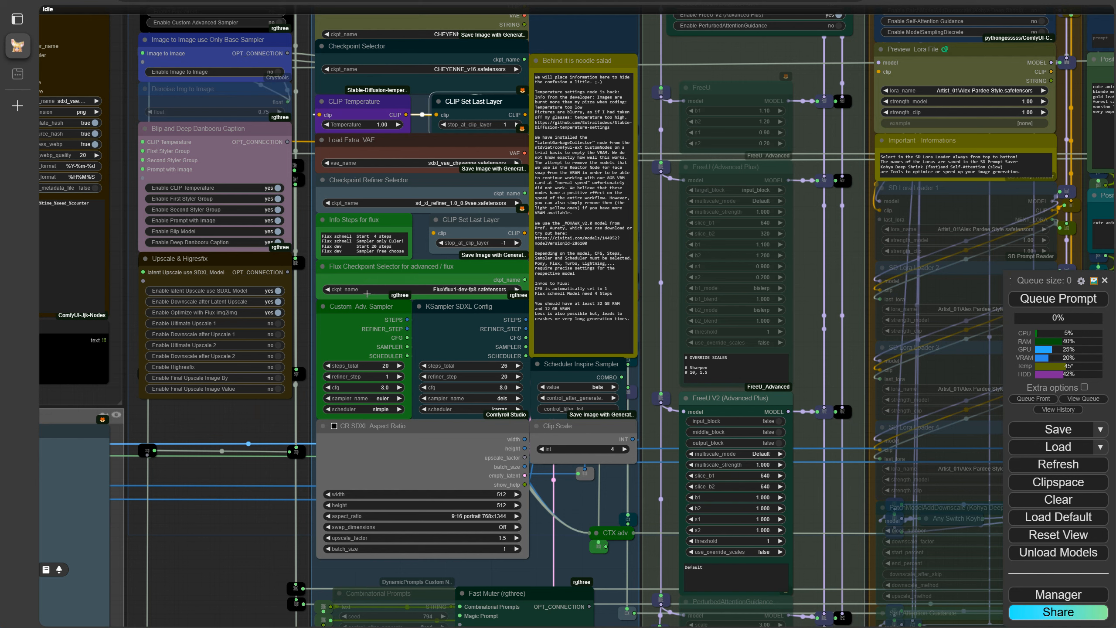
click(488, 298)
click(520, 29)
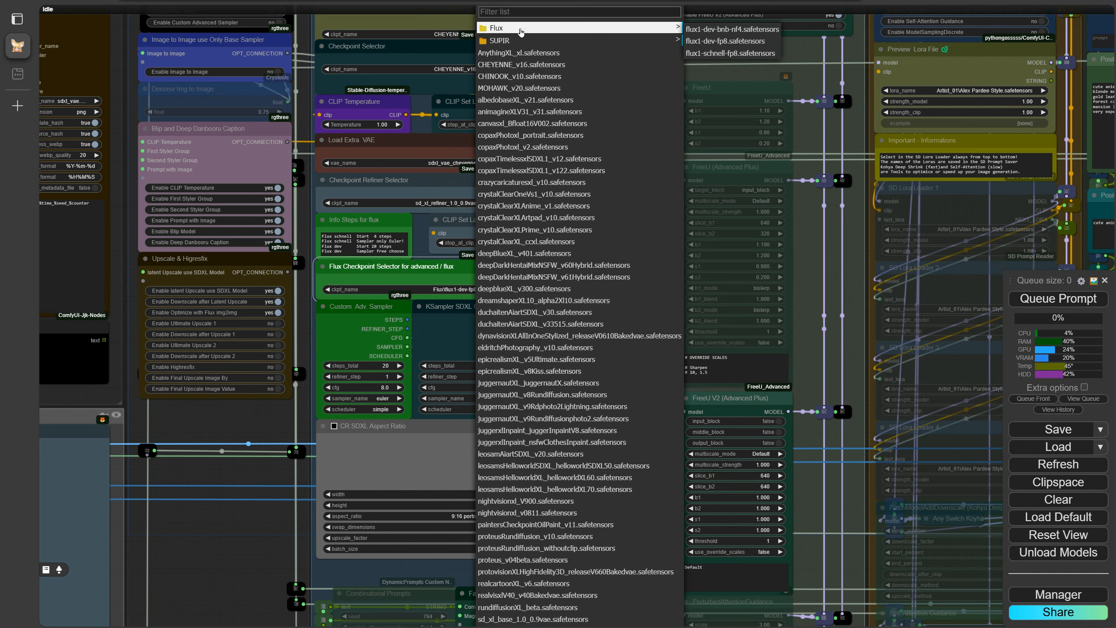
click(724, 30)
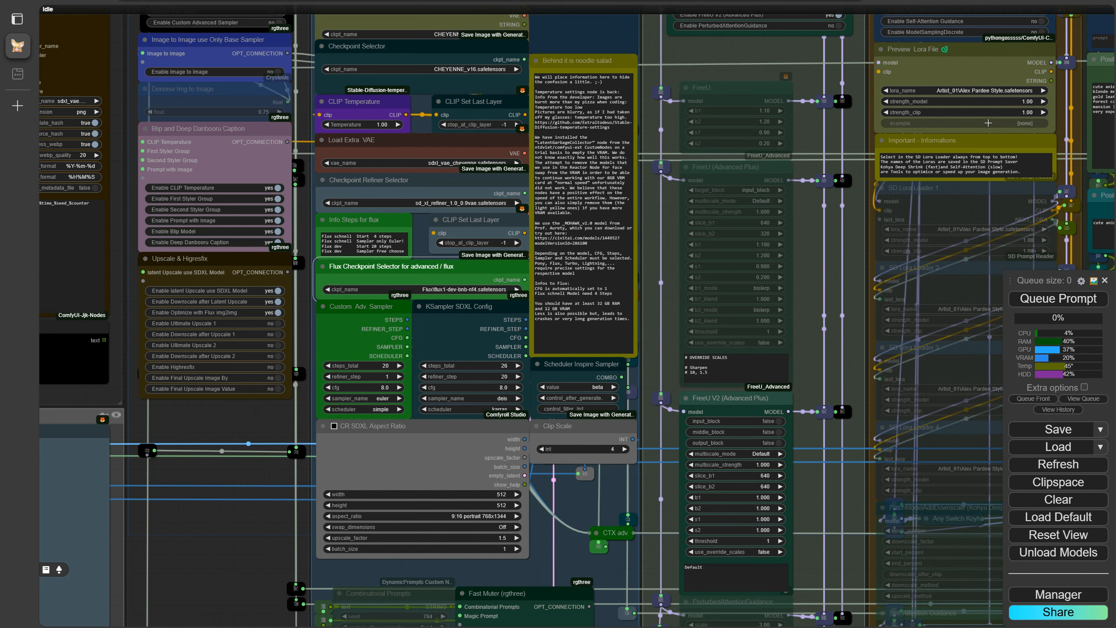
click(852, 125)
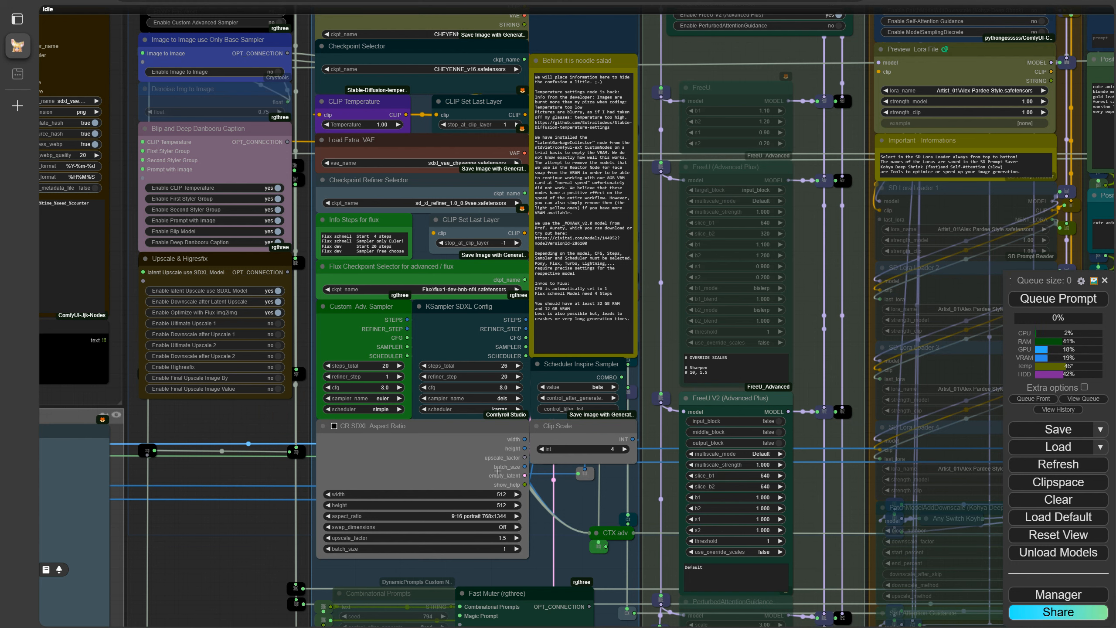
Switch the aspect_ratio in CR SDXL Aspect Ratio to custom, and change it to 16:9 landscape 1344x768.
click(467, 516)
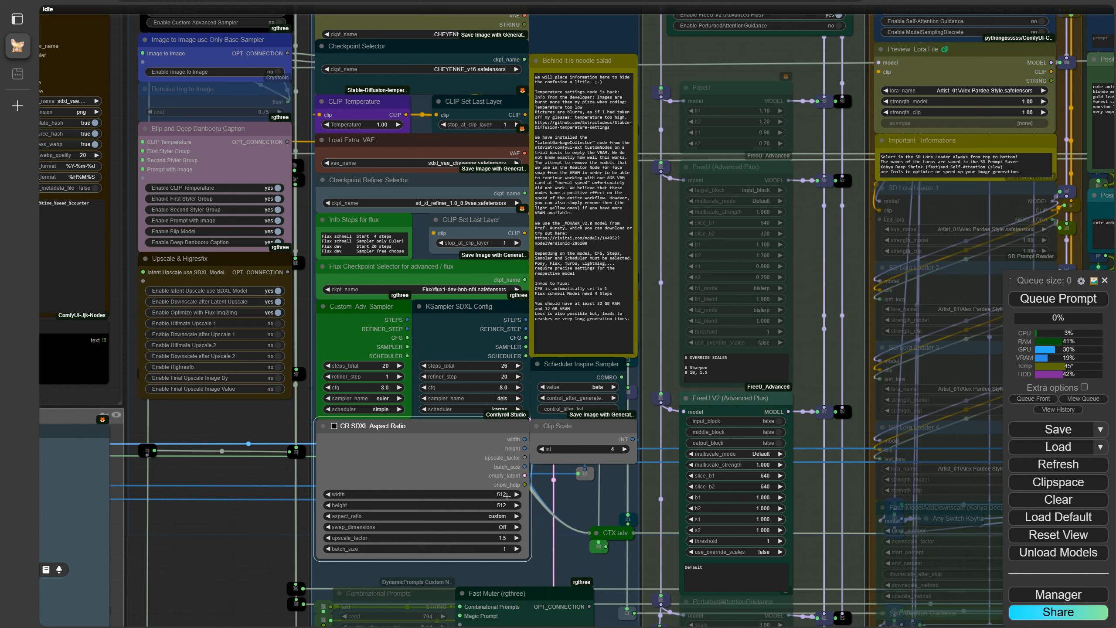
click(501, 517)
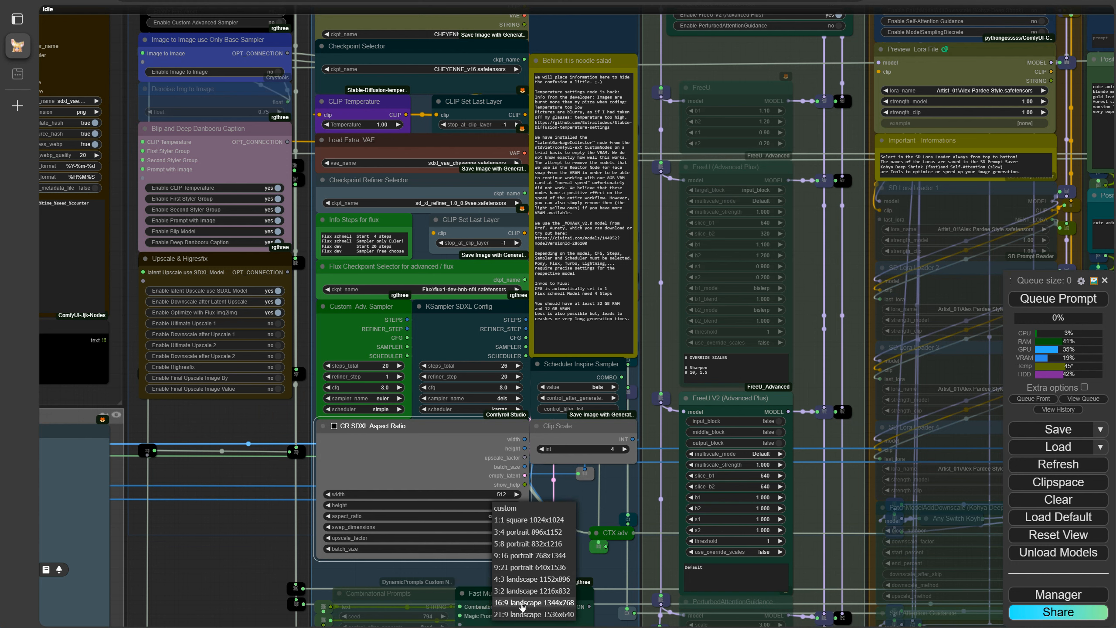
click(553, 603)
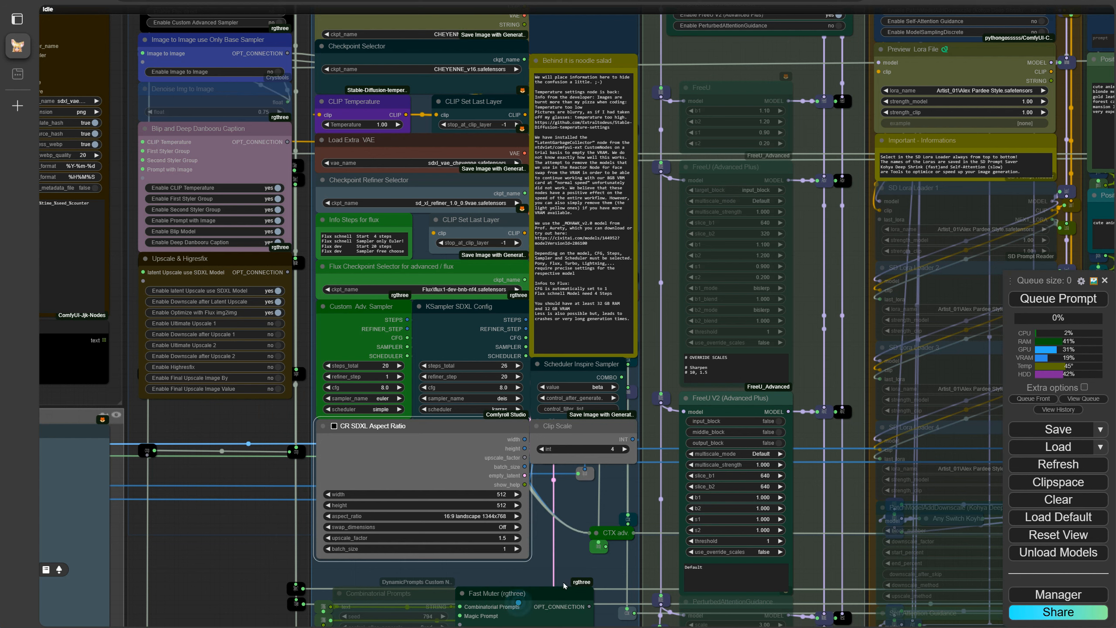
Try Clip Scale values of 1 and 2, and set the value back to 4.
click(597, 449)
text(1)
key(Return)
click(600, 457)
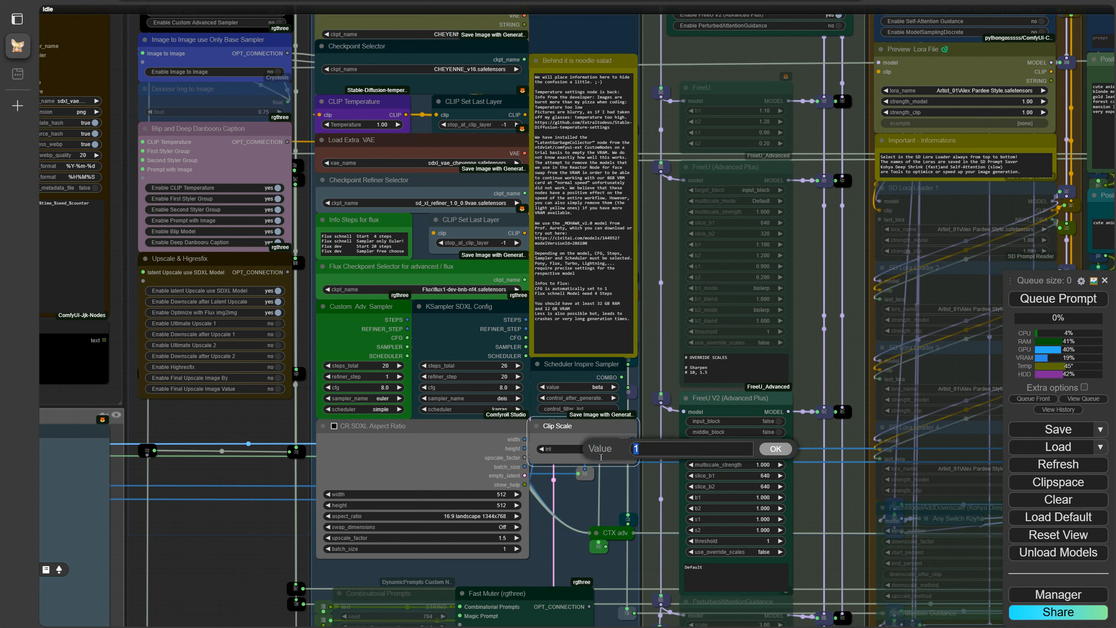
text(2)
key(Return)
click(601, 457)
text(4)
key(Return)
click(566, 504)
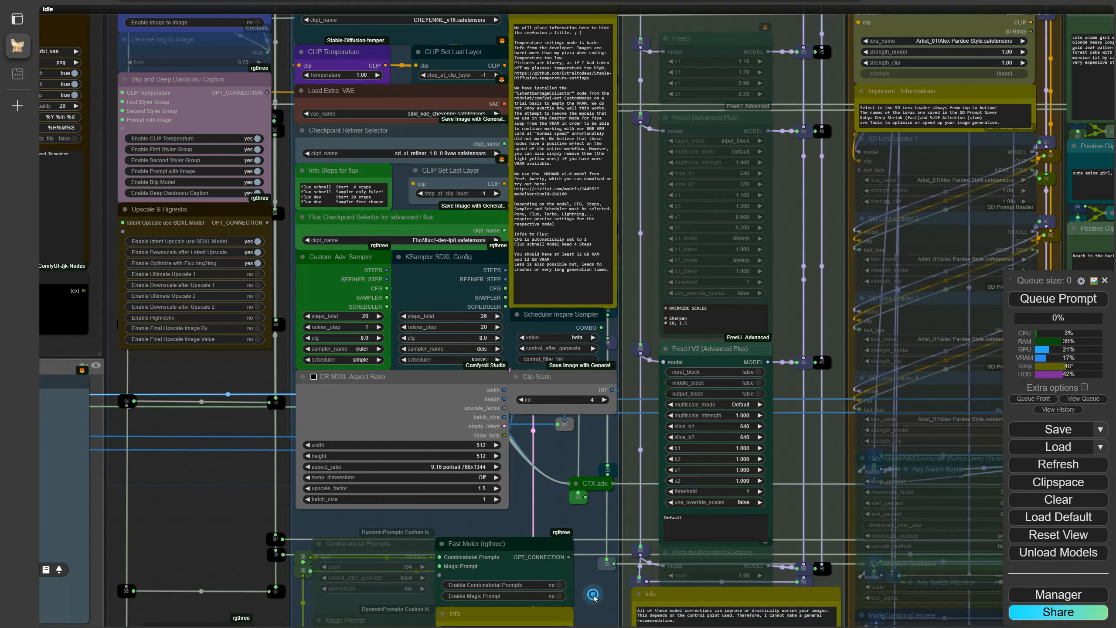
Examine the Combinatorial Prompts and Magic Prompt nodes with their Fast Muter and Info note below the aspect ratio settings.
drag(593, 593, 633, 269)
scroll(621, 315, up, 2)
scroll(621, 315, up, 1)
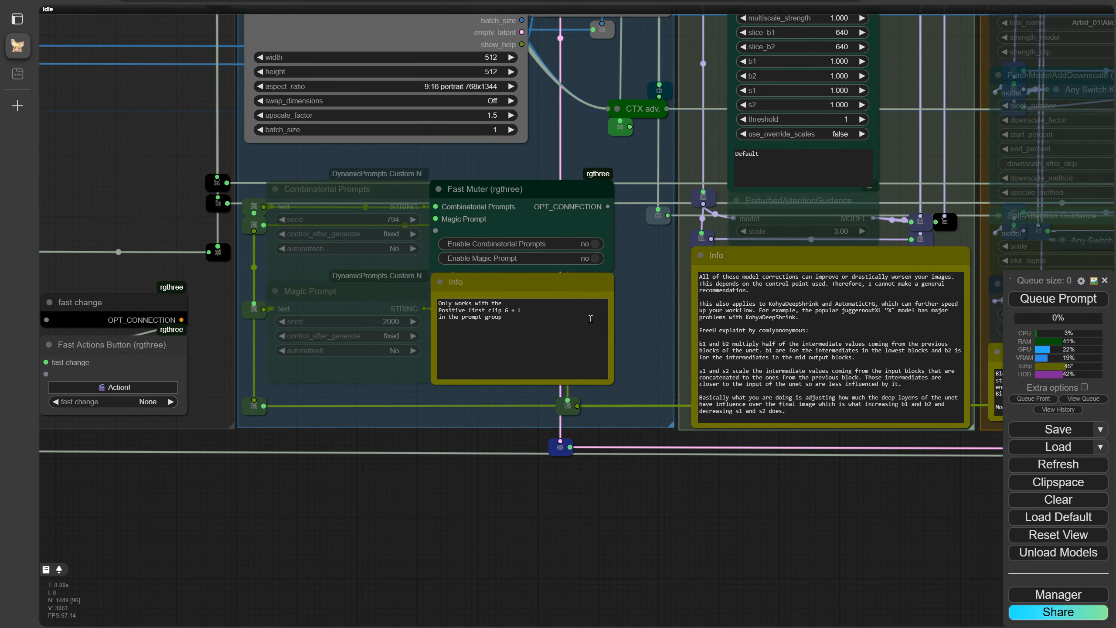
In the Model patches Fast Muter, disable FreeU V2 (Advanced Plus), and enable FreeU, FreeU (Advanced Plus) and FreeU V2 (Advanced Plus).
scroll(621, 302, down, 4)
drag(642, 284, 494, 615)
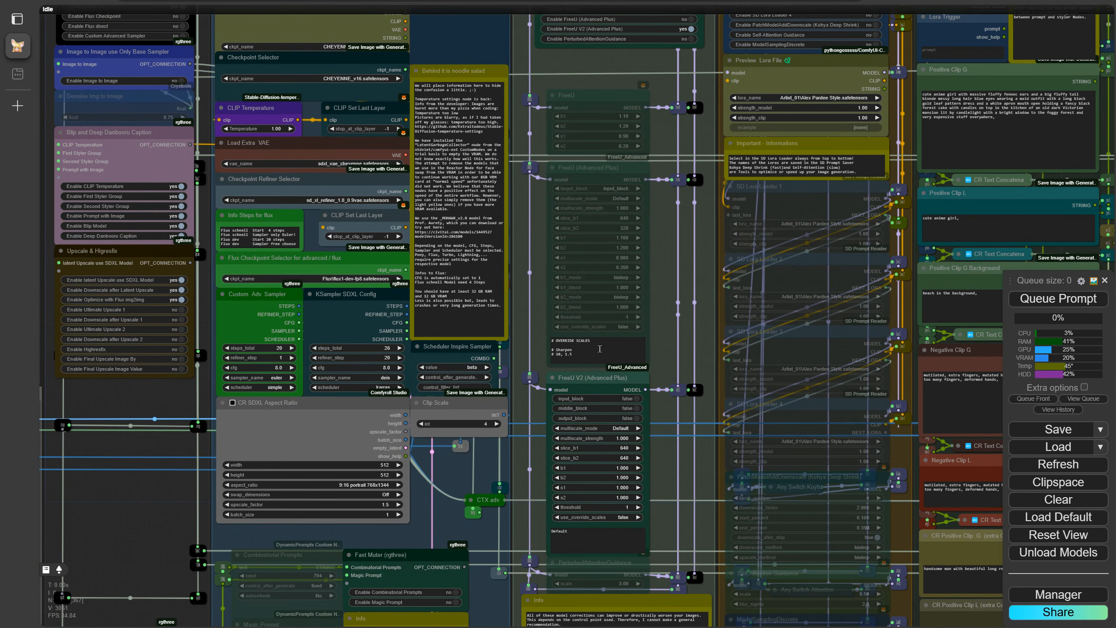
scroll(607, 335, down, 1)
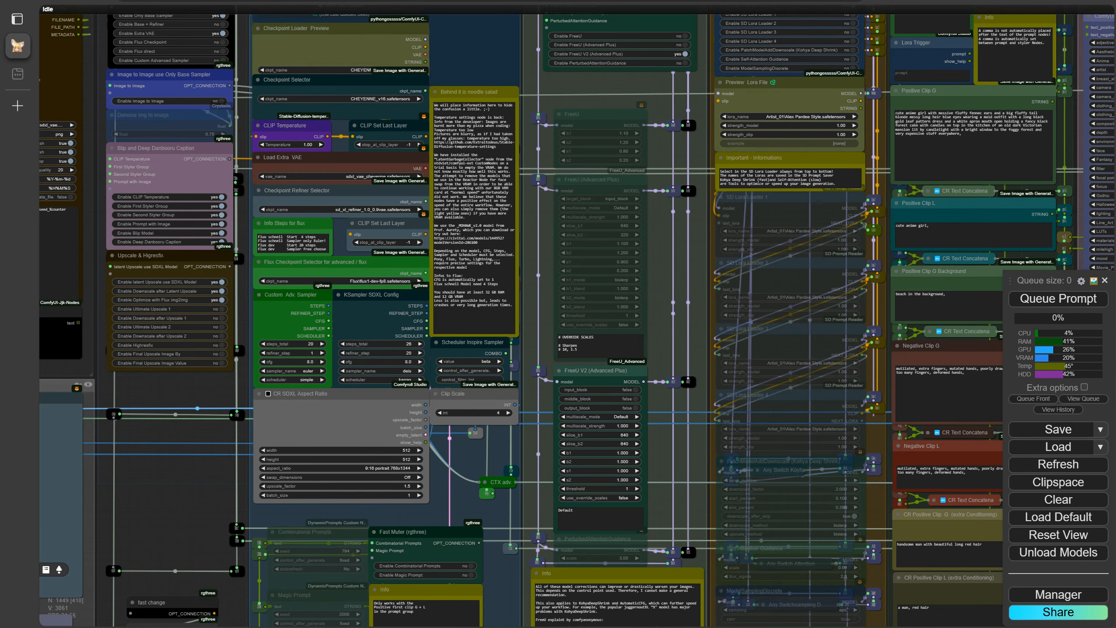
scroll(698, 223, down, 4)
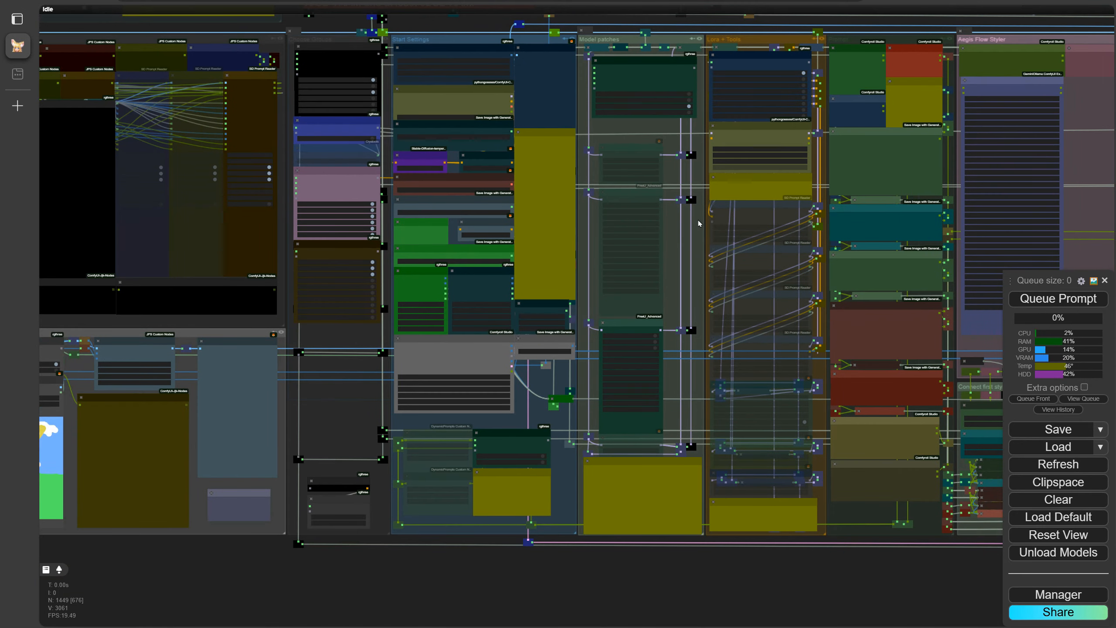
scroll(694, 225, up, 10)
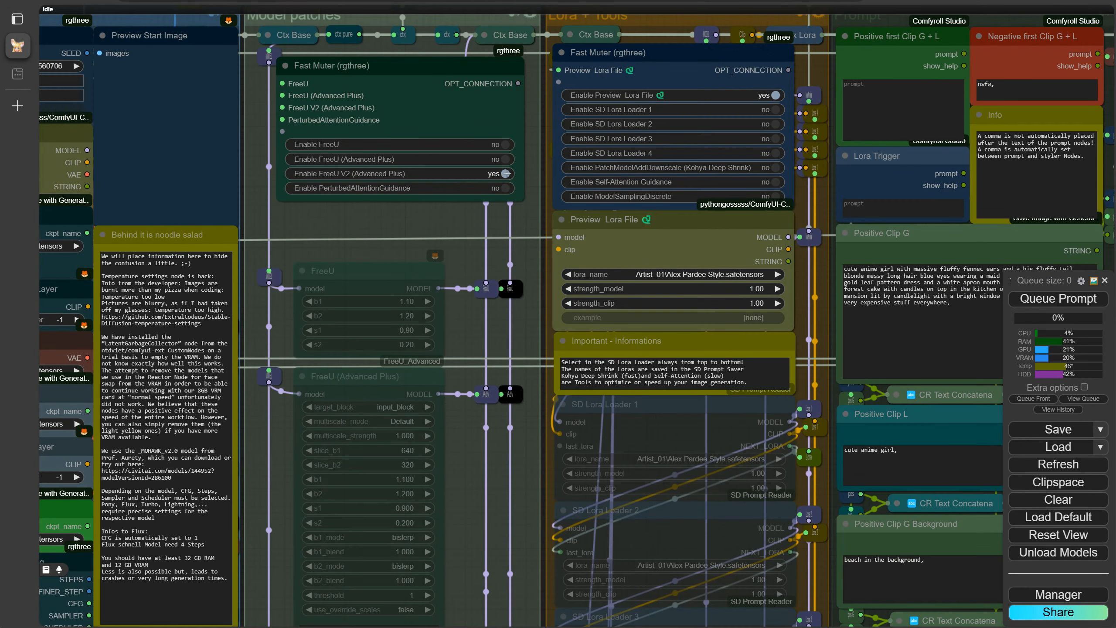
click(505, 173)
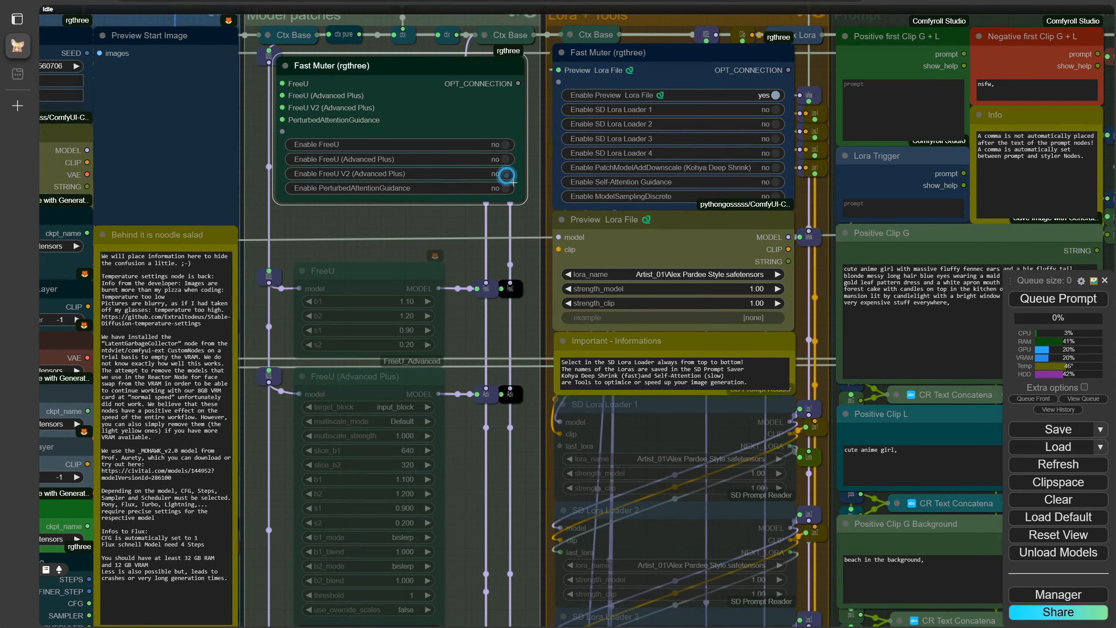
click(510, 145)
click(509, 159)
click(511, 174)
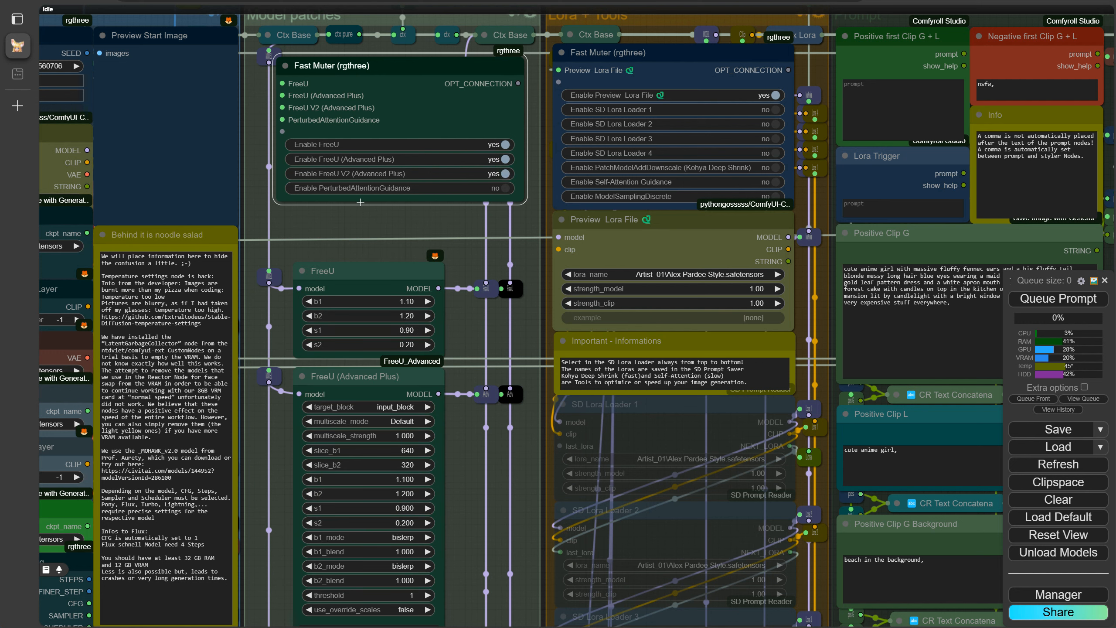
Disable all three FreeU patches in the Model patches Fast Muter and re-enable only FreeU V2 (Advanced Plus).
click(507, 173)
click(508, 158)
click(508, 144)
click(508, 175)
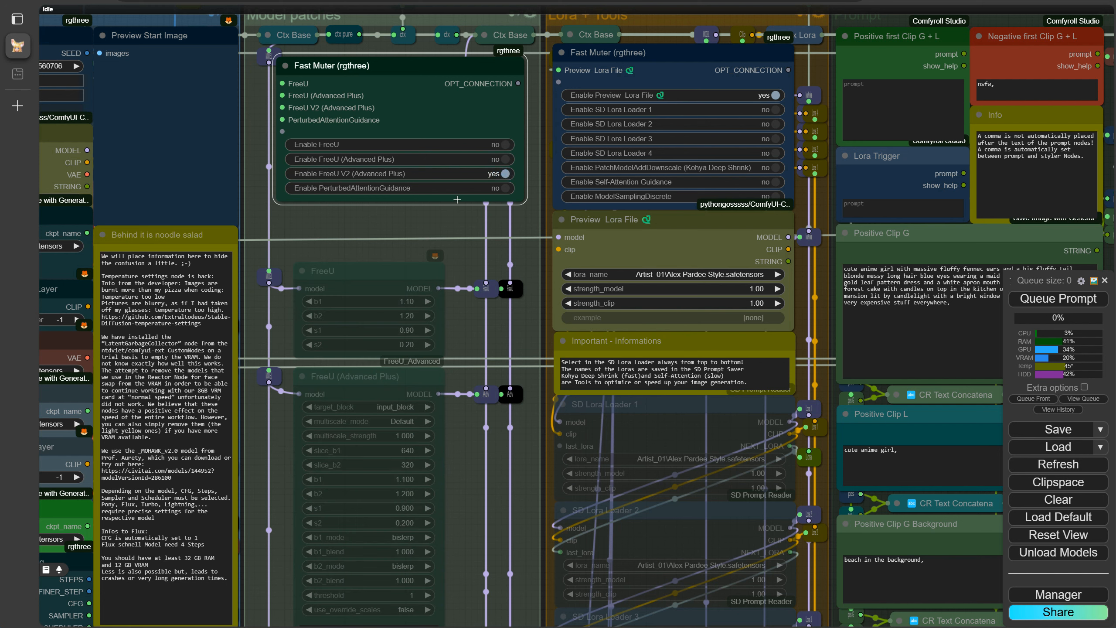
Browse the Caracter_01, Styles_01 and Styles_02 folders in the Preview Lora File lora list, and close it without choosing a file.
drag(1111, 250, 1114, 238)
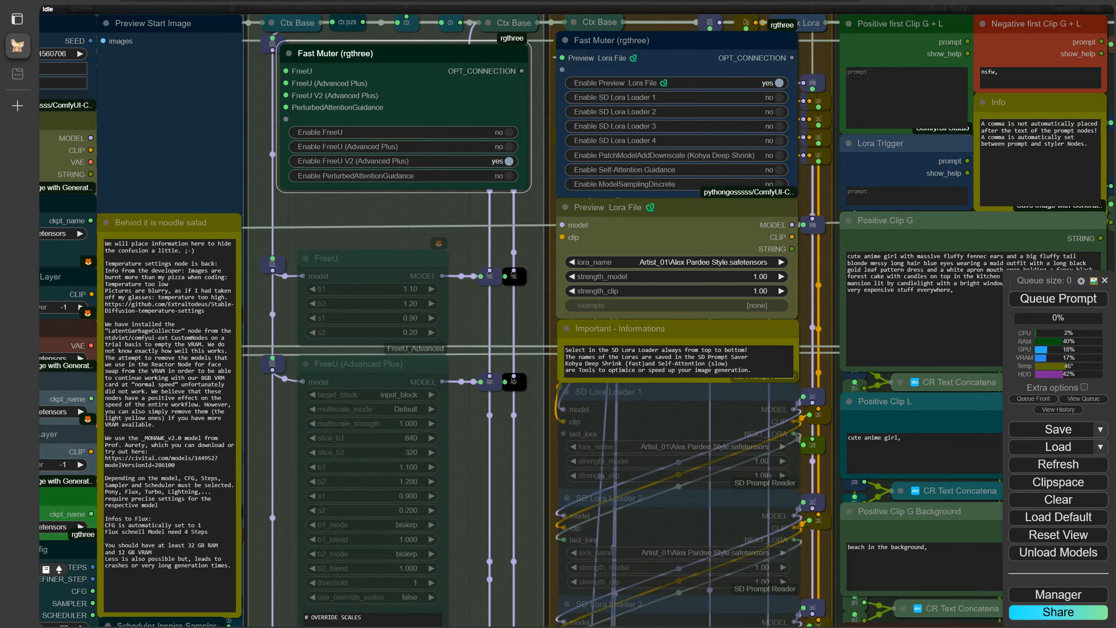
drag(536, 252, 383, 303)
scroll(535, 178, up, 2)
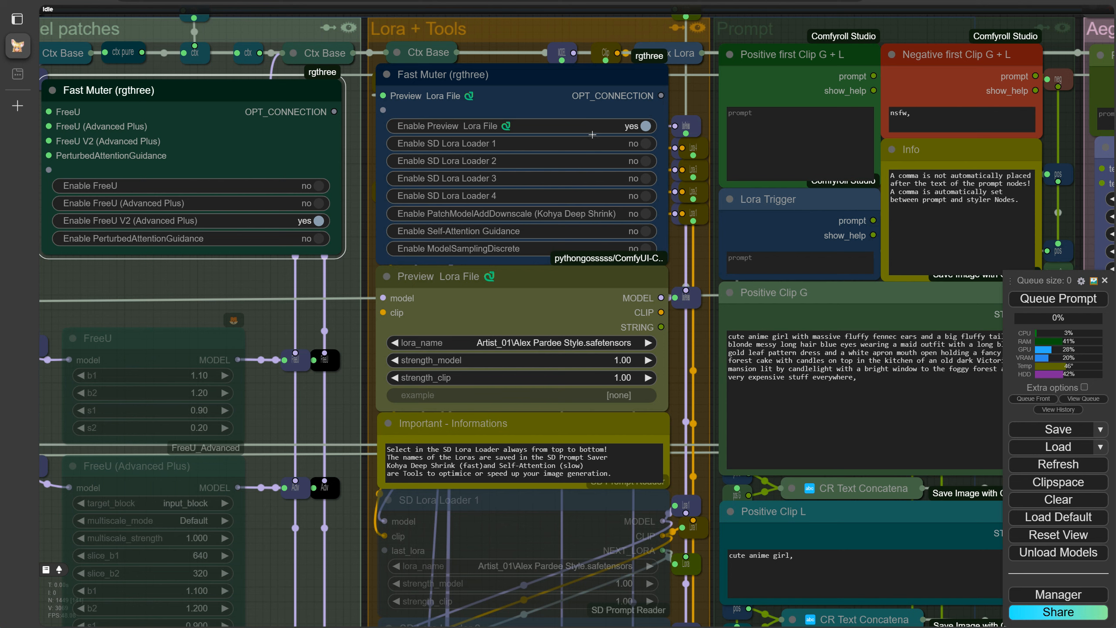
click(575, 344)
click(573, 373)
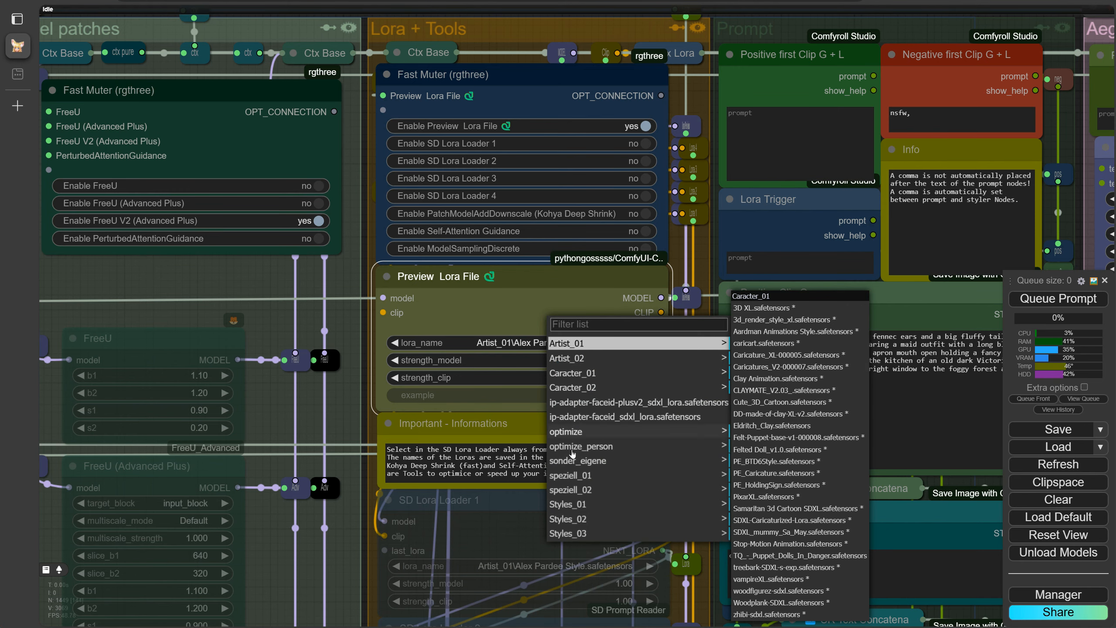
click(576, 505)
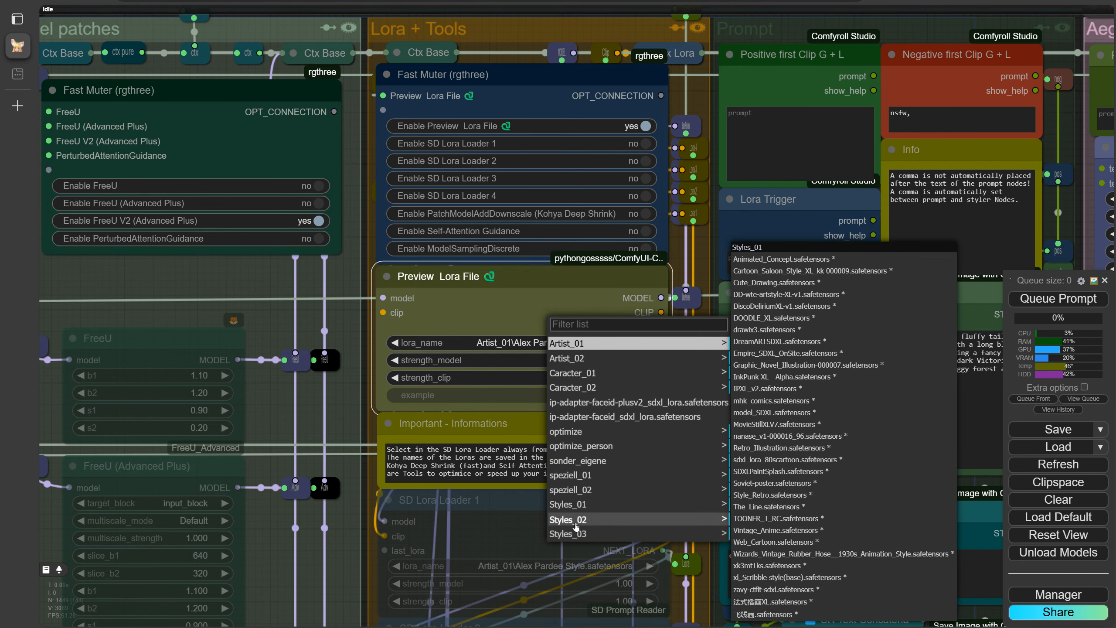
click(572, 519)
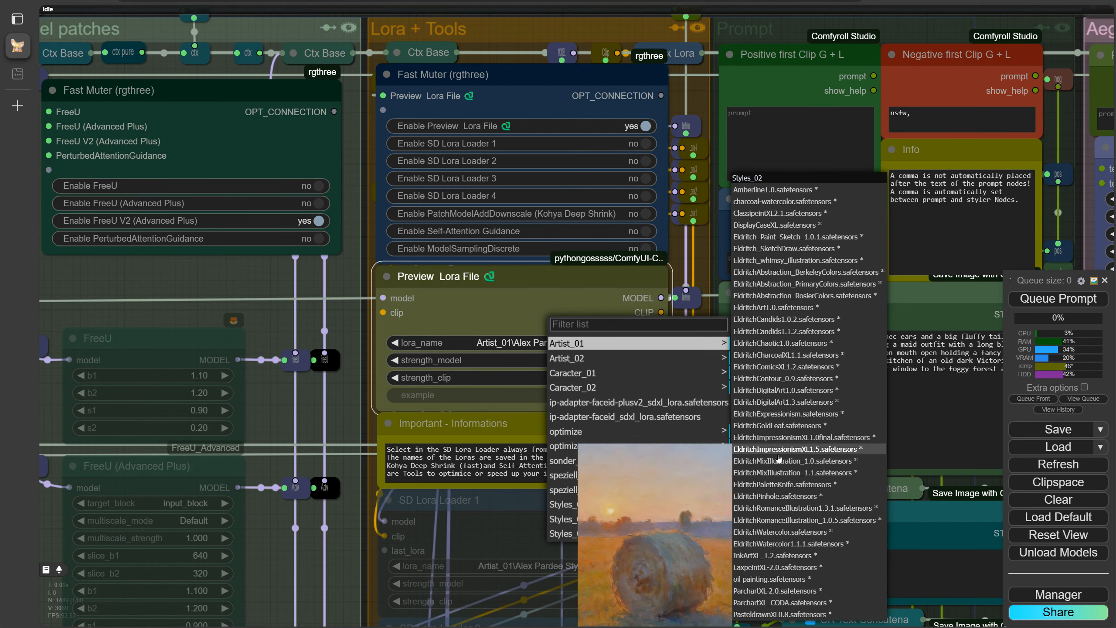
click(700, 255)
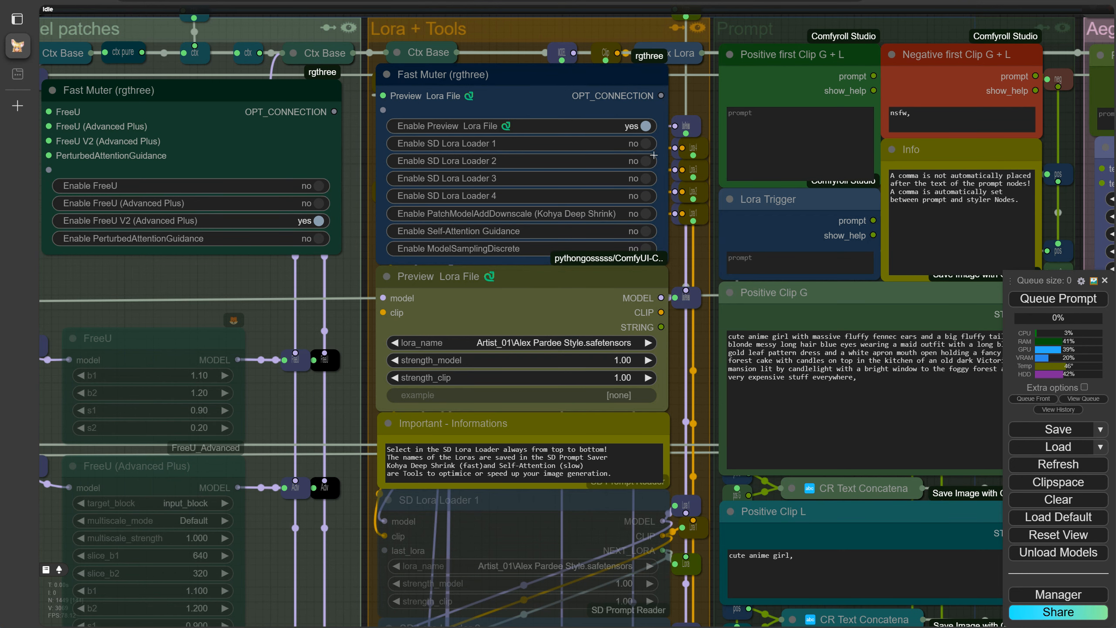
Enable SD Lora Loader 1, 2, 3 and 4 in the Lora + Tools Fast Muter.
click(645, 144)
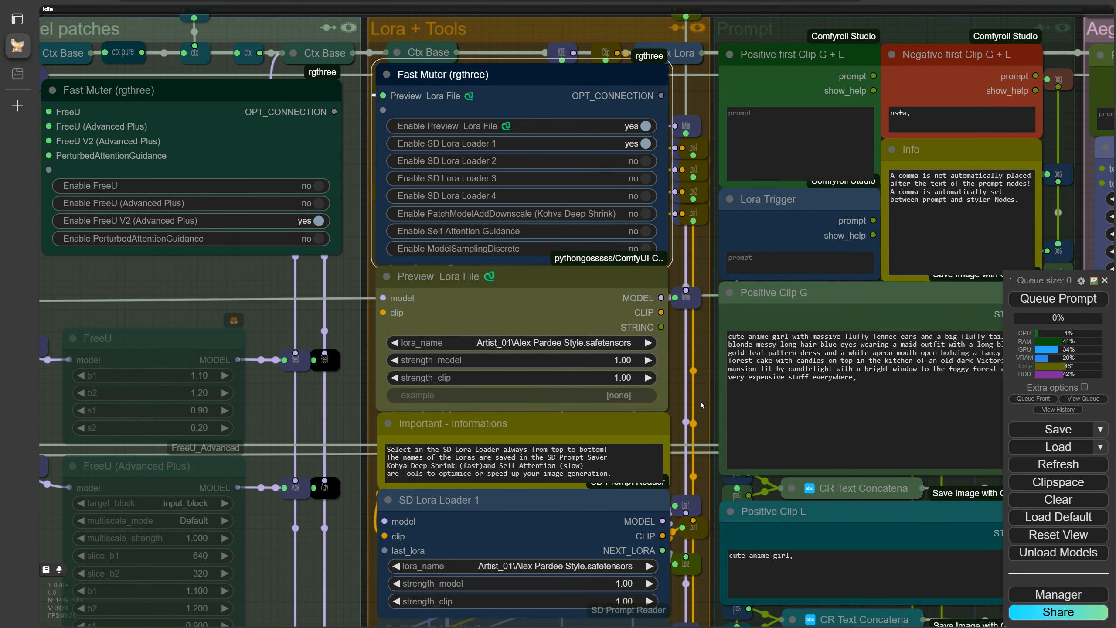
scroll(701, 405, down, 5)
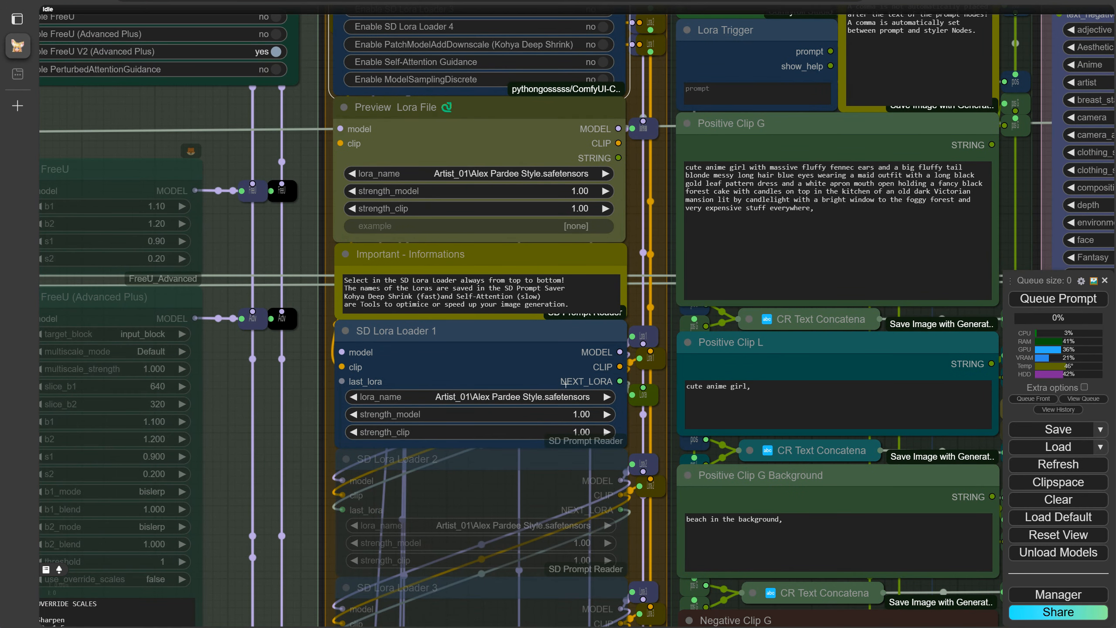
scroll(621, 392, down, 4)
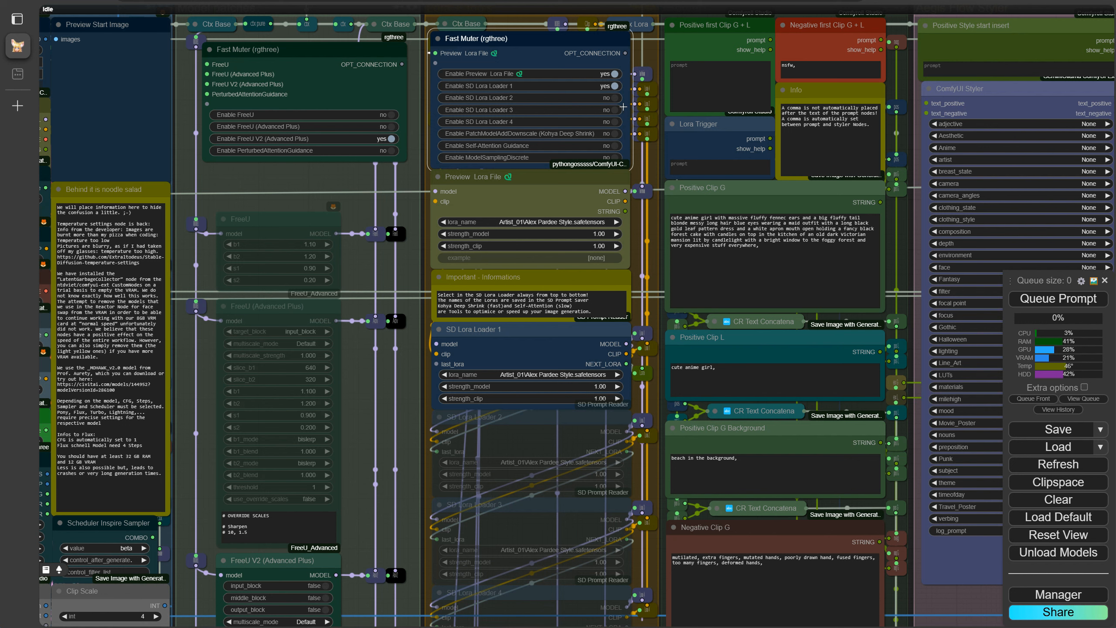
click(618, 98)
click(618, 110)
click(618, 121)
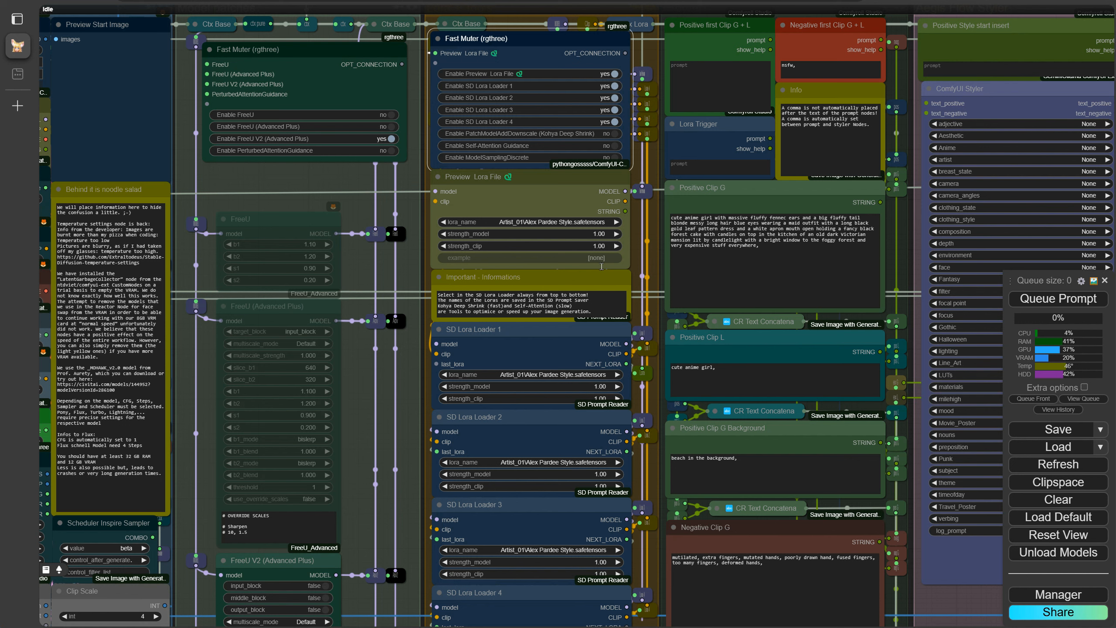
Disable all four SD Lora Loaders again, from Loader 4 up to Loader 1.
click(616, 122)
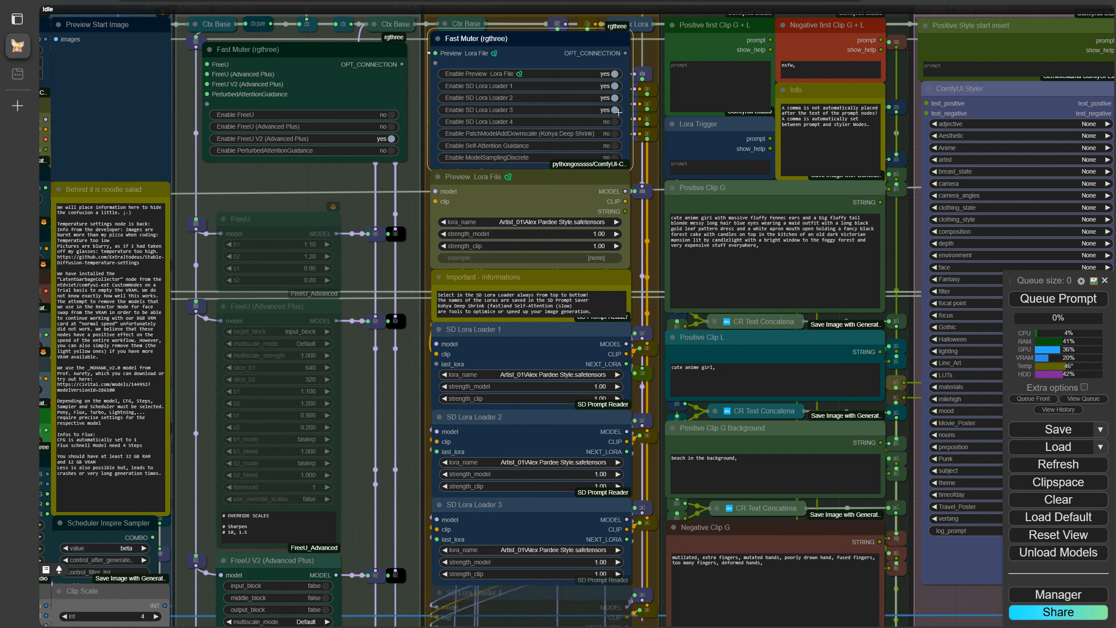
click(614, 110)
click(614, 98)
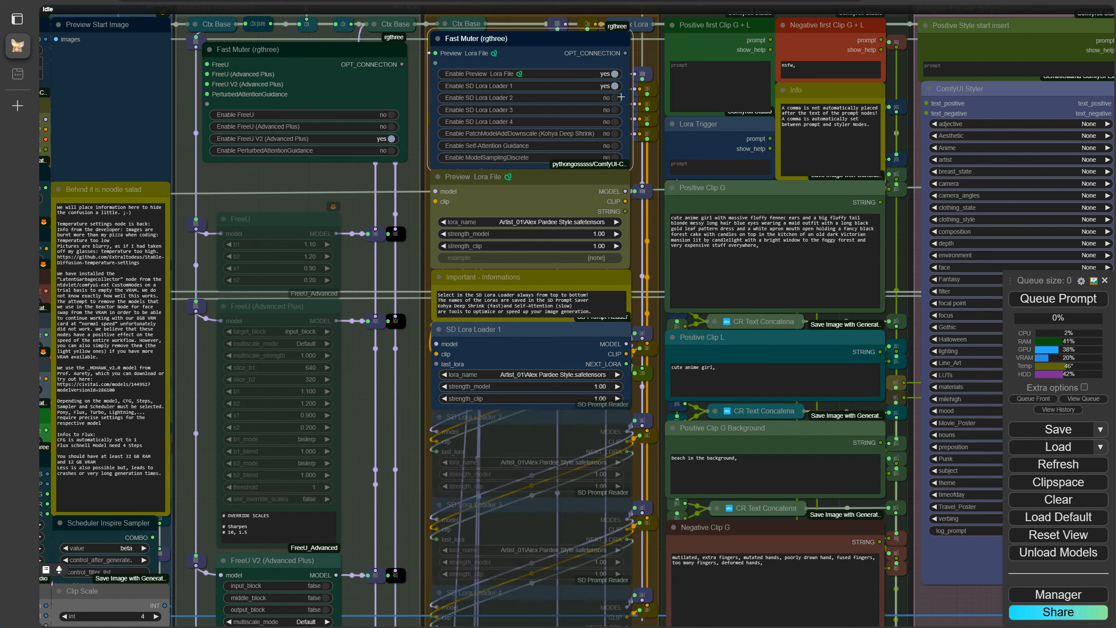
click(615, 86)
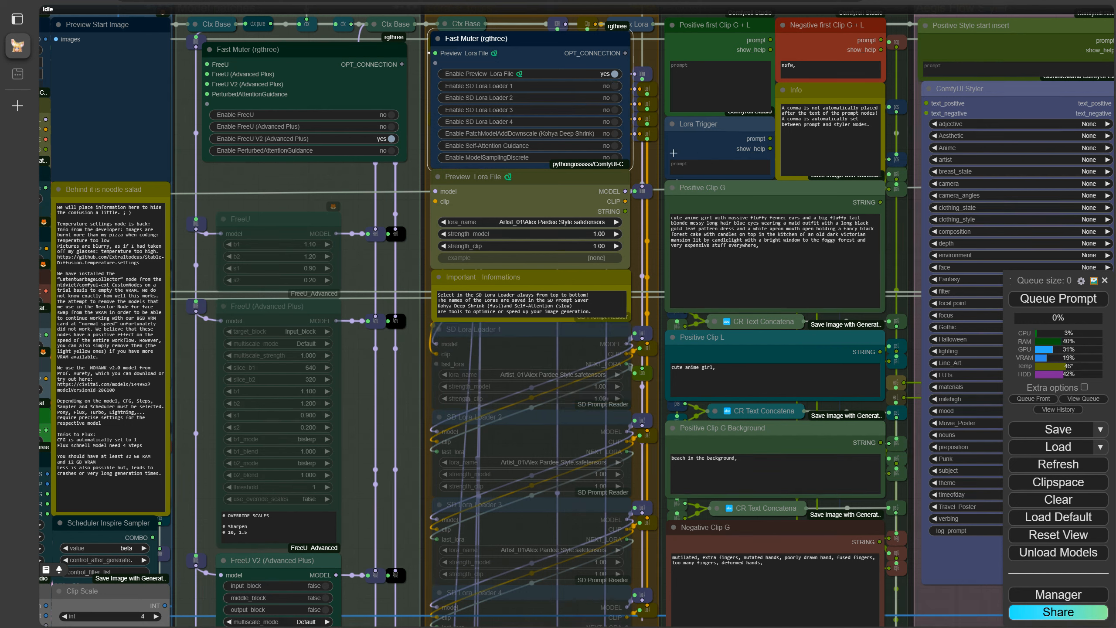
Try enabling PatchModelAddDownscale, Self-Attention Guidance and ModelSamplingDiscrete in the Lora + Tools Fast Muter, and disable all three again.
click(615, 134)
scroll(607, 215, down, 5)
scroll(577, 483, down, 4)
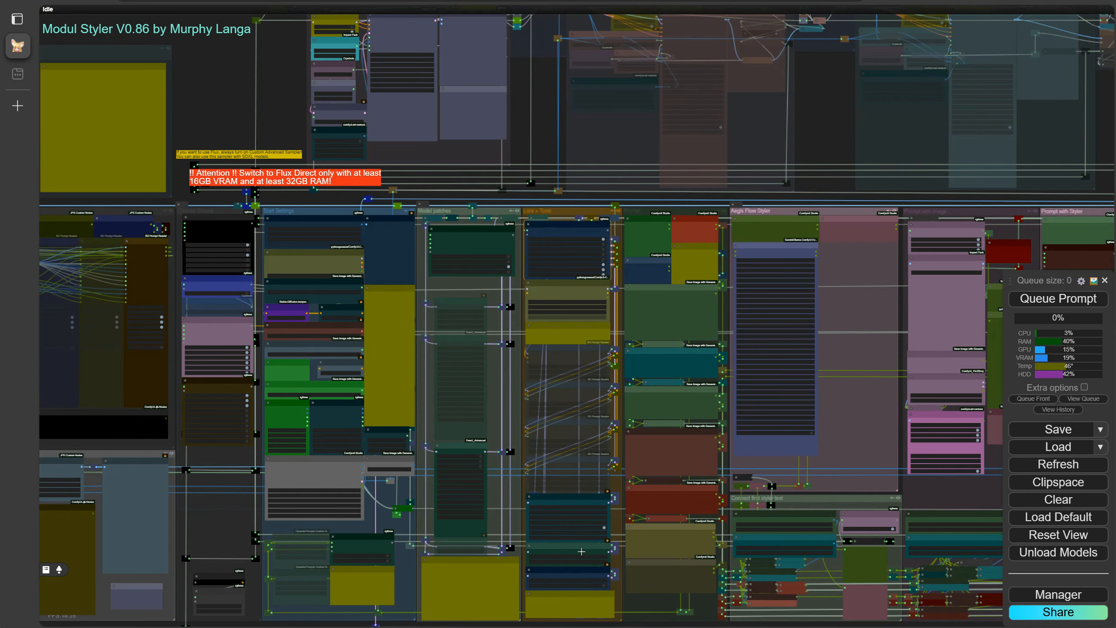
scroll(597, 451, up, 9)
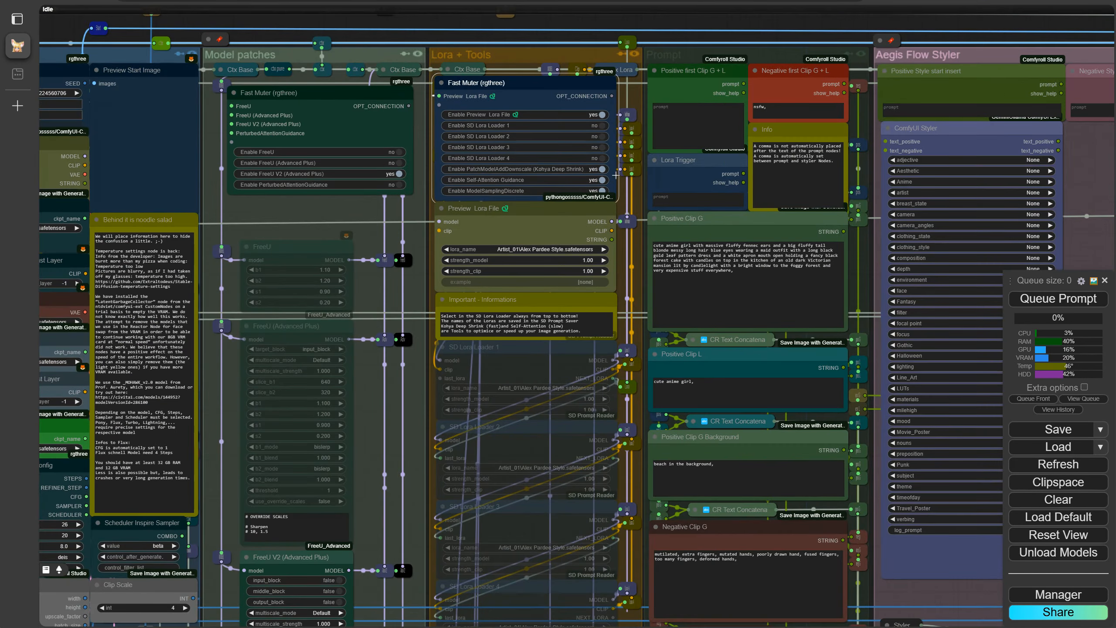
click(604, 170)
click(609, 179)
click(608, 190)
Look across the styler and ControlNet groups and examine the Automatic CFG and GITSScheduler Func Provider nodes of the Only Base Sampler group.
scroll(608, 188, down, 6)
drag(852, 90, 235, 101)
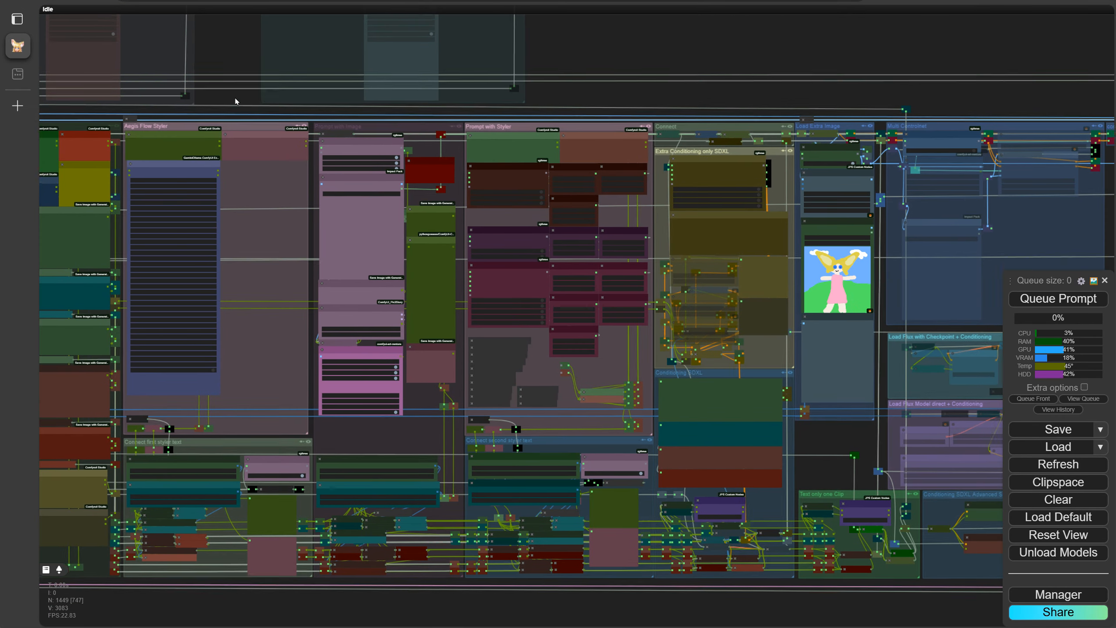
drag(974, 91, 417, 64)
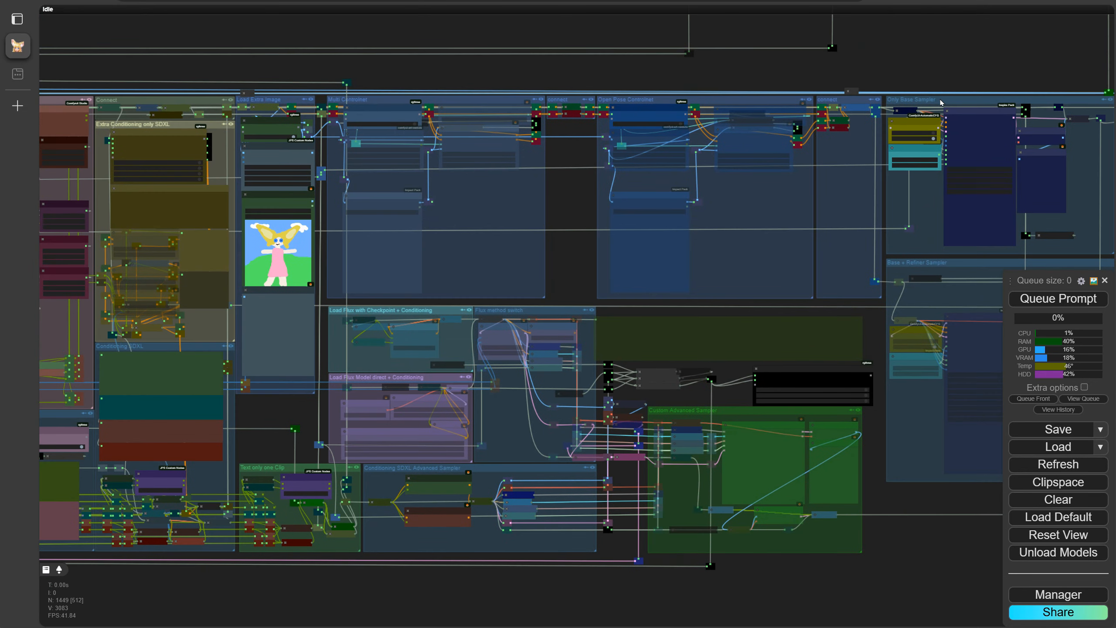
scroll(958, 154, up, 10)
scroll(937, 154, up, 2)
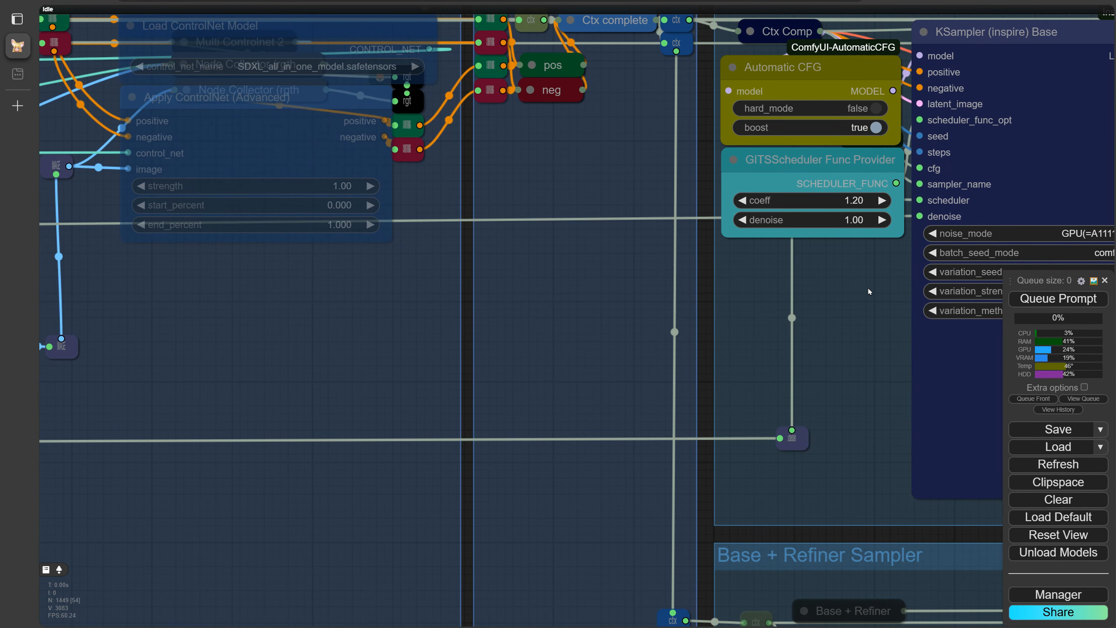
Jump back to the Start Settings bookmark and try the Self-Attention Guidance switch, leaving it disabled.
key(1)
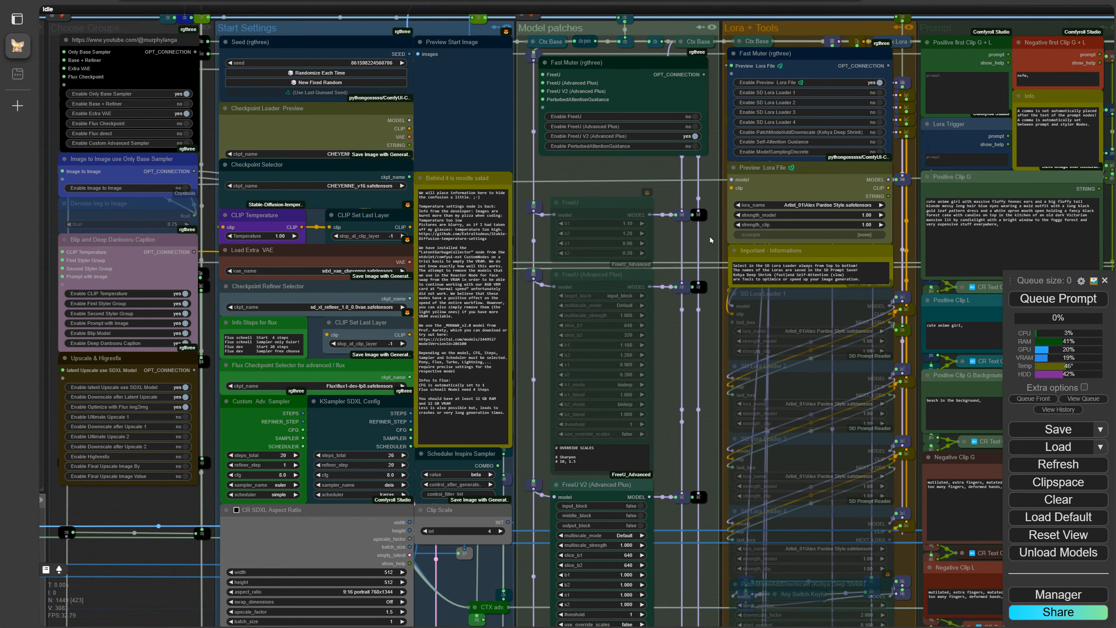
click(879, 142)
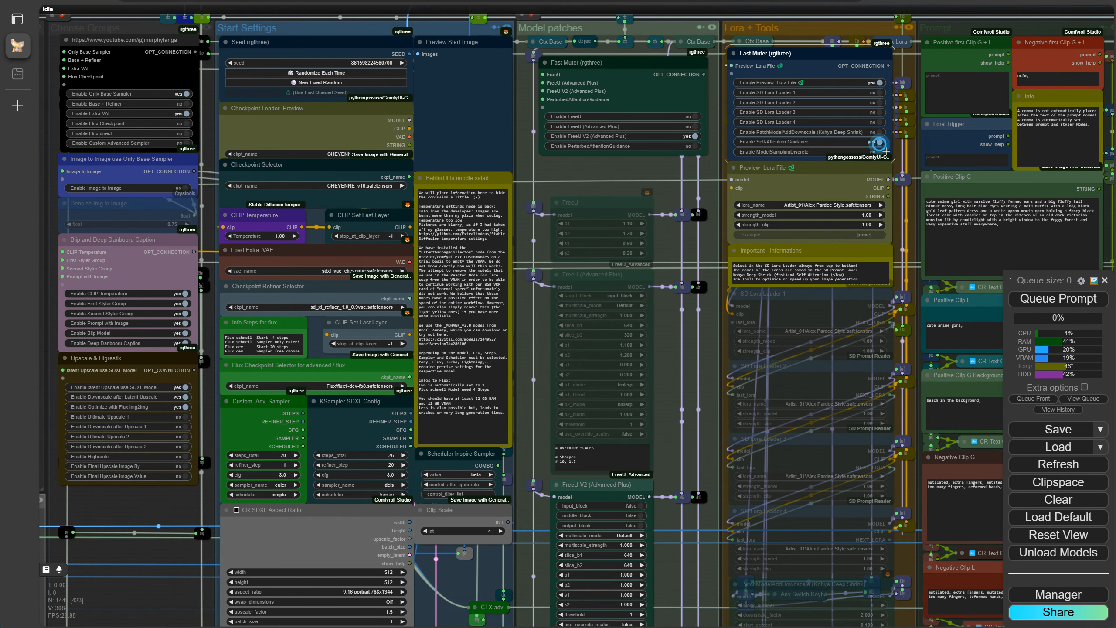
click(880, 142)
click(544, 411)
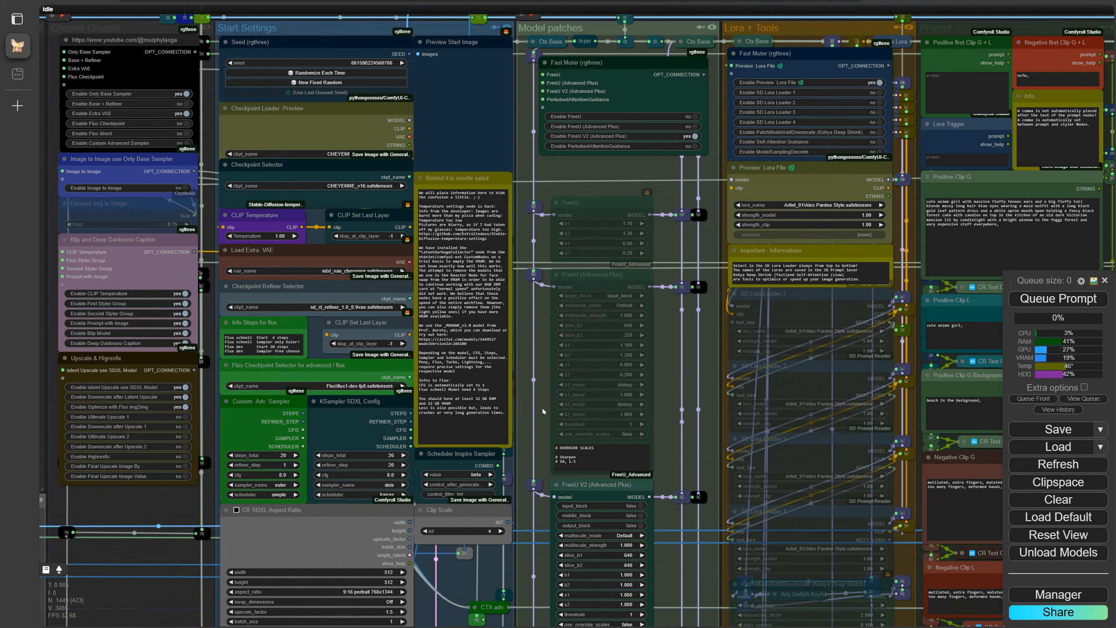
Jump to the bookmark for the Prompt and Aegis Flow Styler groups and survey the neighbouring styler groups.
key(2)
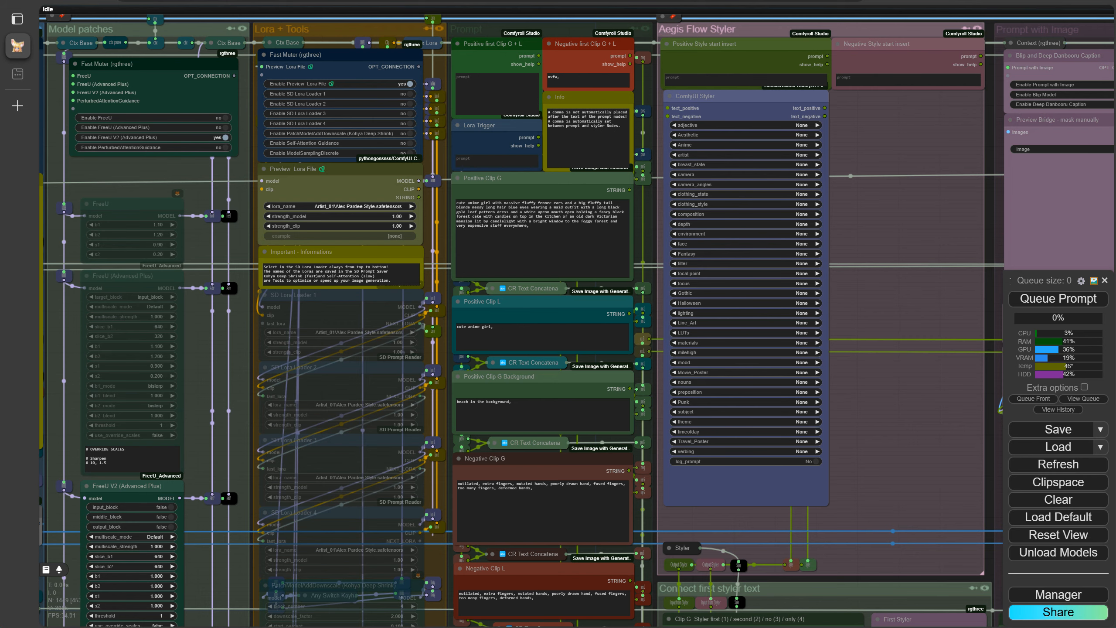
scroll(955, 455, down, 4)
drag(949, 447, 516, 346)
scroll(540, 313, down, 1)
scroll(541, 313, down, 1)
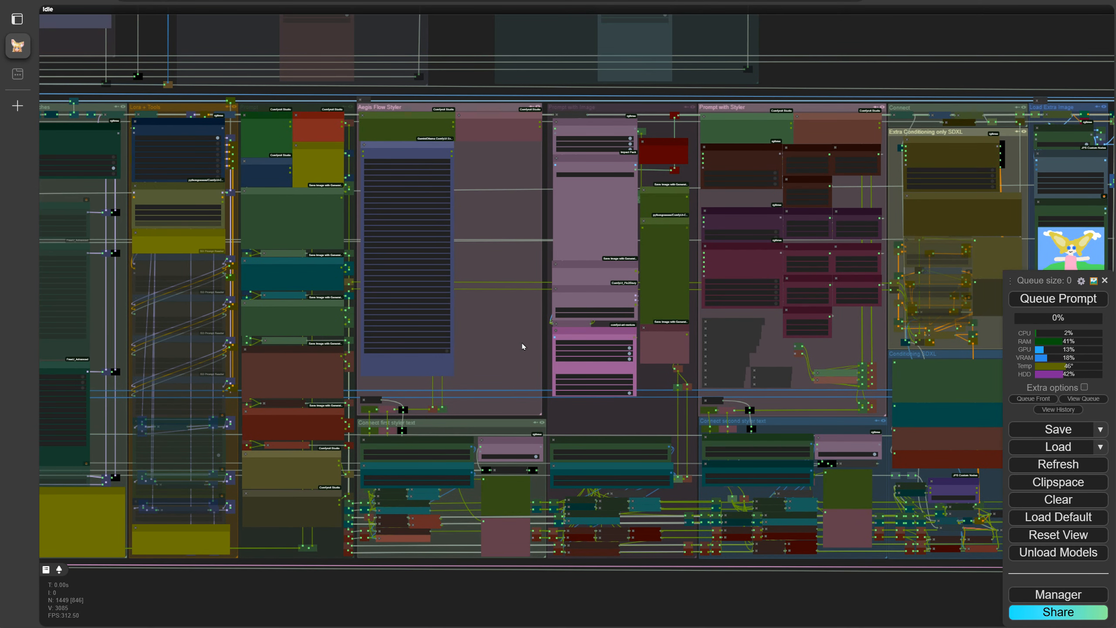
In Connect first styler text, raise the Clip G Styler value by two and set it back to 2.
scroll(420, 534, up, 10)
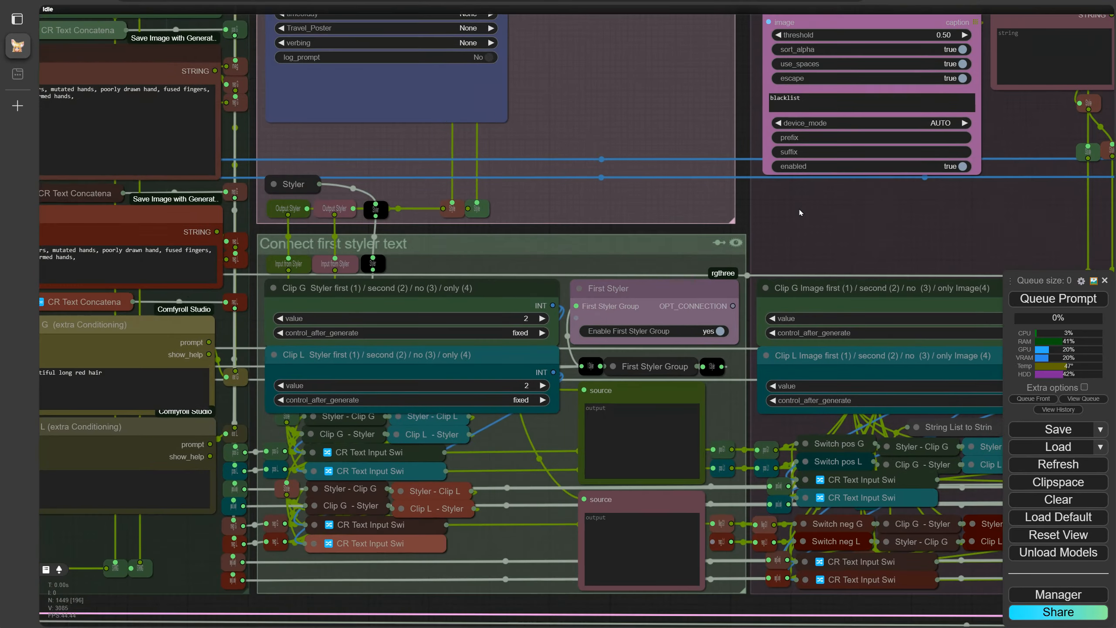
drag(799, 211, 813, 181)
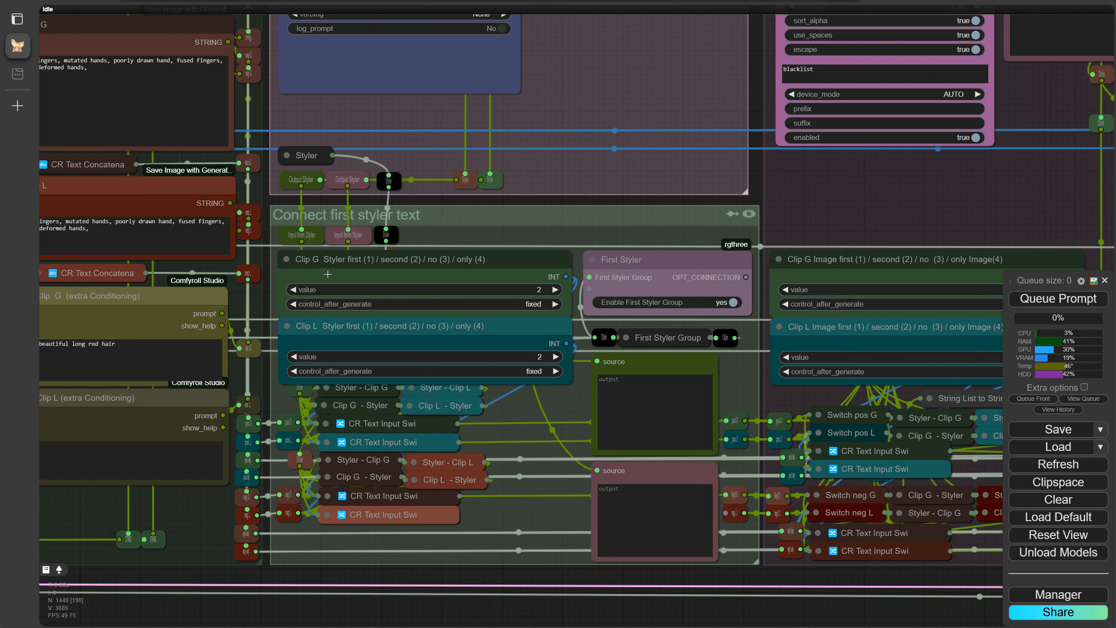
click(555, 289)
click(555, 289)
click(292, 290)
click(293, 290)
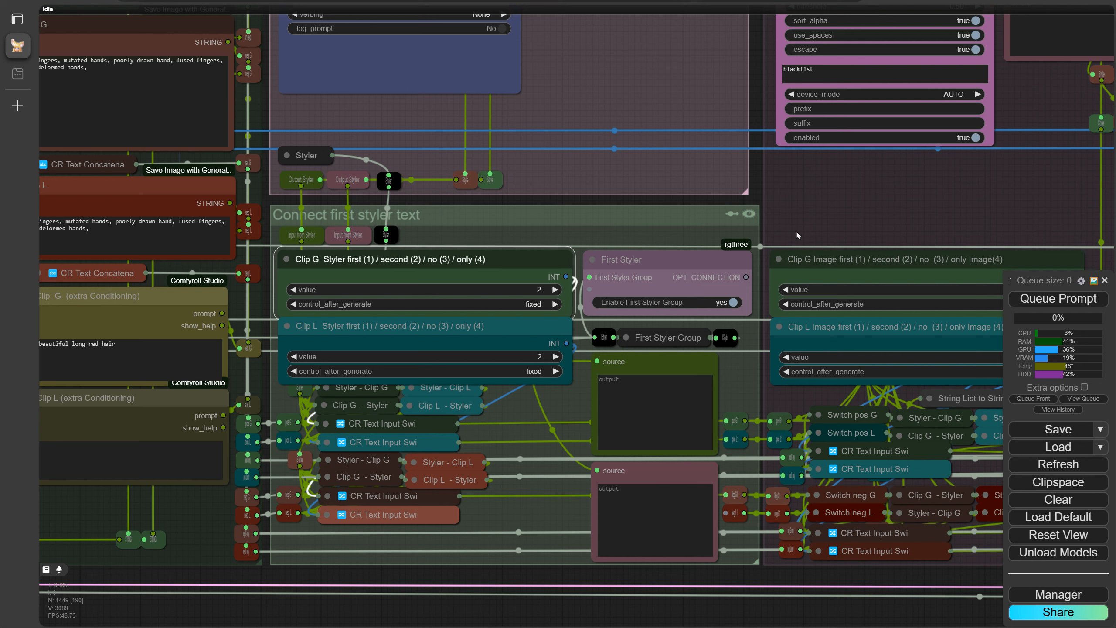
Examine the image and second styler text switches, and look over the Prompt with Styler, Extra Conditioning and Load Extra Image groups.
drag(862, 603, 540, 592)
drag(875, 600, 340, 566)
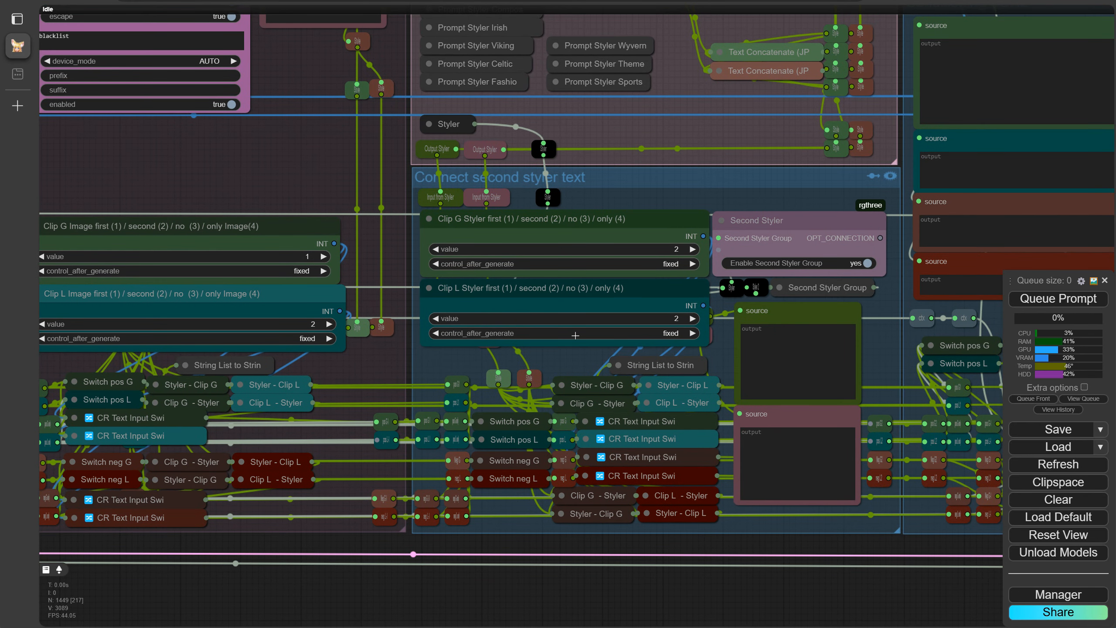
drag(887, 192, 346, 606)
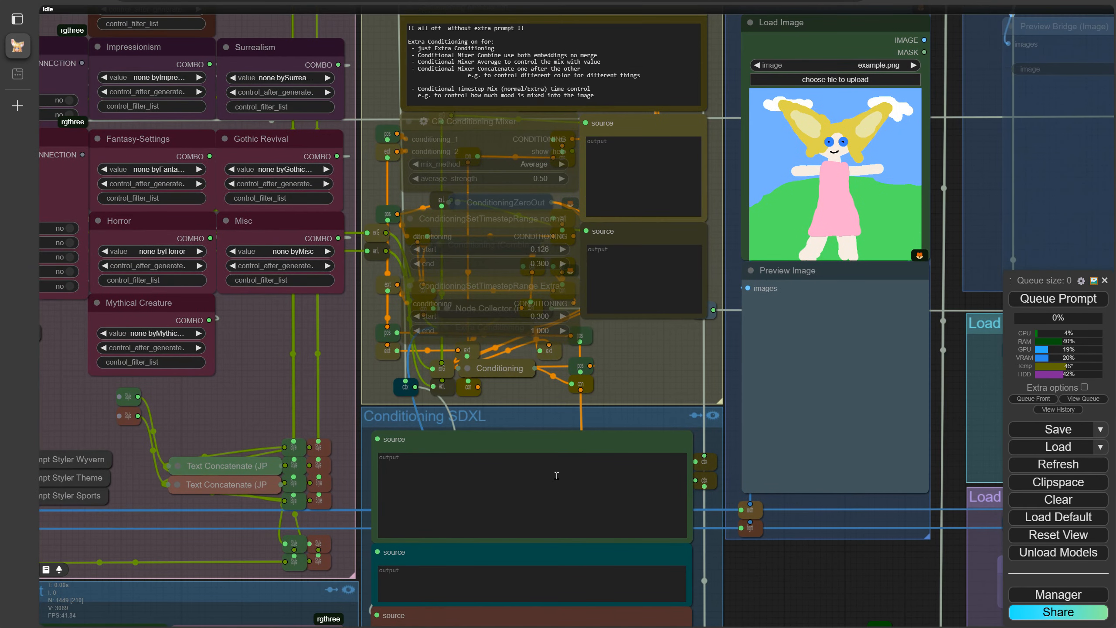
scroll(556, 475, down, 8)
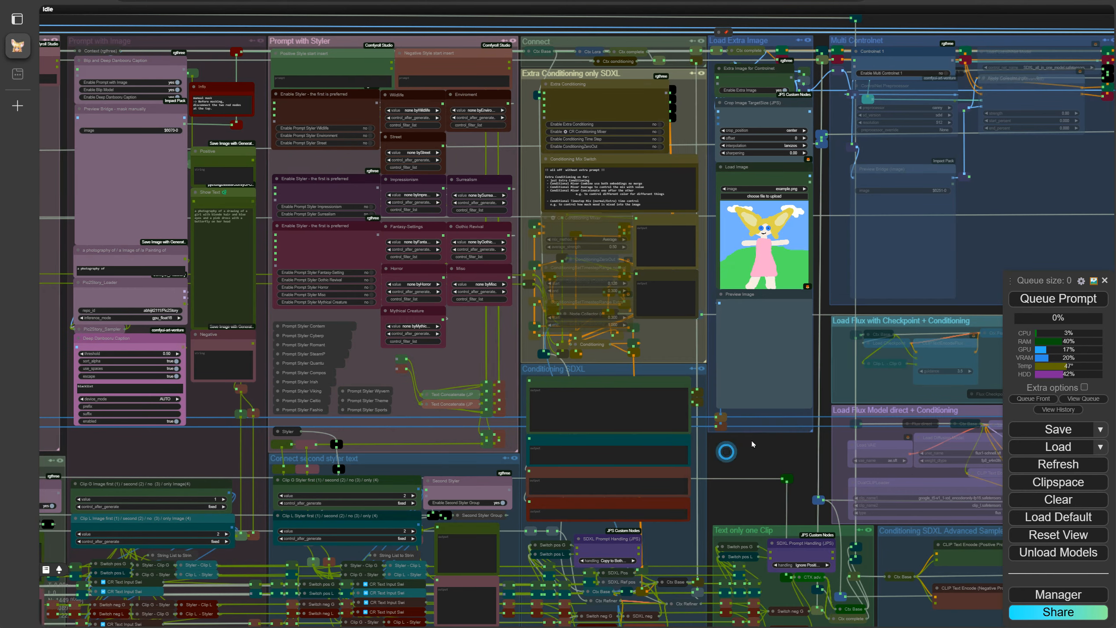
drag(727, 450, 925, 359)
scroll(433, 572, down, 3)
drag(427, 580, 531, 575)
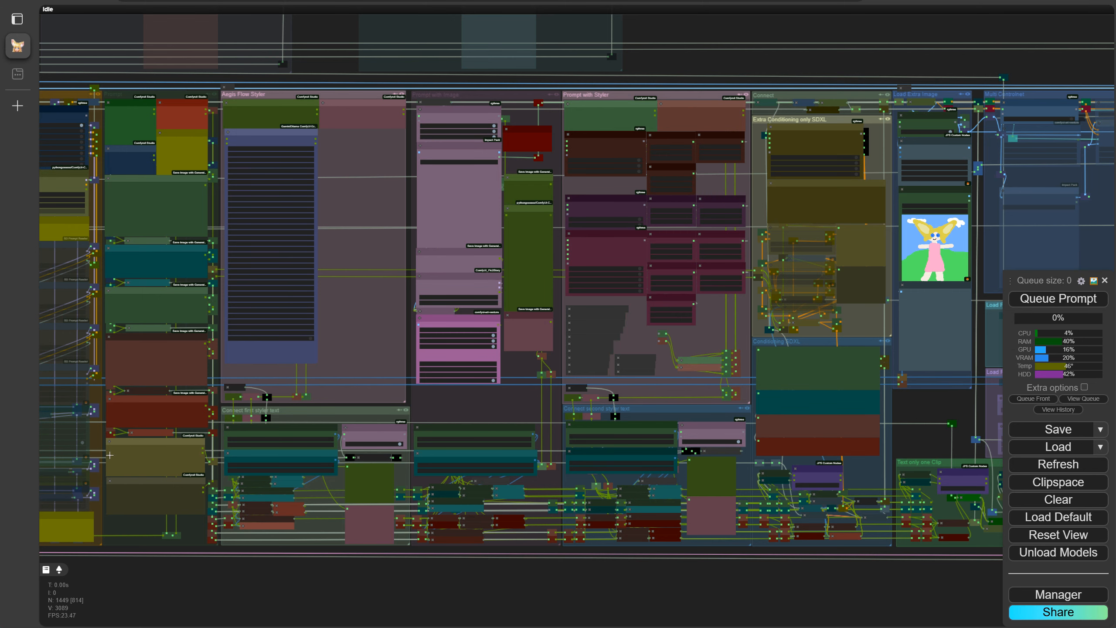
Try the Extra Conditioning, CR Conditioning Mixer and Conditioning Time Step switches in the Extra Conditioning node, and turn them back off.
drag(768, 585, 490, 597)
scroll(561, 203, up, 9)
click(610, 143)
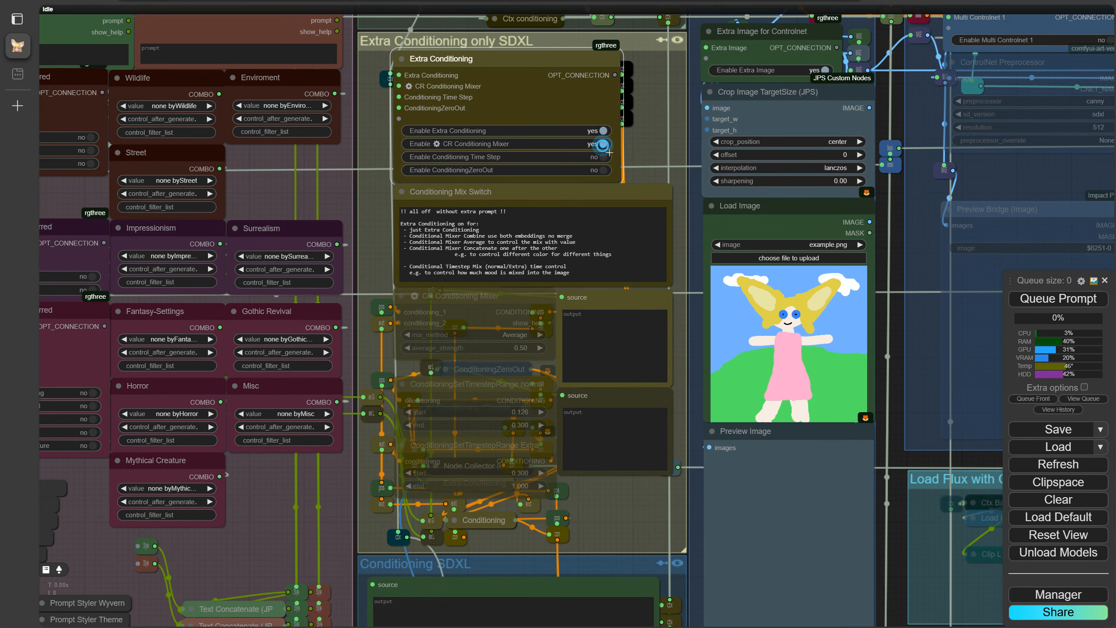
click(609, 159)
click(606, 128)
click(602, 155)
Examine the Conditioning SDXL and Text only one Clip groups, followed by the Flux loading, Flux method switch and Custom Advanced Sampler groups.
scroll(637, 348, down, 3)
drag(625, 475, 630, 162)
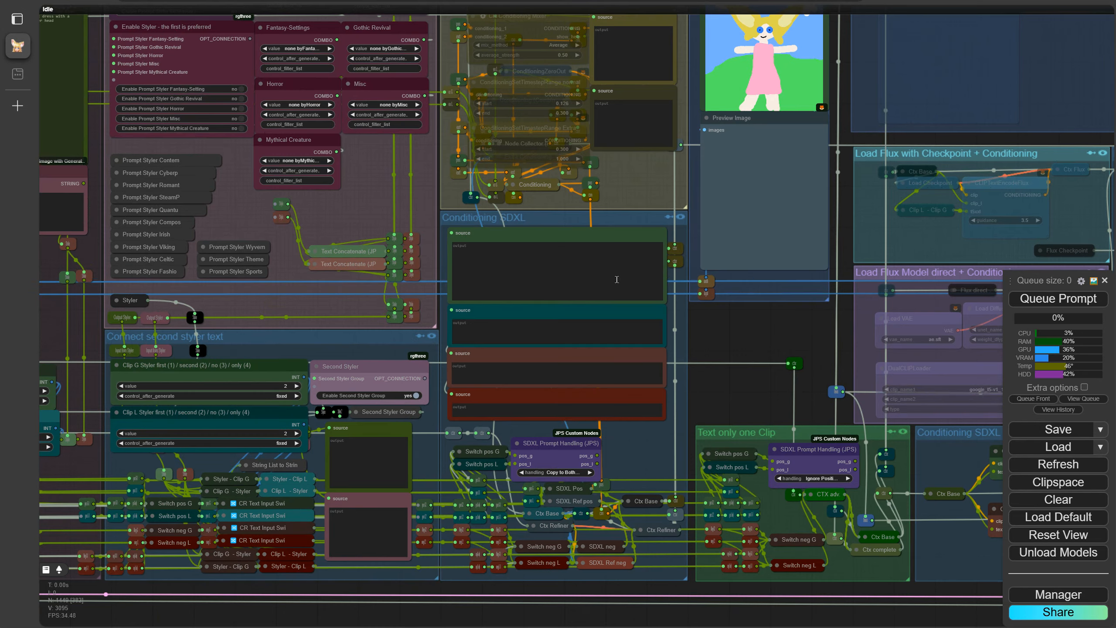
scroll(713, 325, up, 4)
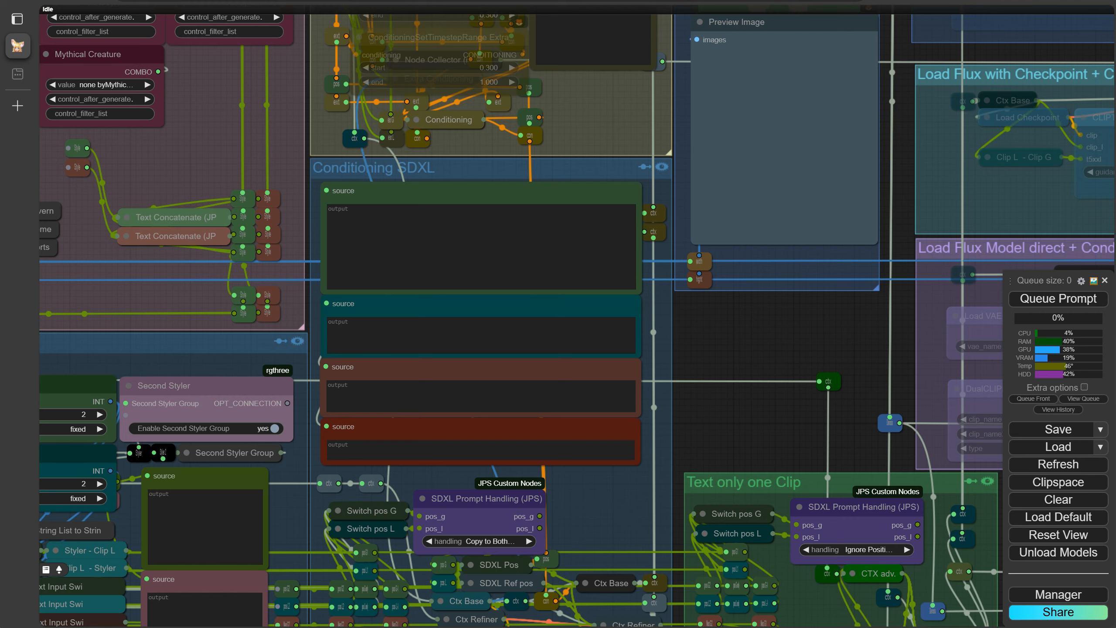
scroll(803, 359, down, 2)
drag(810, 361, 210, 344)
scroll(475, 348, down, 4)
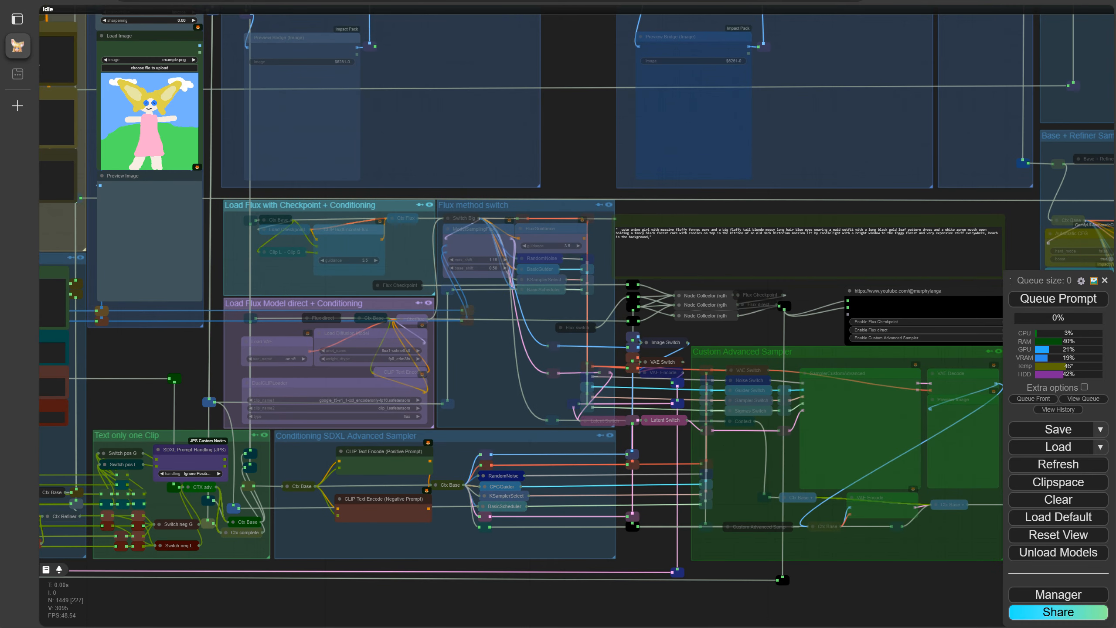
drag(719, 627, 643, 627)
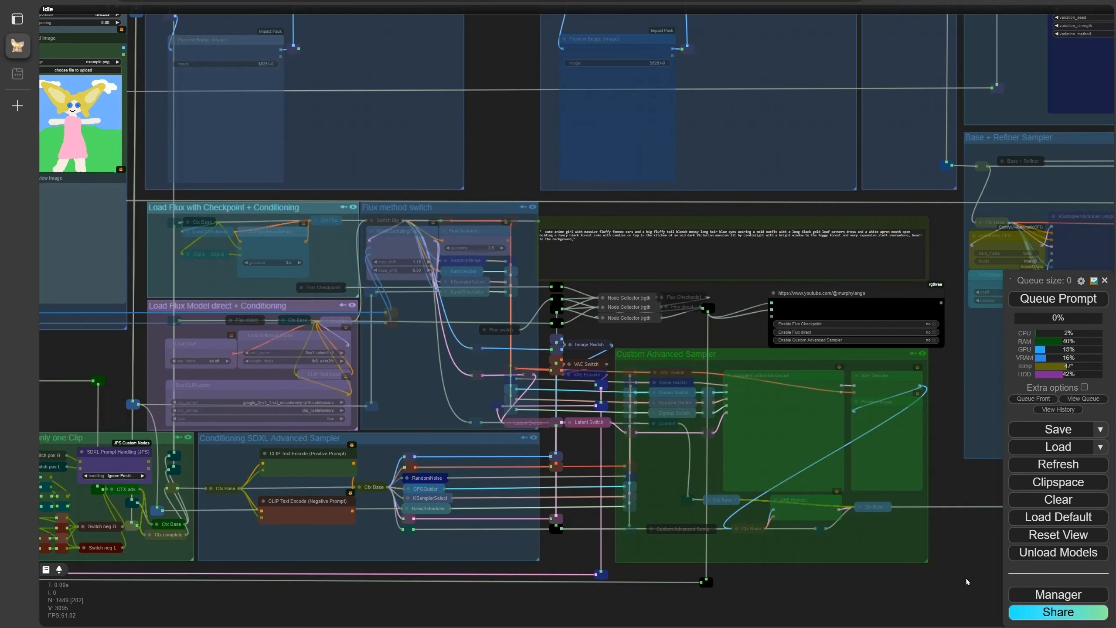
Examine the Only Base Sampler and Base + Refiner Sampler groups and their position among the neighbouring groups.
scroll(965, 581, down, 6)
scroll(965, 581, up, 3)
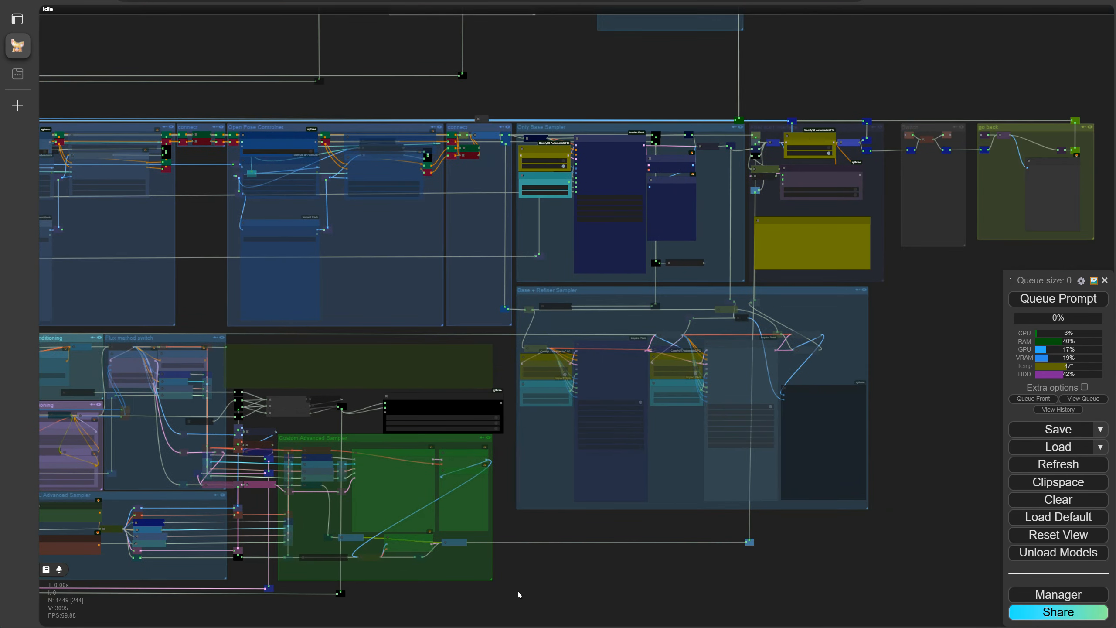
scroll(775, 543, down, 3)
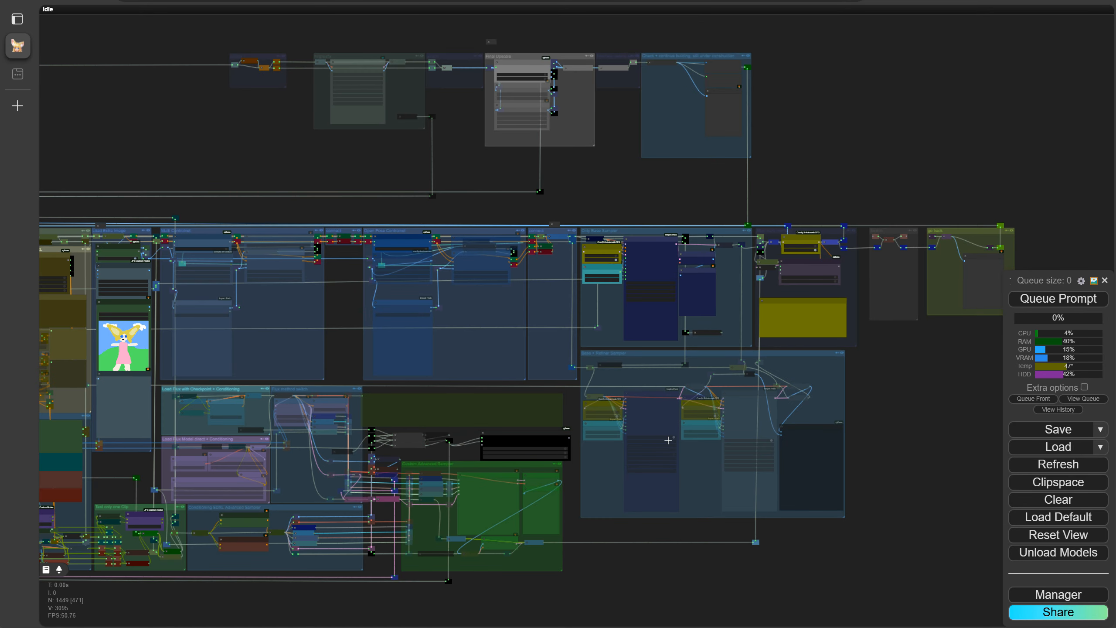
scroll(667, 438, up, 4)
scroll(625, 340, up, 4)
drag(888, 155, 912, 193)
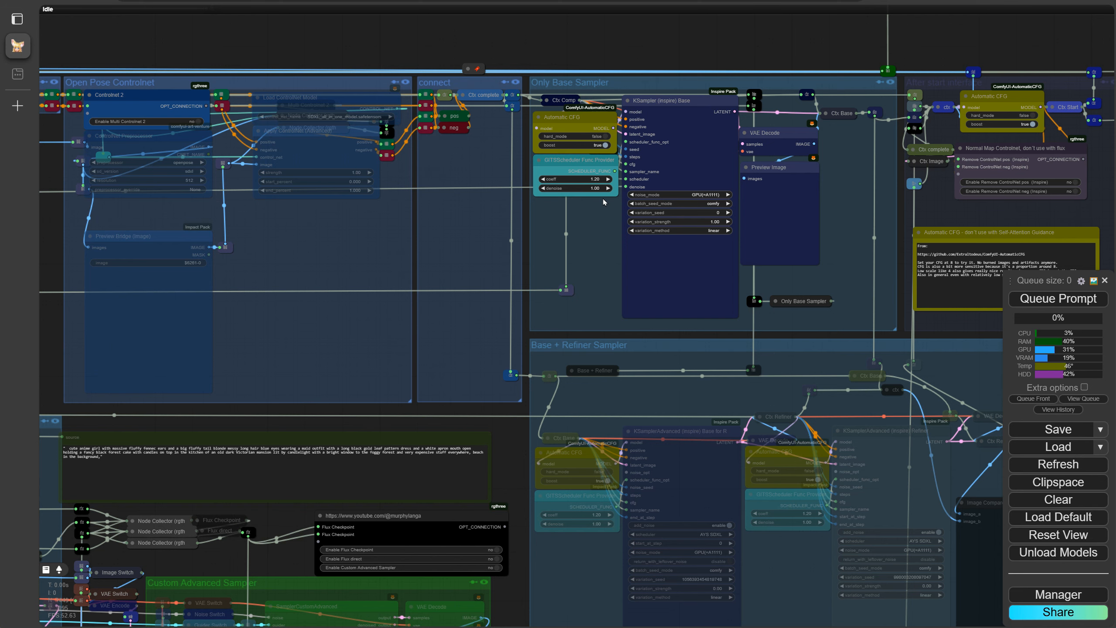
scroll(603, 201, down, 1)
scroll(603, 202, down, 1)
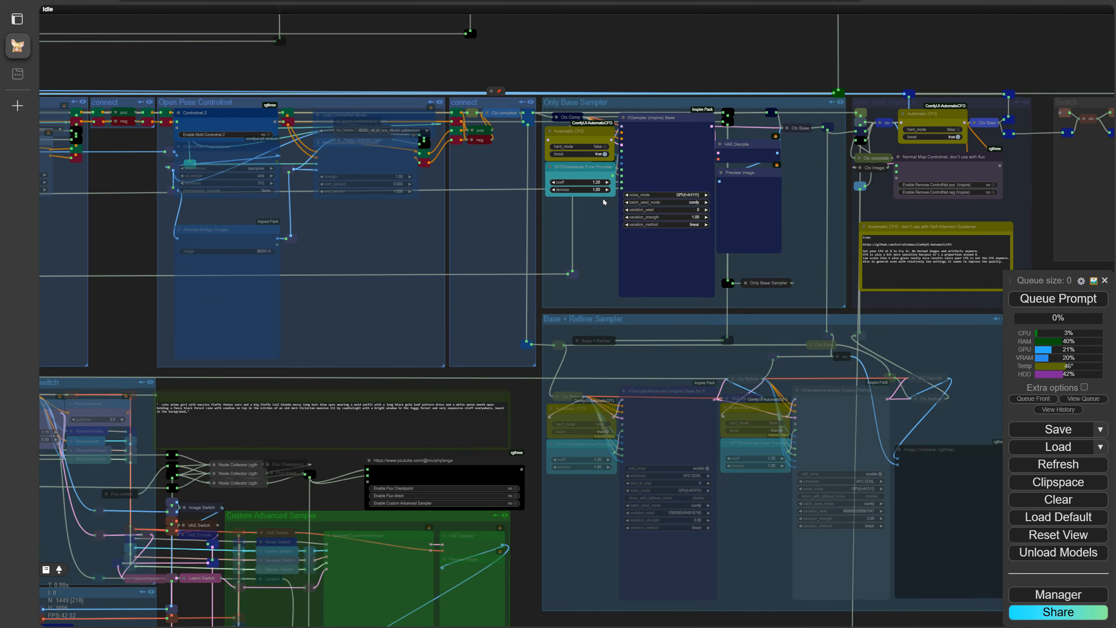
scroll(603, 202, down, 1)
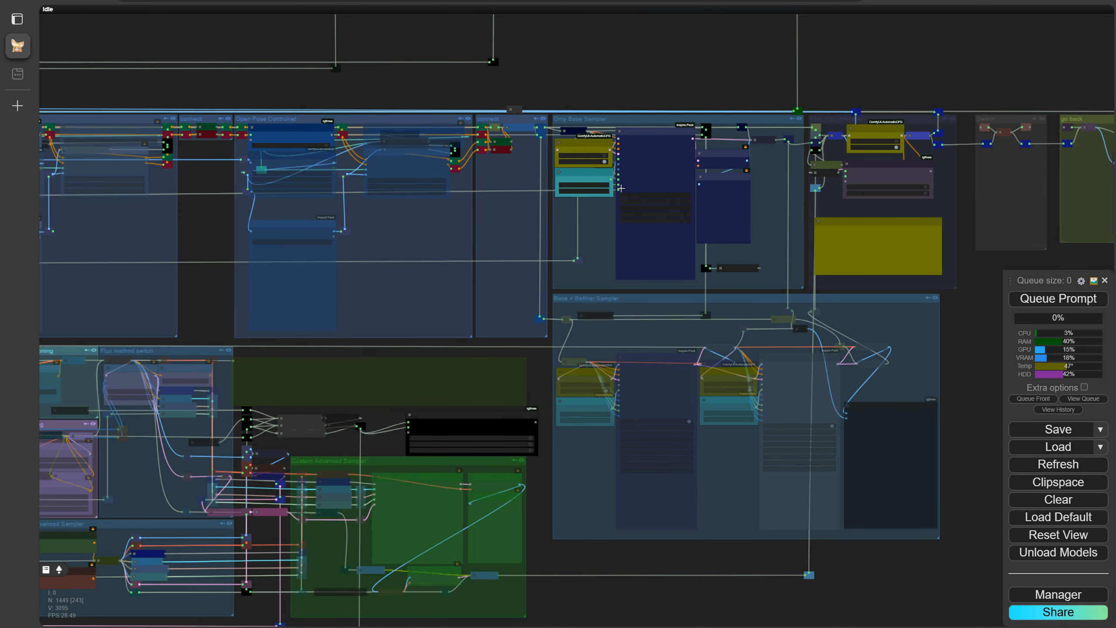
Turn off boost in the Automatic CFG nodes of the Only Base Sampler and Base + Refiner Sampler groups.
click(608, 170)
click(612, 396)
click(755, 399)
Look over the Ultimate Upscale groups, then examine the Automatic CFG and GITSScheduler Func Provider nodes in the Only Base Sampler group.
scroll(755, 399, down, 10)
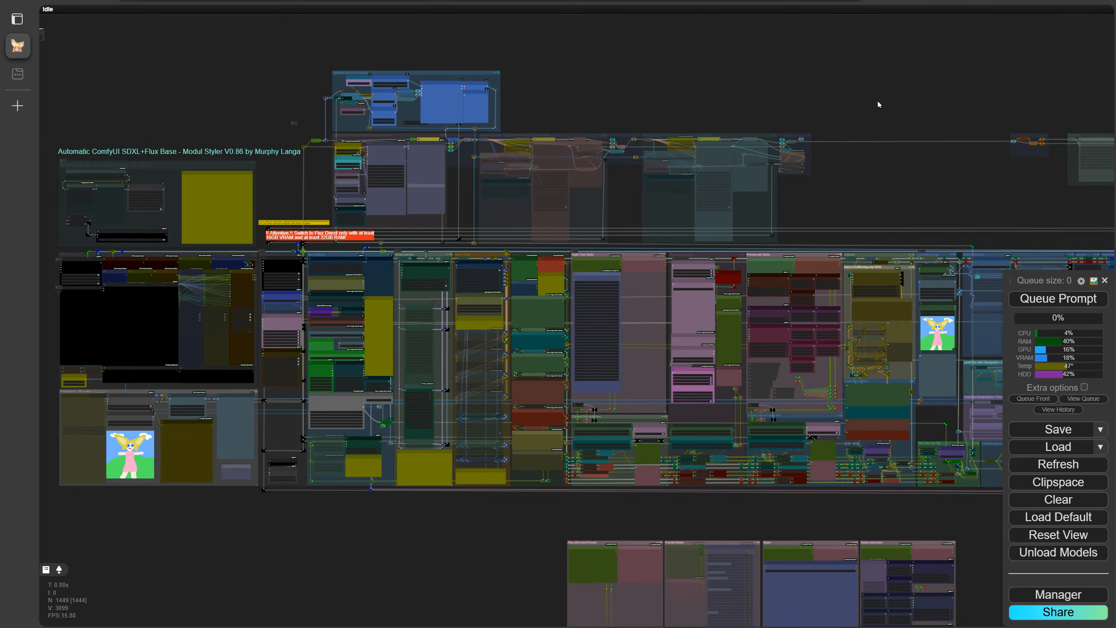
scroll(450, 134, up, 10)
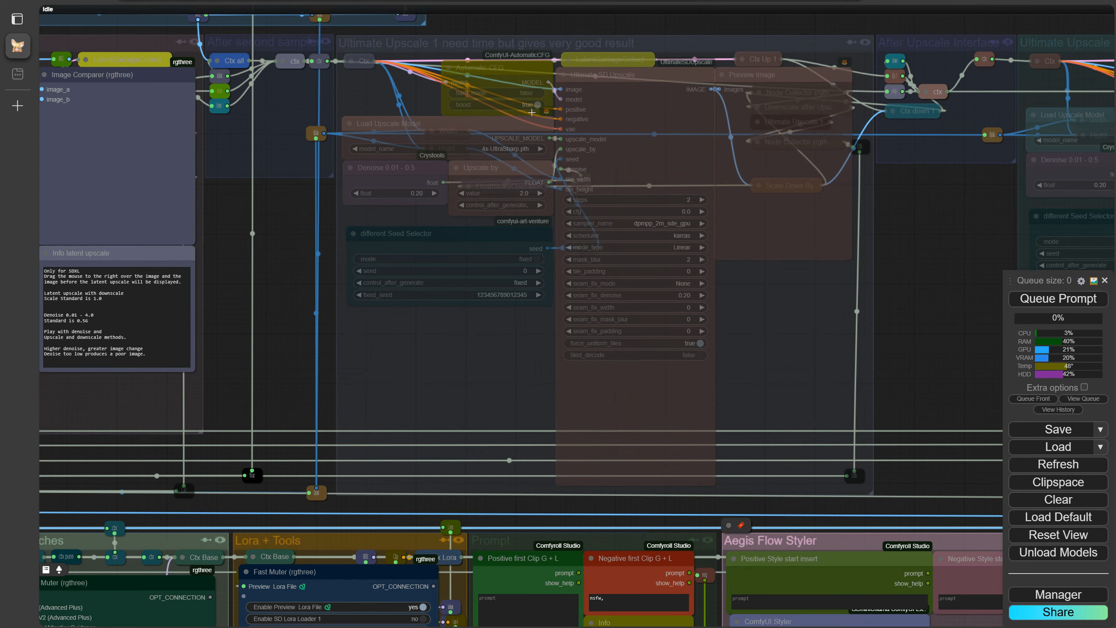
scroll(890, 258, down, 4)
drag(921, 262, 611, 271)
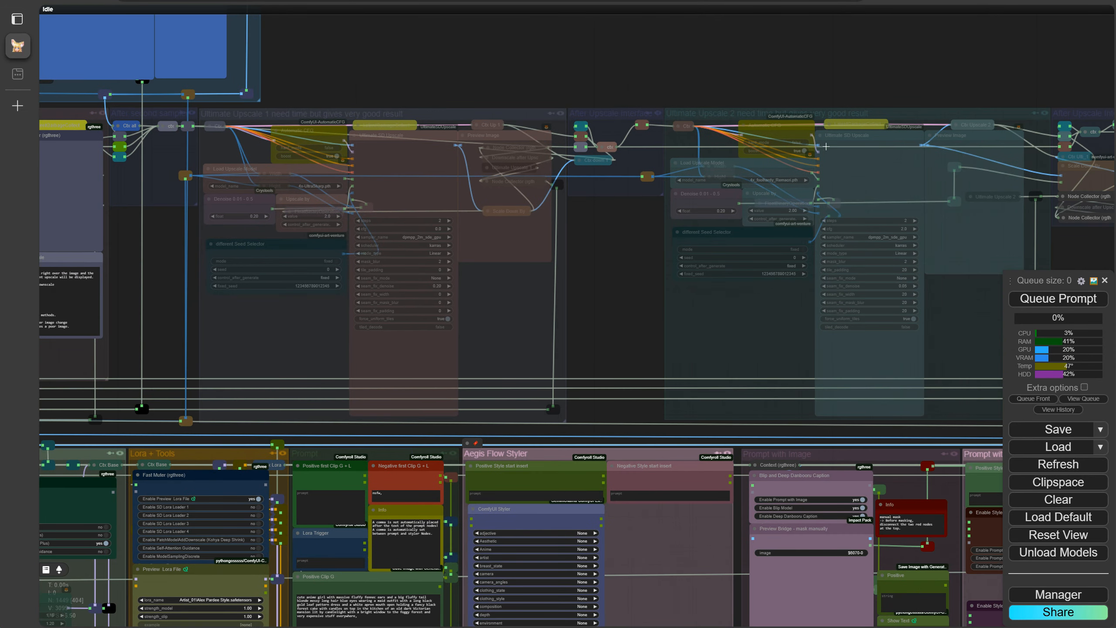
scroll(900, 250, down, 8)
drag(1018, 223, 114, 114)
scroll(649, 250, up, 10)
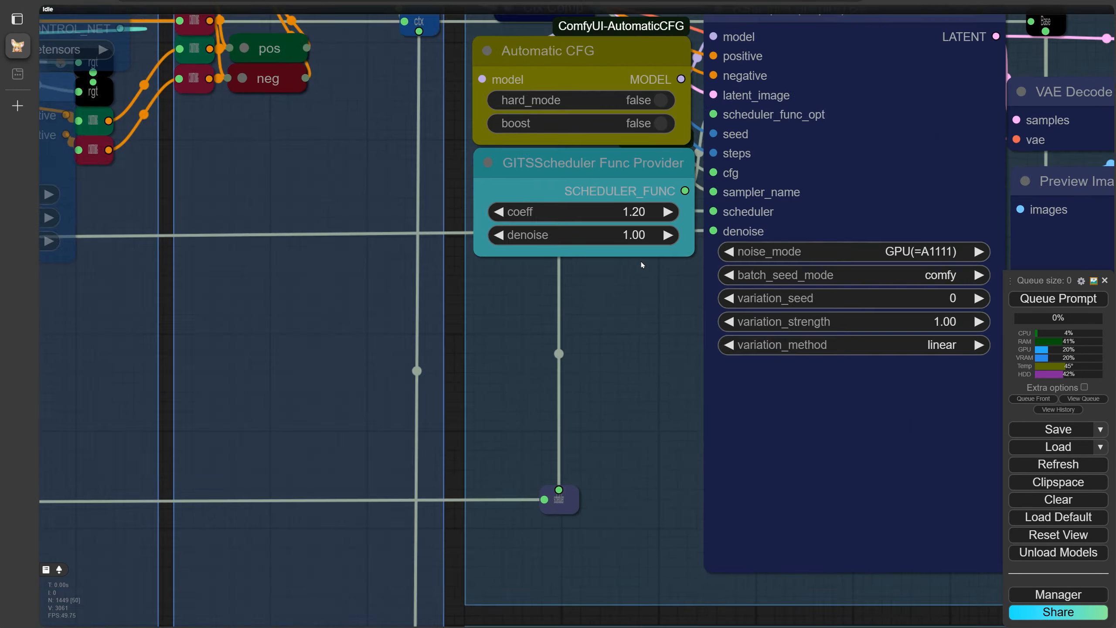
scroll(642, 265, up, 2)
drag(653, 314, 653, 427)
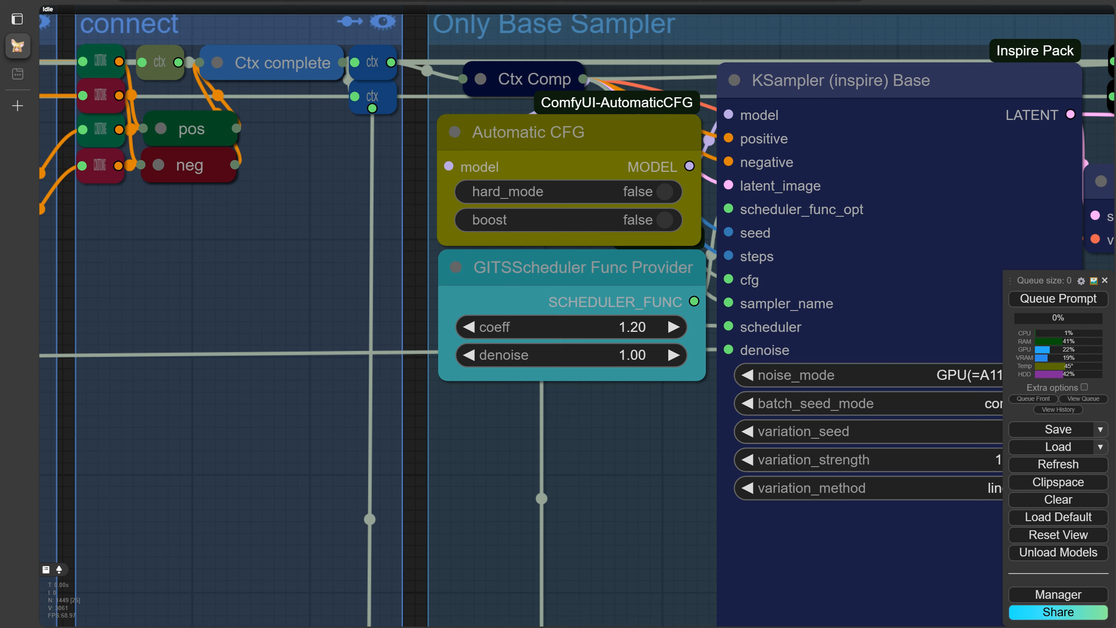
Examine the Optimize with Flux img2img group, including its guidance, denoise, ModelSamplingFlux and SamplerCustomAdvanced nodes.
scroll(394, 456, down, 10)
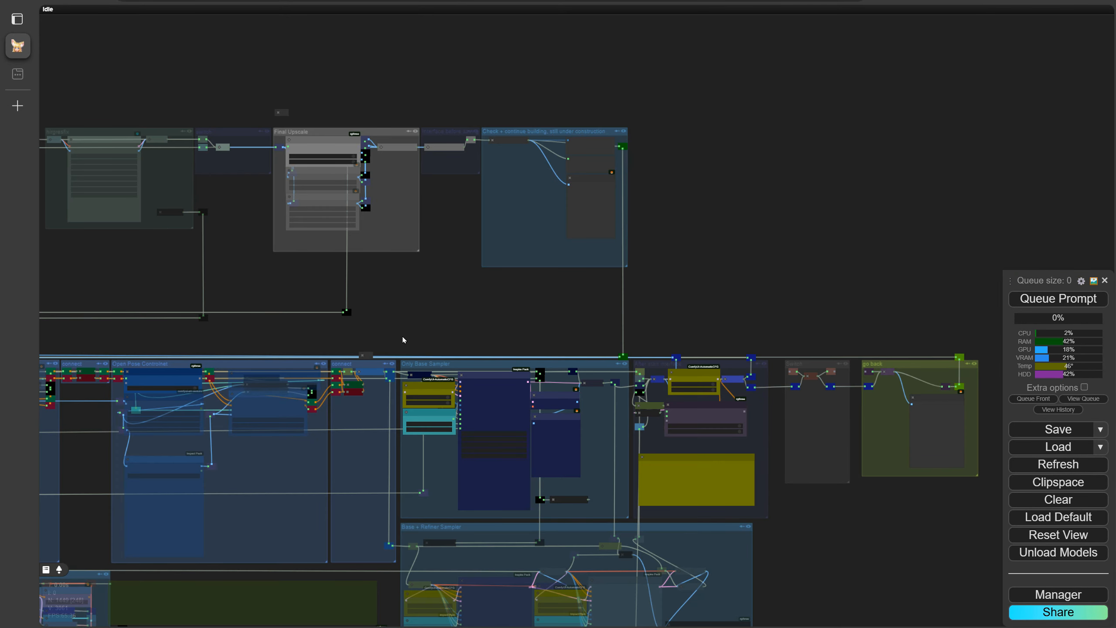
drag(386, 319, 817, 358)
drag(241, 282, 722, 319)
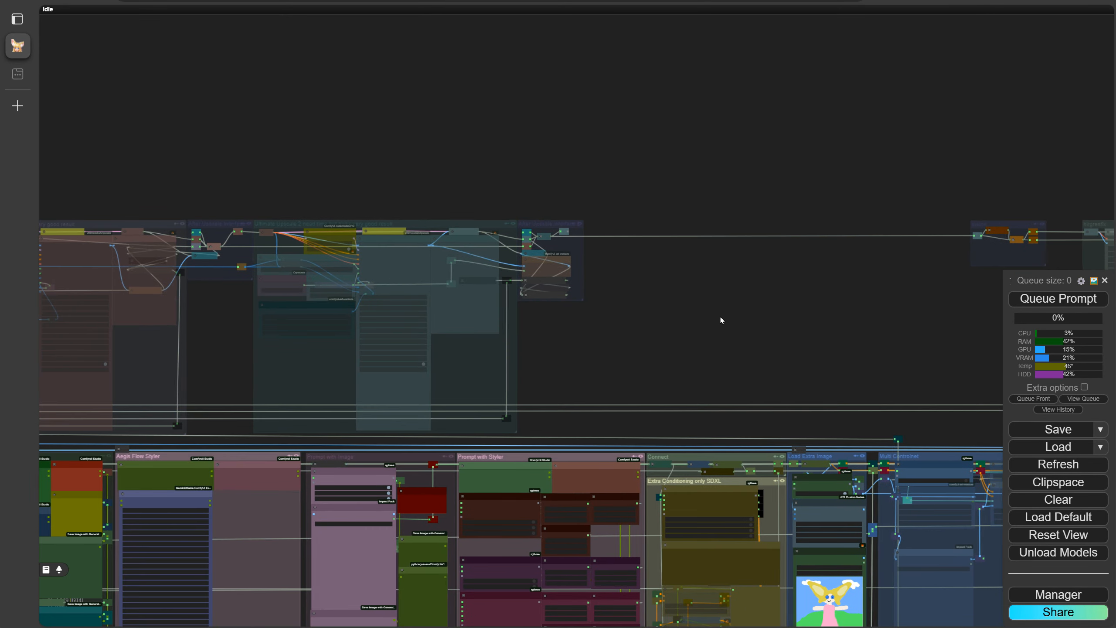
scroll(354, 97, down, 1)
drag(245, 125, 844, 154)
scroll(323, 156, up, 1)
scroll(323, 156, up, 5)
scroll(182, 161, up, 2)
drag(190, 201, 30, 179)
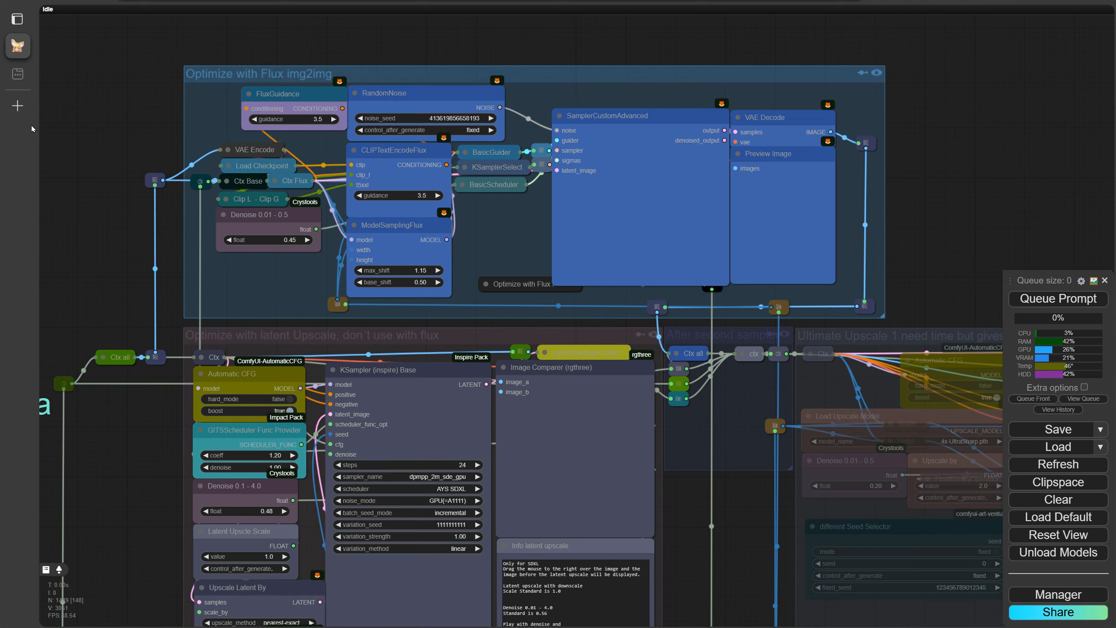
drag(106, 254, 82, 223)
scroll(82, 225, down, 1)
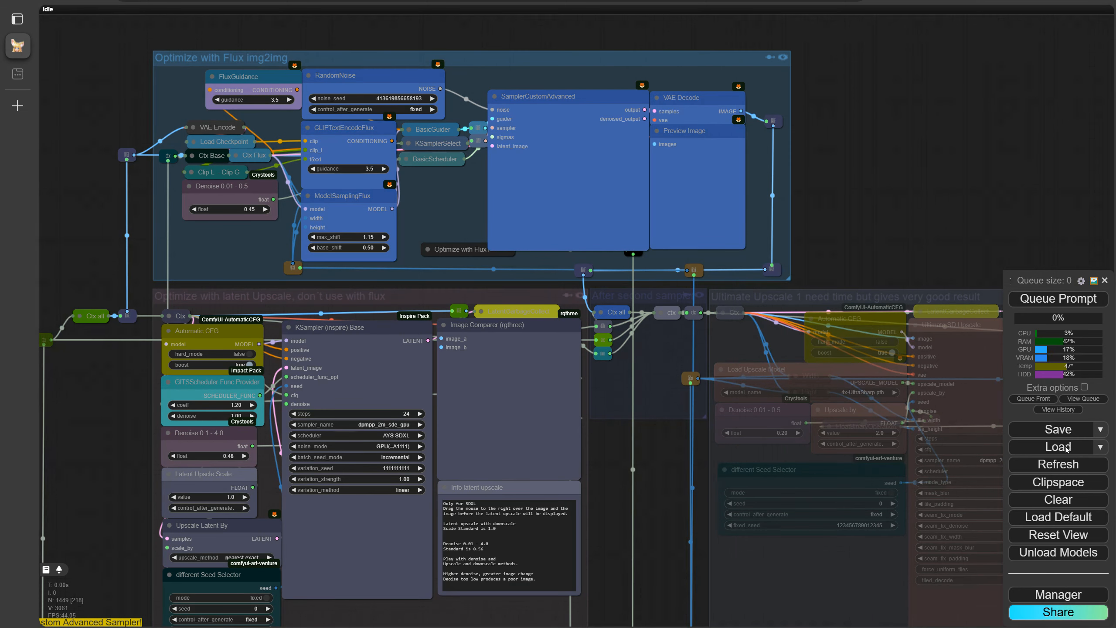
Examine the Optimize with latent Upscale group, including its sampler, denoise, upscale, seed and Info latent upscale nodes.
drag(661, 564, 659, 488)
scroll(239, 280, up, 2)
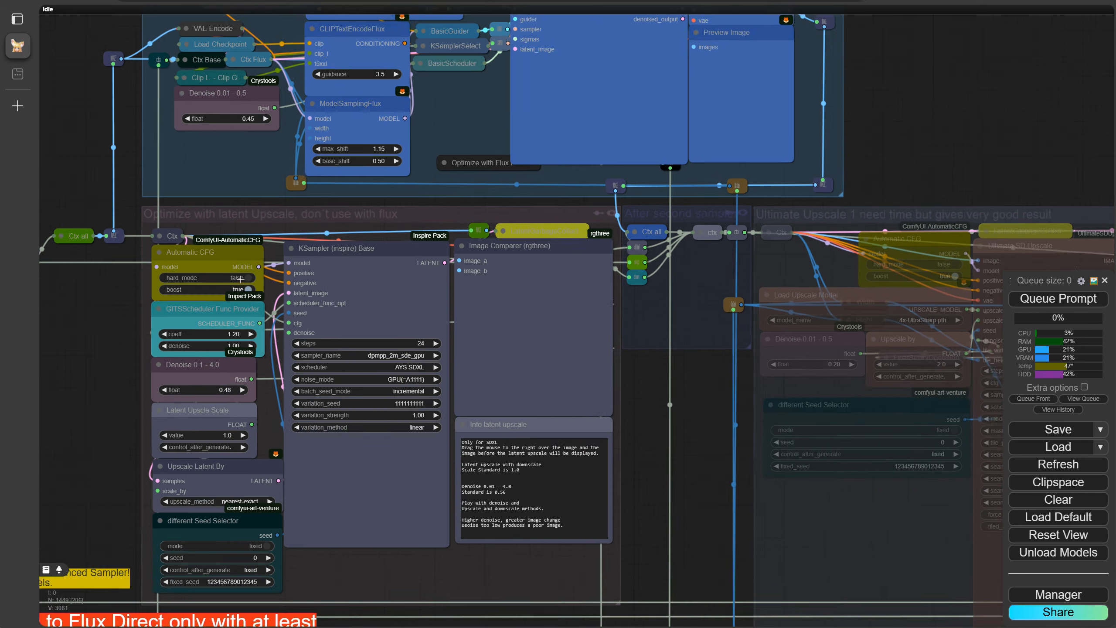
drag(731, 444, 727, 377)
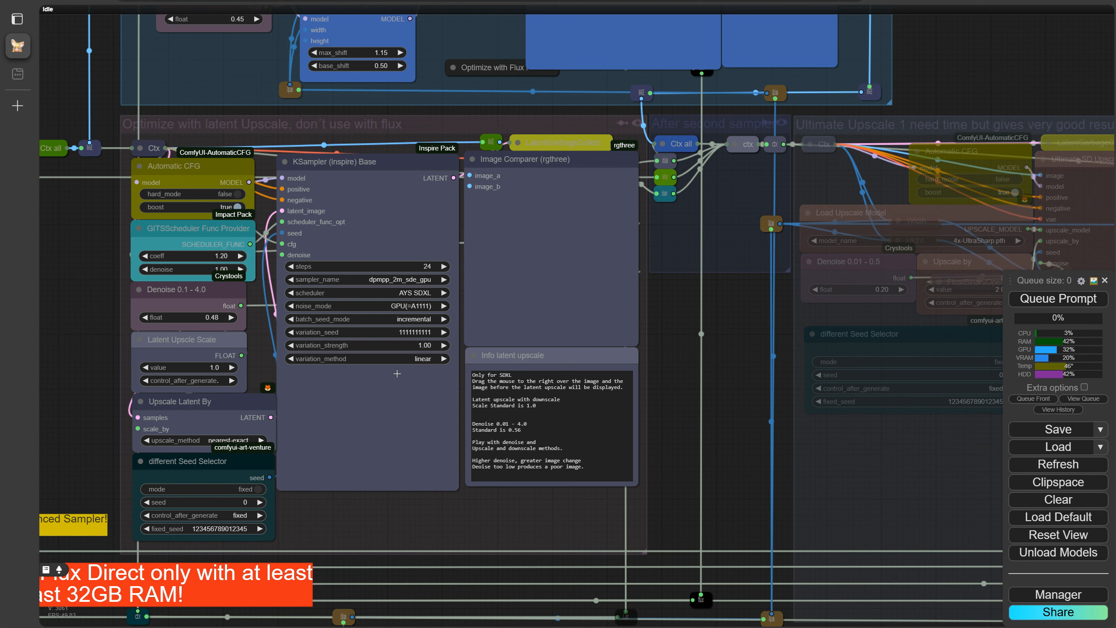
drag(466, 371, 511, 361)
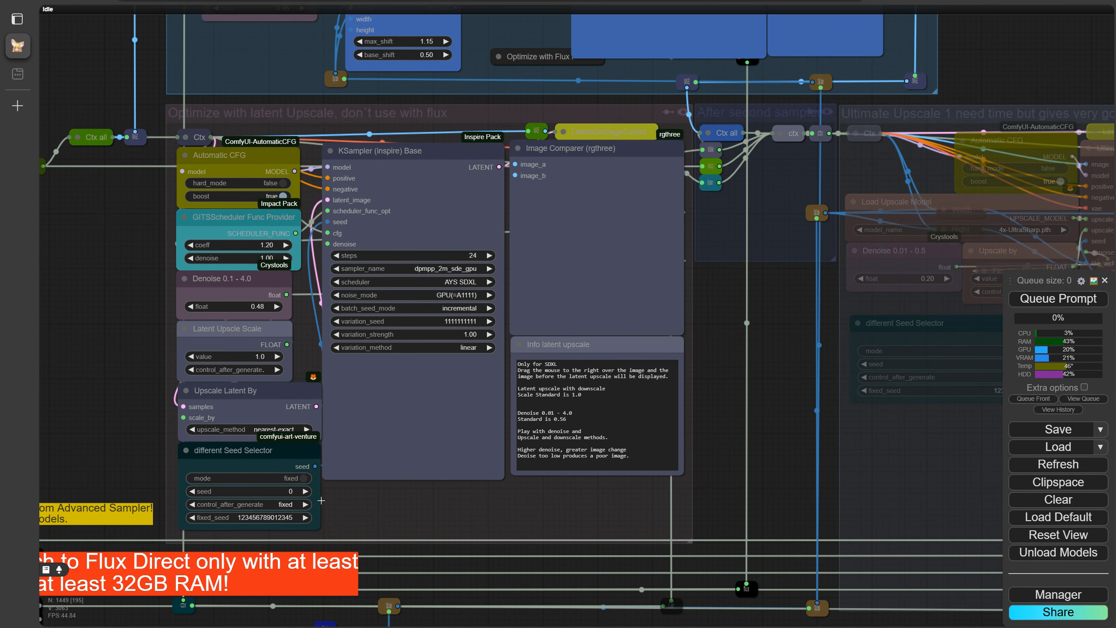
drag(927, 449, 881, 459)
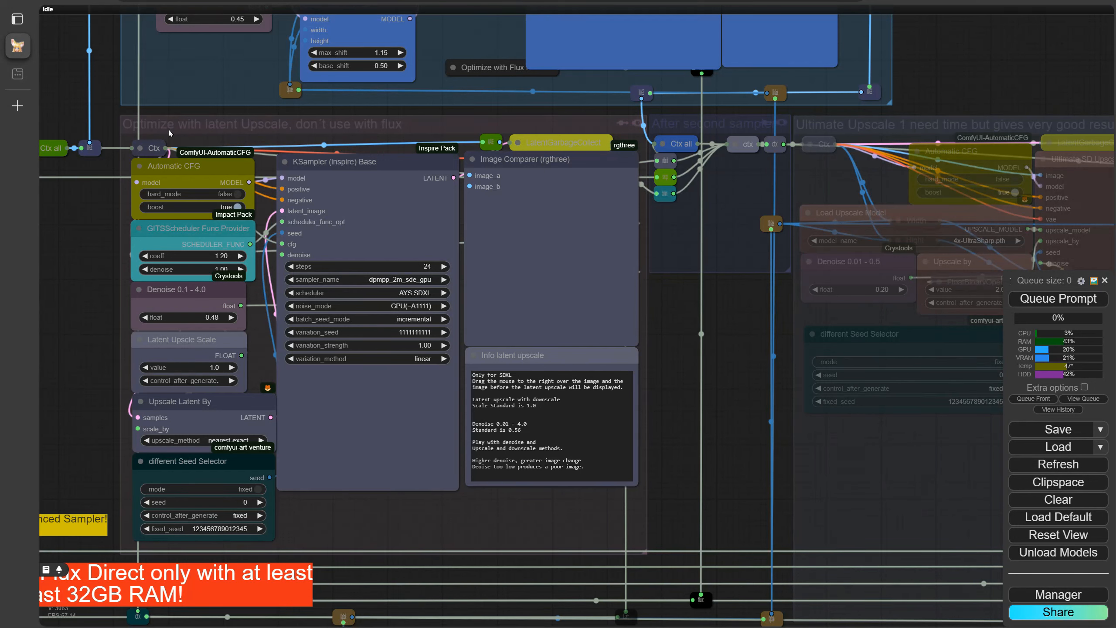
Revisit the Custom Advanced Sampler group and examine its switches, VAE Encode and context connections.
scroll(714, 386, down, 6)
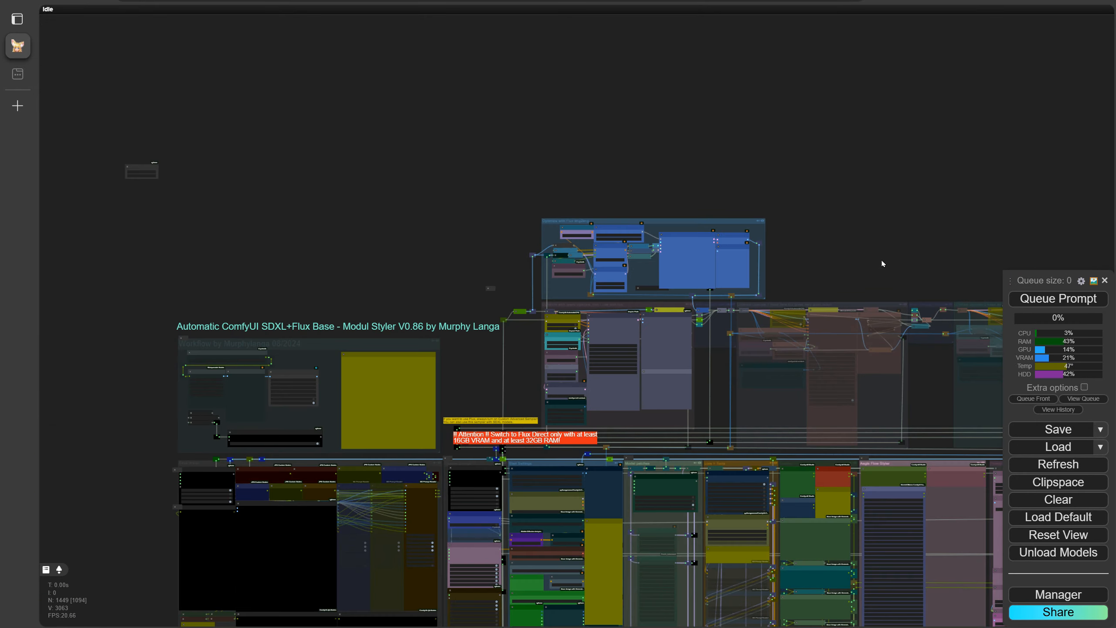
scroll(883, 260, up, 3)
drag(910, 571, 413, 493)
scroll(656, 467, up, 12)
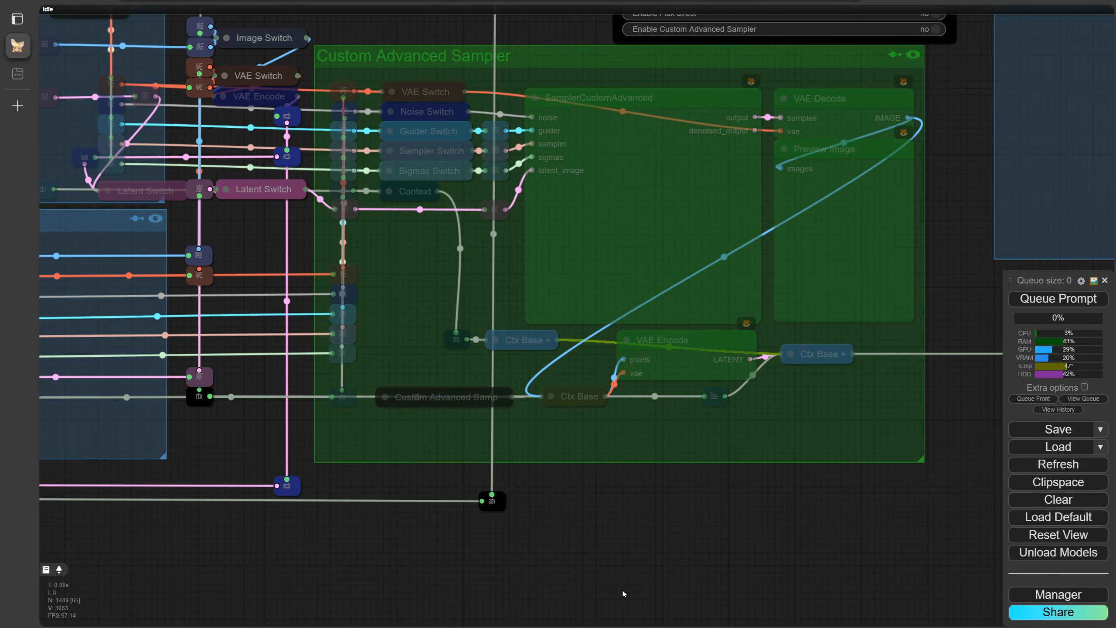
scroll(623, 593, down, 15)
drag(627, 573, 1058, 605)
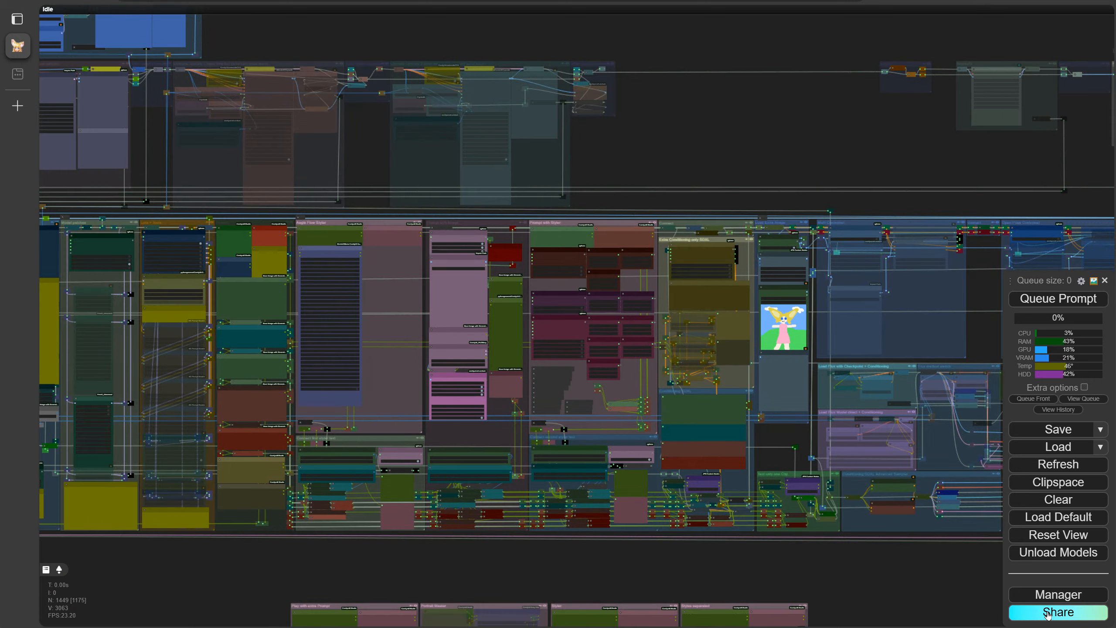
Examine the Ultimate Upscale 1 and Ultimate Upscale 2 groups with their upscale model, denoise and seed settings.
scroll(655, 129, up, 5)
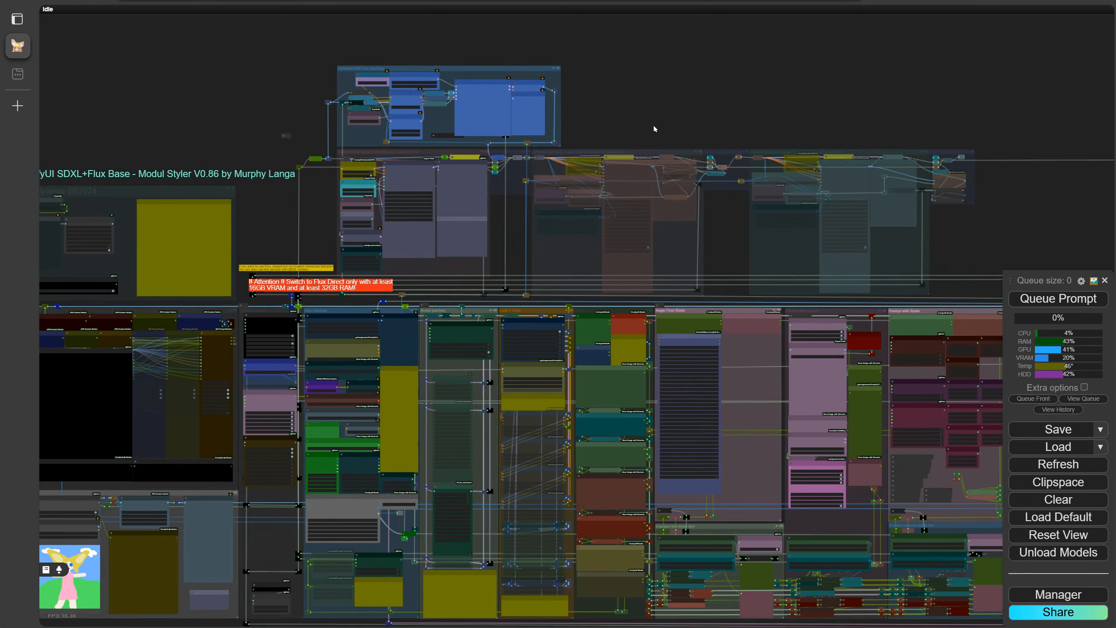
scroll(369, 219, up, 3)
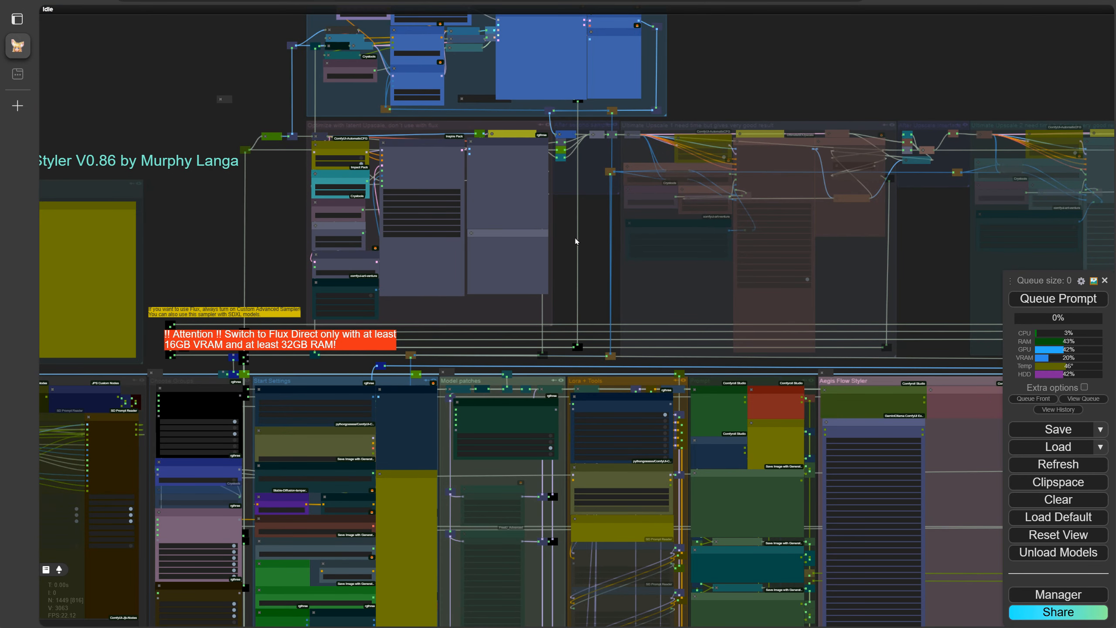
scroll(592, 270, up, 5)
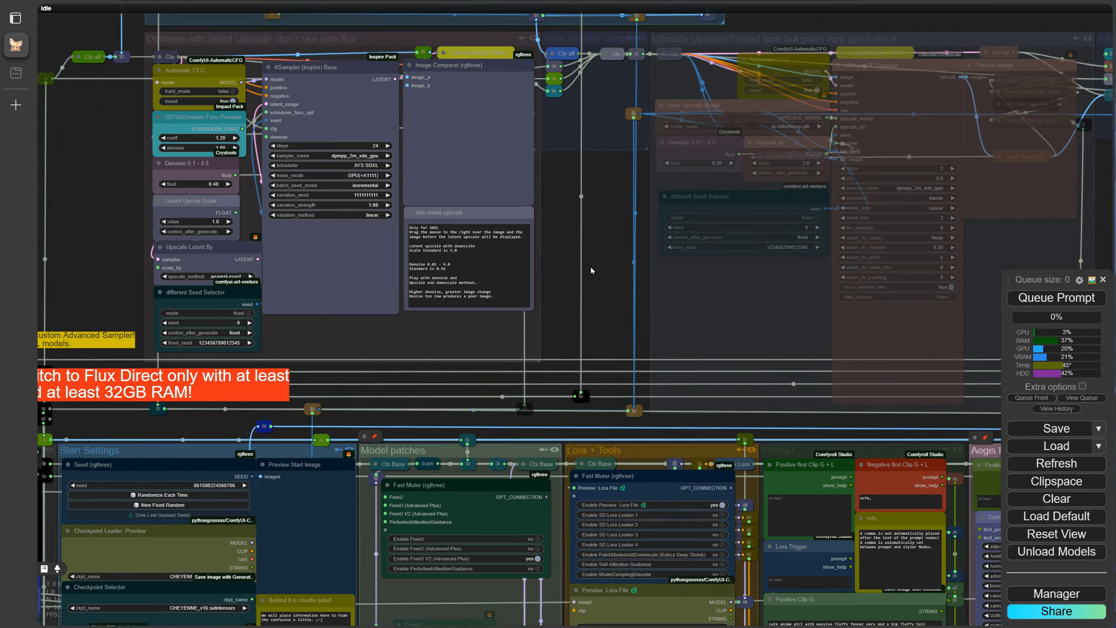
scroll(592, 268, up, 3)
drag(591, 155, 168, 243)
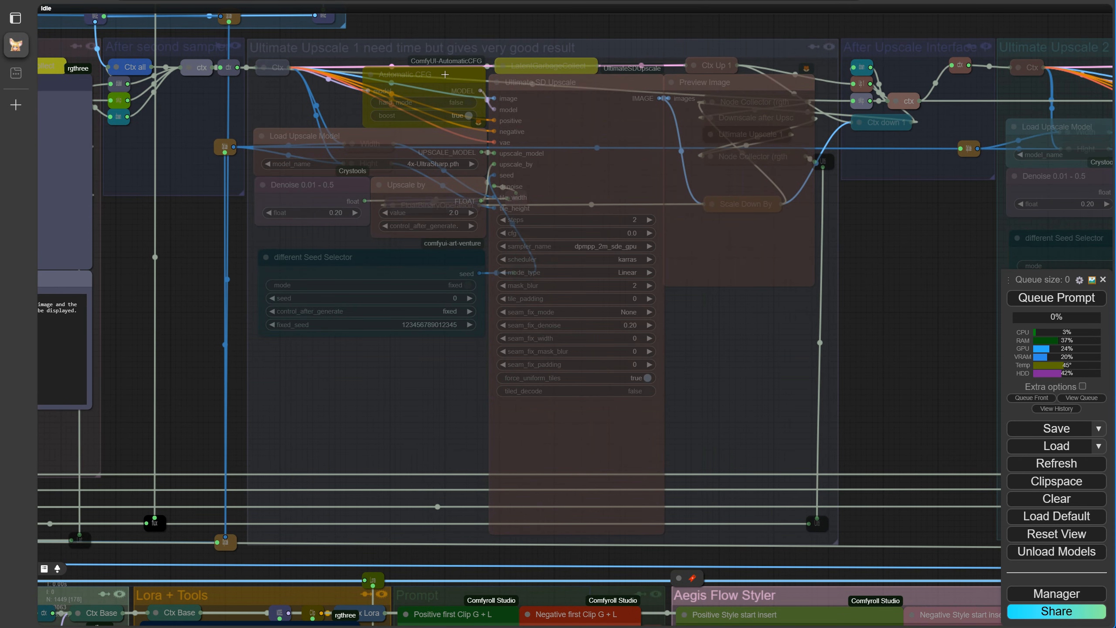
drag(927, 324, 241, 301)
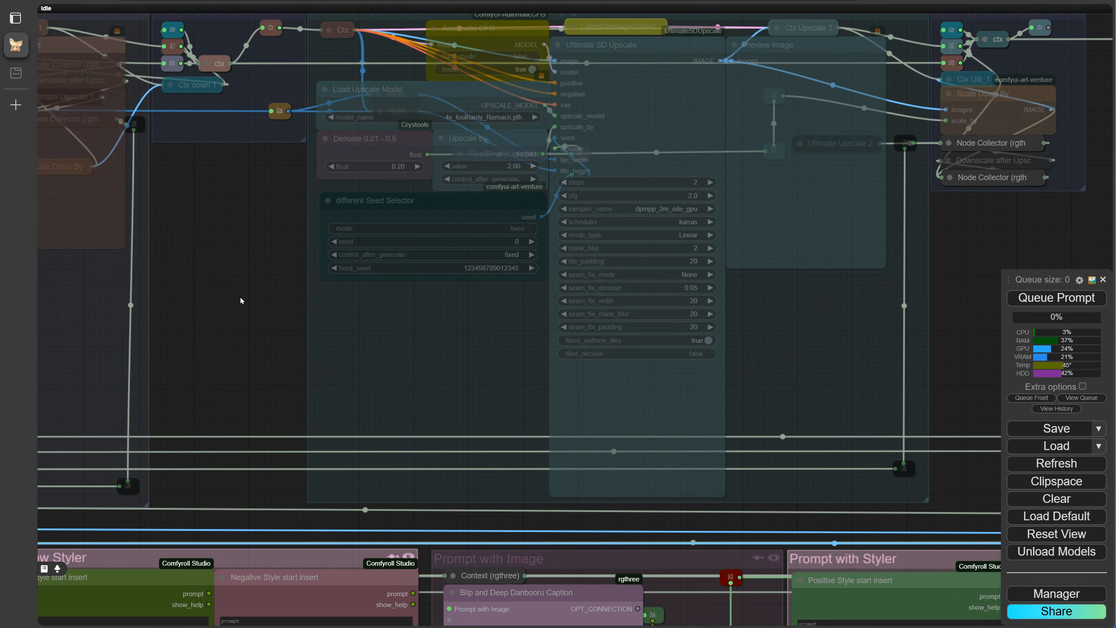
Examine the higresfix, Final Upscale and Check + continue building groups at the end of the upscale row.
scroll(241, 301, down, 1)
drag(942, 336, 44, 325)
drag(890, 329, 41, 333)
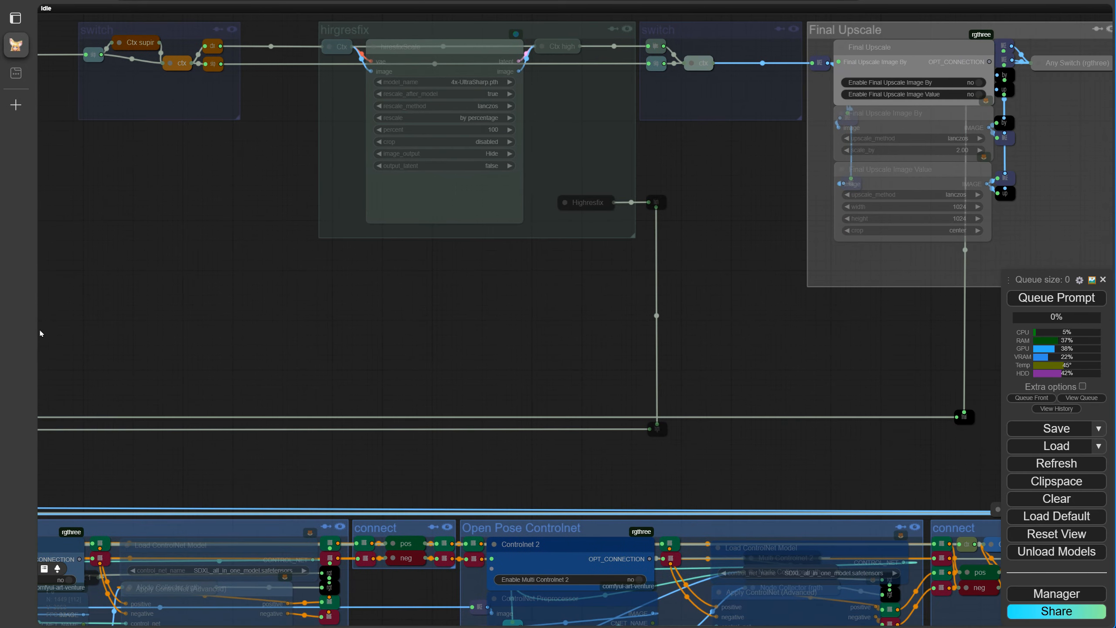
drag(848, 382, 203, 372)
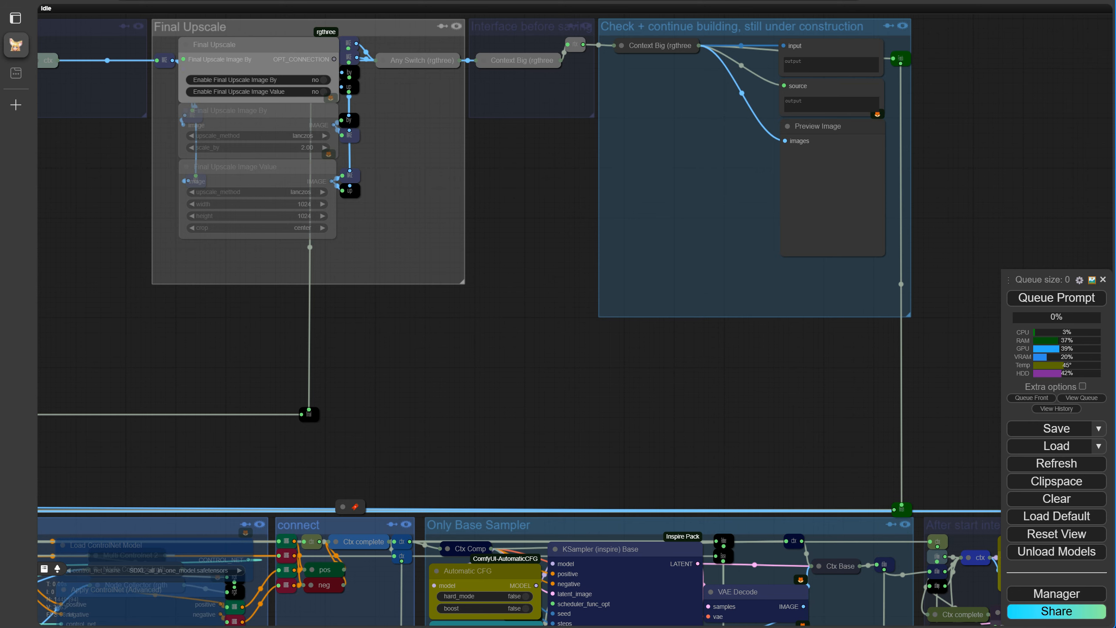
In the Save Mode node, try the Start Image + workflow switch, turn it back off, and enable Finish Image jpg.
key(1)
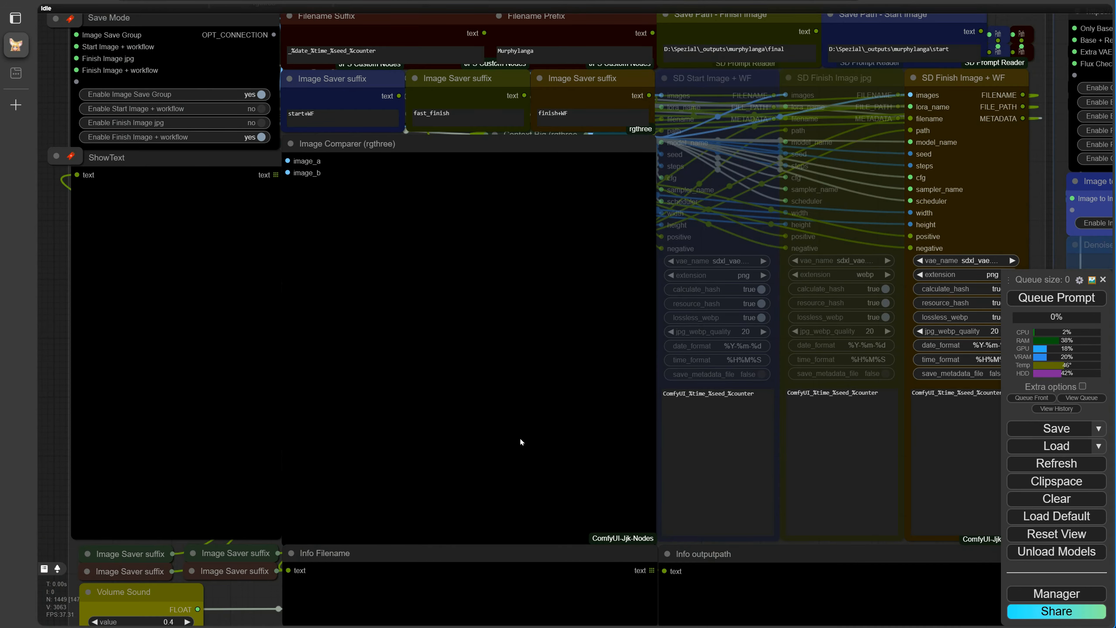
scroll(523, 458, down, 1)
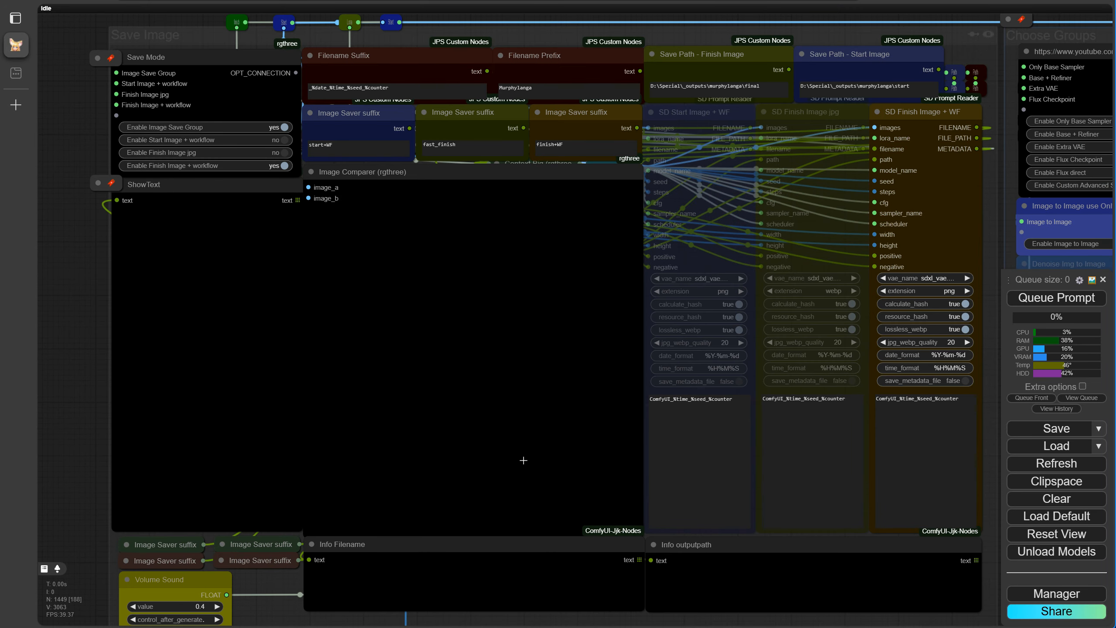
scroll(523, 460, down, 3)
drag(169, 466, 97, 388)
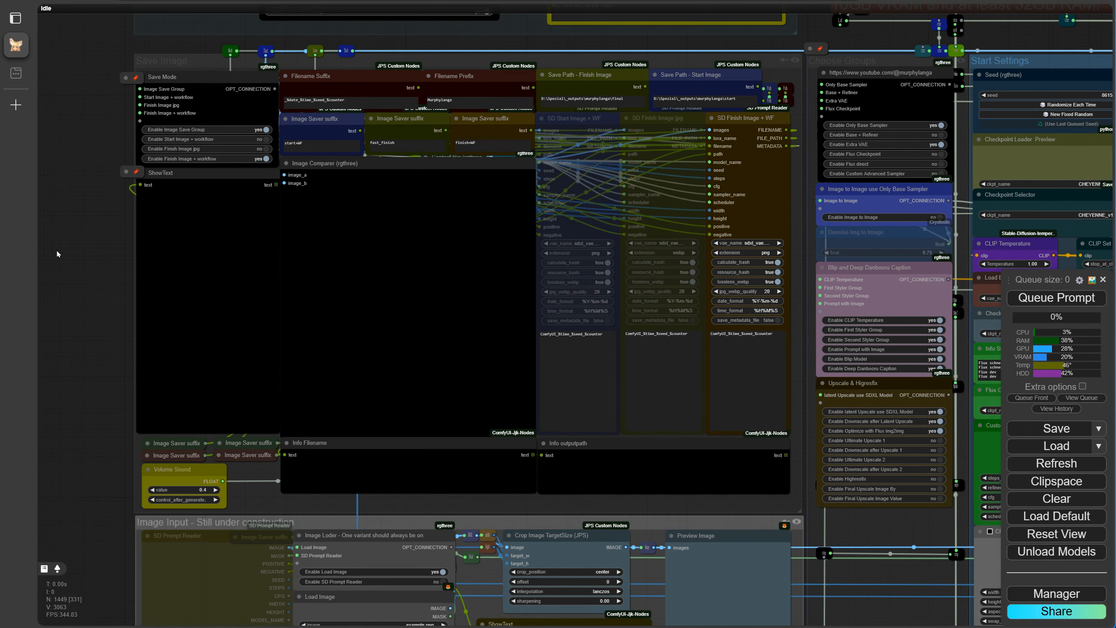
scroll(65, 241, up, 1)
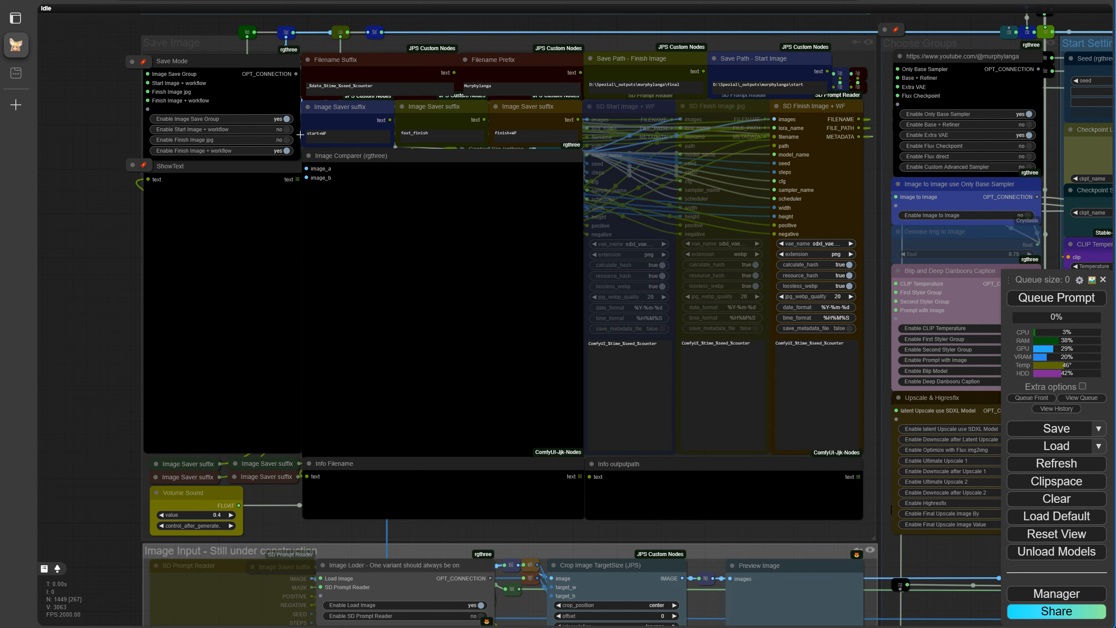
click(286, 130)
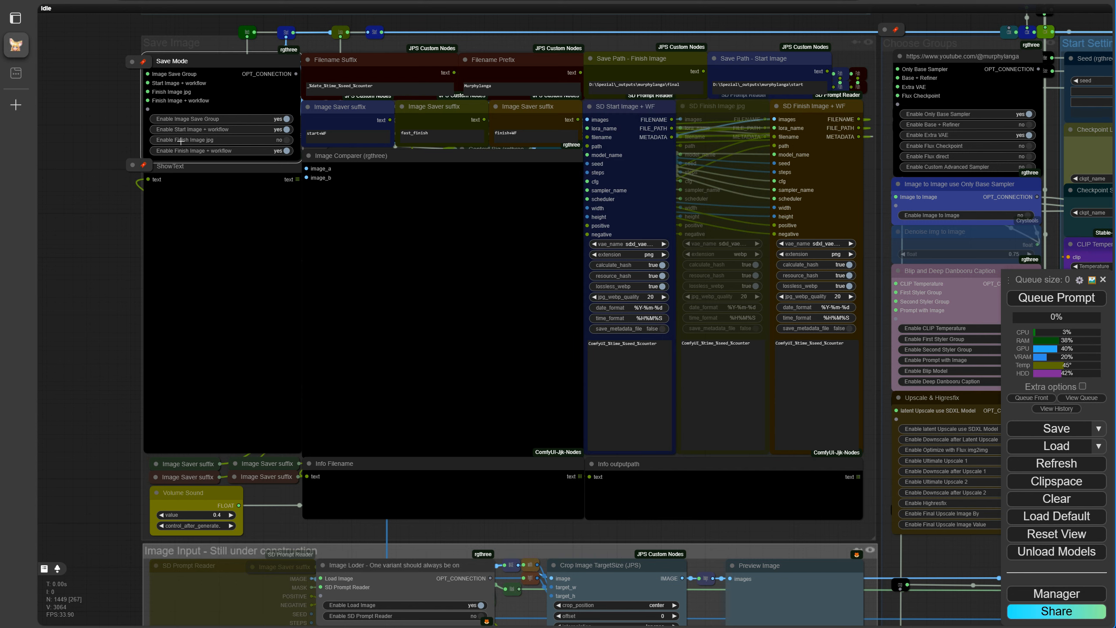
click(286, 129)
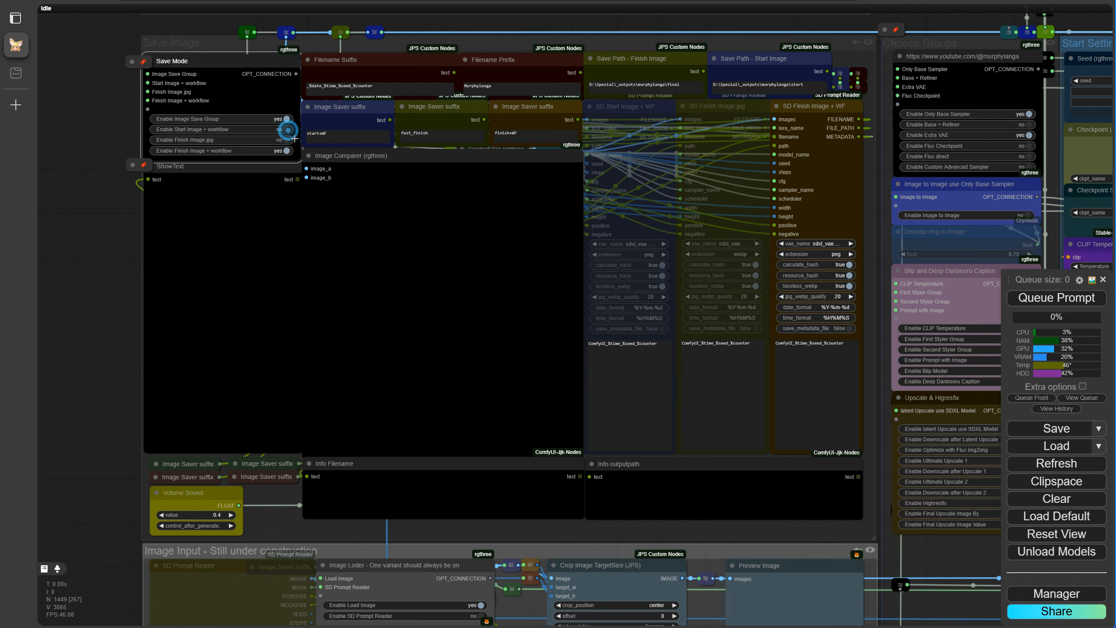
click(286, 140)
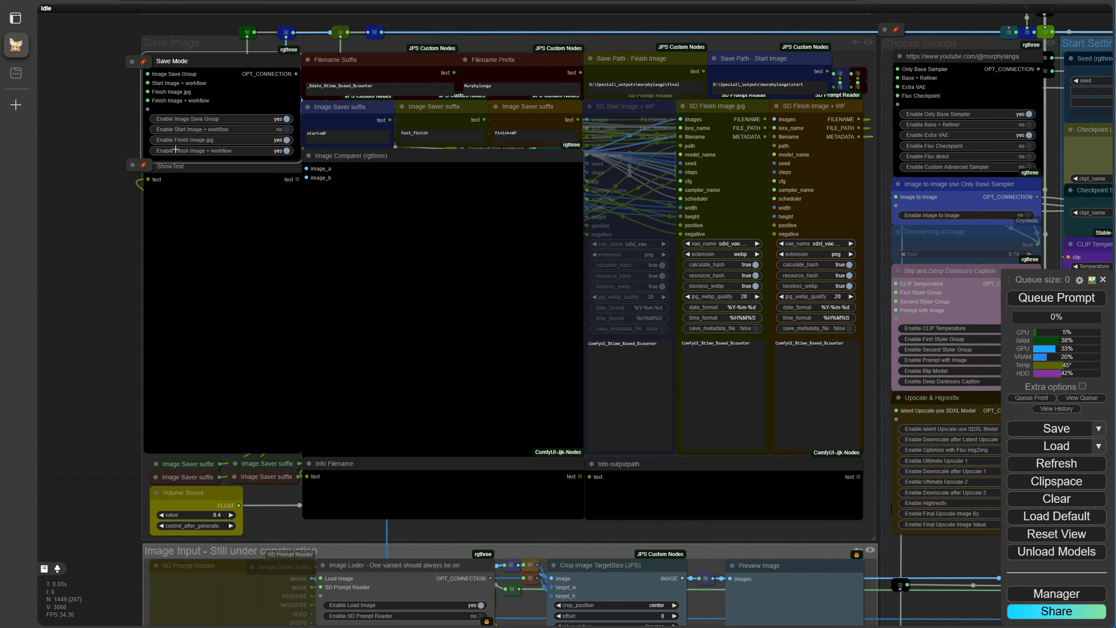
Turn off the Finish Image jpg switch in the Save Mode node.
click(285, 140)
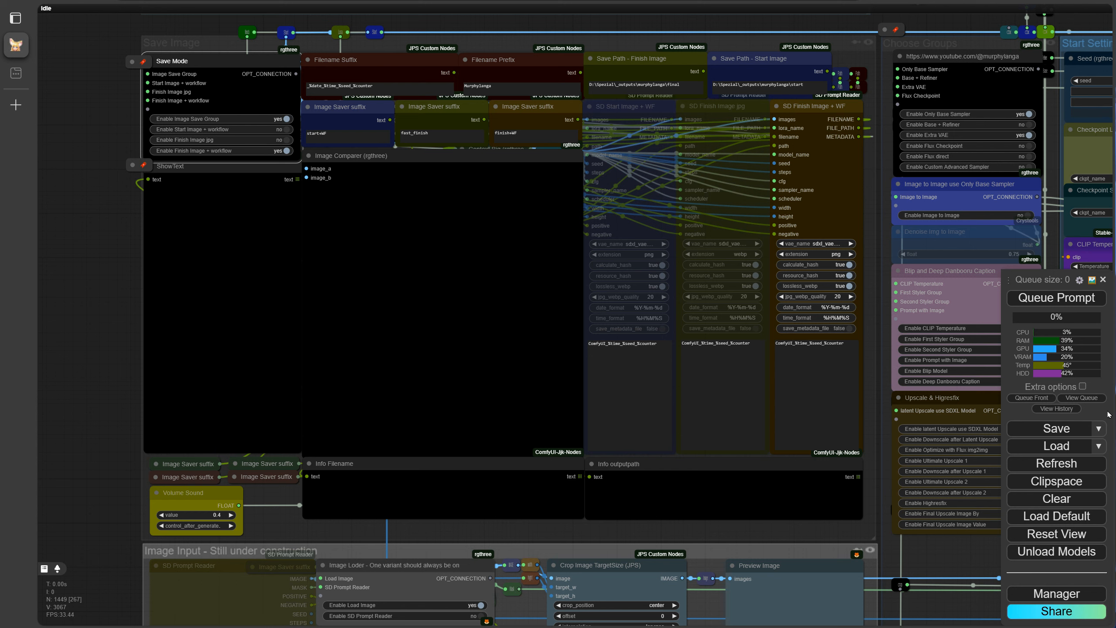
In the Image Input group, view the Load Image file list, then try the SD Prompt Reader switch and turn it back off.
scroll(113, 466, down, 3)
drag(102, 493, 150, 280)
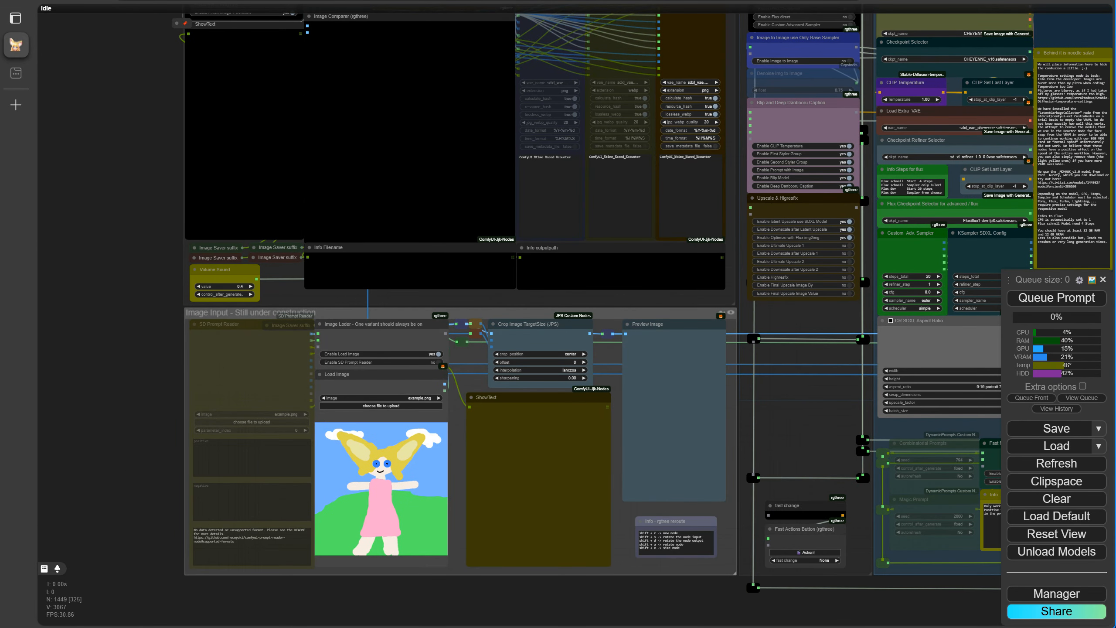
scroll(626, 606, up, 3)
drag(441, 600, 516, 596)
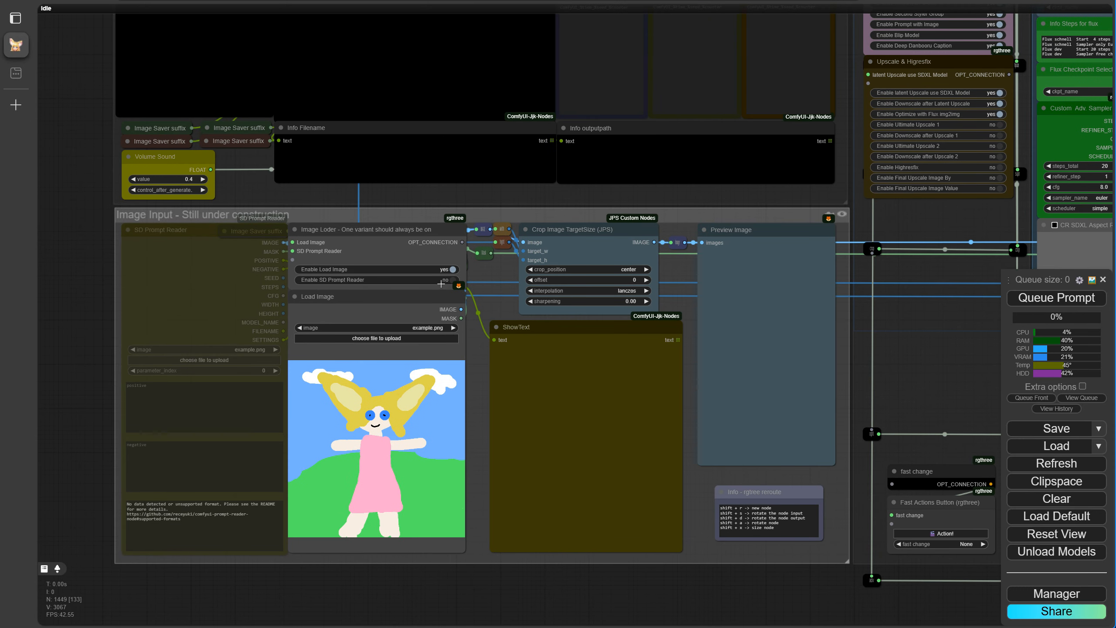
click(388, 328)
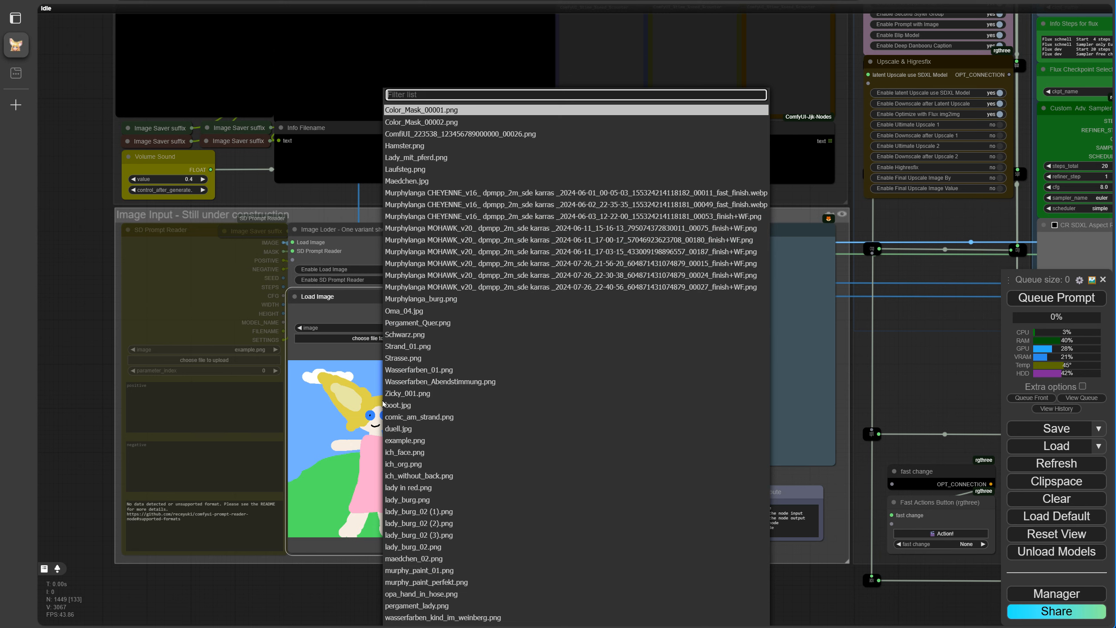
click(84, 370)
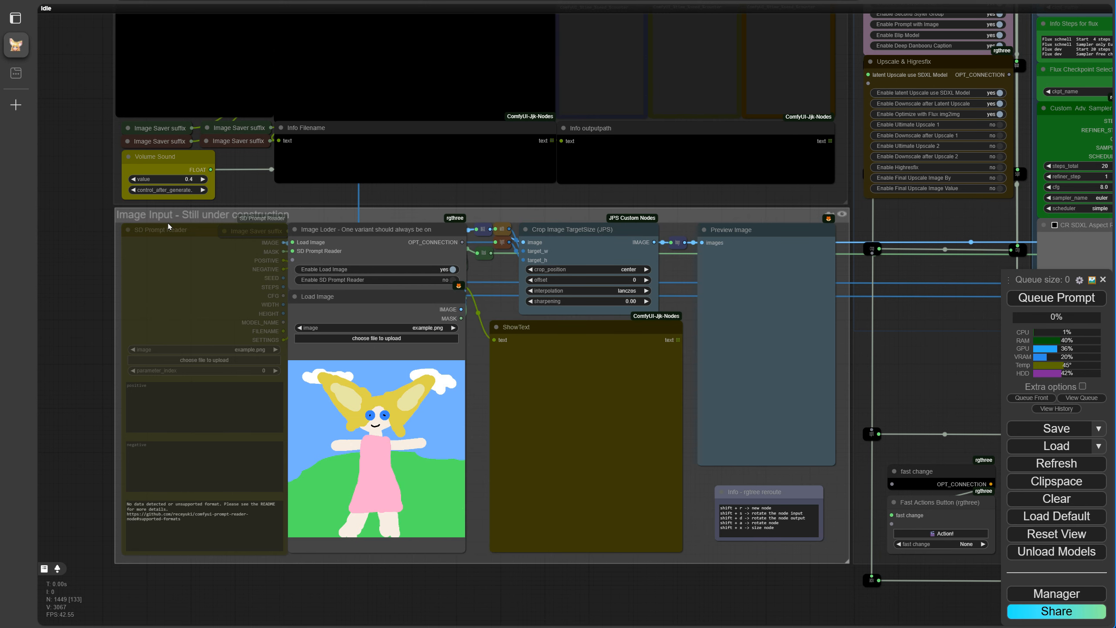
click(417, 279)
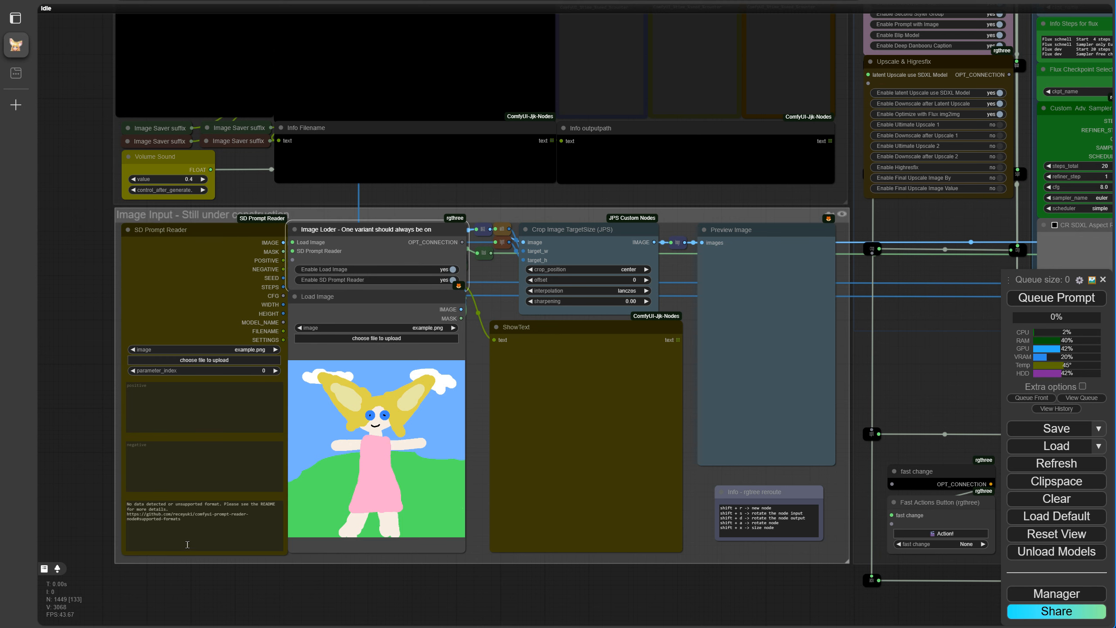
click(450, 280)
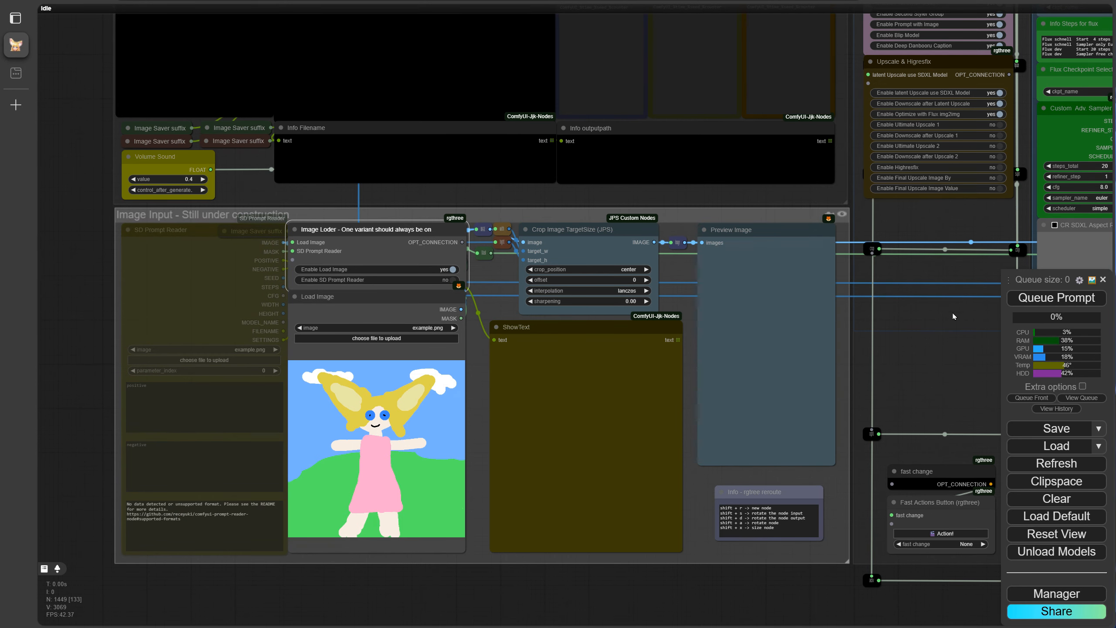
Search the custom nodes manager for "reader" and open the SD Prompt Reader repository page.
click(1042, 597)
click(538, 212)
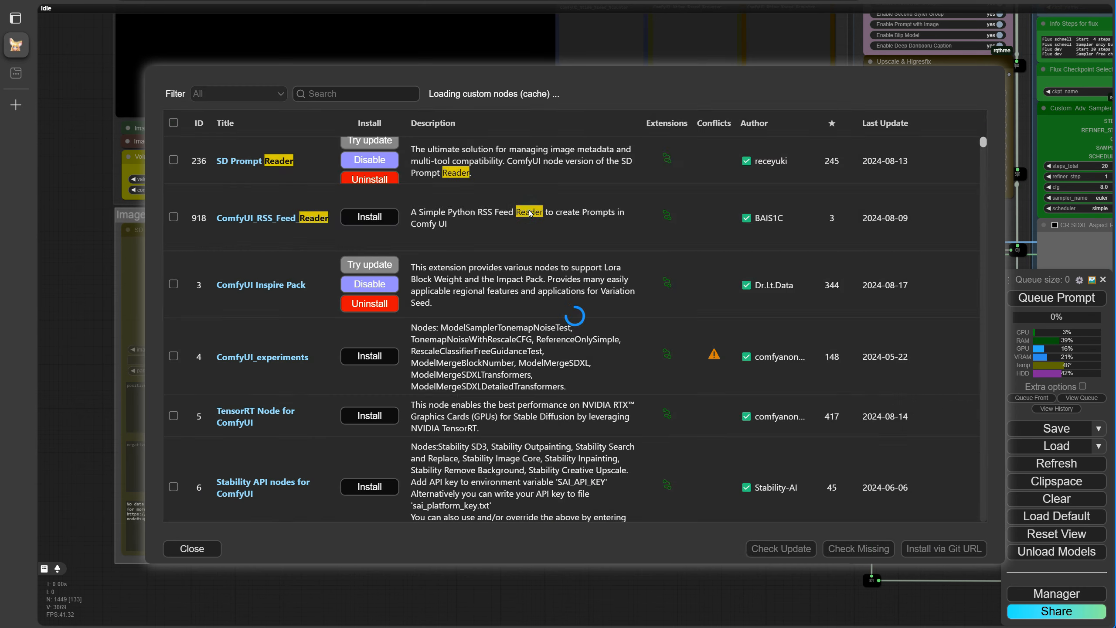
text(reader)
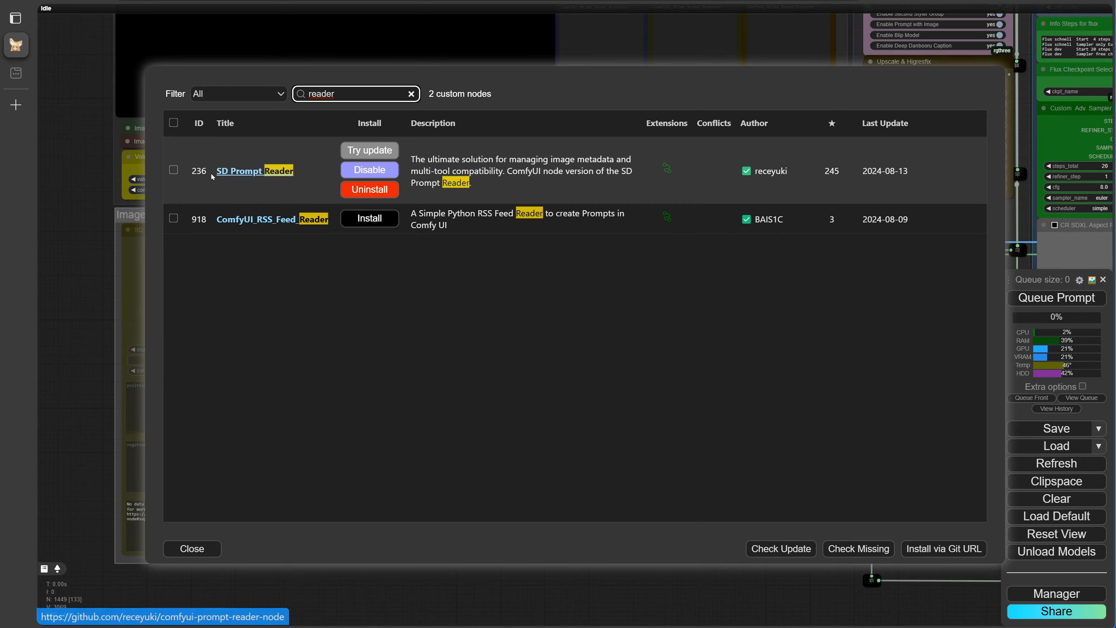
click(226, 170)
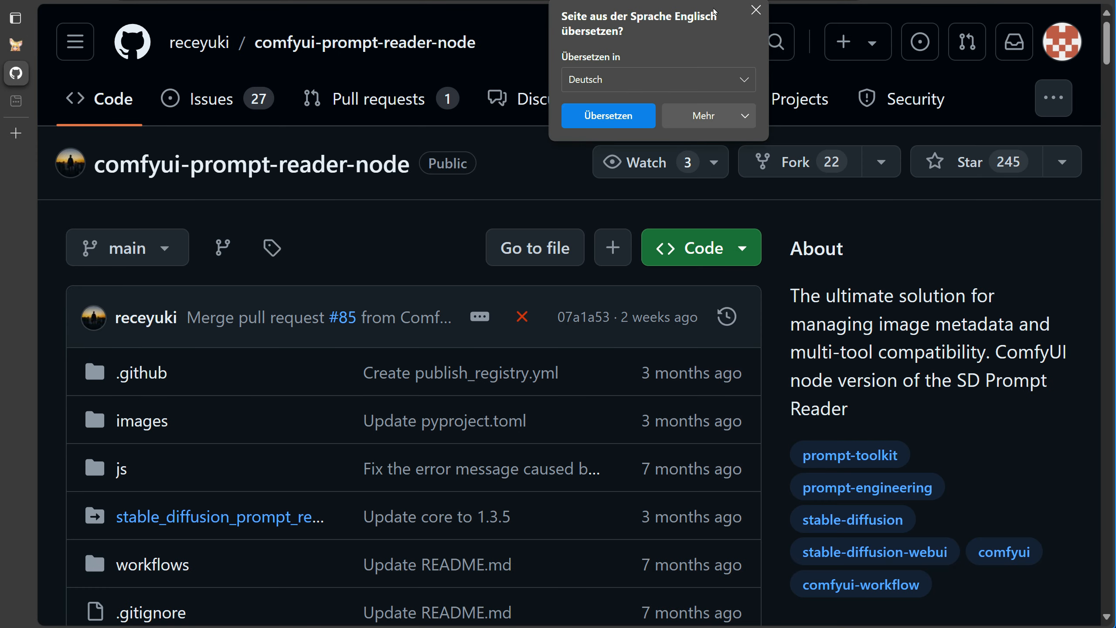
Dismiss the translation offer, read the SD Prompt Reader Node README, and return to the workflow with the manager closed.
click(755, 9)
scroll(435, 372, down, 4)
scroll(435, 371, down, 15)
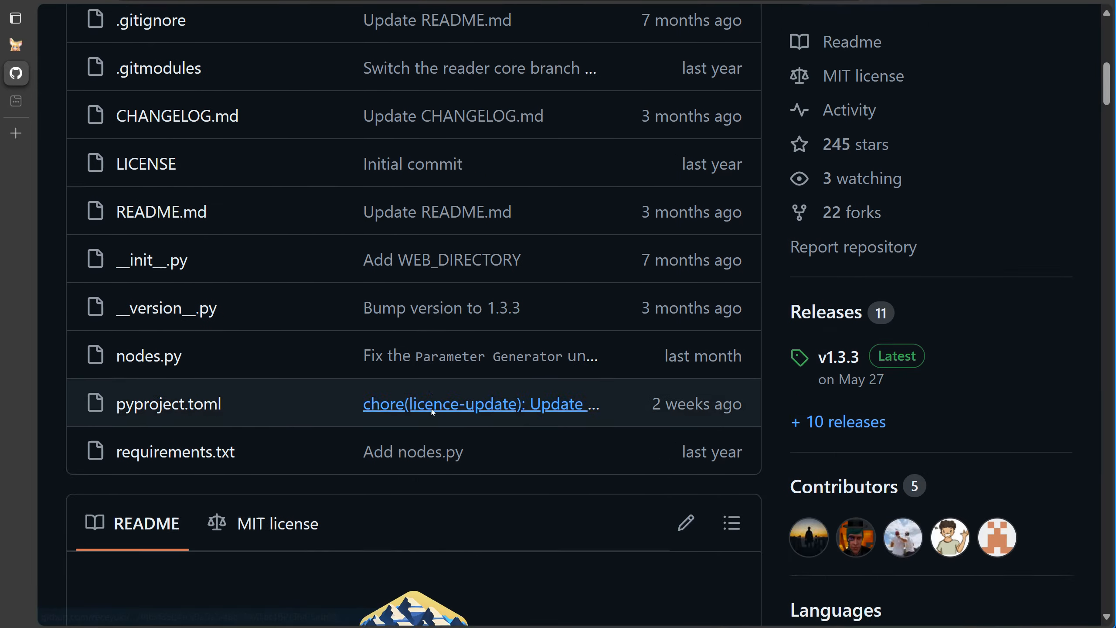
scroll(423, 445, down, 1)
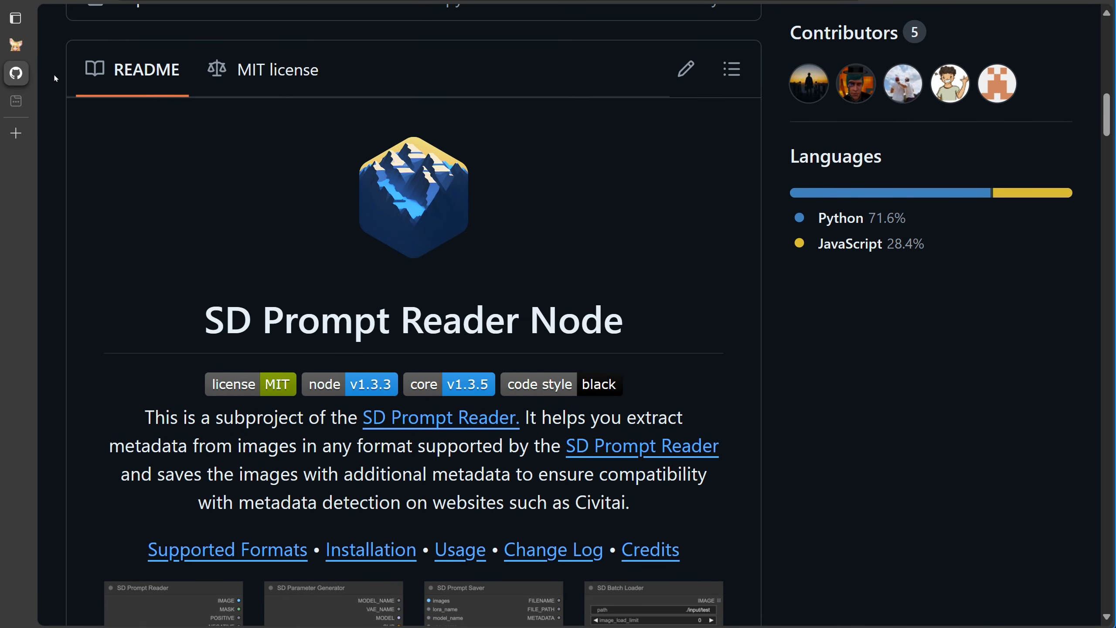
click(16, 44)
click(189, 545)
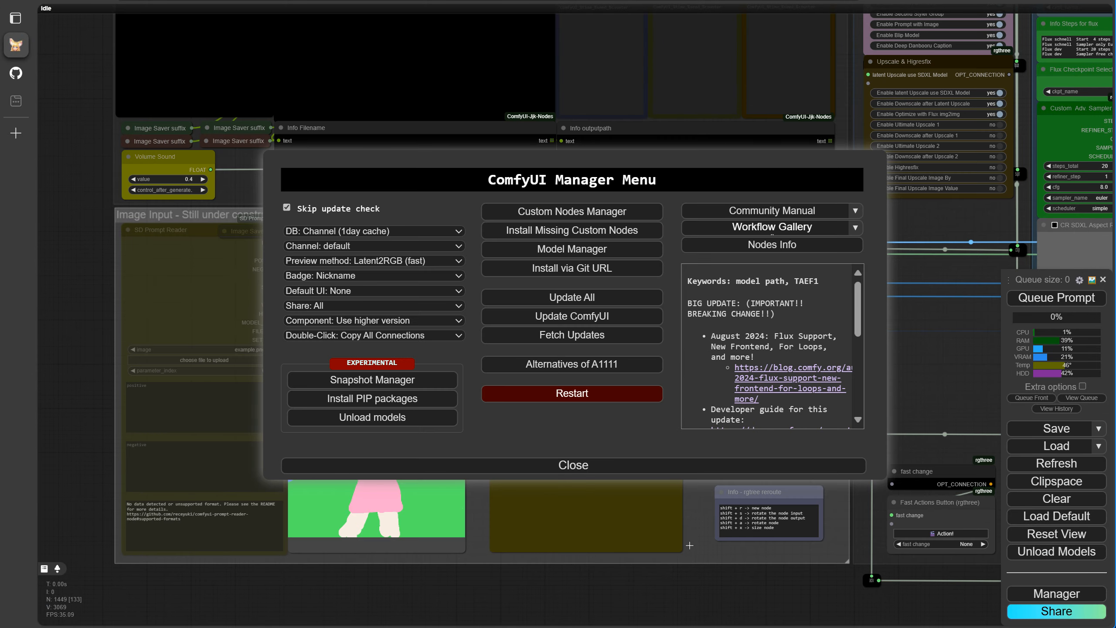
click(568, 464)
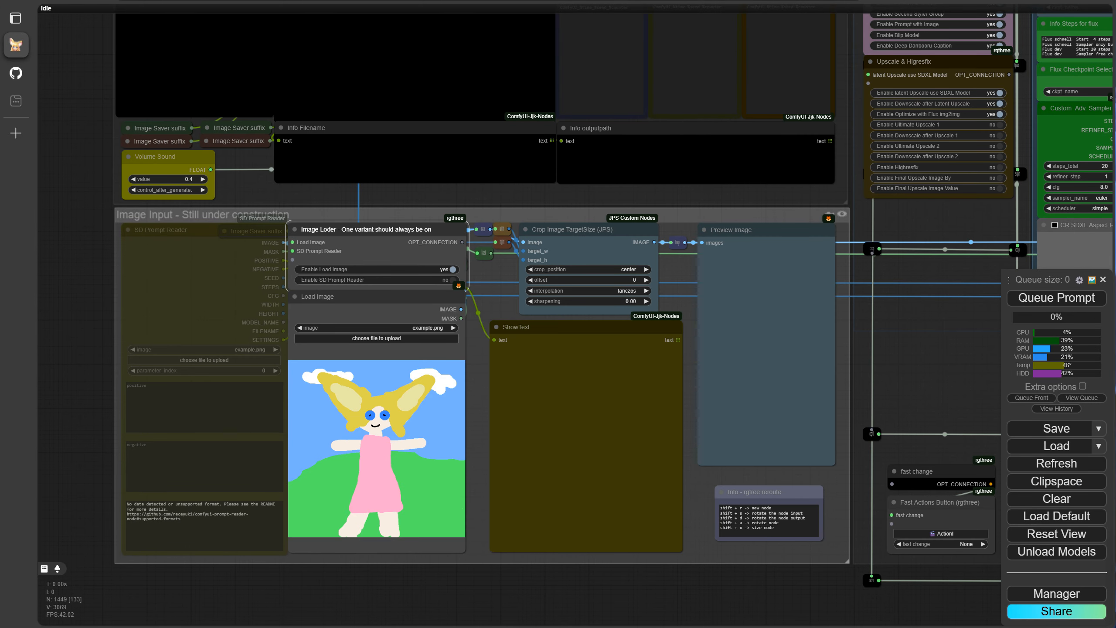
Launch SD Prompt Reader.exe from the D:\Spezial folder, minimize the folder window and enlarge the reader window.
drag(1115, 627, 709, 185)
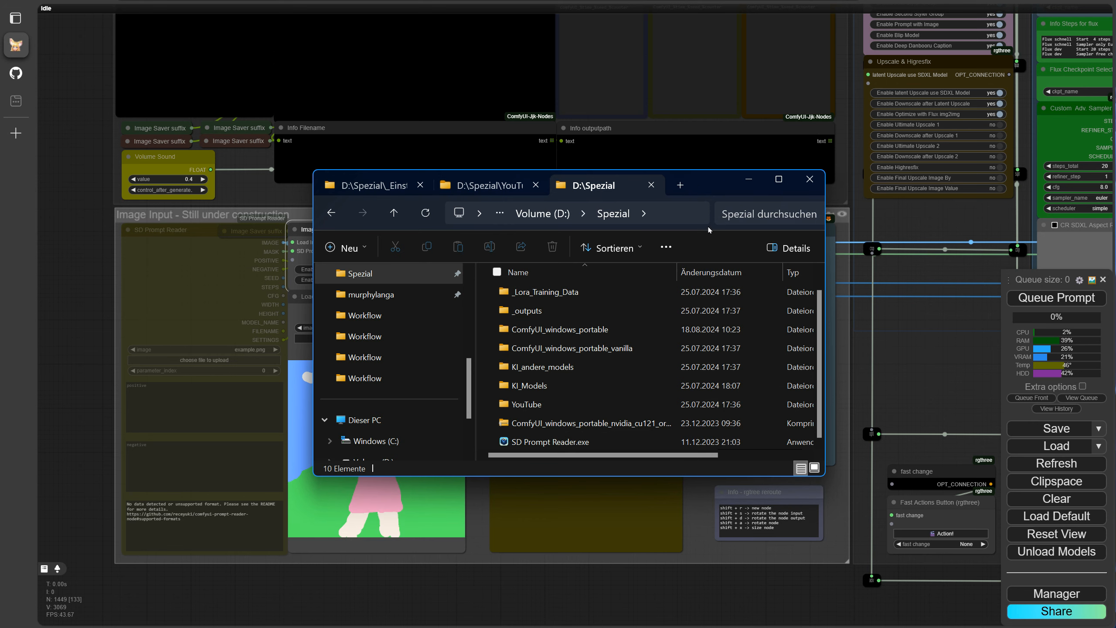
click(533, 446)
double_click(531, 445)
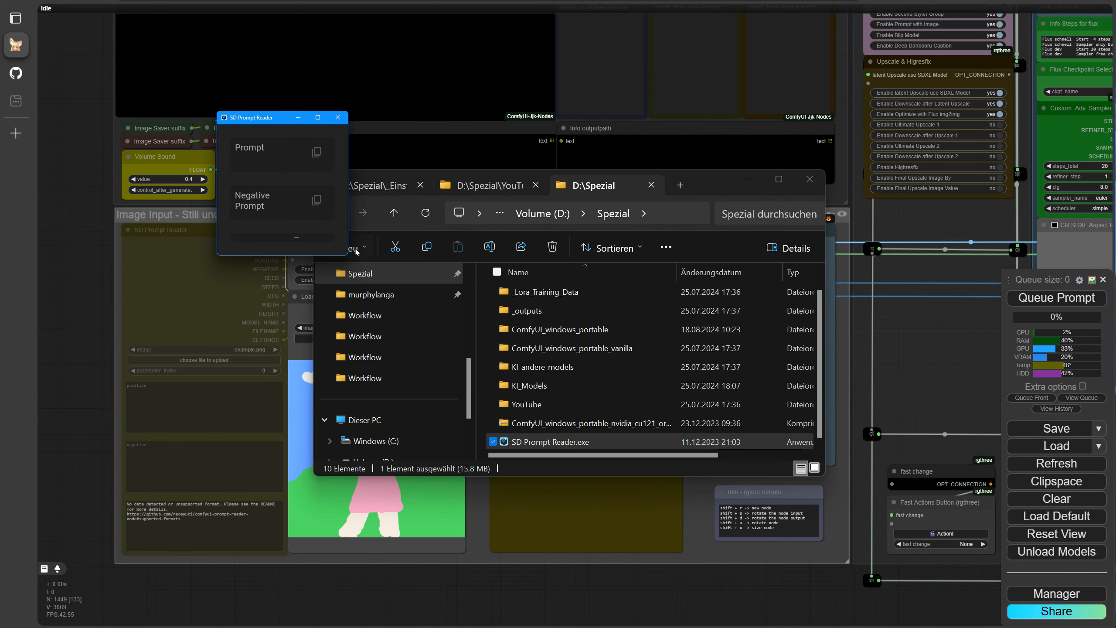
drag(348, 250, 756, 261)
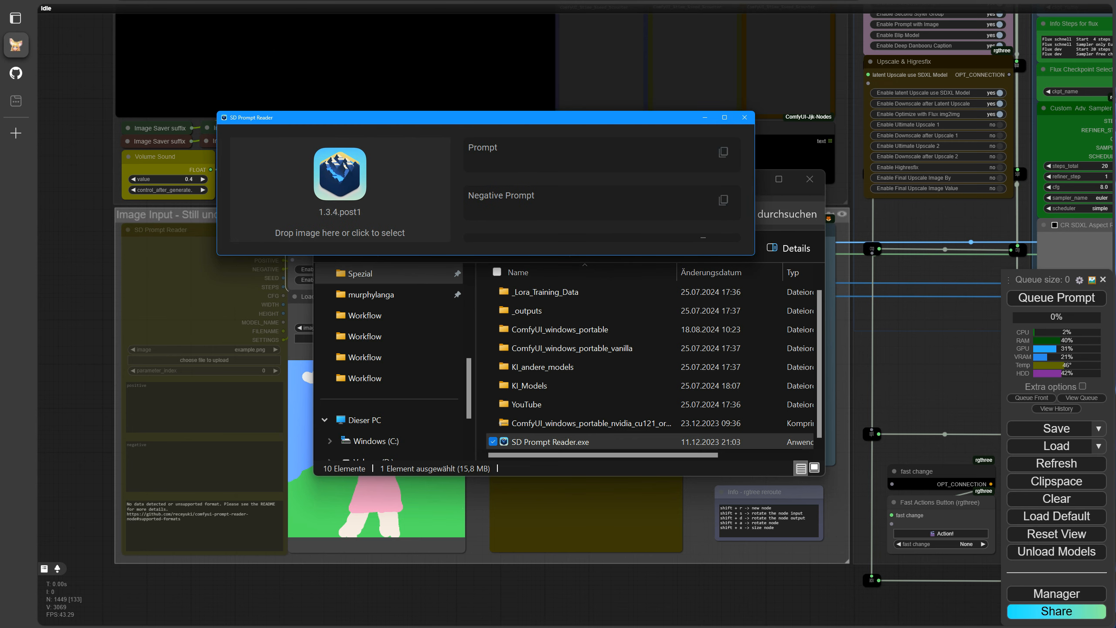
click(765, 186)
click(747, 179)
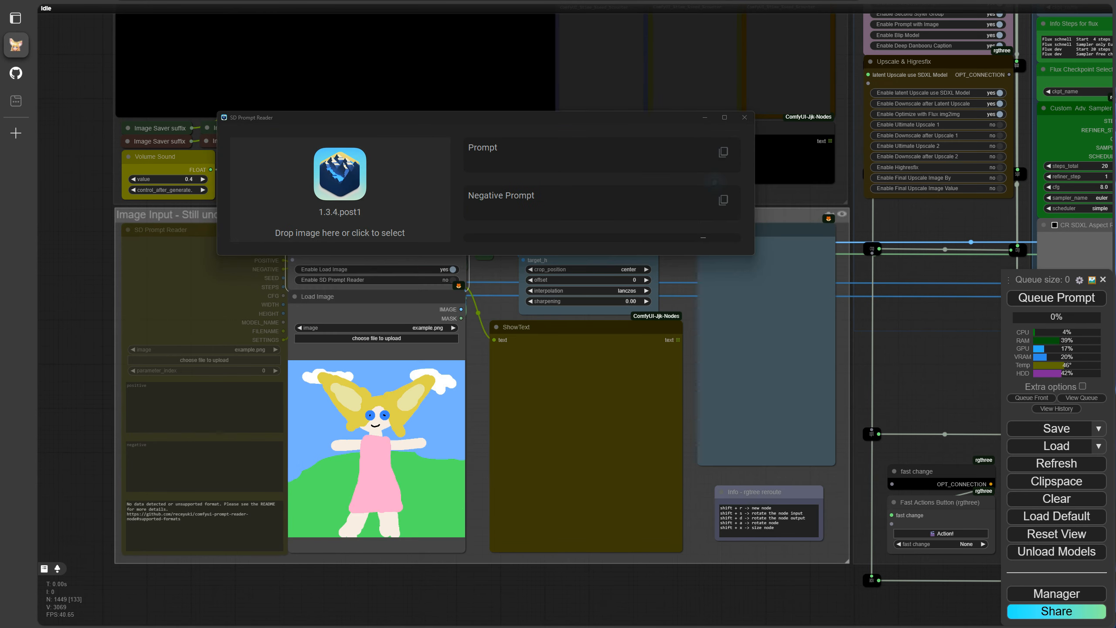
drag(755, 255, 783, 391)
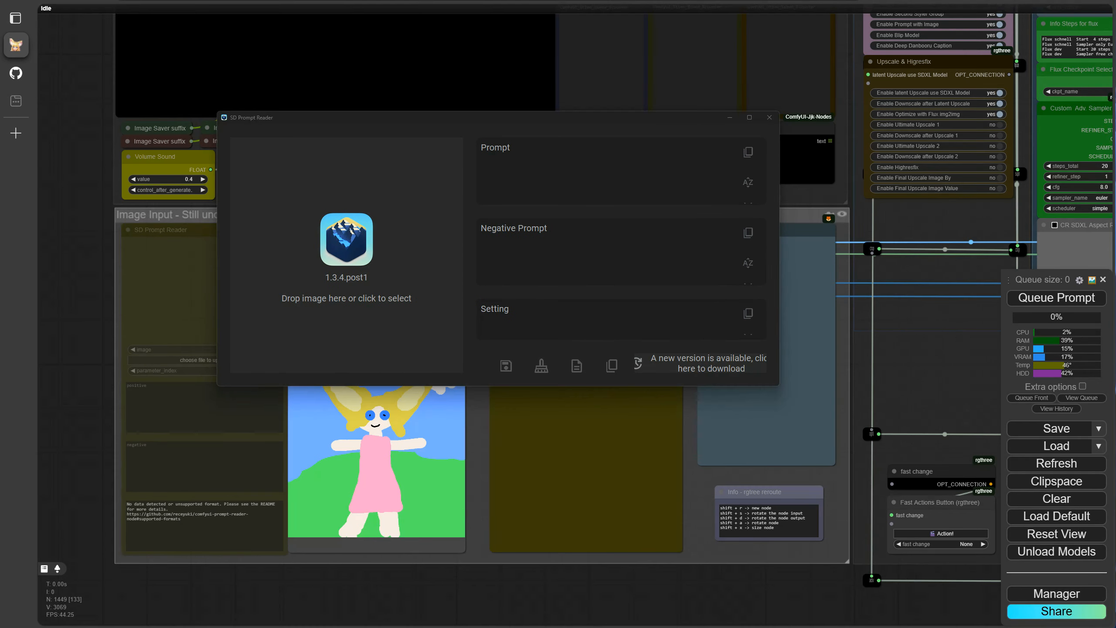
Load two generated images one after another into SD Prompt Reader, examine their prompts and settings in an enlarged window, and minimize it.
drag(909, 616, 372, 260)
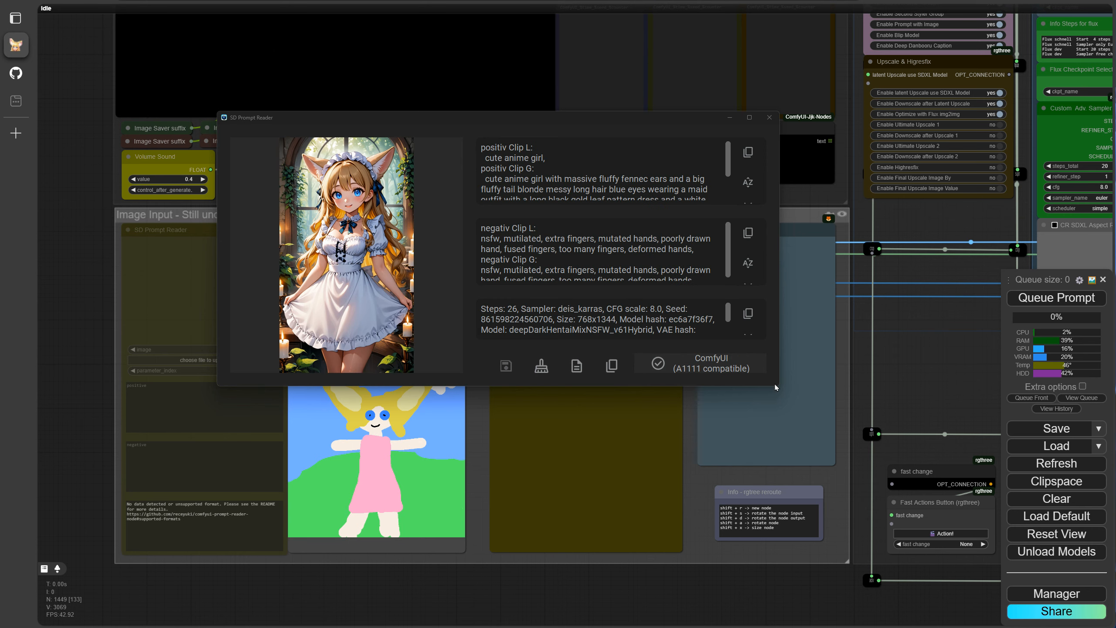
drag(784, 391, 913, 559)
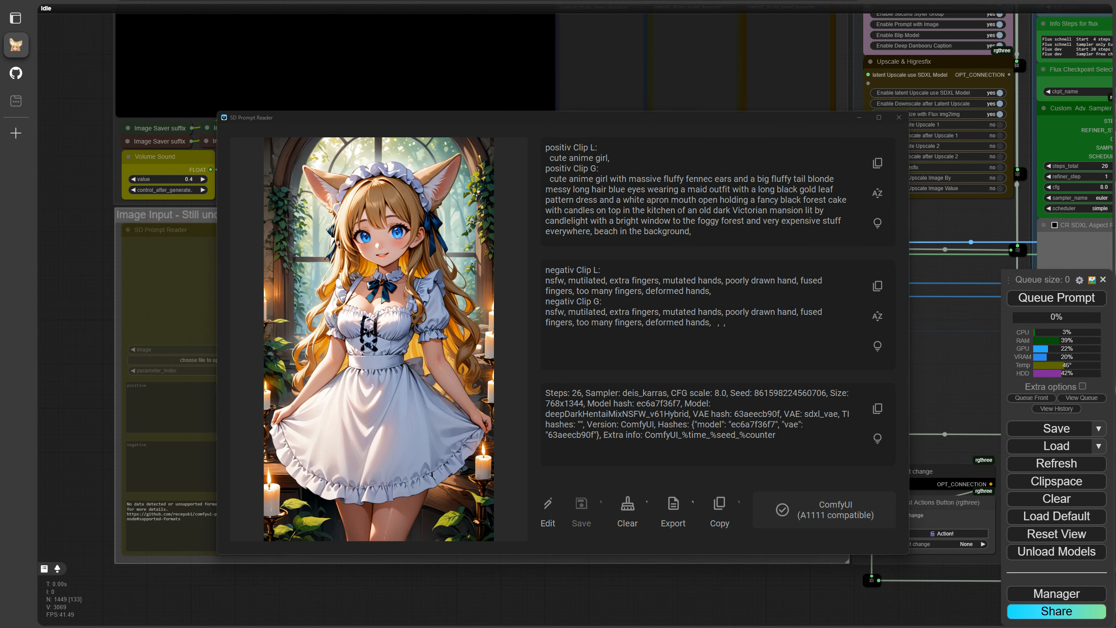
drag(459, 368, 383, 313)
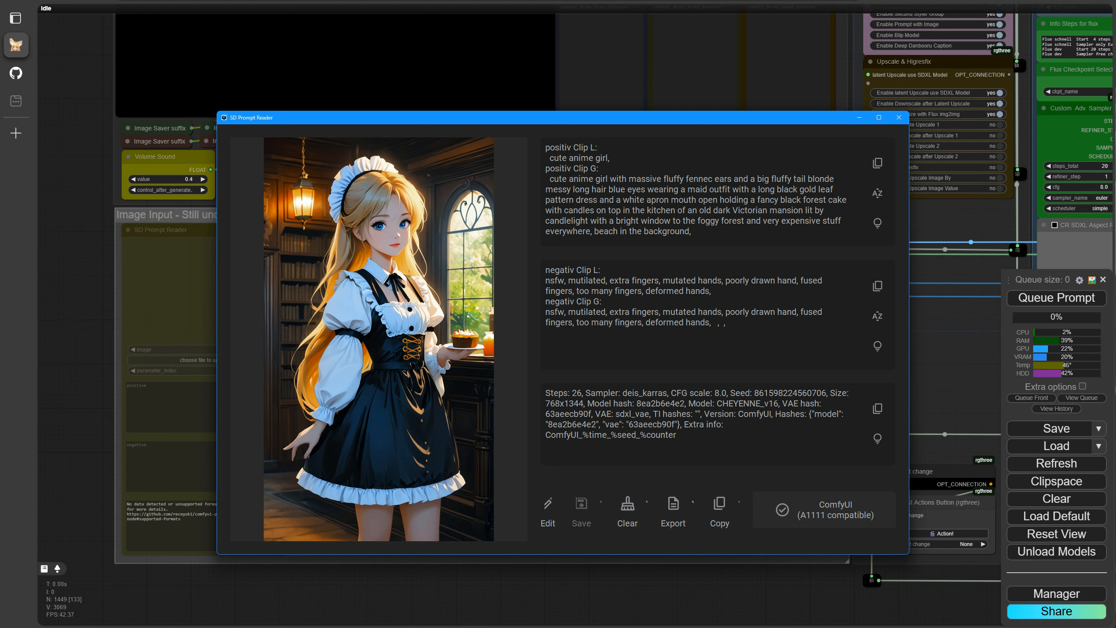
click(859, 117)
click(595, 570)
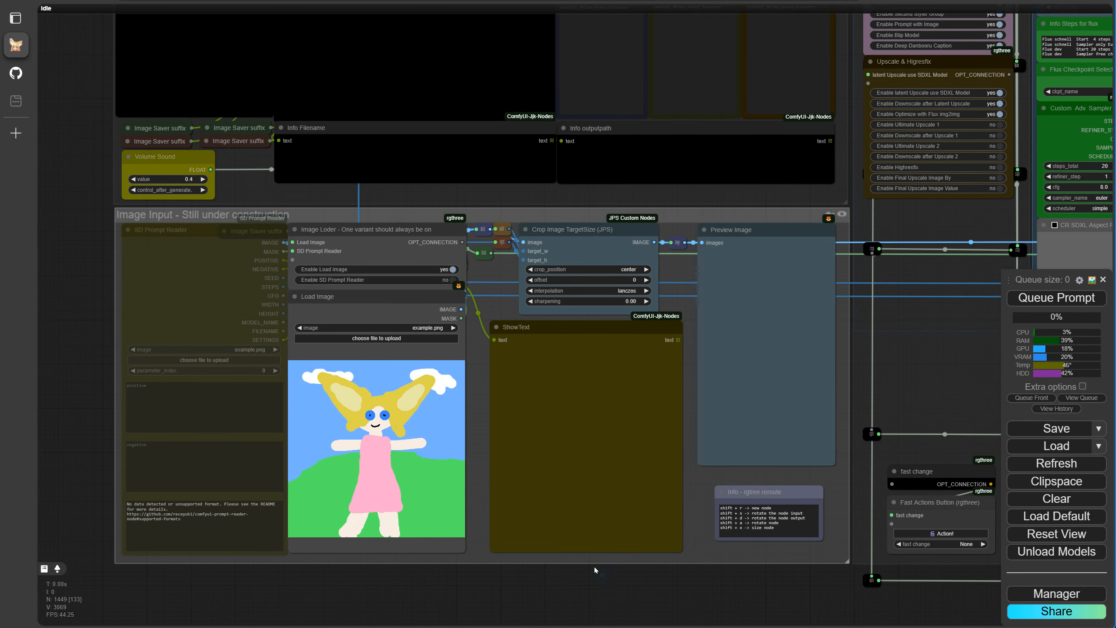
Return to the Start Settings area, move the floating queue menu out of the way and queue the prompt.
key(1)
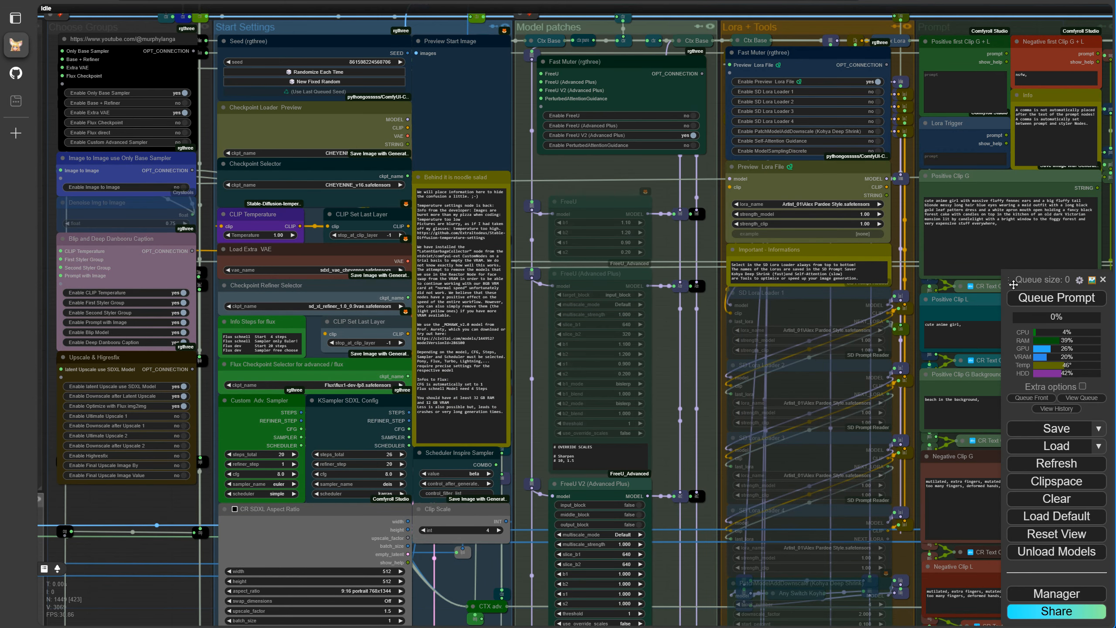
drag(1008, 282, 971, 62)
click(1019, 84)
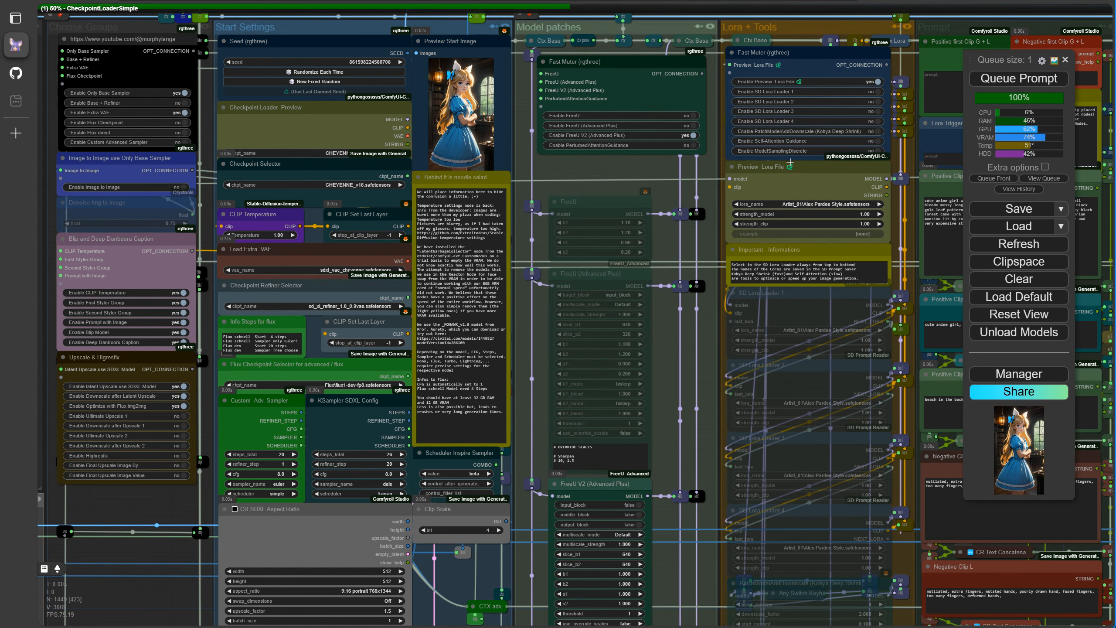
Examine the Load Extra Image, Multi Controlnet and Open Pose Controlnet groups along the workflow.
scroll(745, 162, down, 10)
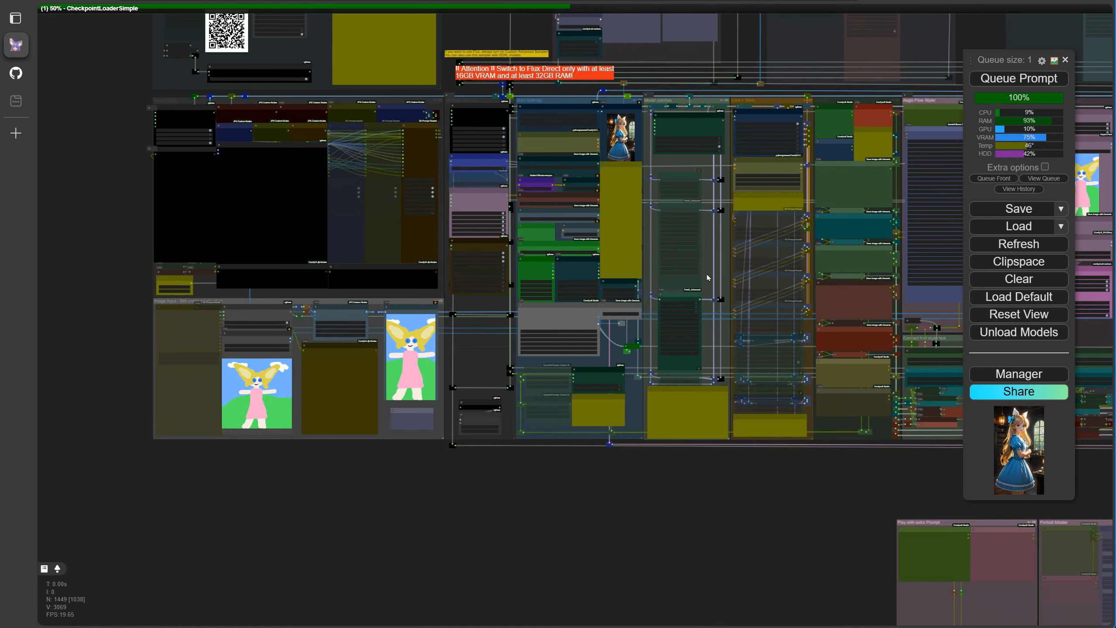
scroll(204, 478, up, 4)
drag(204, 477, 162, 480)
drag(915, 473, 361, 502)
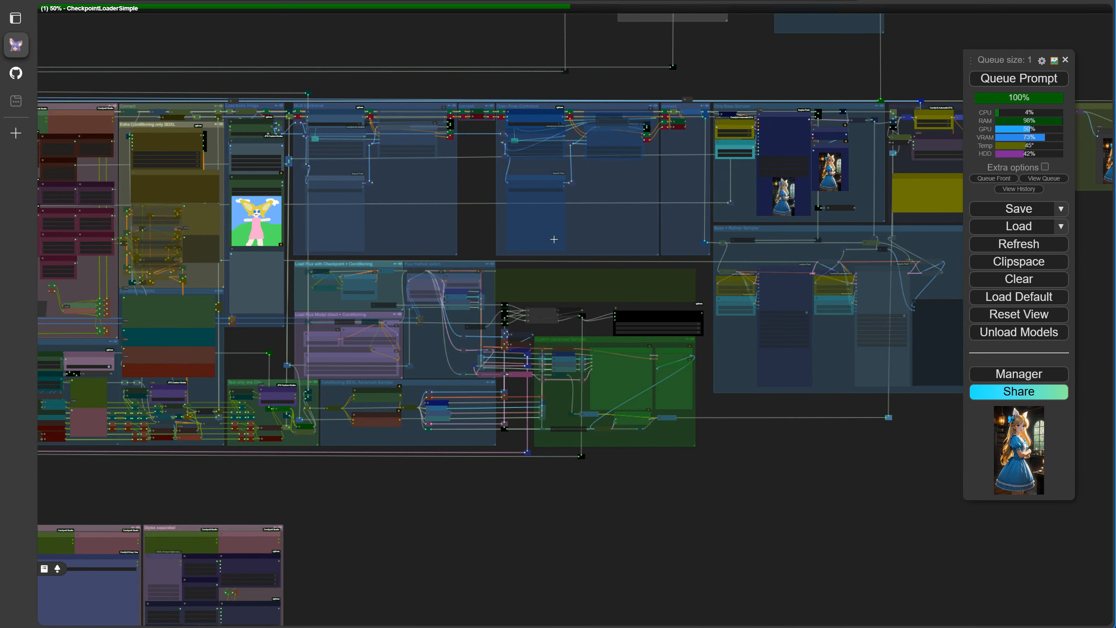
scroll(481, 171, up, 3)
scroll(521, 267, up, 2)
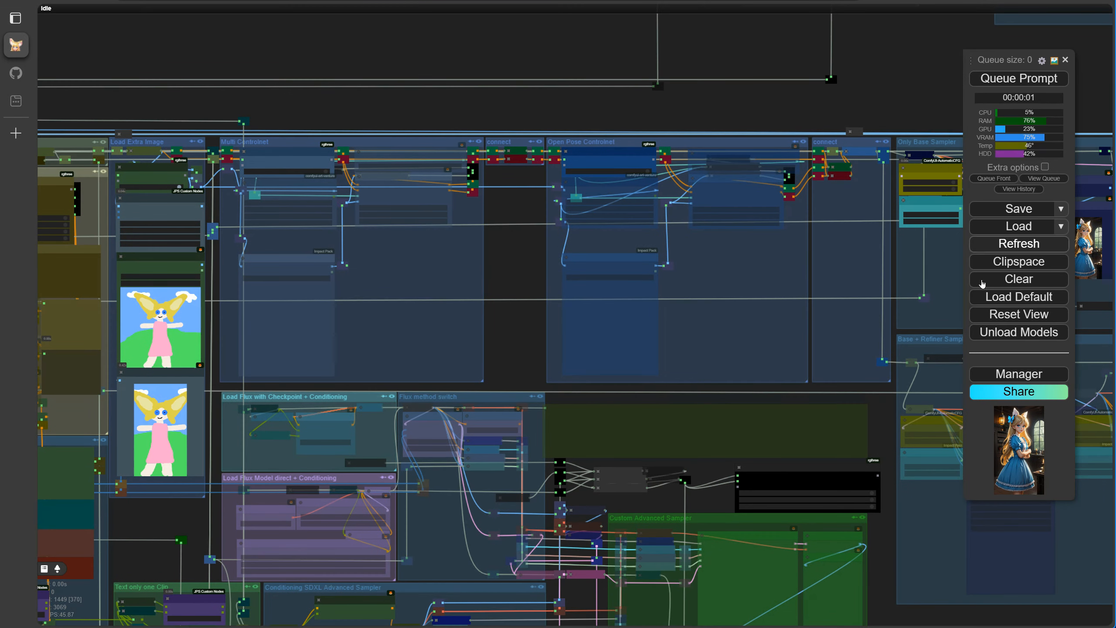
Search the Model Manager for "xinsir", select the ControlNet++ All-in-one ProMax model, and close the manager without installing it.
click(994, 372)
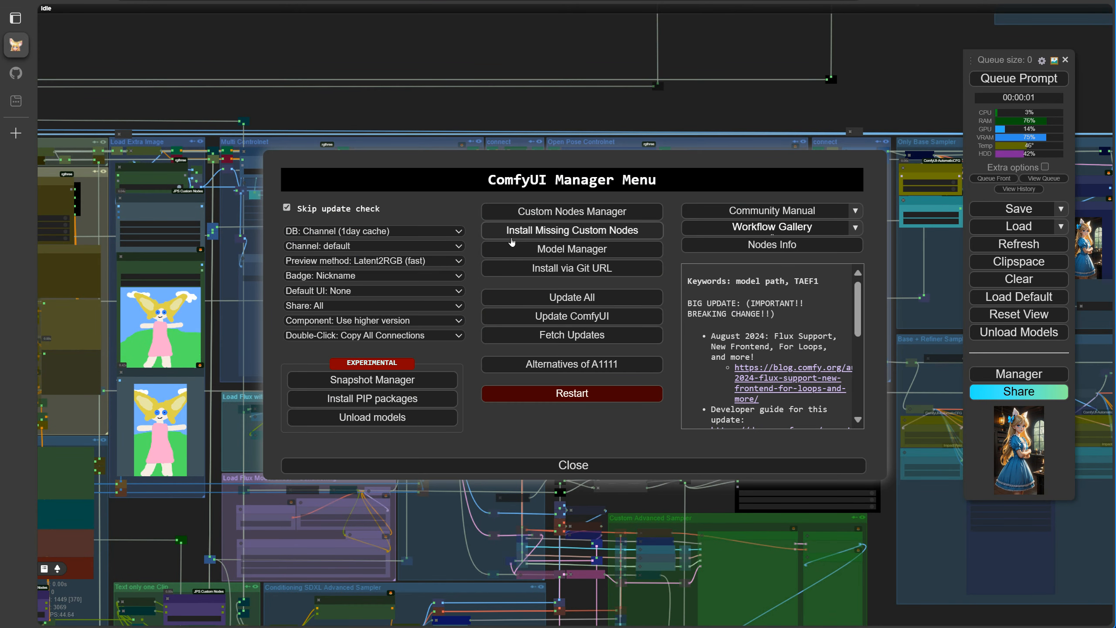
click(571, 250)
click(510, 97)
text(x)
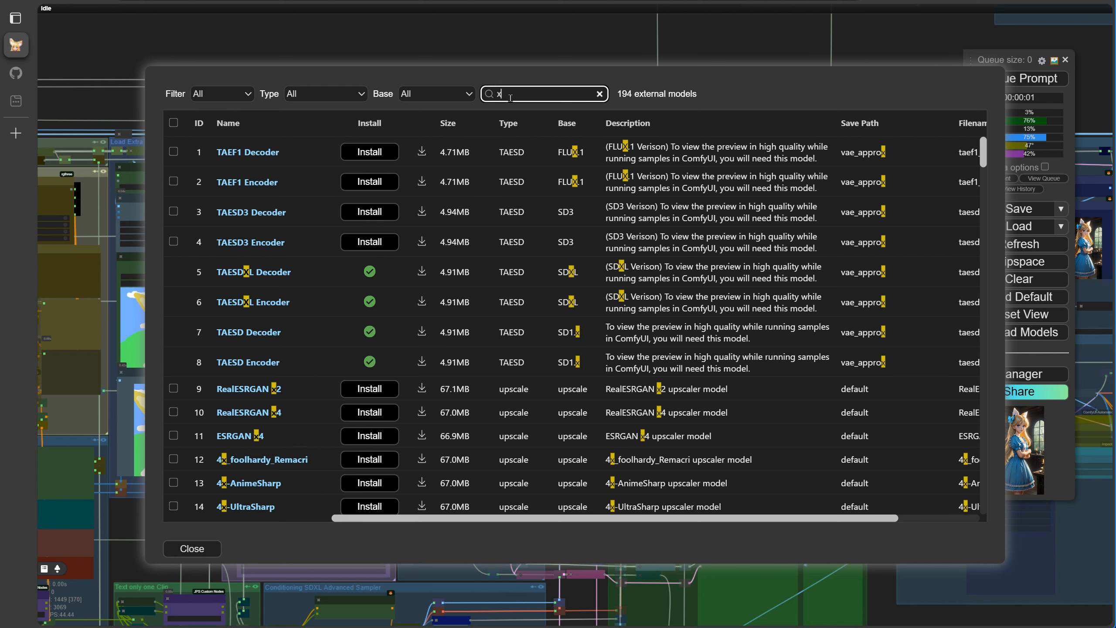
text(insir)
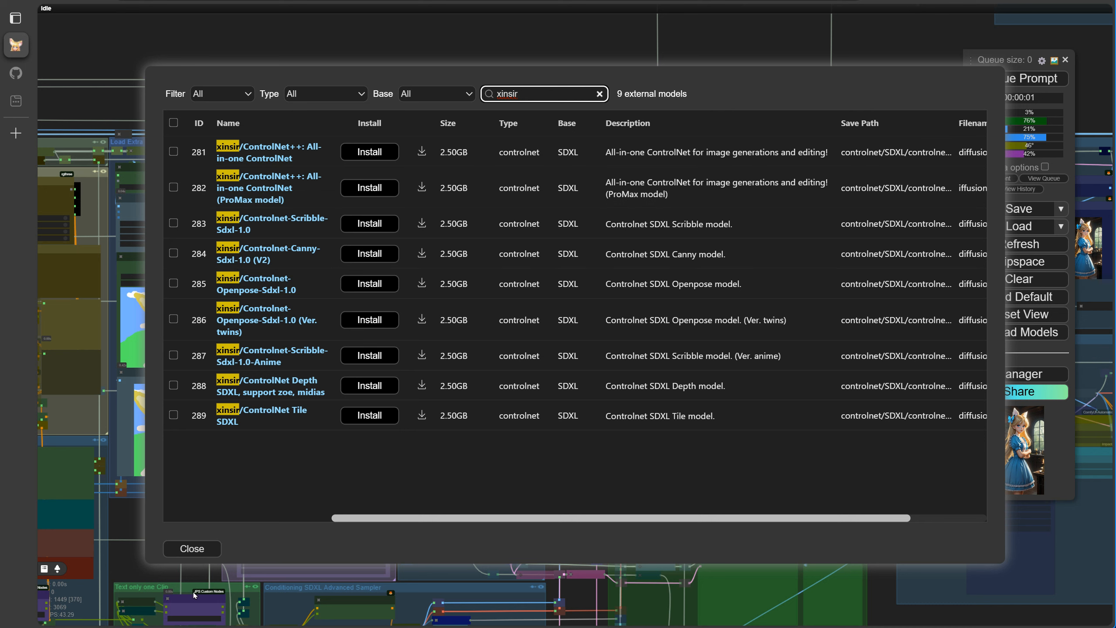
click(173, 188)
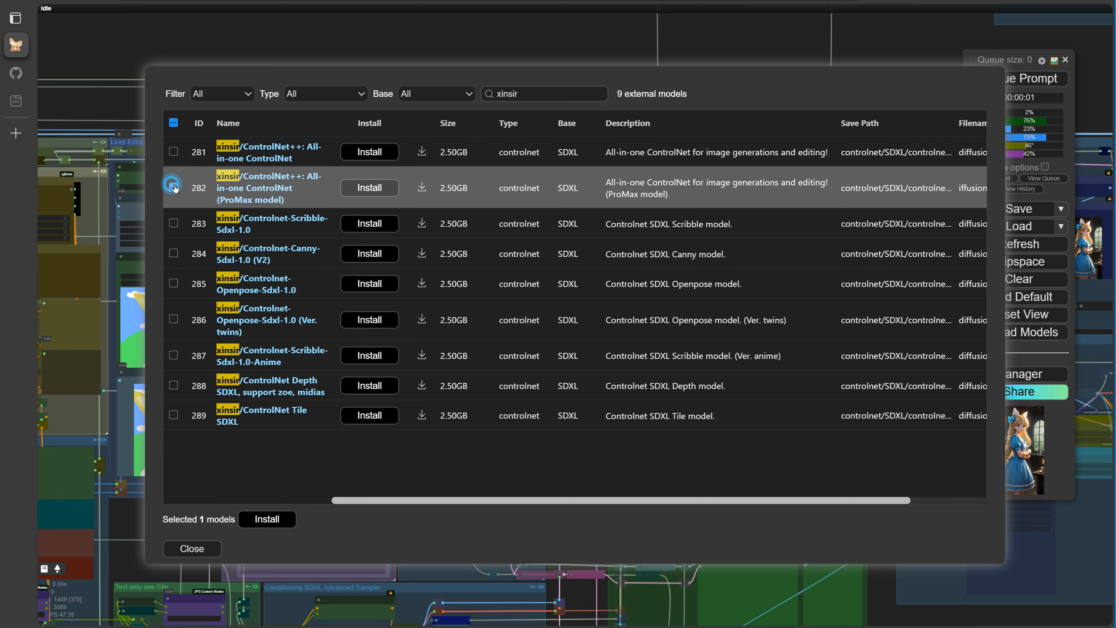
click(204, 551)
click(564, 468)
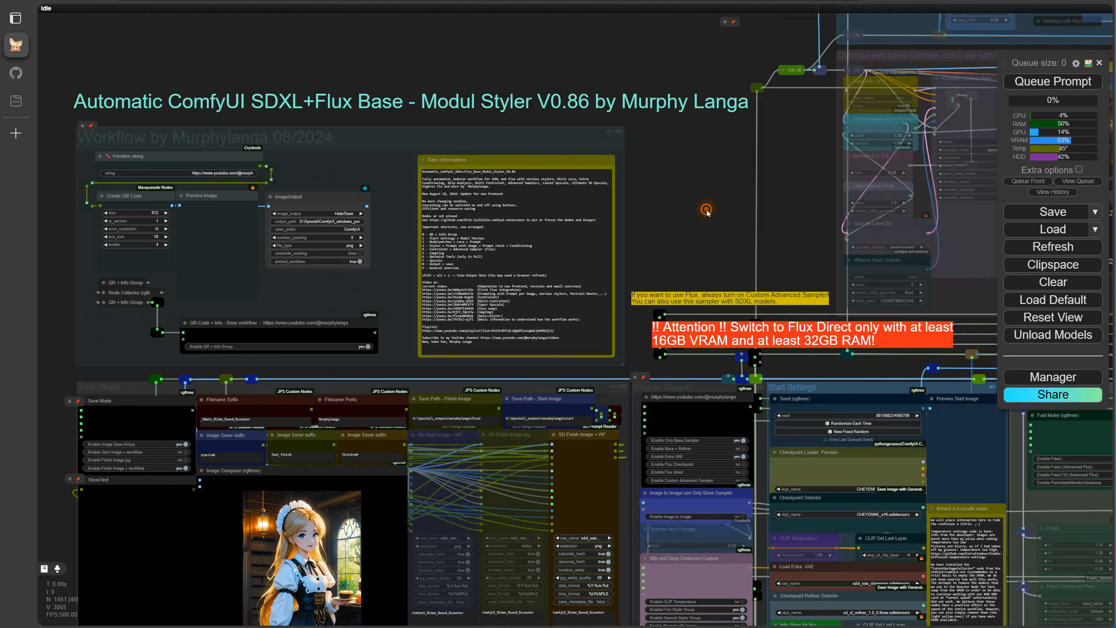
Turn on Follow execution for the canvas and queue the prompt.
right_click(705, 208)
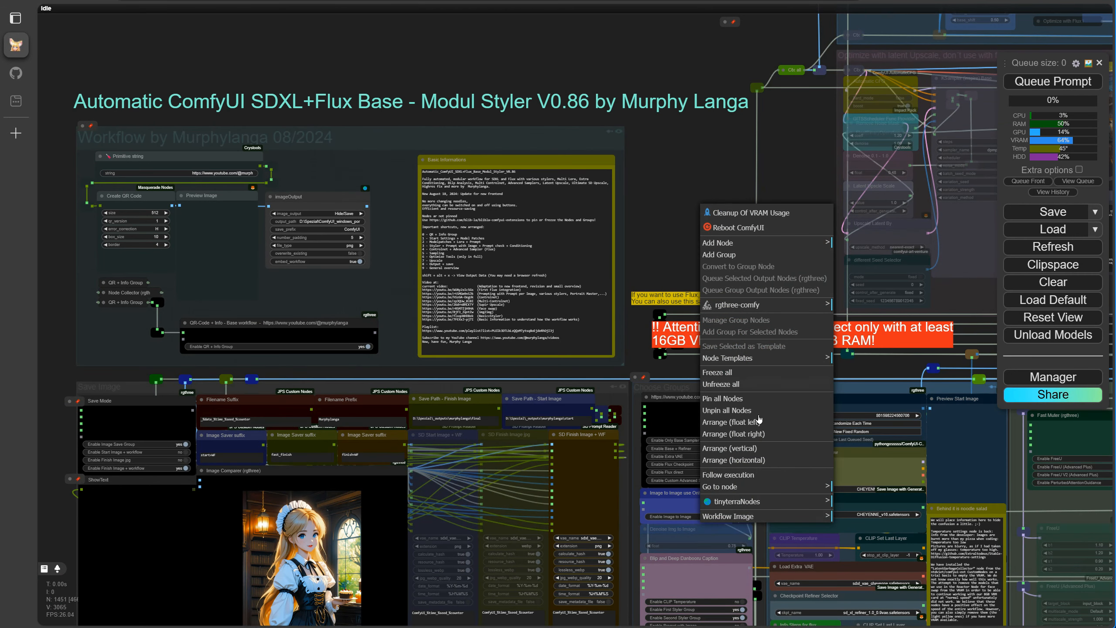
click(728, 475)
click(1024, 85)
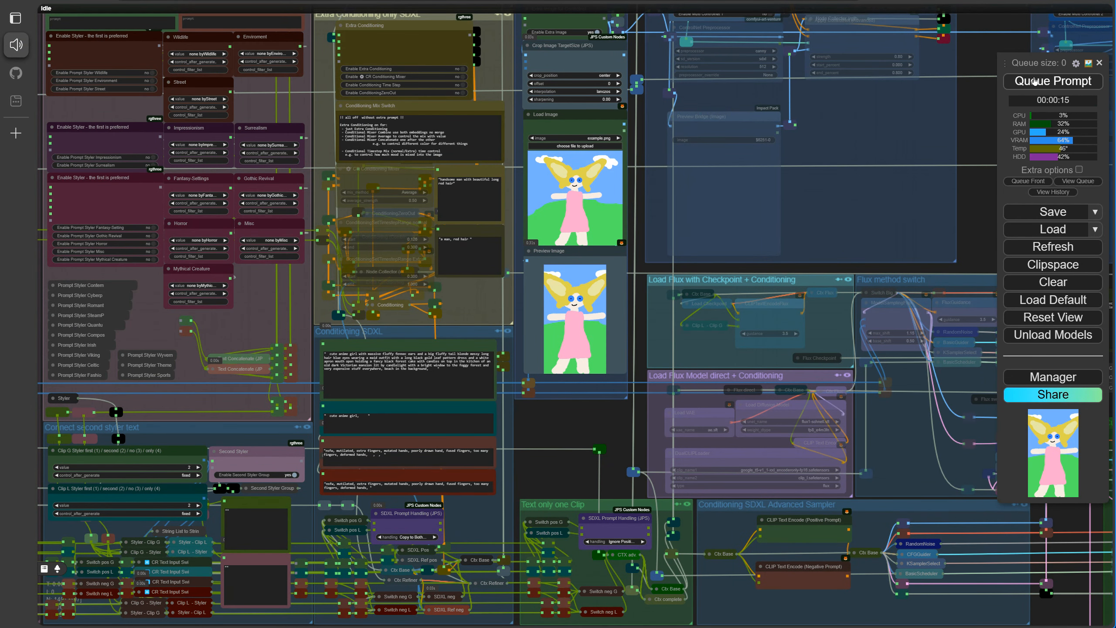
Queue the prompt, and queue it again with latent Upscale use SDXL Model and Downscale after Latent Upscale enabled.
click(1034, 81)
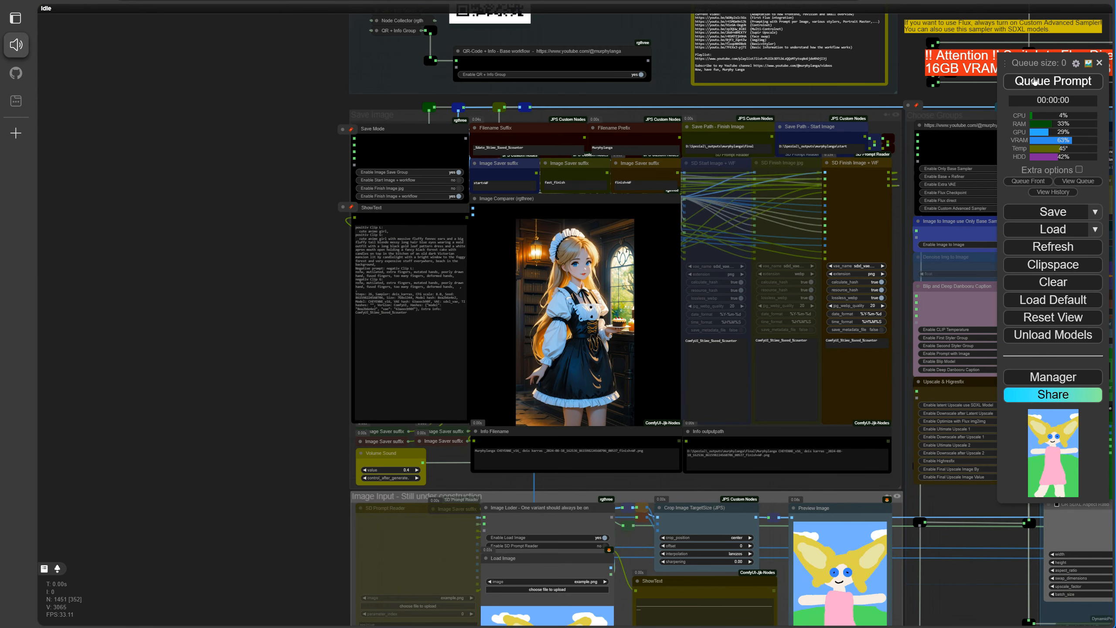
key(1)
click(1040, 567)
scroll(1039, 568, down, 3)
drag(1039, 562, 568, 526)
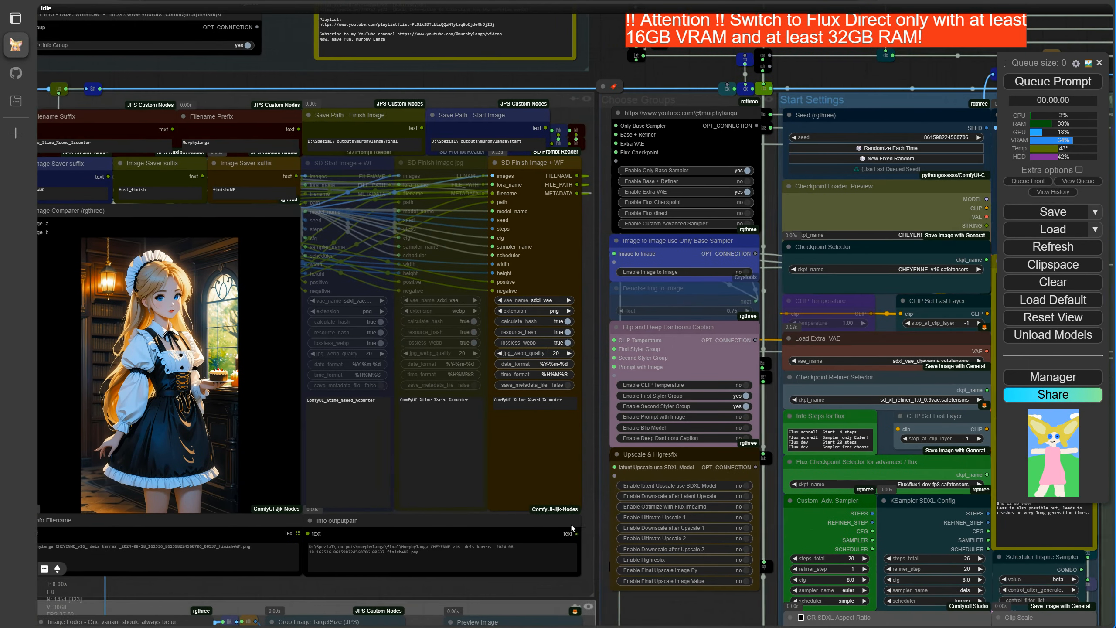
click(724, 486)
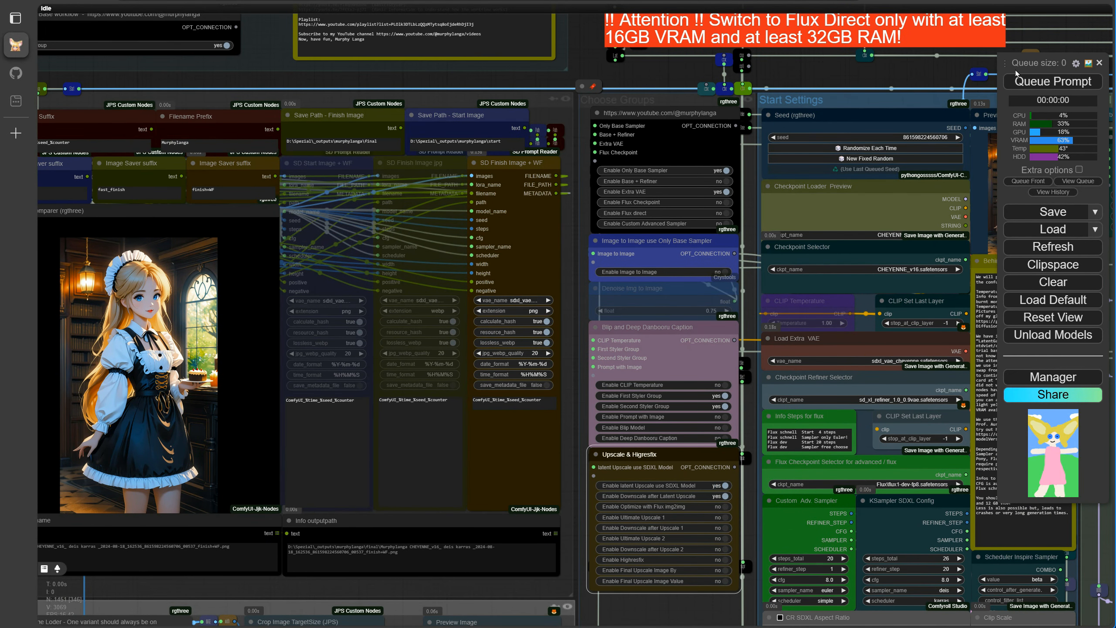
click(1023, 81)
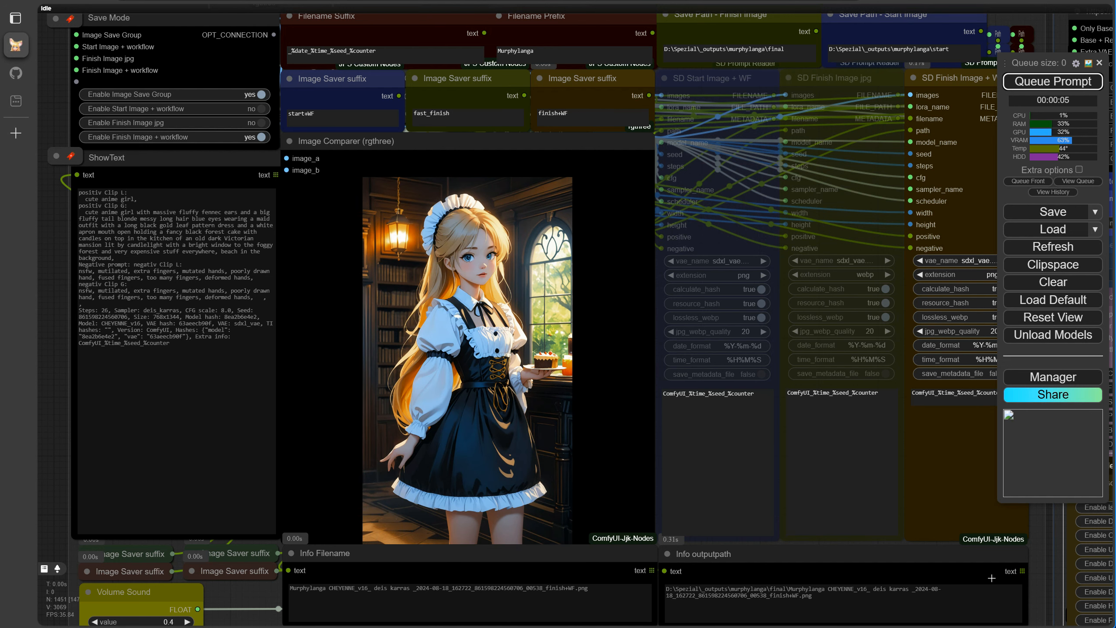
Replace the latent upscale and its downscale with Optimize with Flux img2img in the Upscale & Higresfix switches, and queue the prompt.
scroll(991, 577, down, 1)
drag(1031, 553, 516, 503)
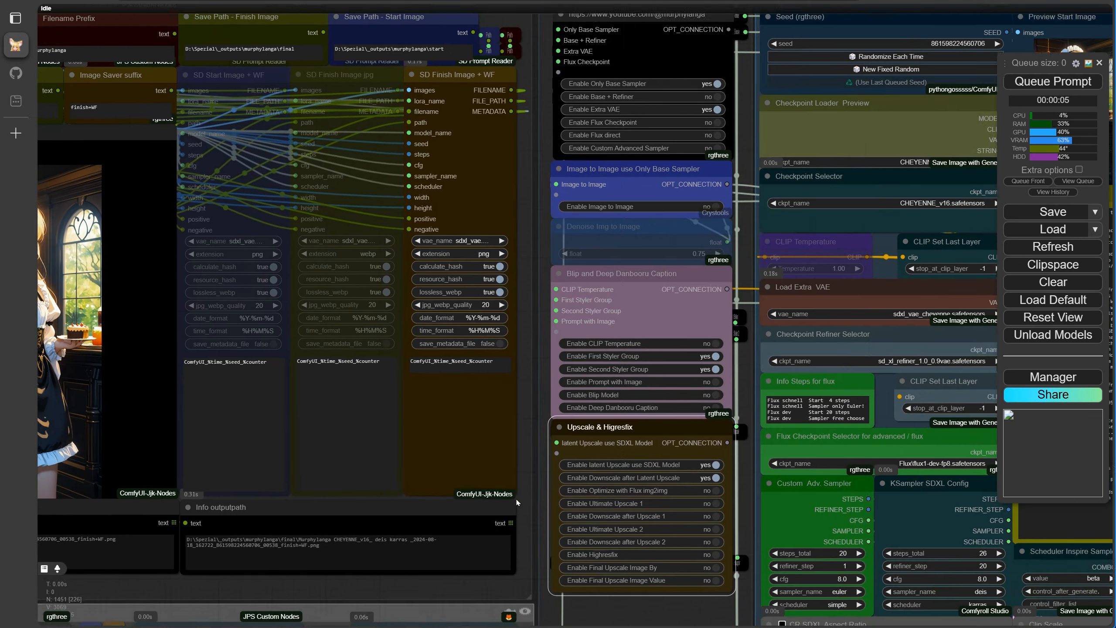
click(708, 476)
click(708, 463)
click(711, 489)
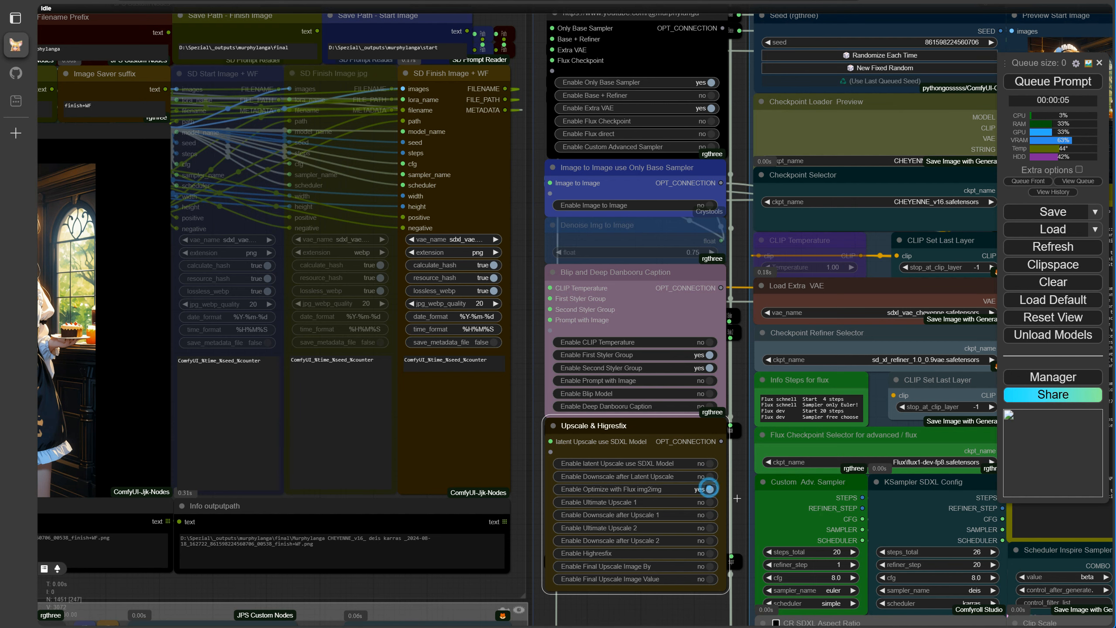
click(1056, 84)
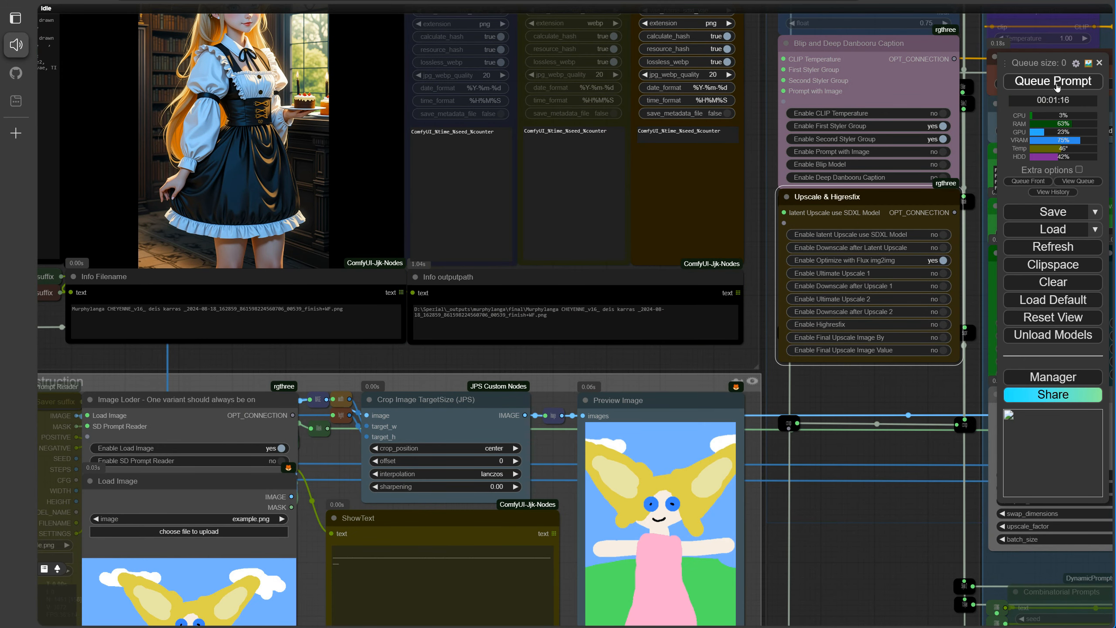
Additionally enable Ultimate Upscale 1, Downscale after Upscale 1 and Ultimate Upscale 2, and queue the prompt.
drag(611, 365, 849, 598)
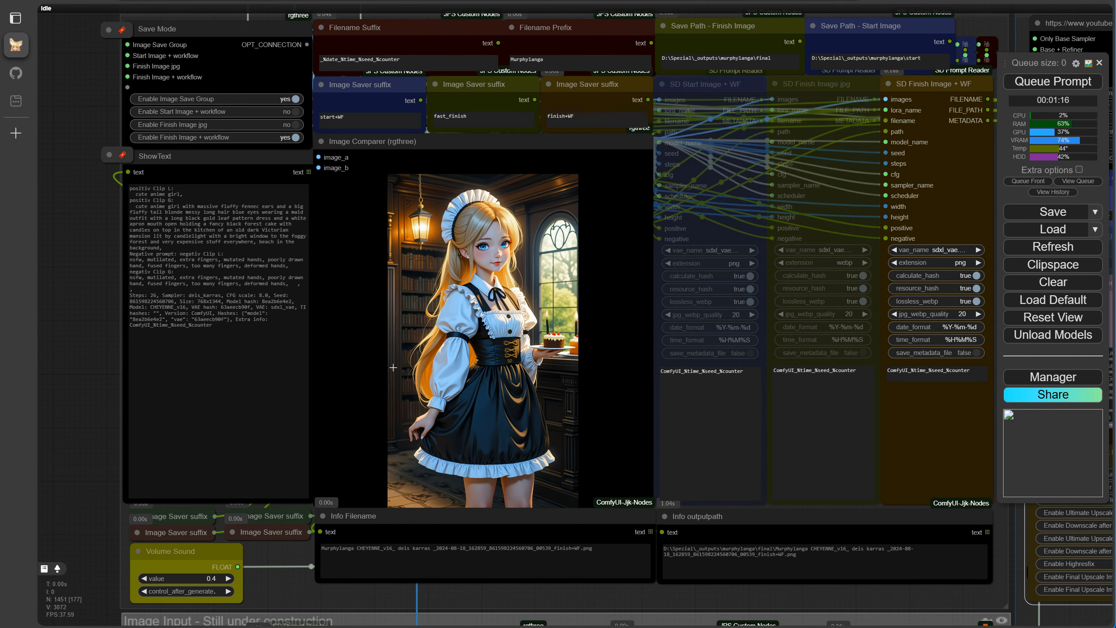
scroll(393, 367, up, 7)
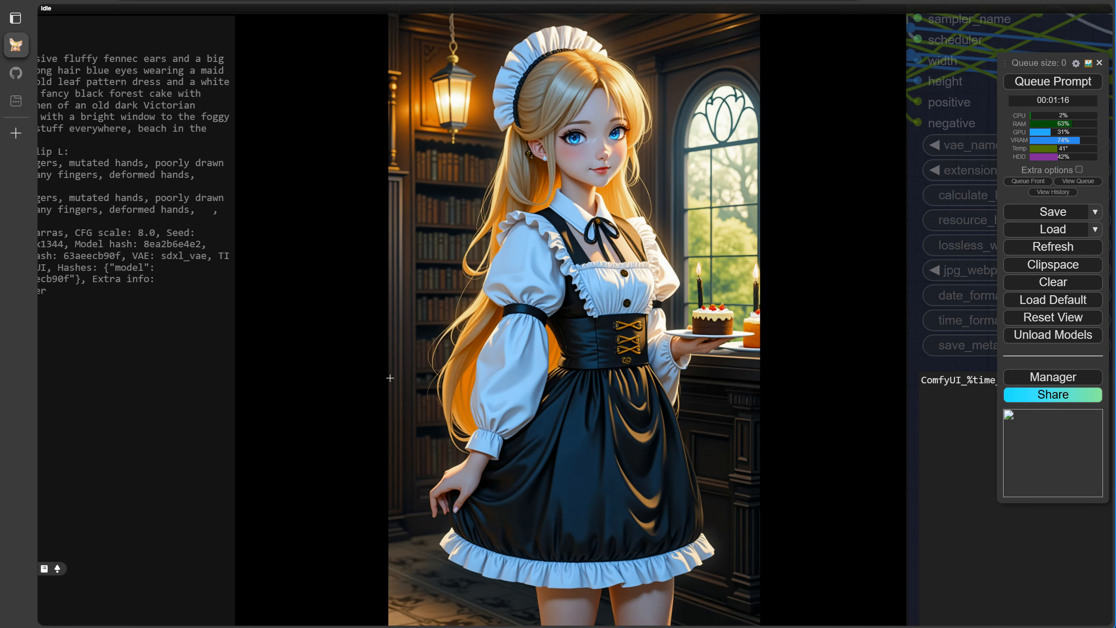
scroll(343, 361, down, 18)
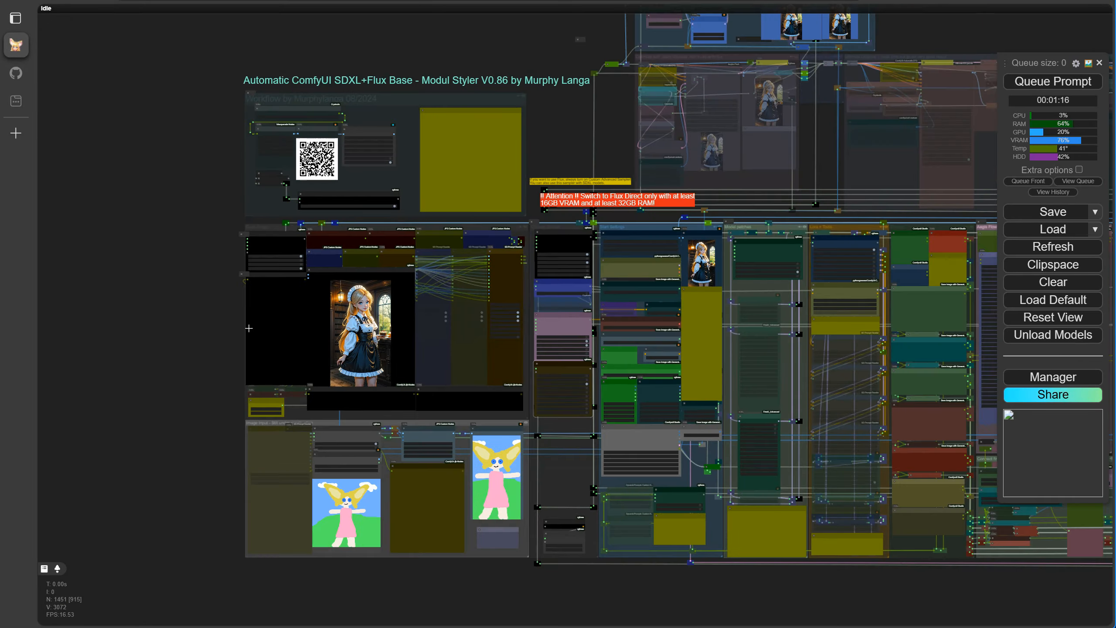
drag(200, 312, 126, 330)
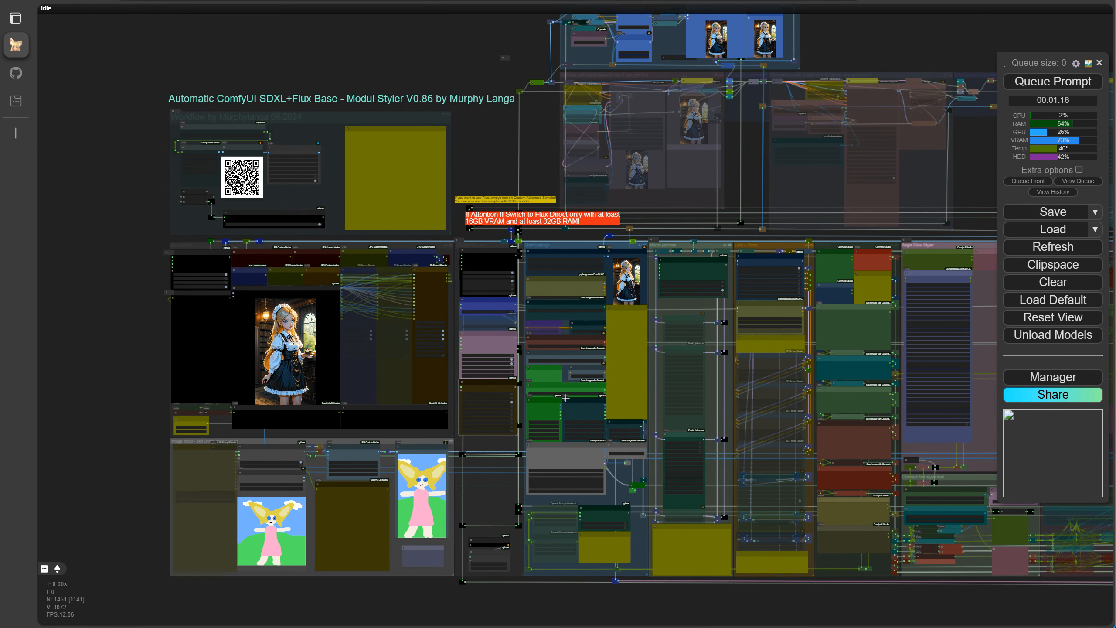
scroll(565, 398, up, 10)
click(518, 370)
click(519, 381)
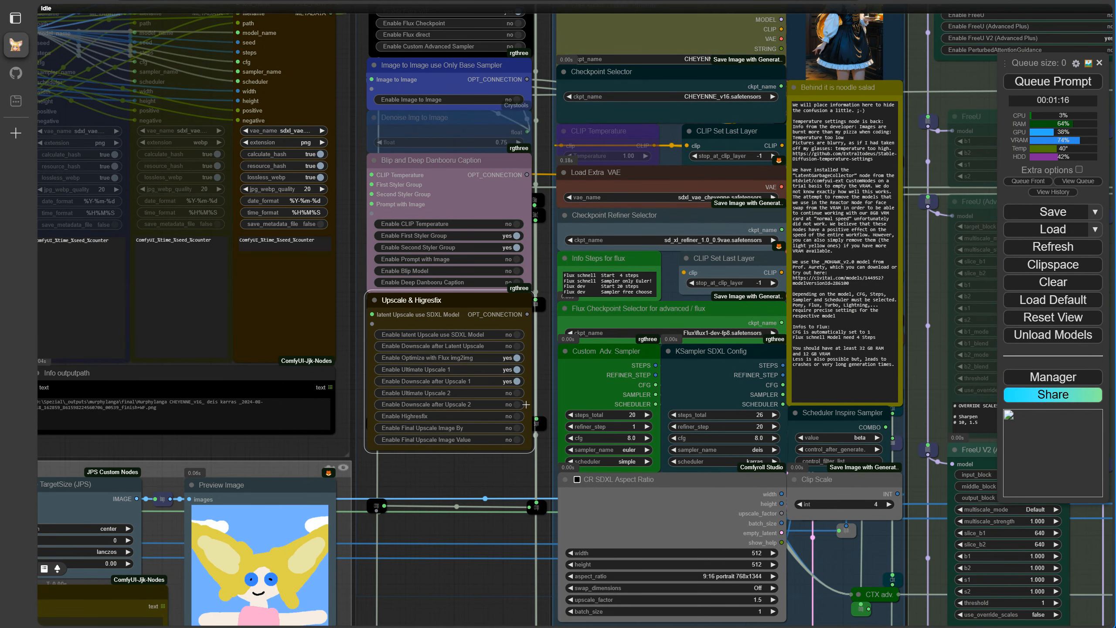
click(517, 393)
click(1039, 83)
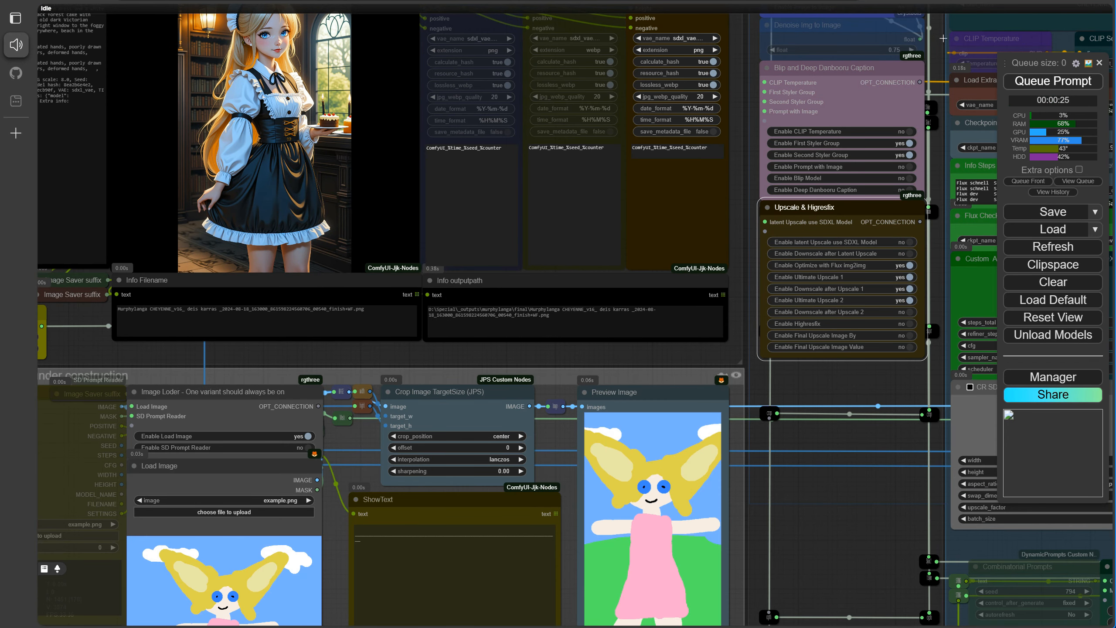
Switch off Optimize with Flux img2img, Ultimate Upscale 1, Downscale after Upscale 1 and Ultimate Upscale 2.
drag(285, 358, 529, 589)
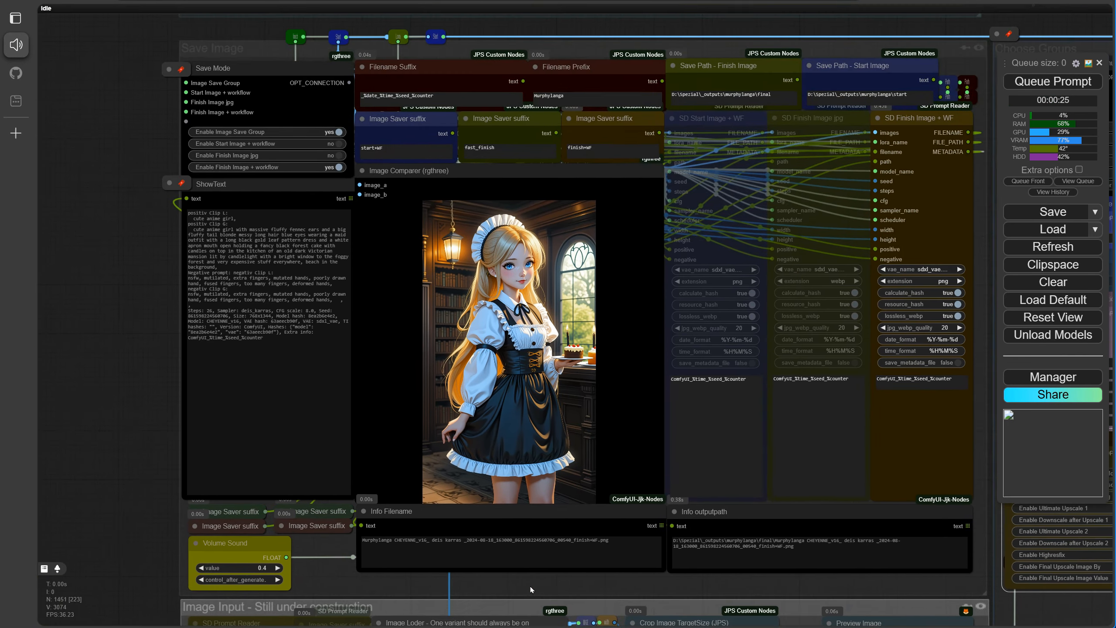
scroll(409, 428, up, 11)
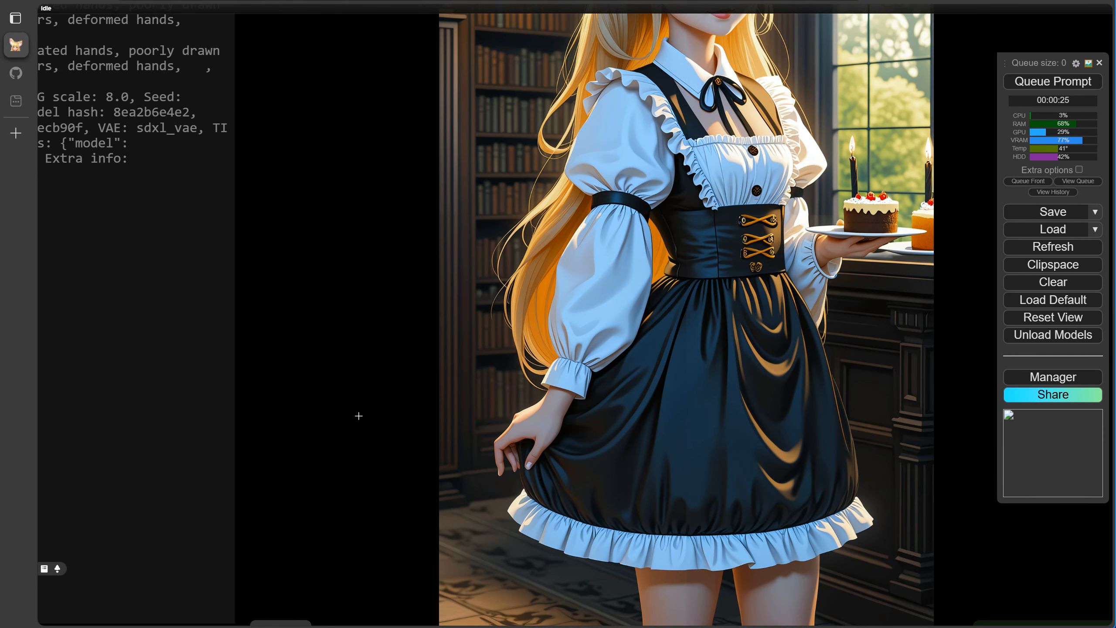
scroll(374, 402, up, 5)
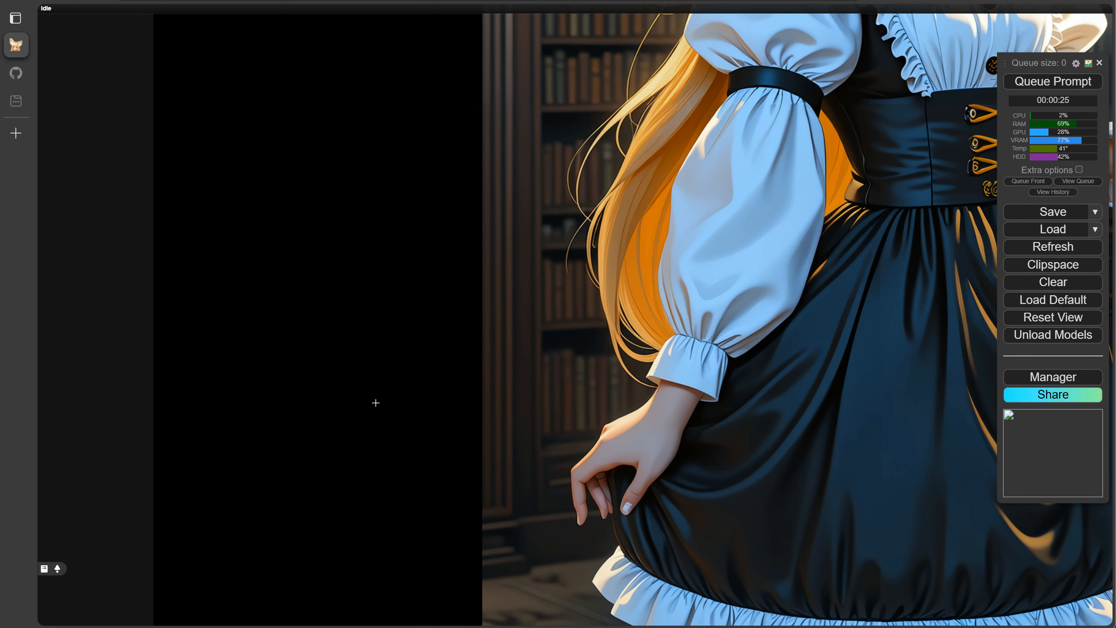
scroll(376, 403, down, 15)
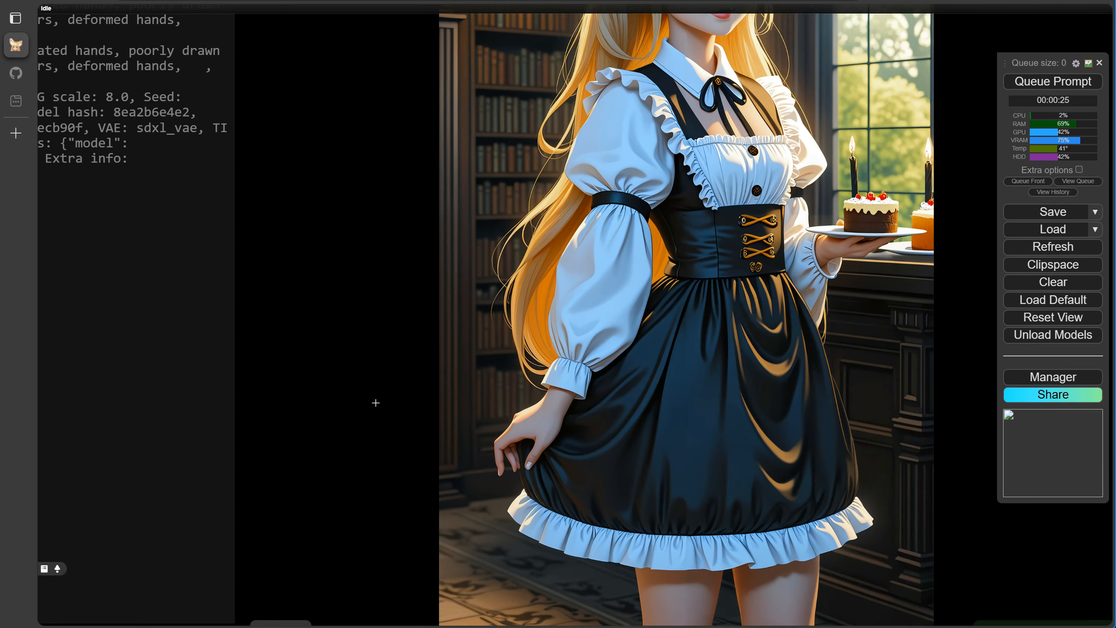
scroll(375, 403, down, 17)
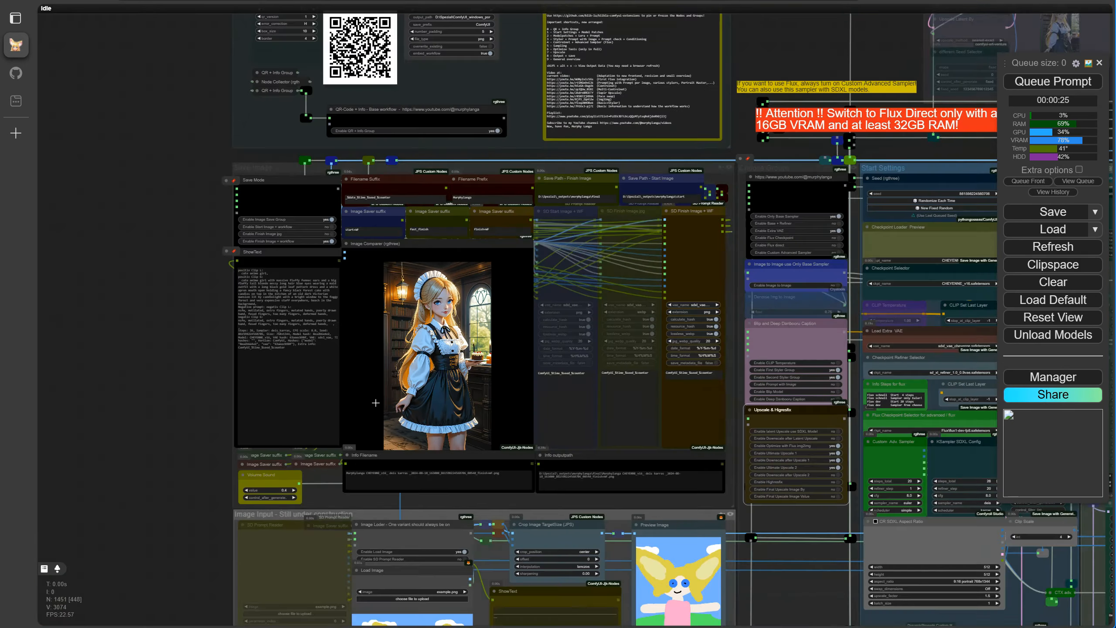
scroll(591, 496, up, 12)
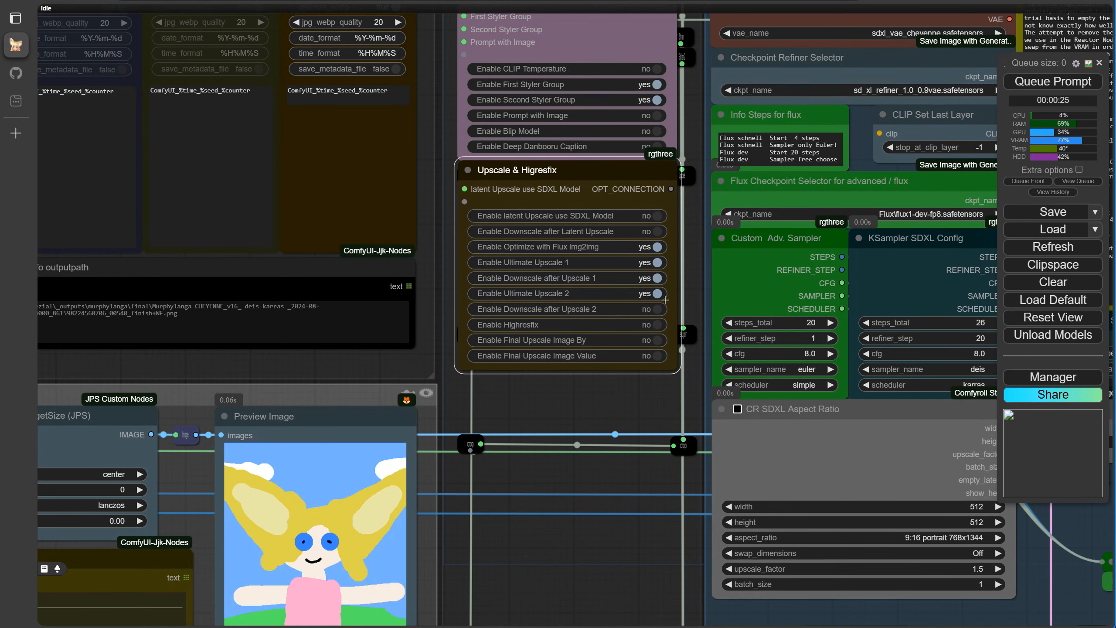
click(657, 278)
click(658, 293)
click(658, 247)
click(657, 262)
scroll(635, 409, down, 8)
drag(582, 460, 502, 569)
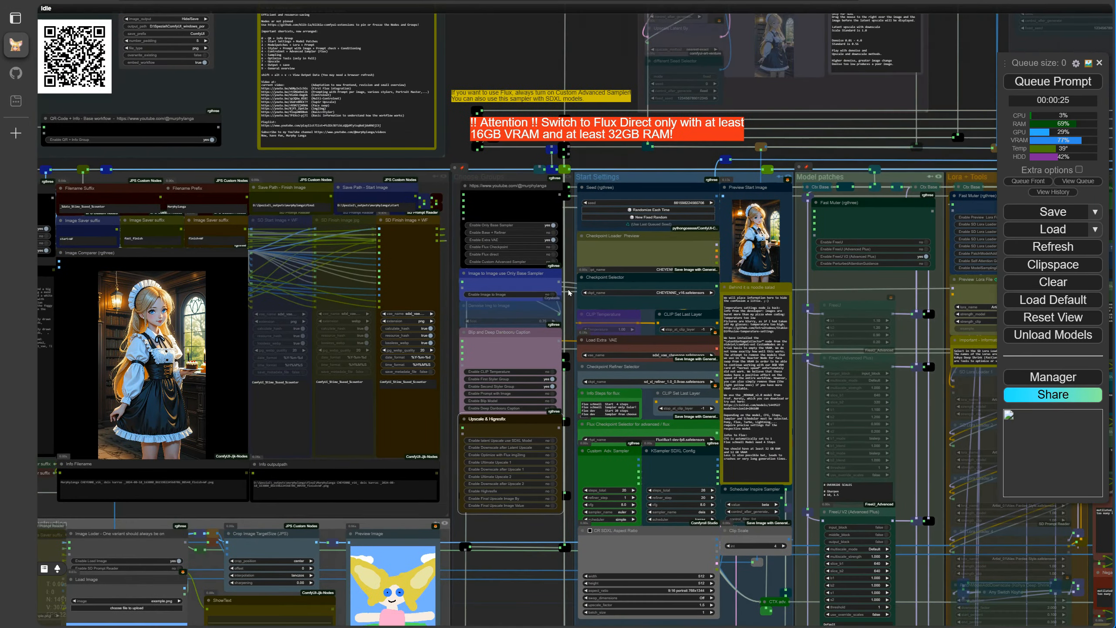
Switch the sampling from Only Base Sampler to Base + Refiner and queue the prompt.
scroll(553, 274, up, 7)
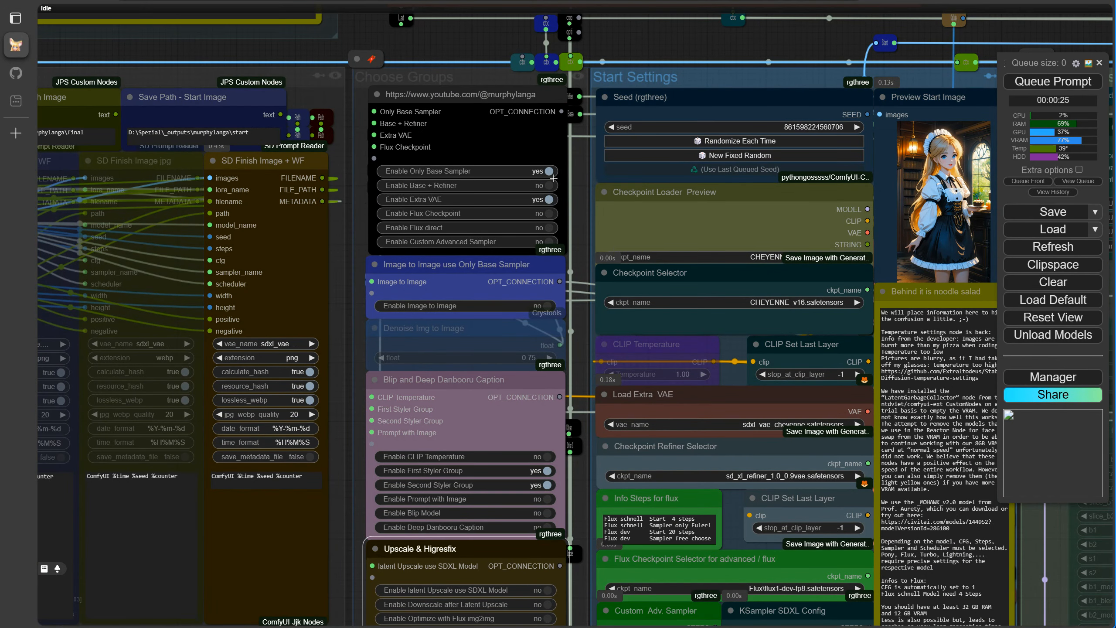
click(555, 188)
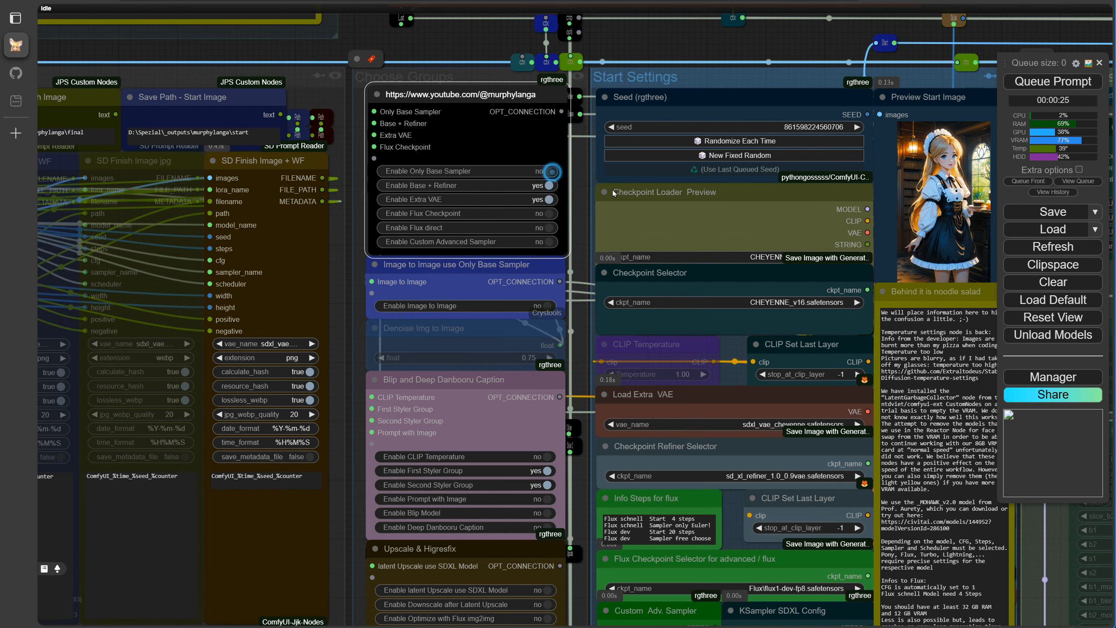
click(1034, 79)
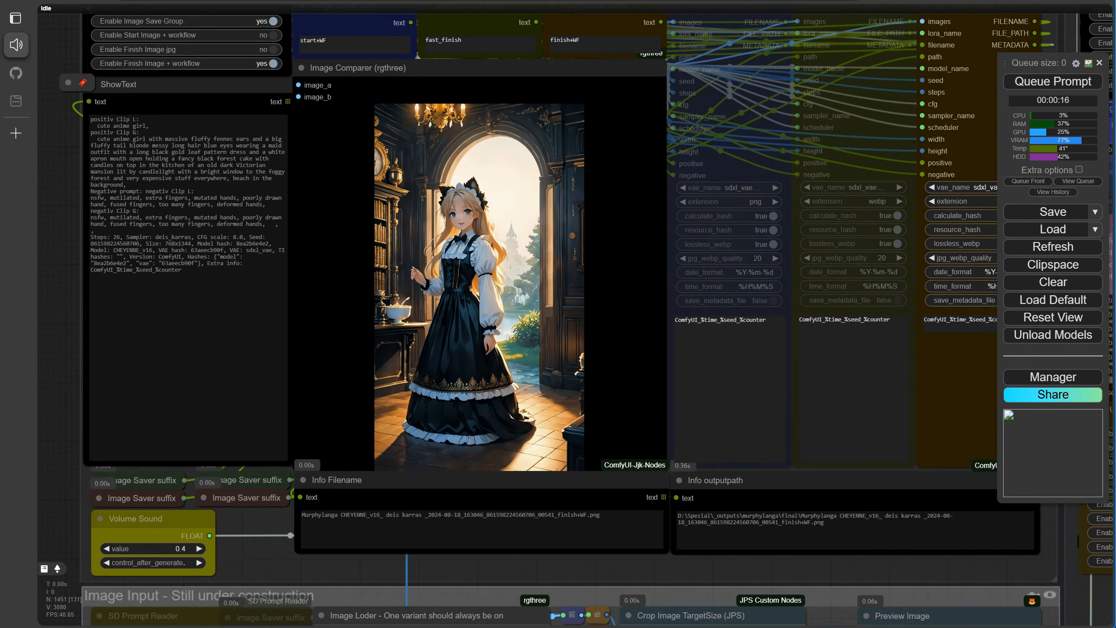
Enable Custom Advanced Sampler, turn off Base + Refiner and Extra VAE, and queue the prompt.
scroll(565, 396, up, 3)
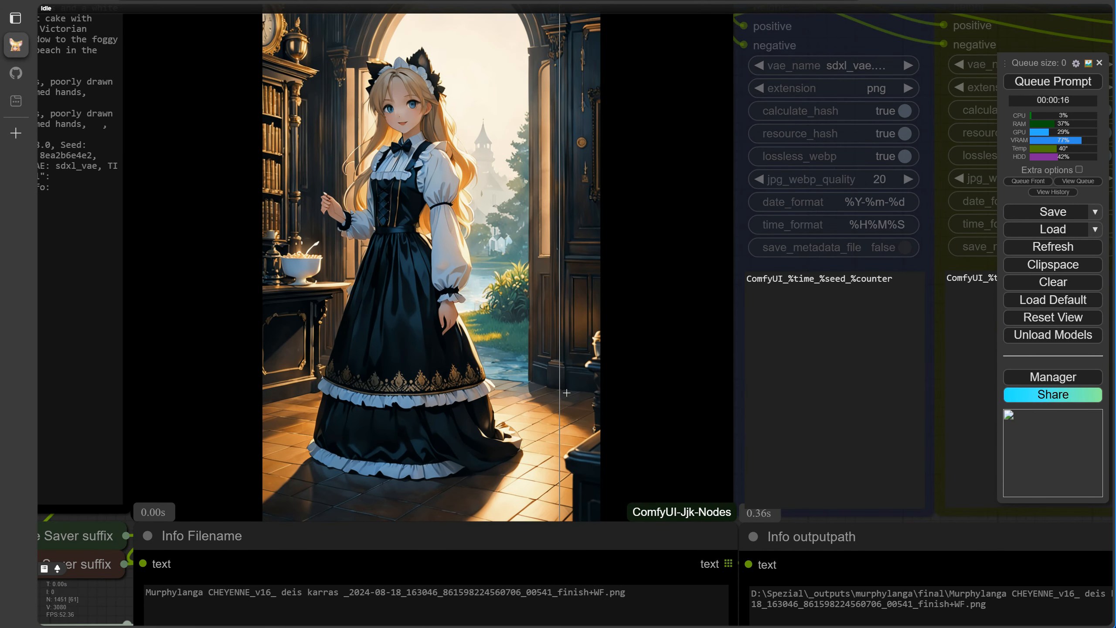
scroll(703, 308, down, 12)
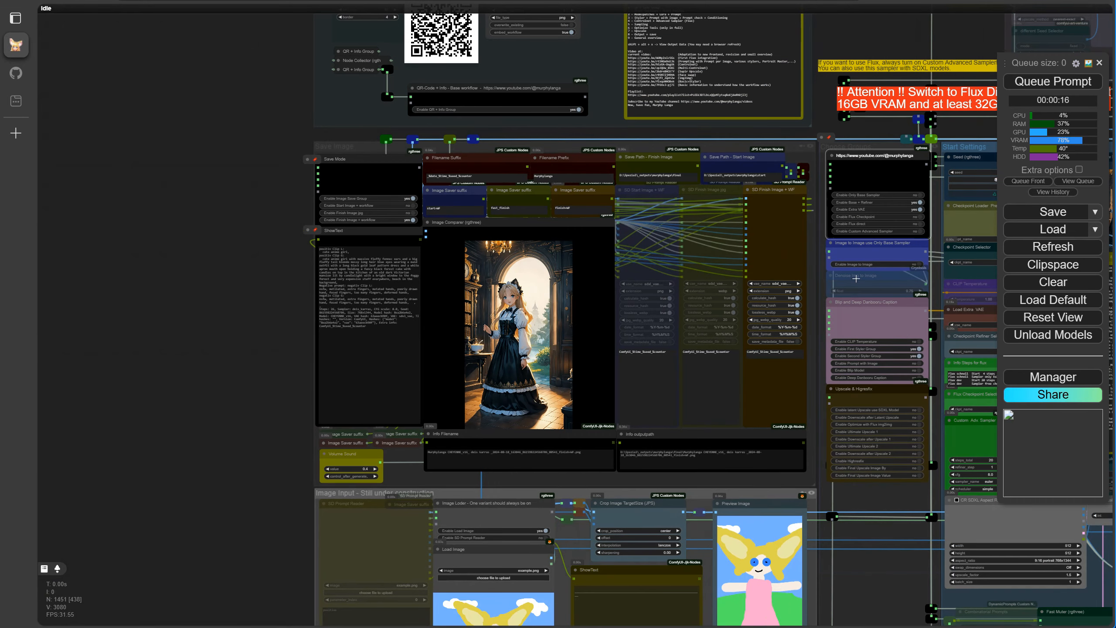
scroll(930, 243, up, 5)
click(926, 224)
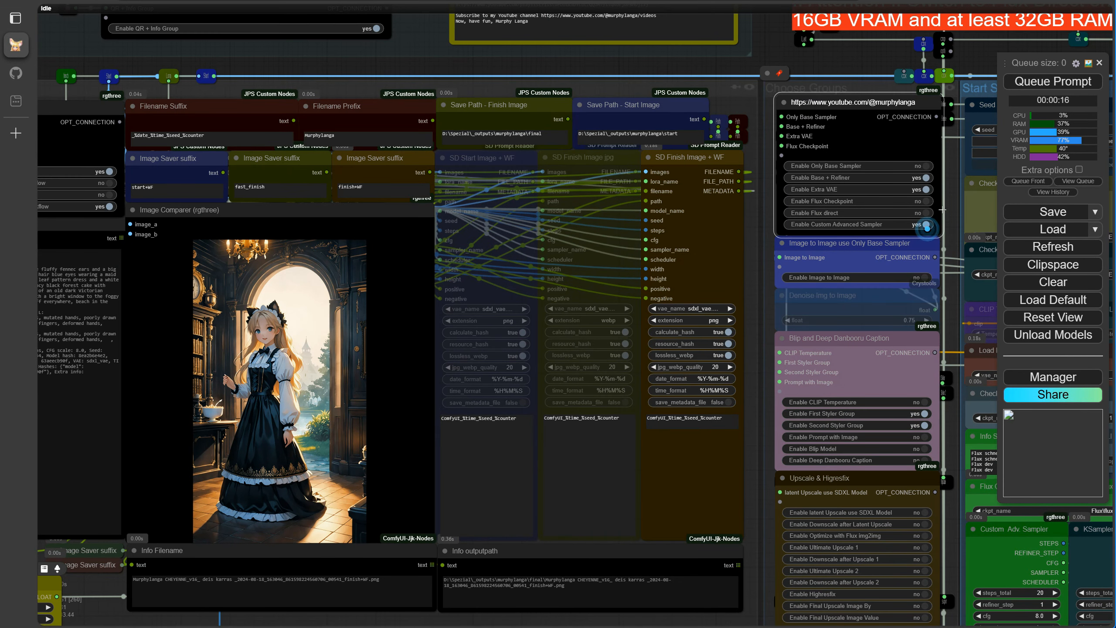
click(928, 189)
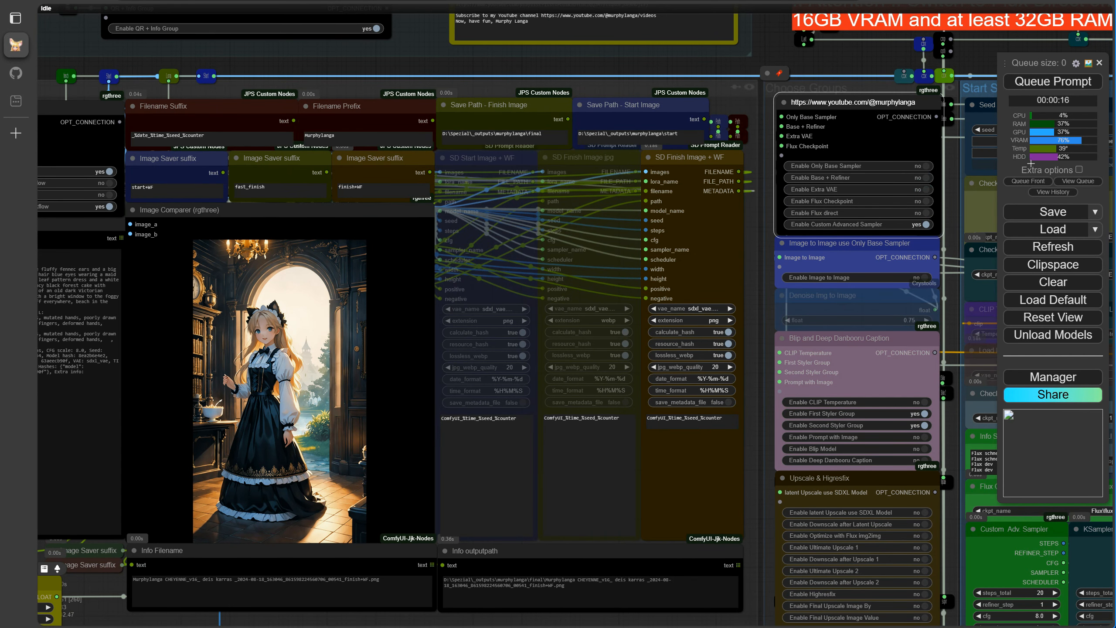
click(1035, 82)
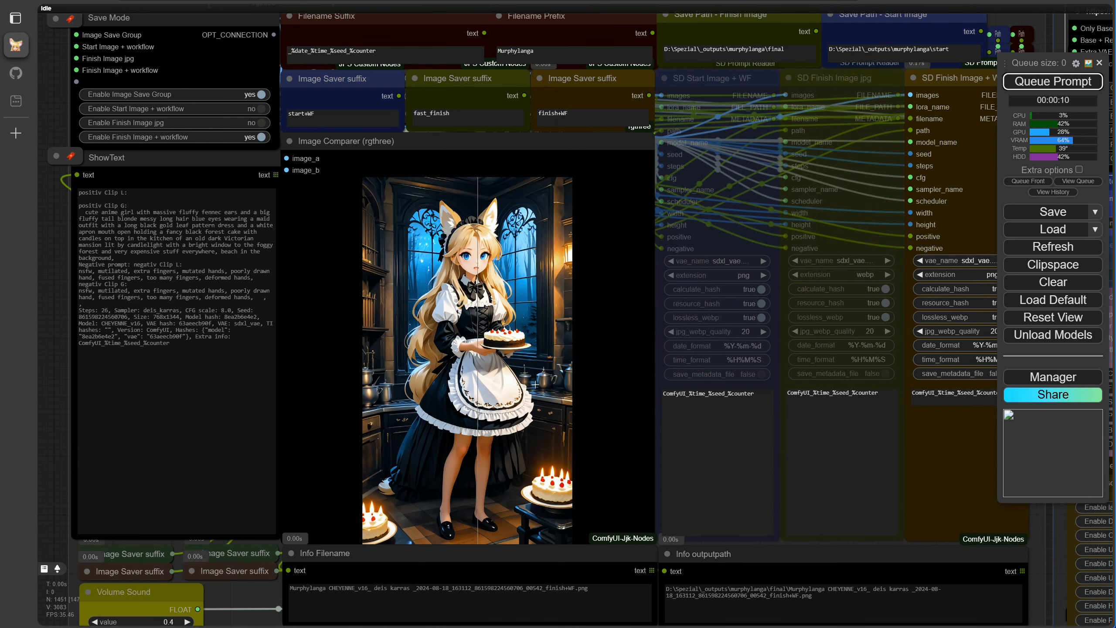
Enable Flux Checkpoint alongside the Custom Advanced Sampler and queue the prompt.
scroll(573, 386, up, 2)
scroll(577, 389, up, 2)
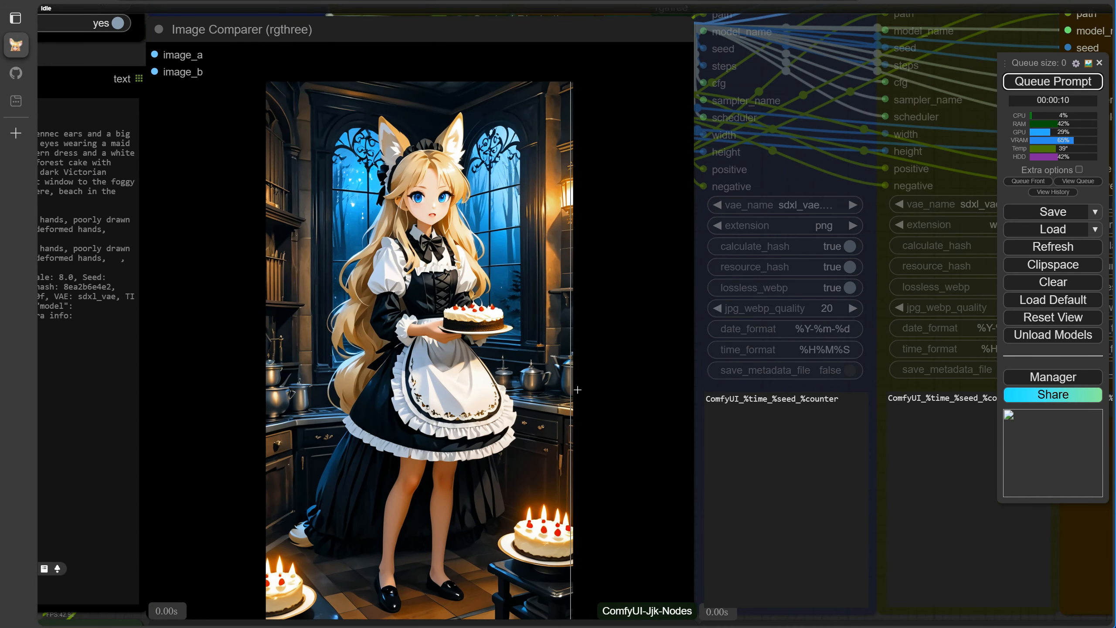
scroll(577, 390, up, 1)
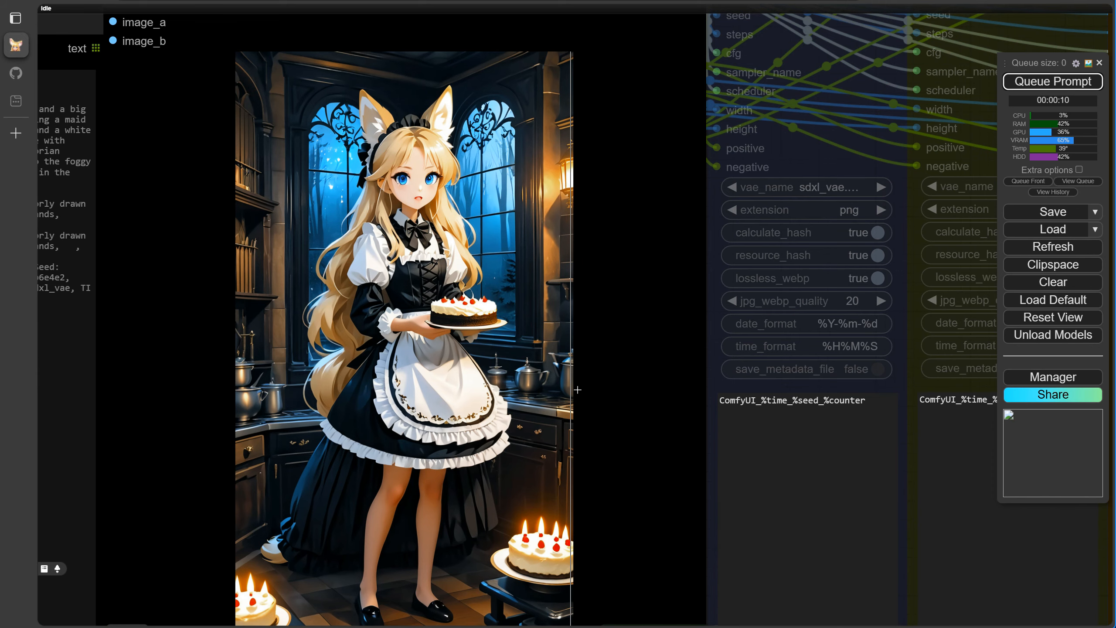
scroll(577, 389, down, 4)
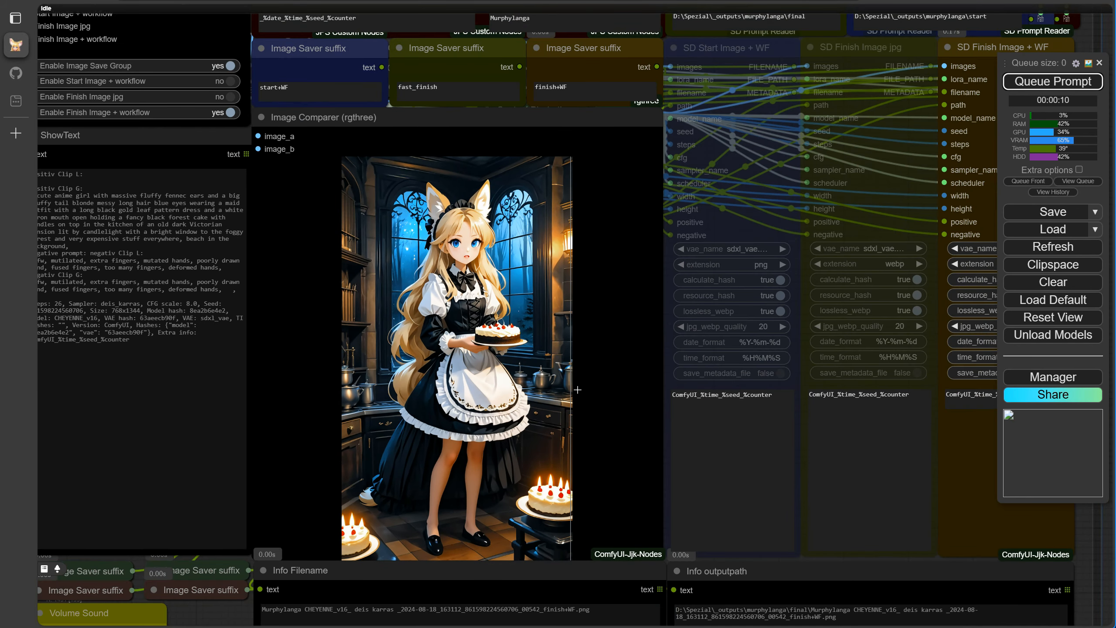
scroll(577, 390, down, 2)
scroll(577, 390, down, 7)
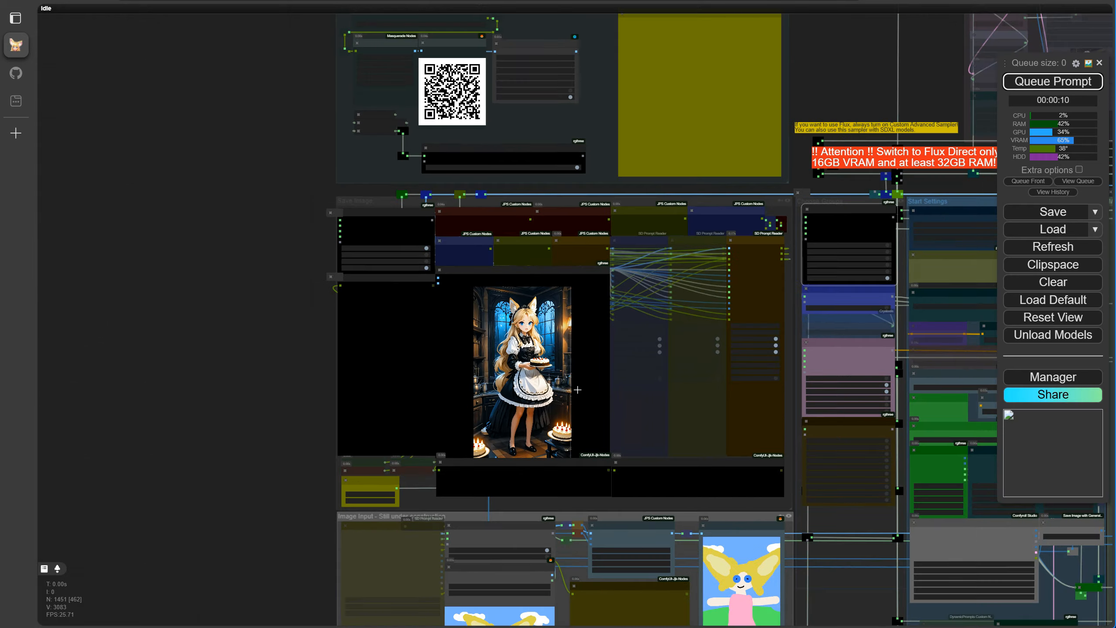
drag(298, 383, 20, 364)
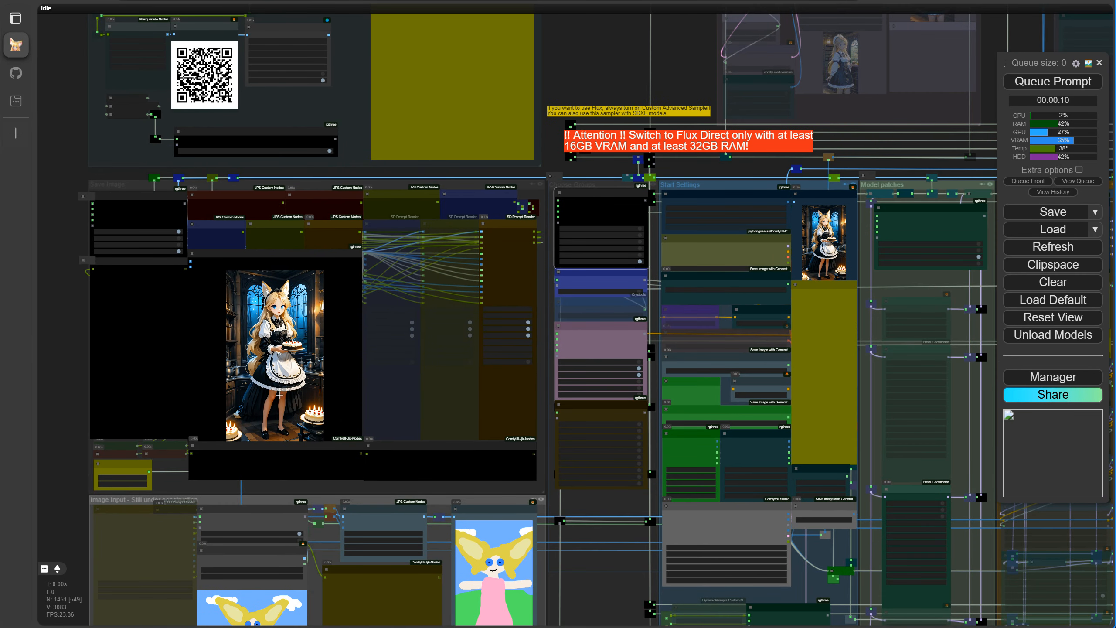
scroll(673, 290, up, 9)
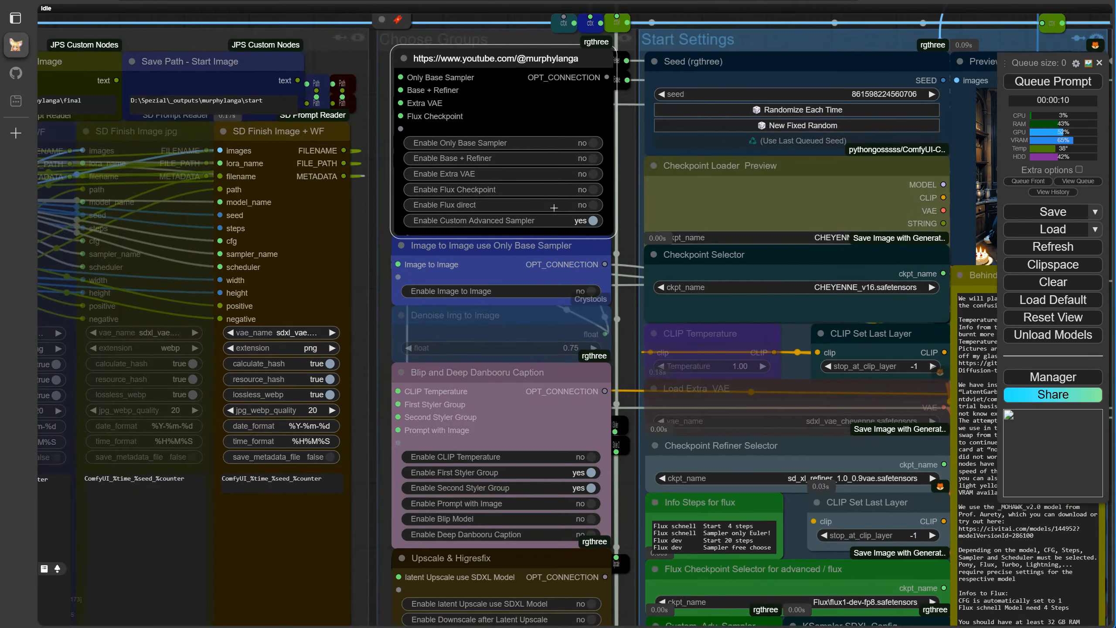
click(605, 196)
click(1037, 82)
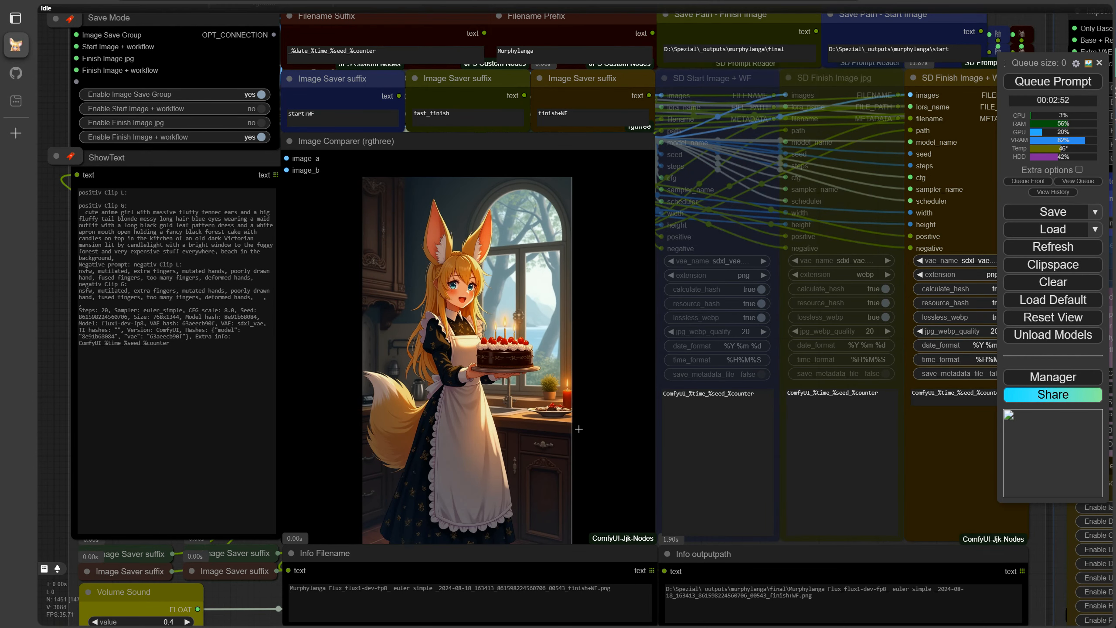
Queue the prompt in the reloaded workflow to generate a base SDXL image.
scroll(579, 429, up, 4)
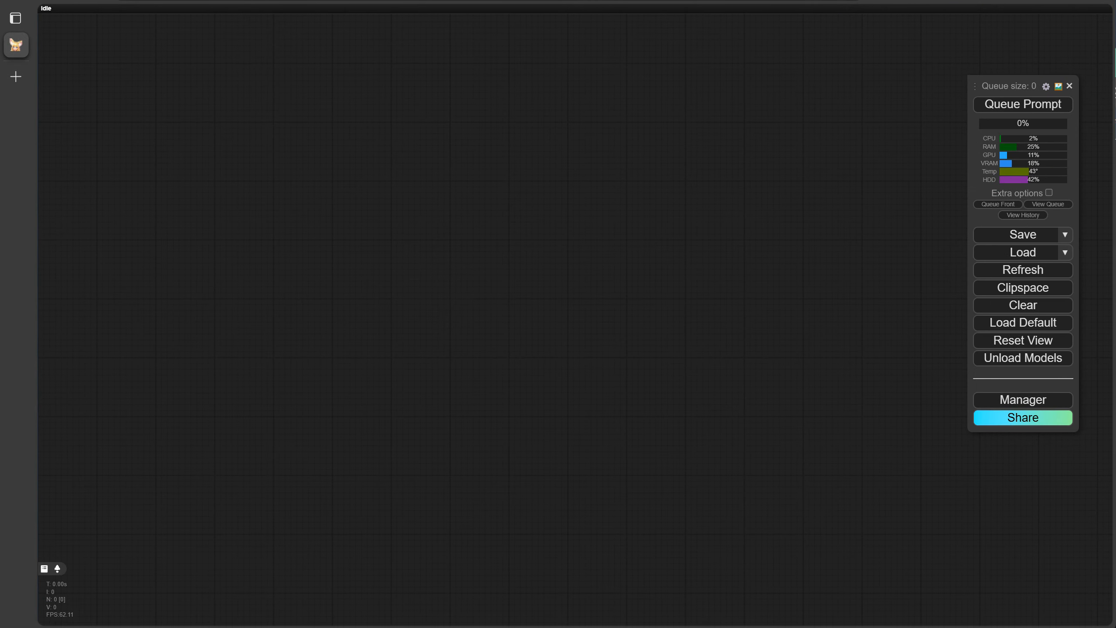
drag(590, 355, 443, 336)
scroll(694, 249, down, 6)
drag(686, 240, 546, 96)
click(1007, 105)
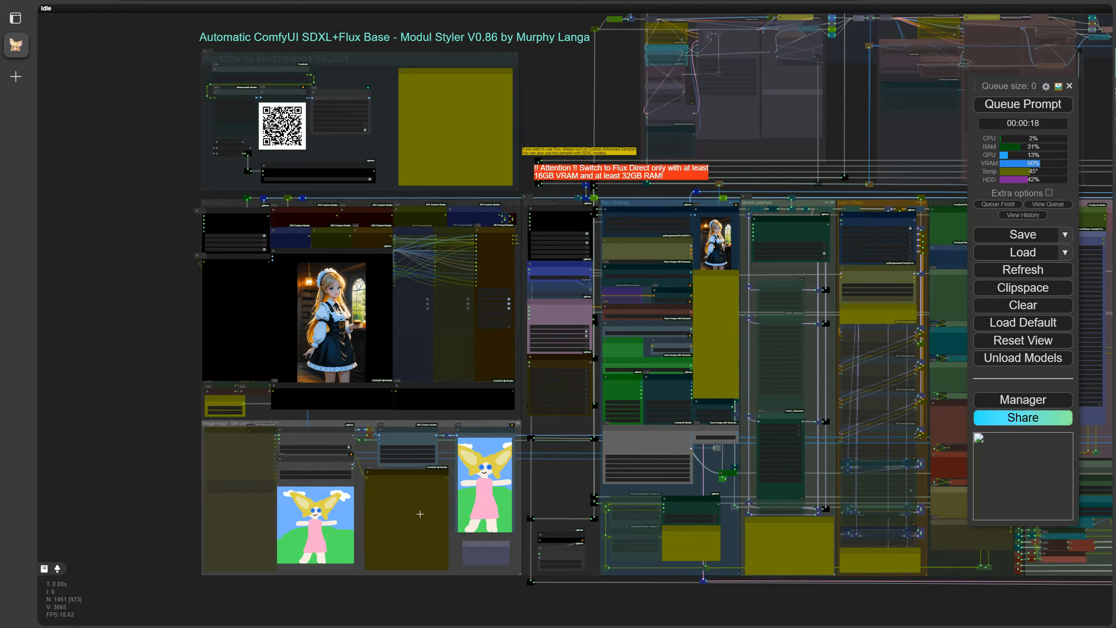
Set the Load Image node in the Image Input group to Maedchen.jpg.
scroll(335, 493, up, 8)
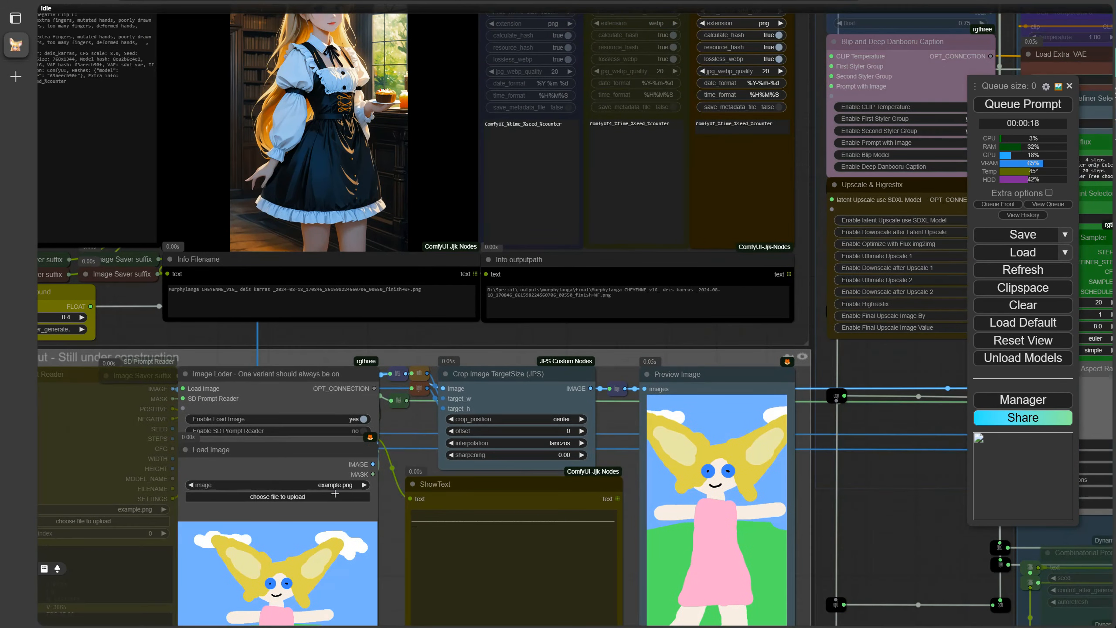
click(333, 485)
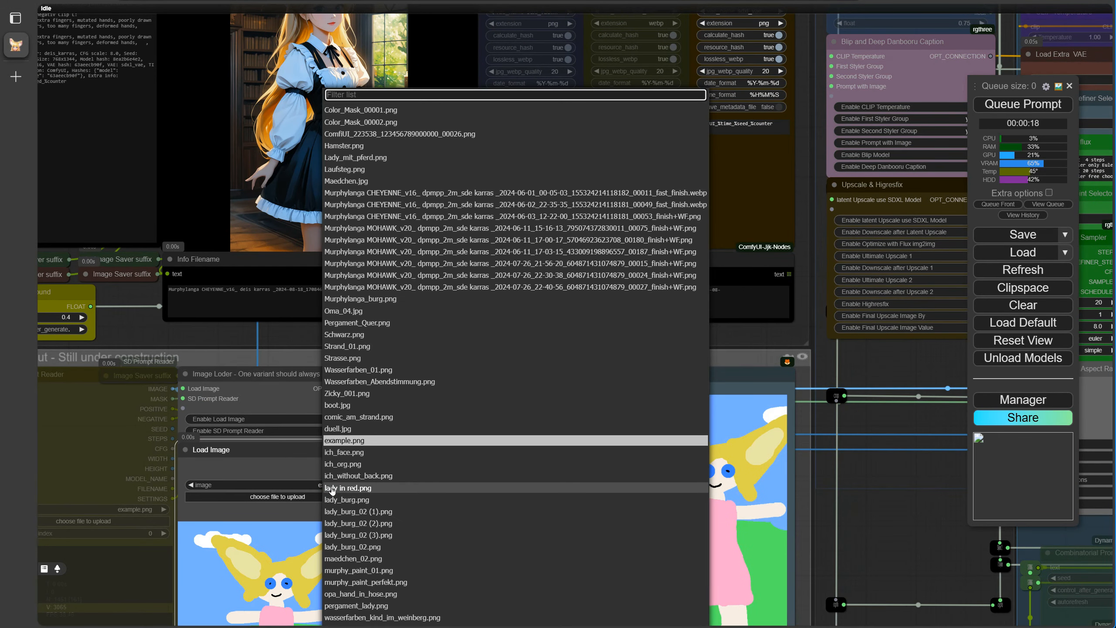
text(ma)
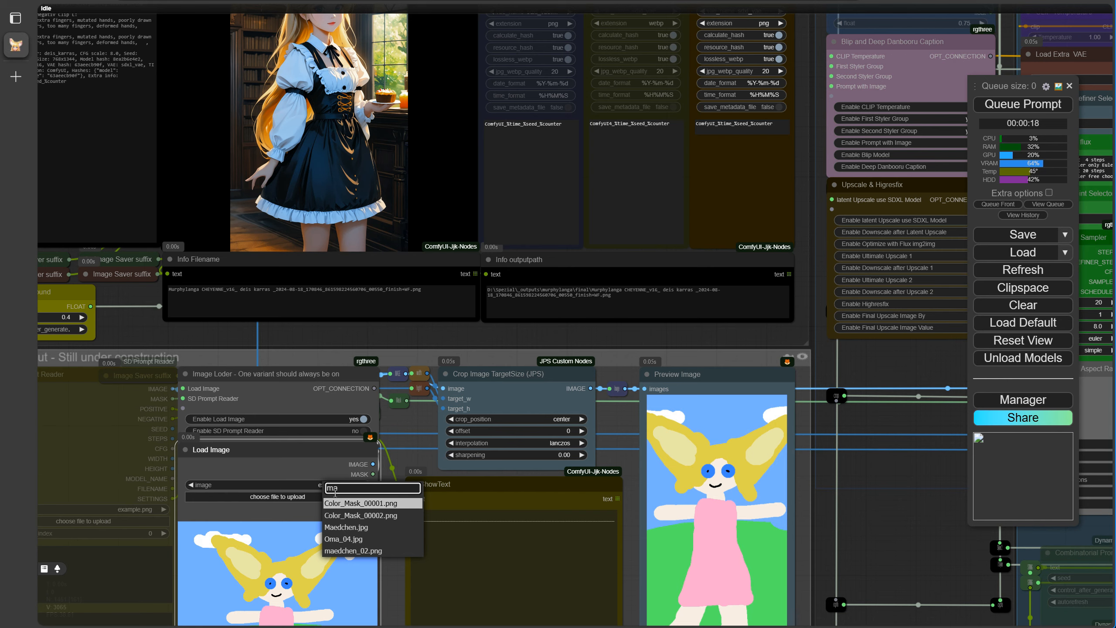
click(348, 527)
Enable Multi Controlnet 2 in the Open Pose Controlnet group.
scroll(349, 535, down, 9)
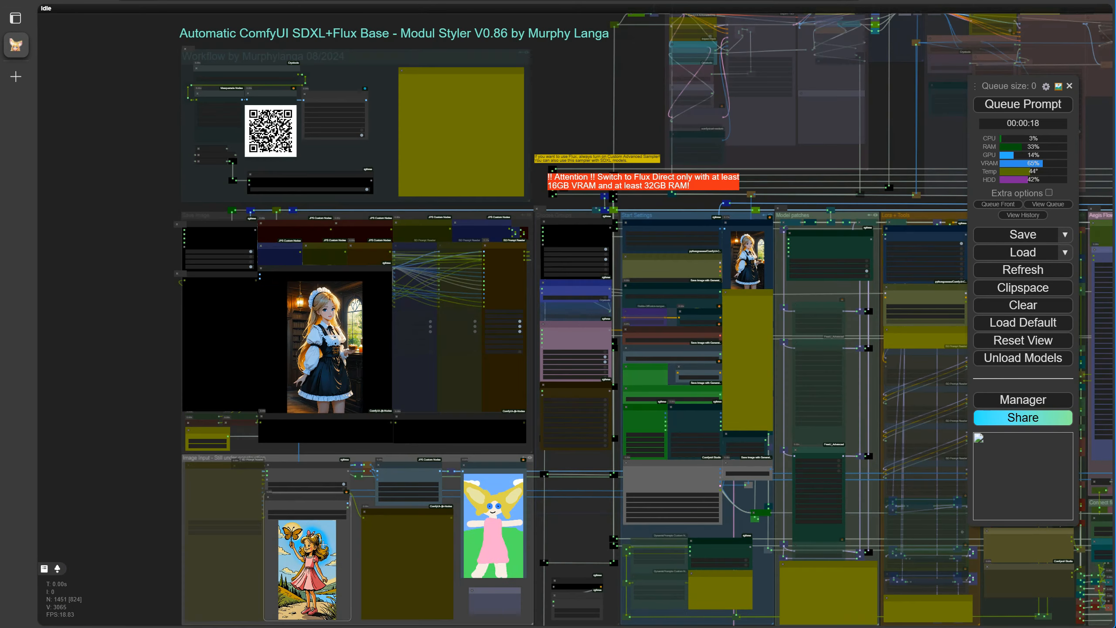
scroll(550, 447, down, 5)
drag(721, 593, 64, 593)
scroll(828, 271, up, 4)
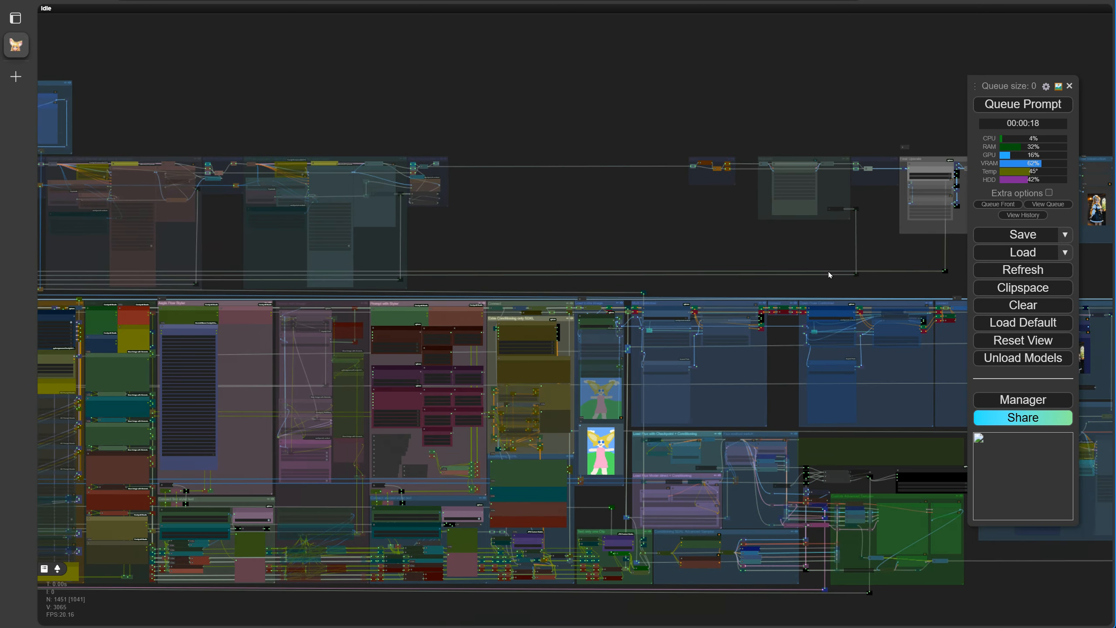
drag(884, 289, 503, 199)
scroll(486, 279, up, 5)
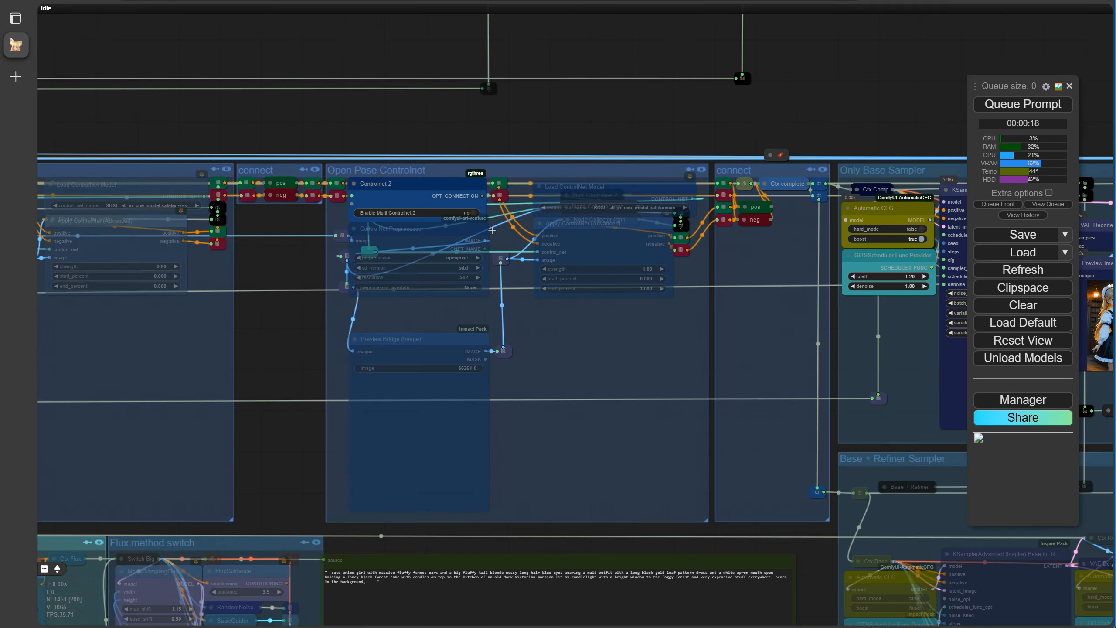
click(474, 213)
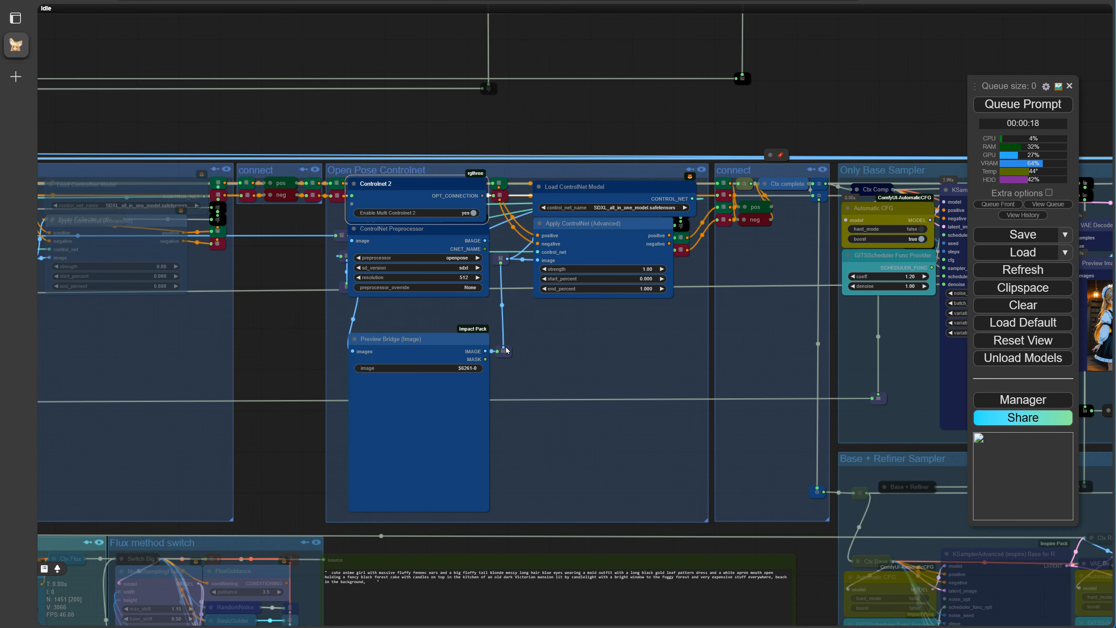
Turn on Follow execution for the canvas and queue the prompt with the openpose ControlNet active.
right_click(906, 93)
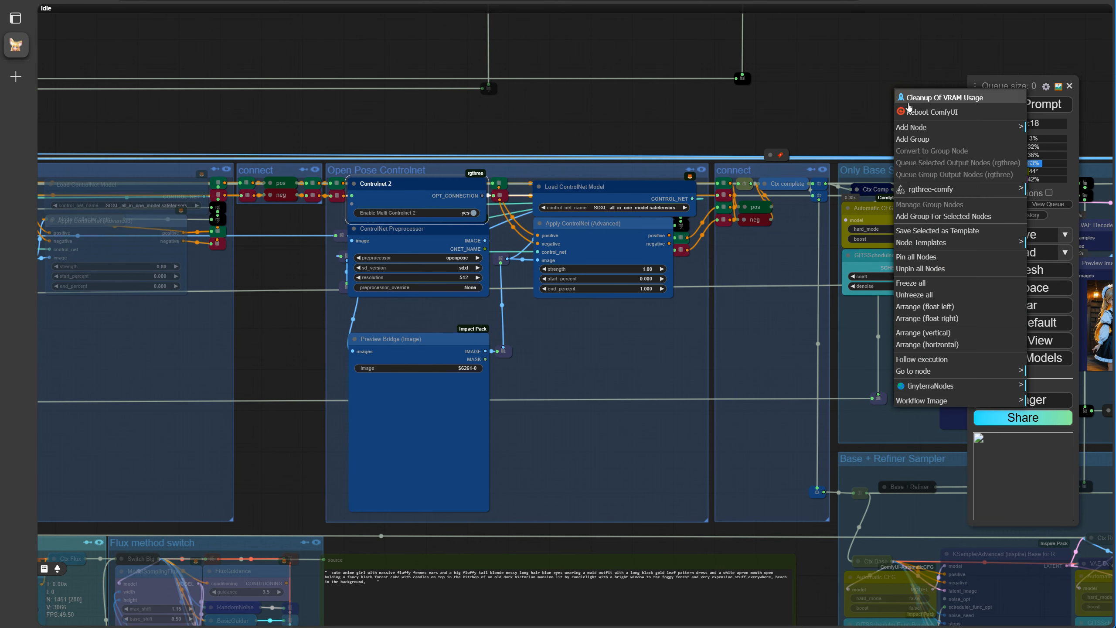
click(921, 359)
click(1012, 105)
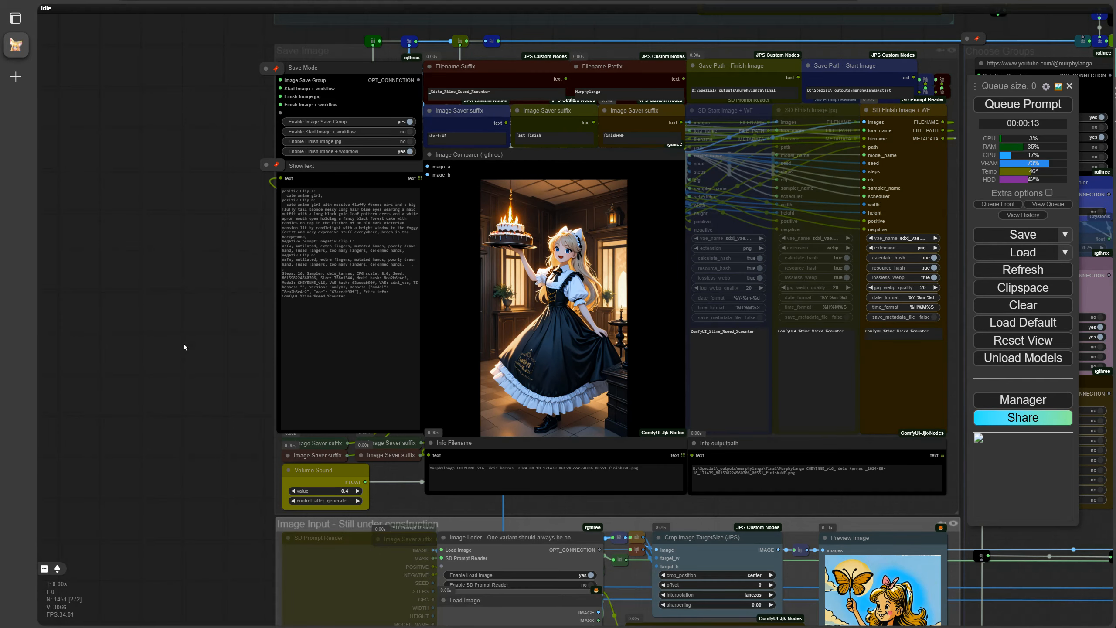
scroll(182, 343, up, 5)
drag(207, 306, 32, 313)
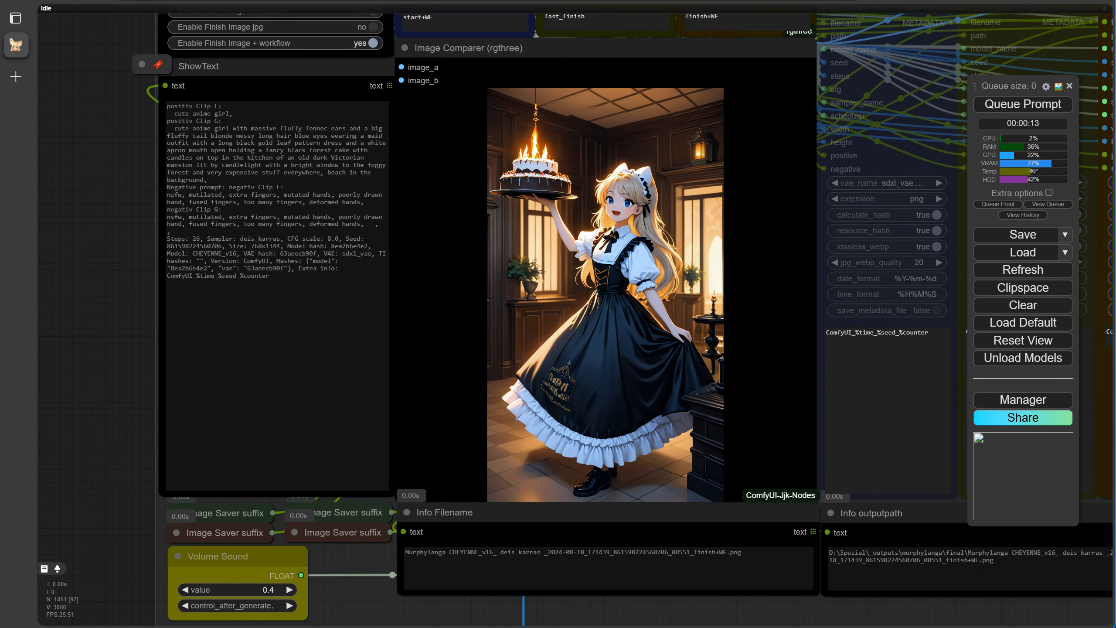
scroll(676, 369, up, 3)
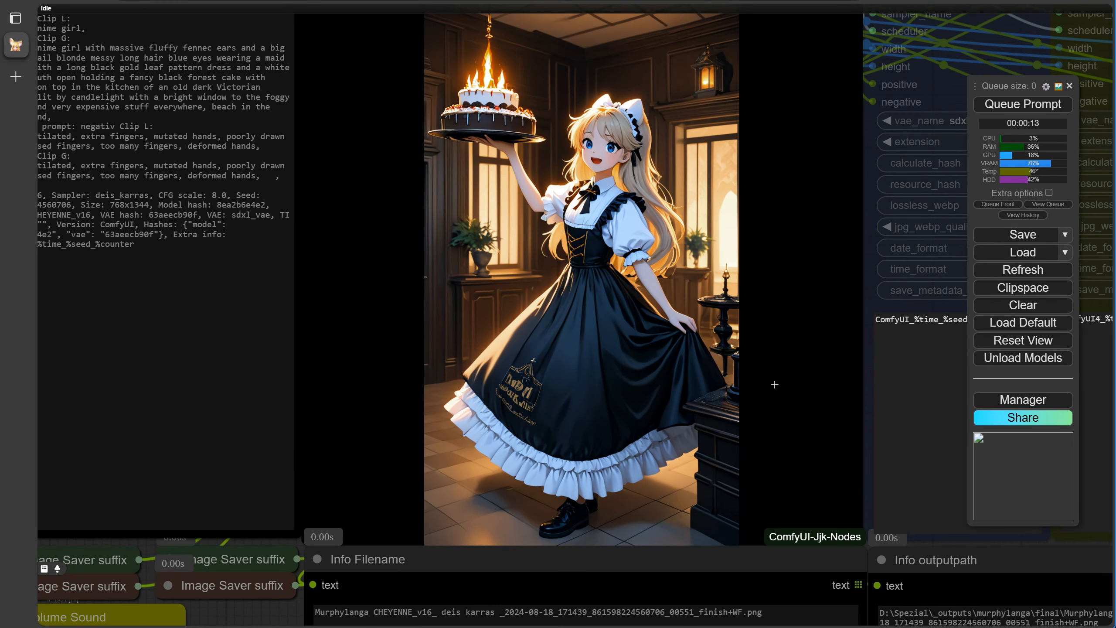
scroll(753, 135, down, 8)
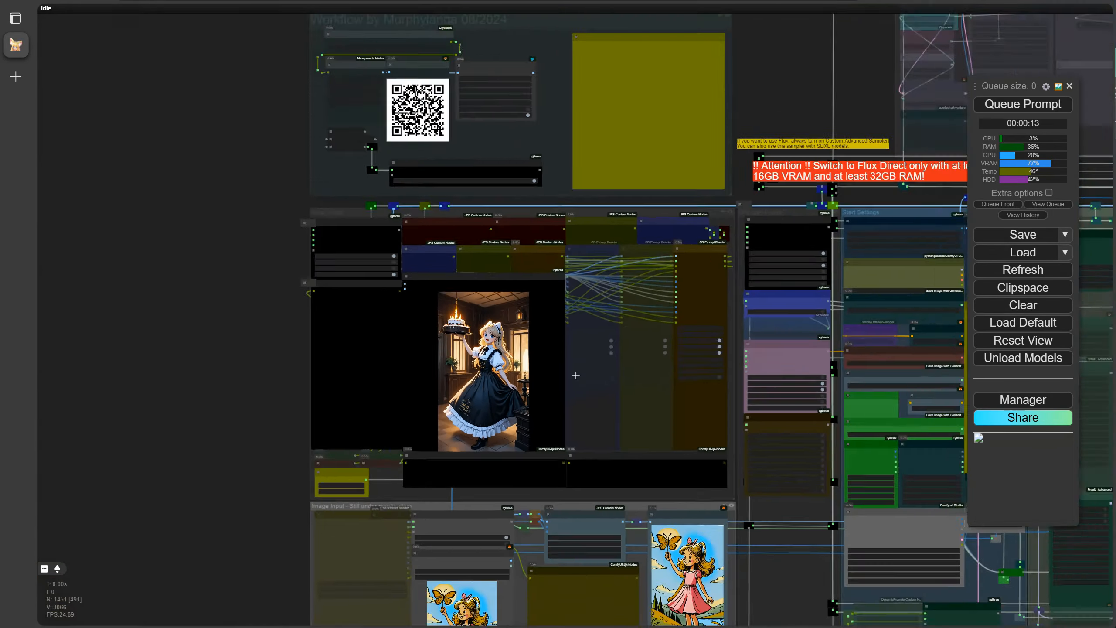
Enable SD Lora Loader 1 and set its Lora to EldritchComicsXL1.2.safetensors from the Styles_02 folder.
click(751, 132)
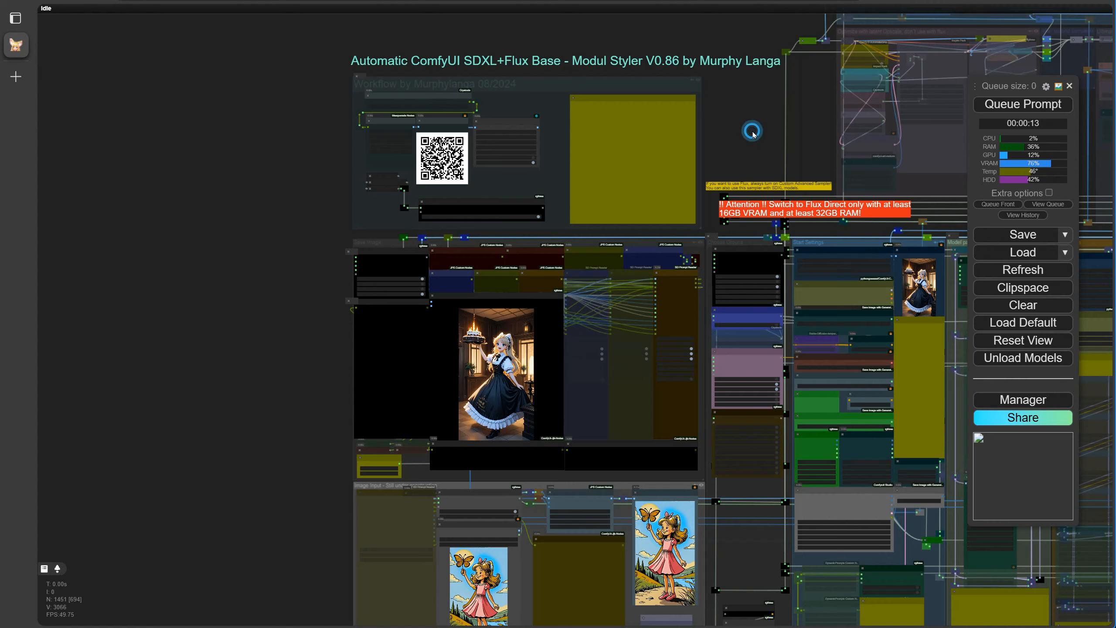
key(2)
click(409, 94)
scroll(370, 345, up, 4)
click(349, 322)
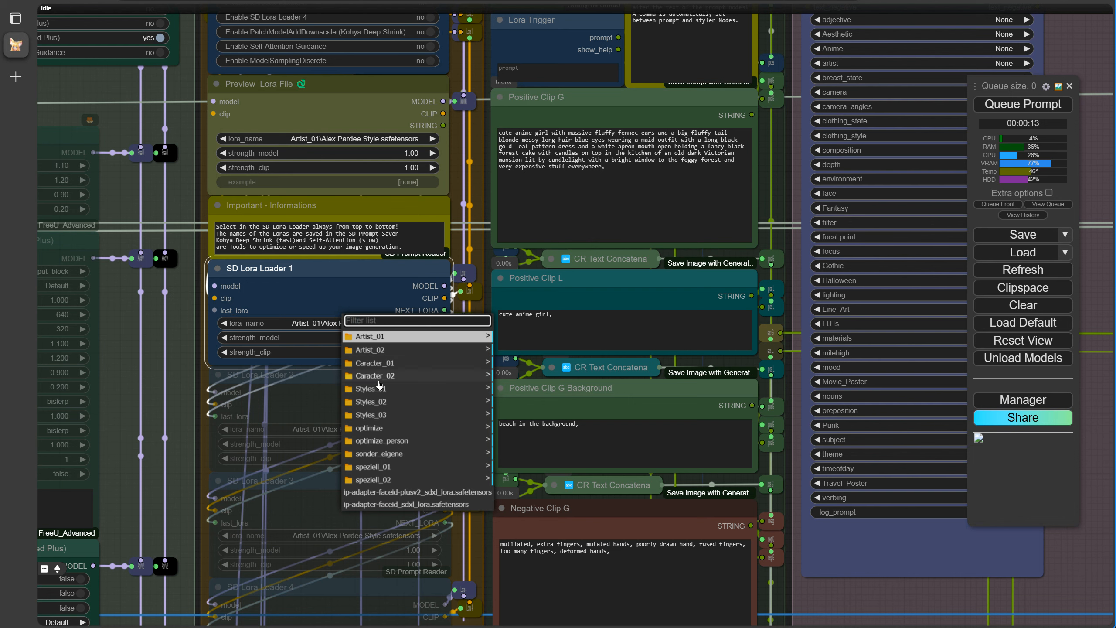
click(372, 401)
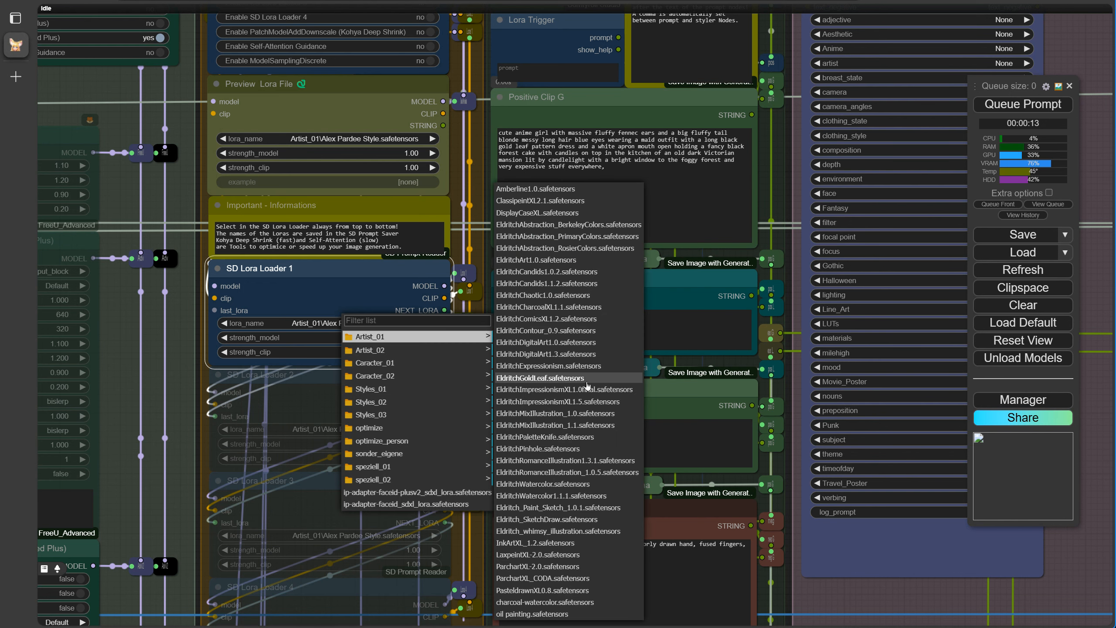
click(542, 319)
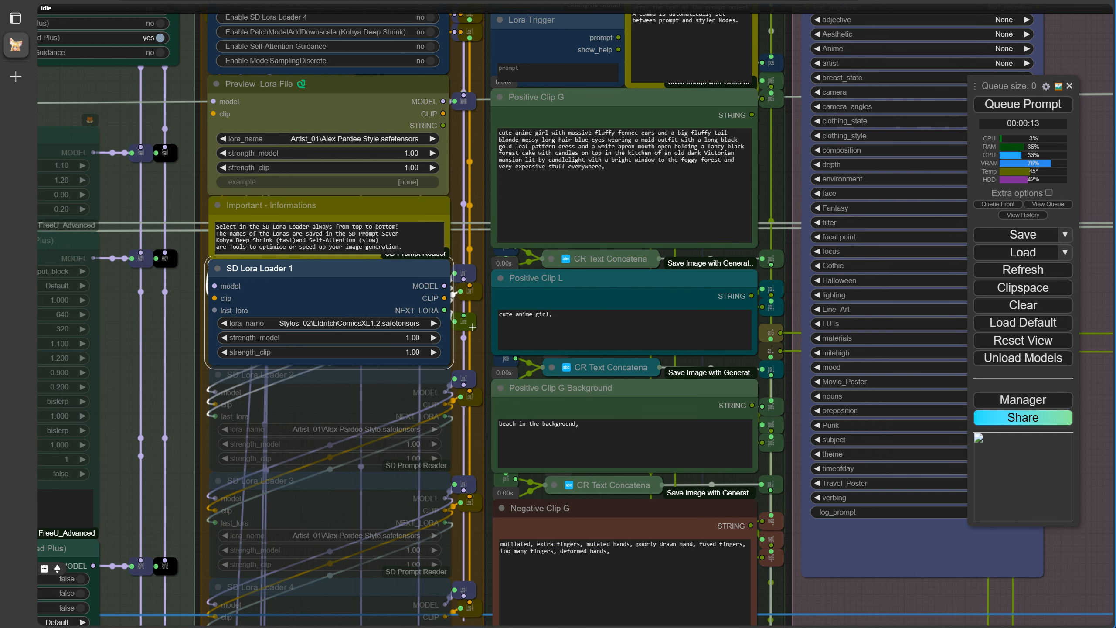
right_click(348, 325)
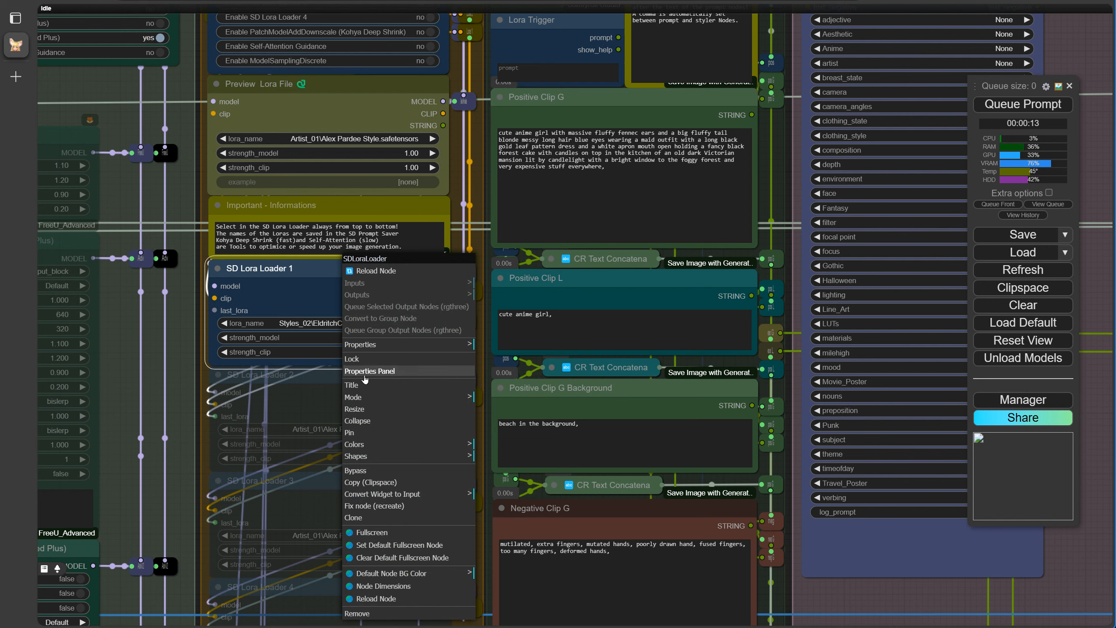
Set the Preview Lora File node to the matching Styles_02 Lora, EldritchComicsXL1.2.safetensors.
click(367, 140)
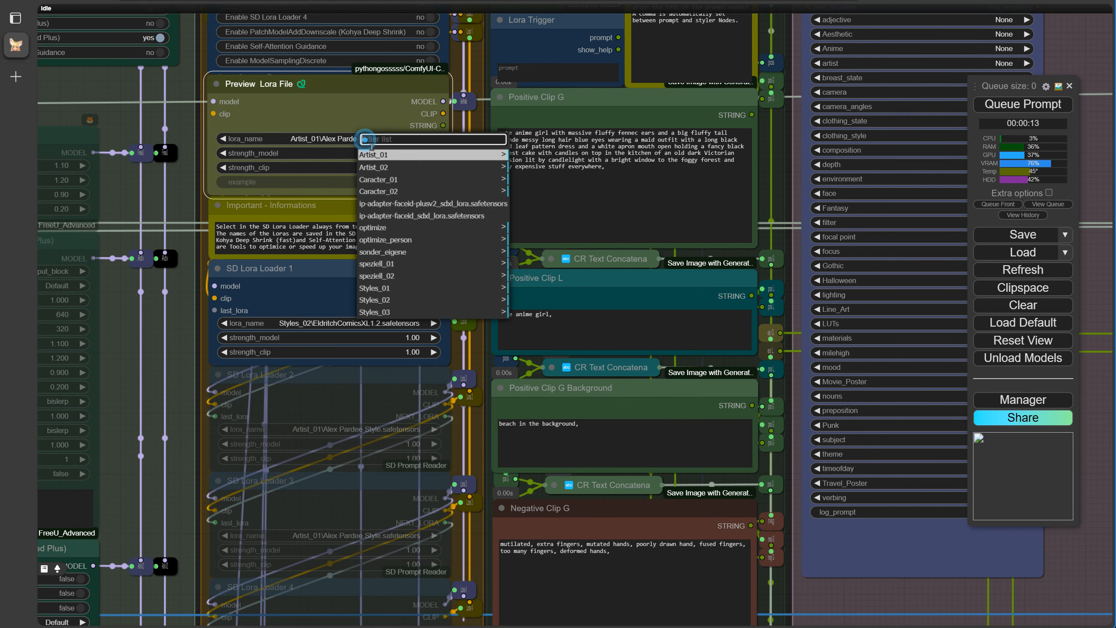
click(385, 300)
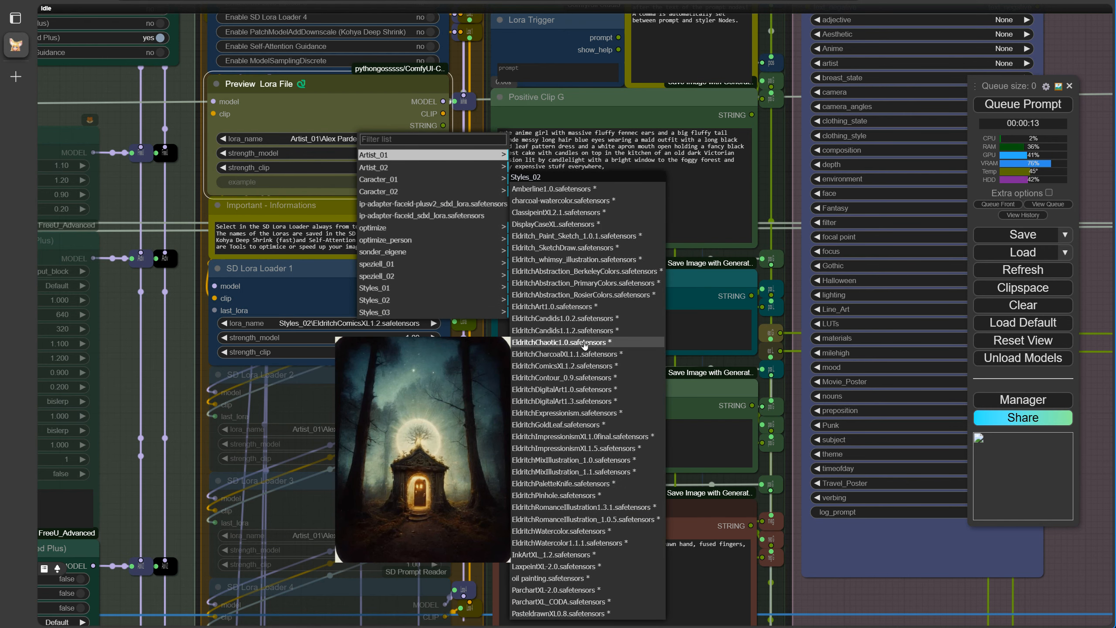
click(581, 366)
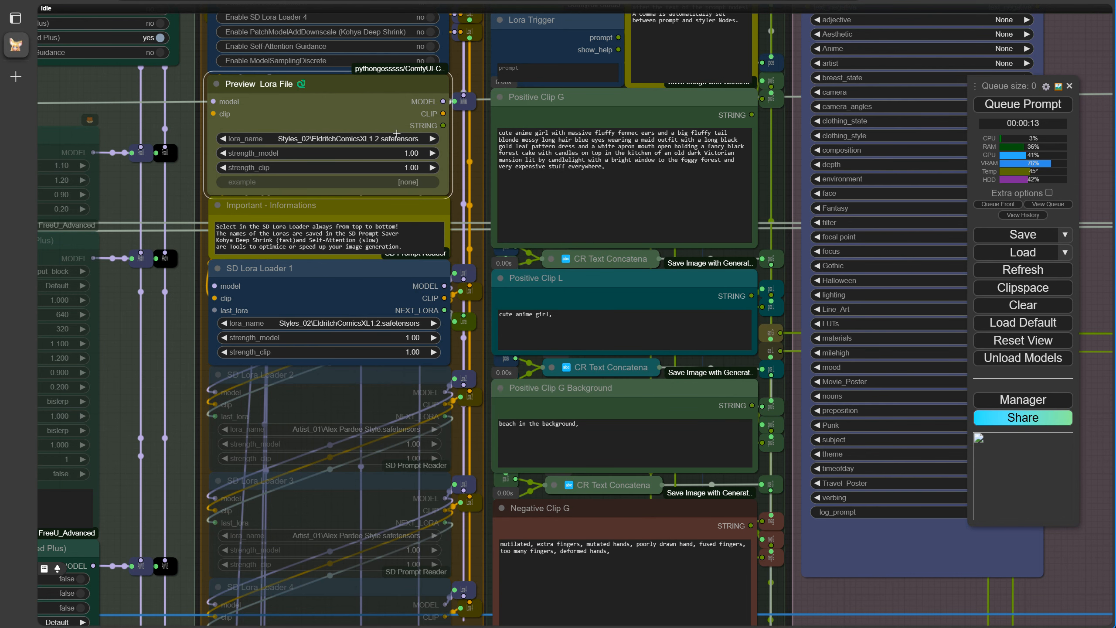
Copy the trained words "comic book" from the previewed Lora's information into the Lora Trigger prompt.
right_click(382, 138)
click(401, 187)
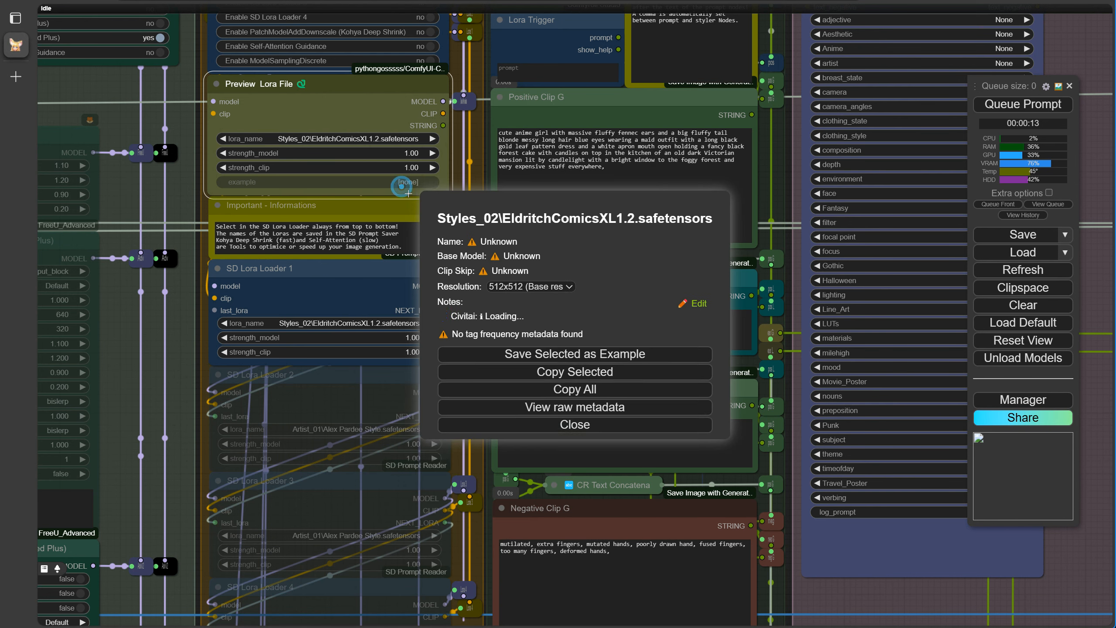
triple_click(449, 368)
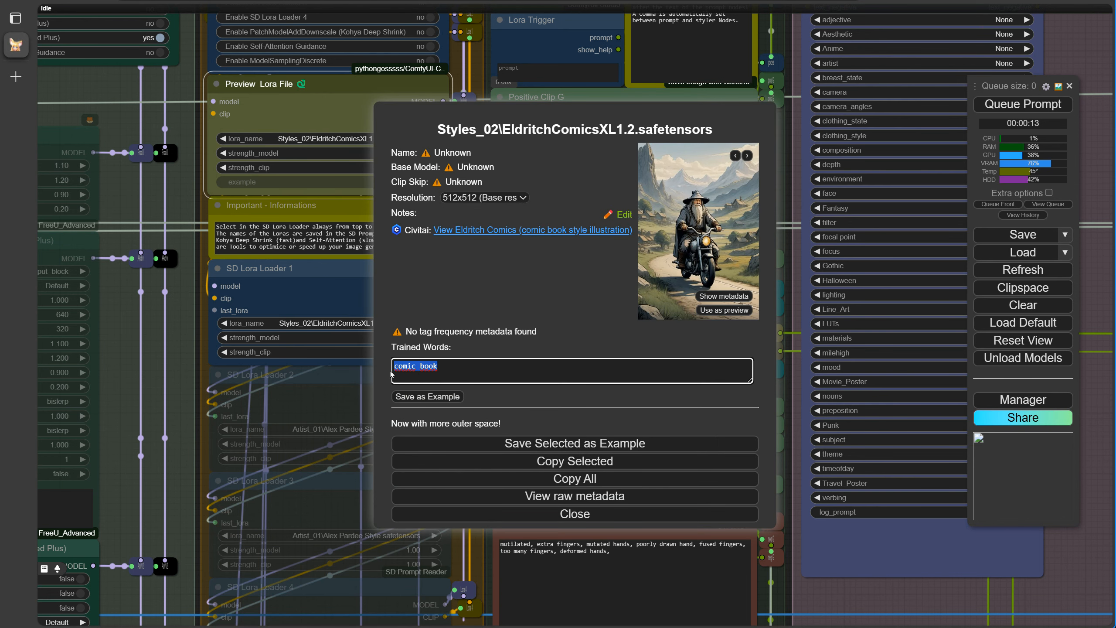
click(570, 513)
click(537, 76)
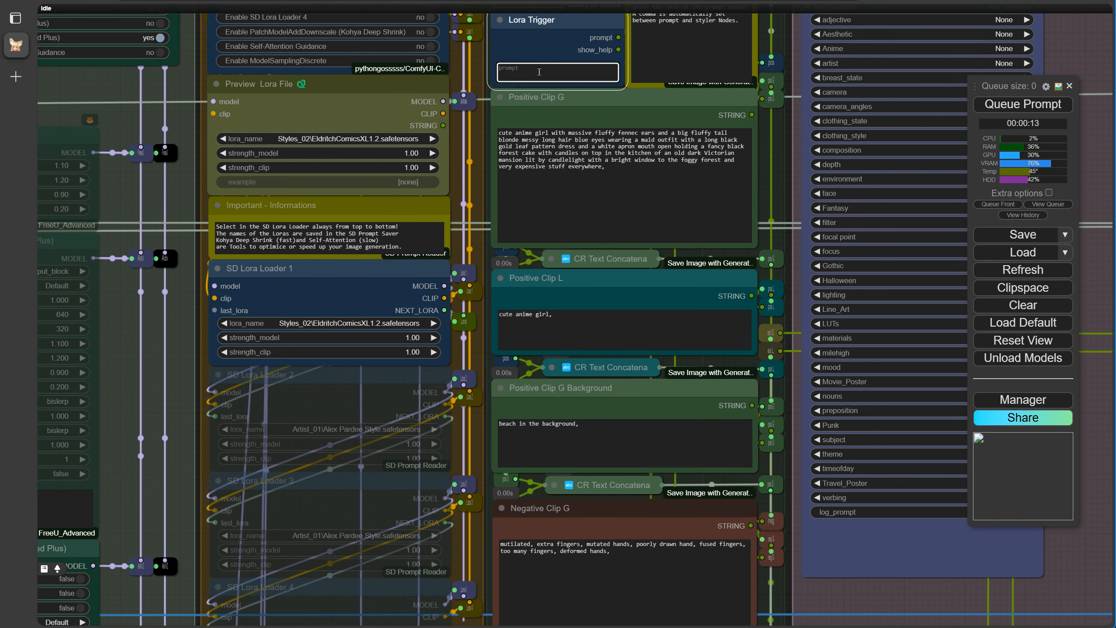
Queue the prompt with the comic Lora and its trigger words active, and inspect the generated image.
click(1046, 102)
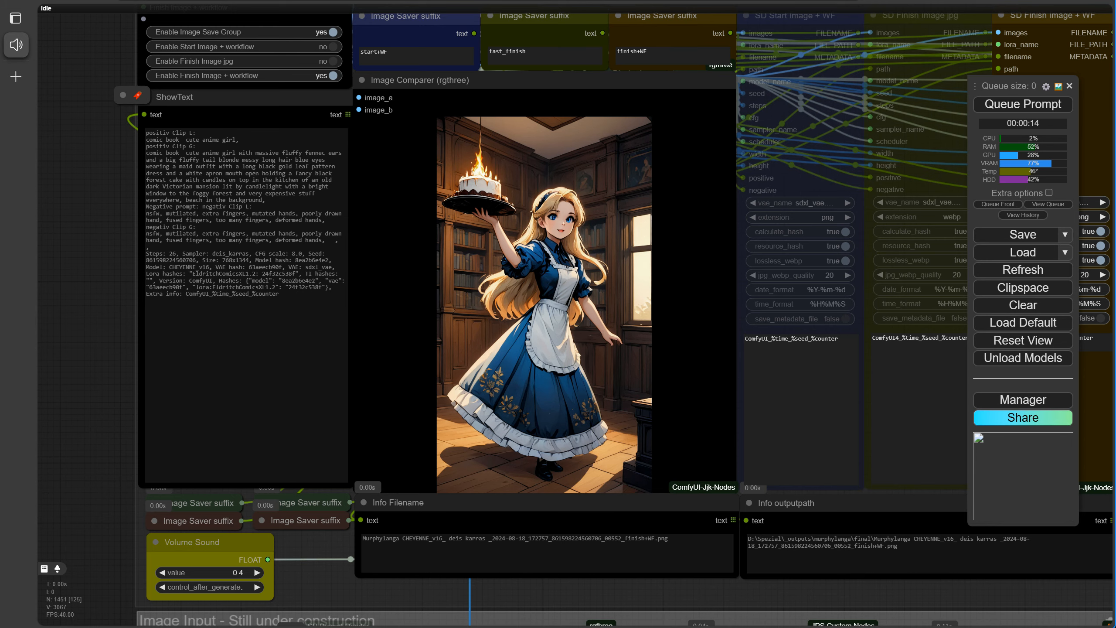
scroll(721, 289, up, 5)
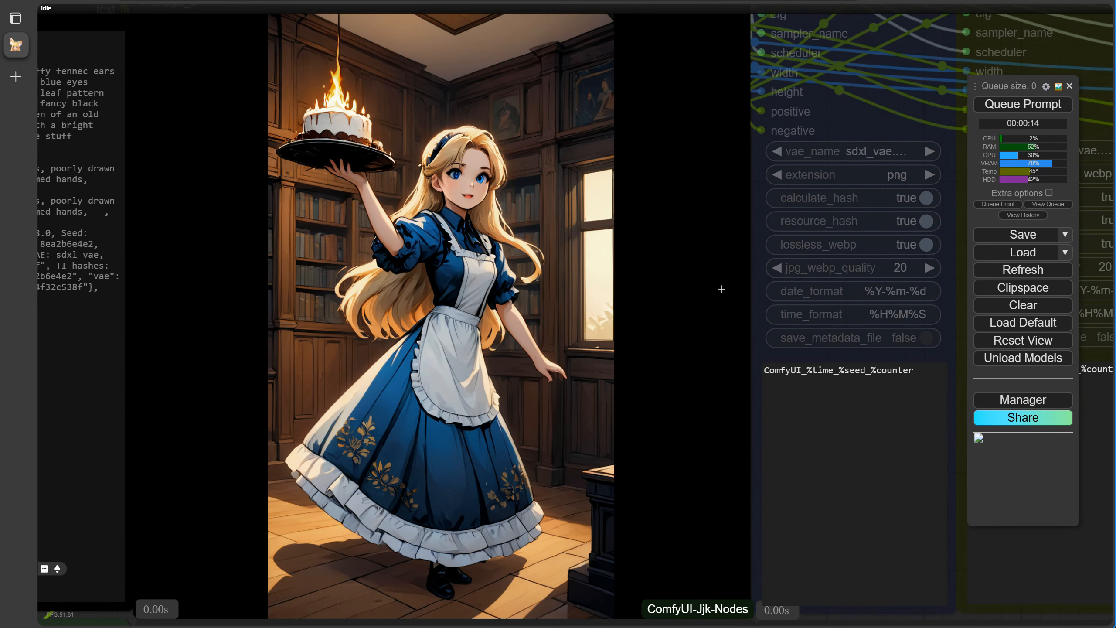
scroll(721, 289, down, 8)
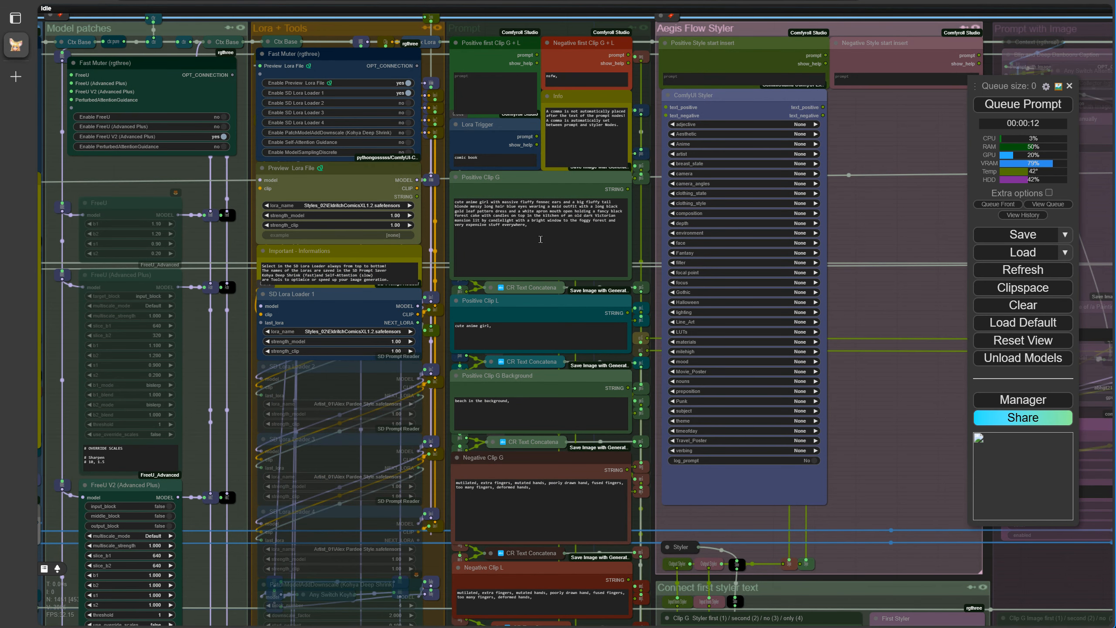
Shorten the Positive Clip G prompt to "girl" and the Positive Clip L prompt to "cute girl,".
scroll(918, 234, up, 7)
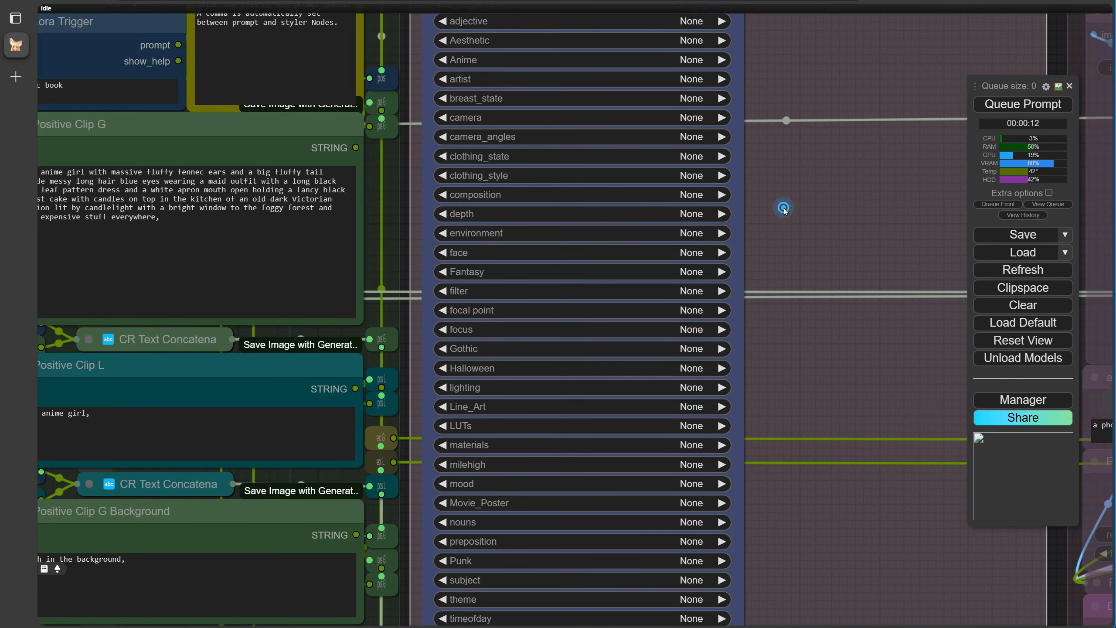
drag(782, 209, 950, 249)
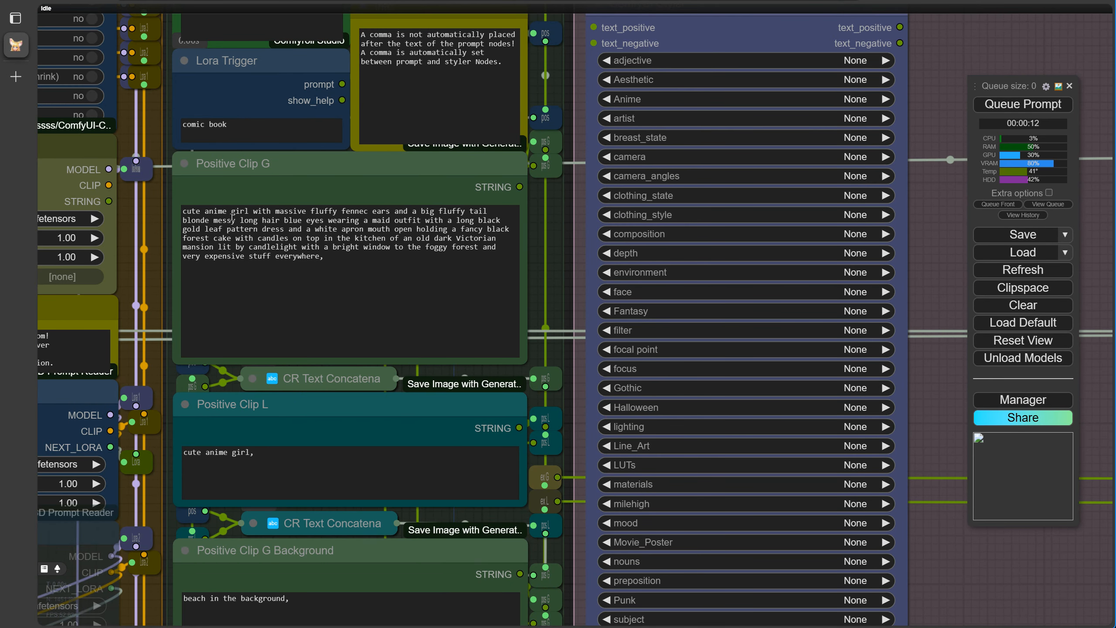
drag(230, 211, 167, 205)
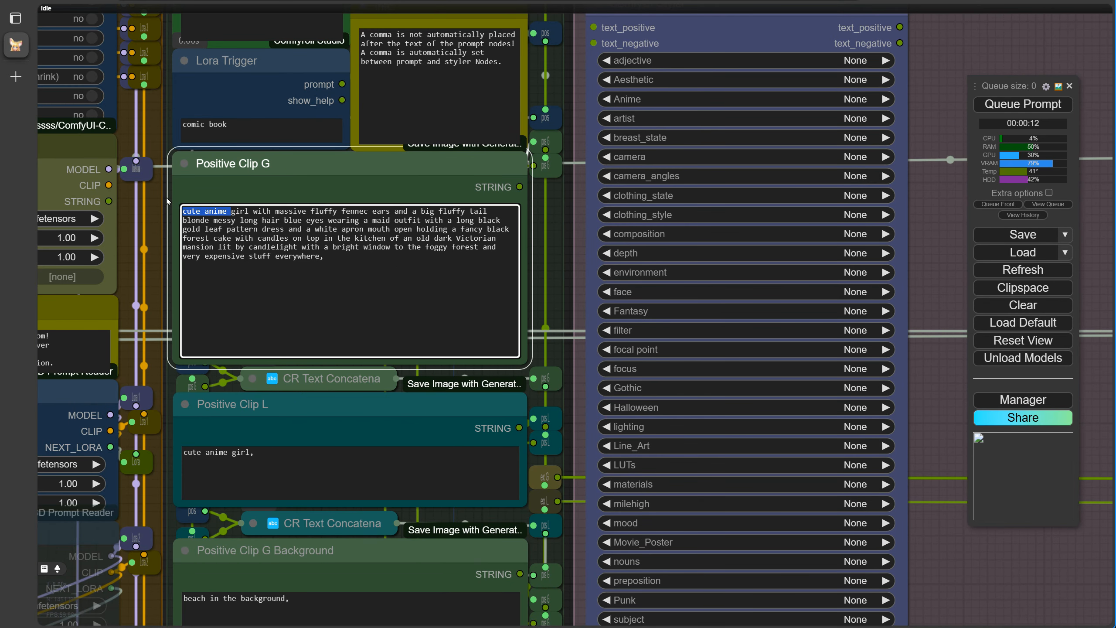
key(BackSpace)
drag(312, 269, 386, 284)
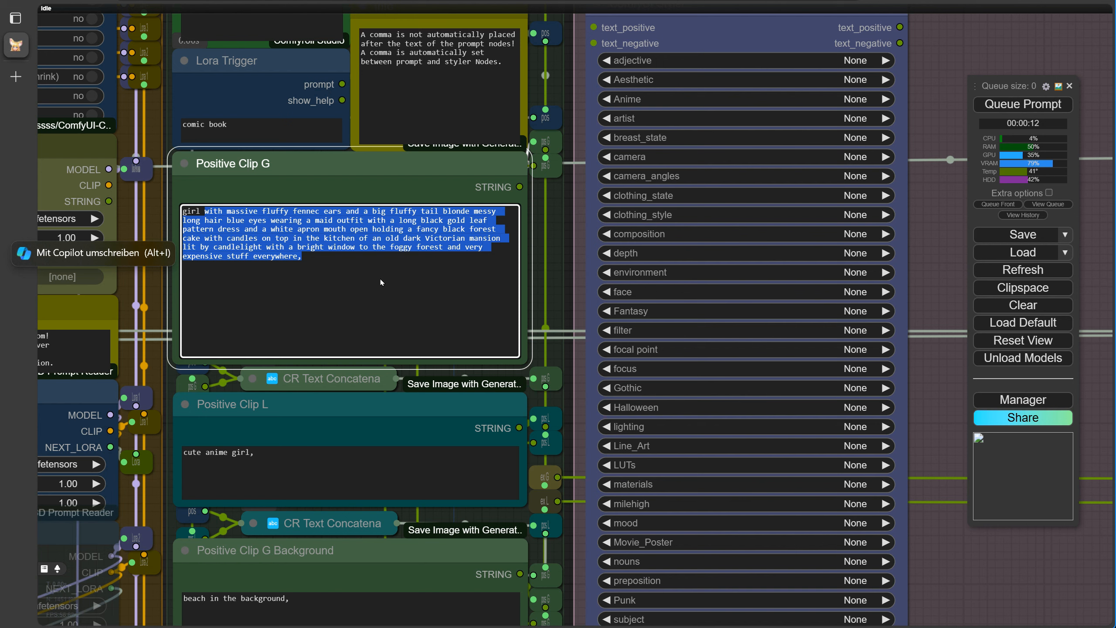
key(BackSpace)
double_click(214, 452)
key(BackSpace)
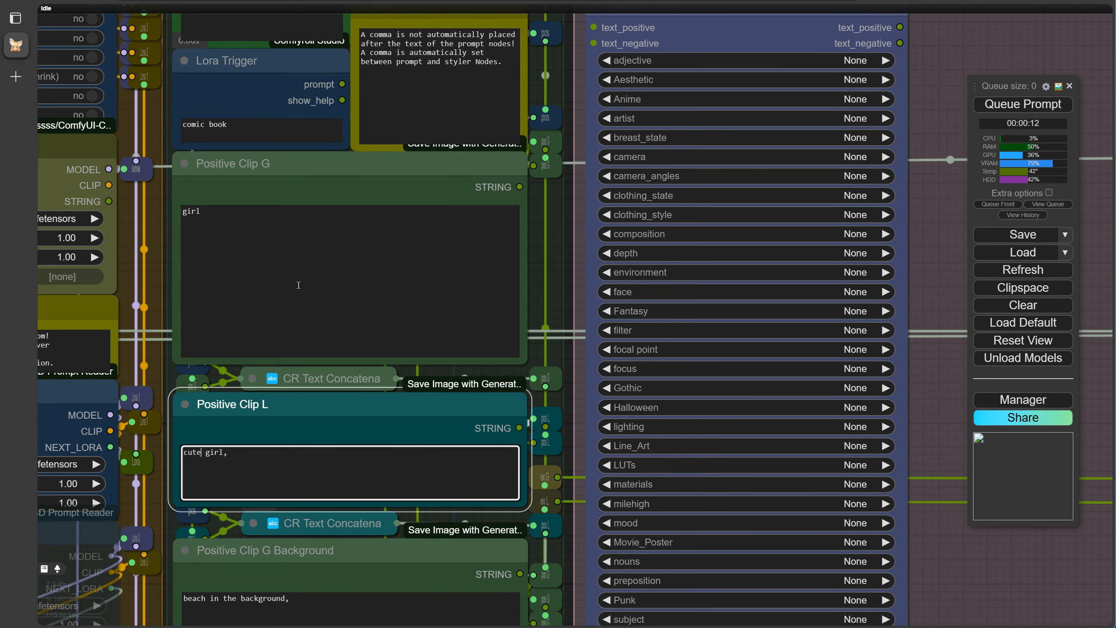
Set the Anime style in the ComfyUI Styler node to Cultural Festival.
scroll(659, 221, down, 1)
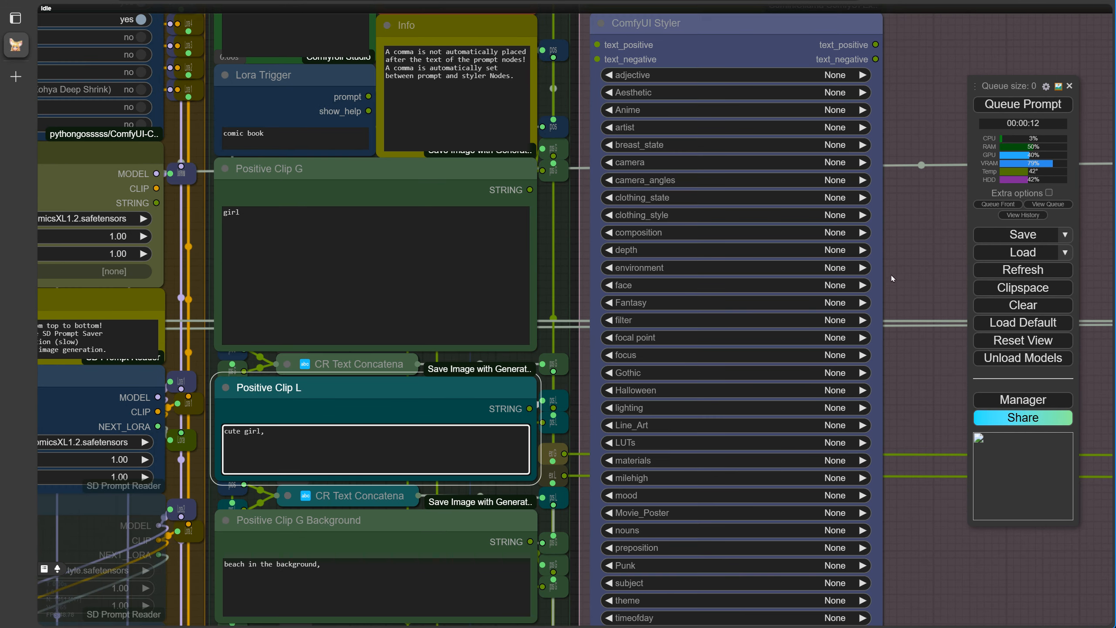
click(666, 115)
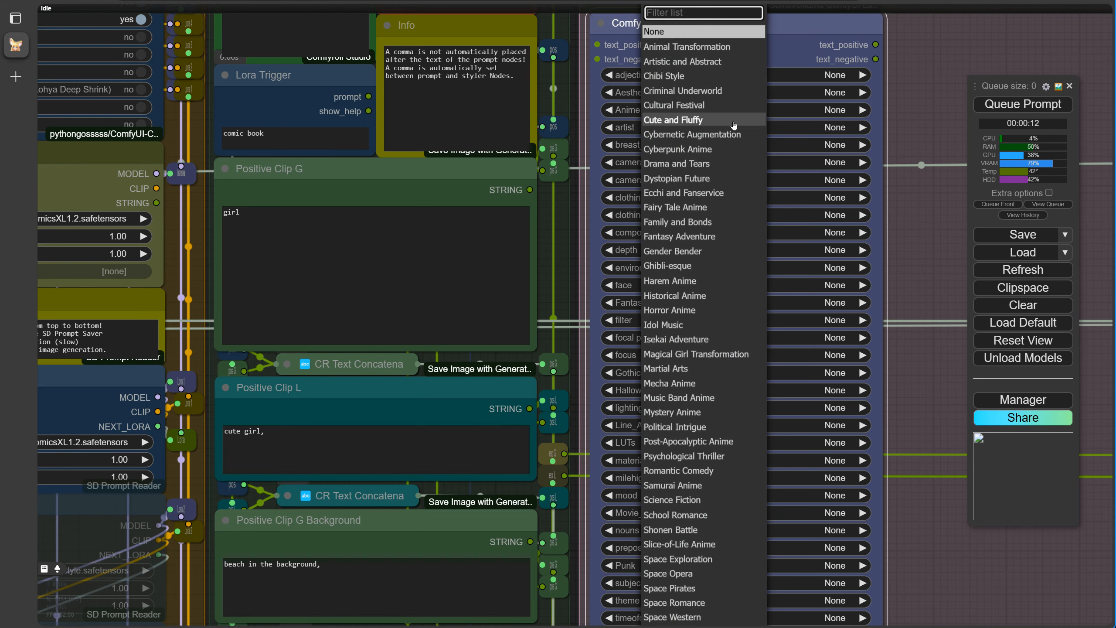
click(685, 111)
Set the Clip G Styler order value to 1 in the first styler group, queue the prompt and inspect the generated image.
scroll(830, 535, down, 5)
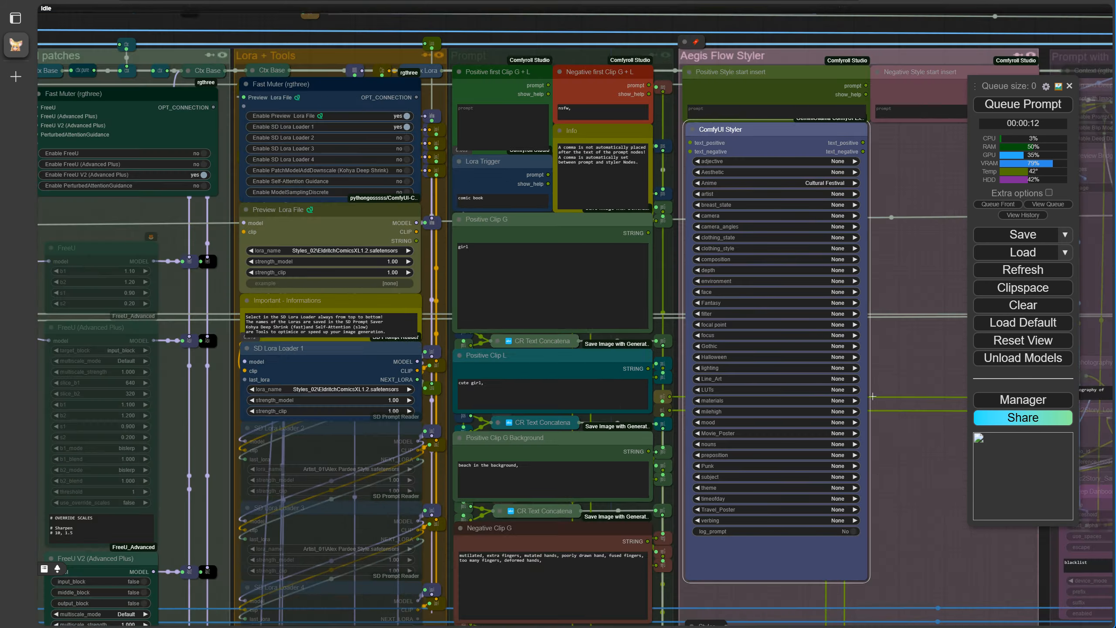
scroll(477, 435, up, 6)
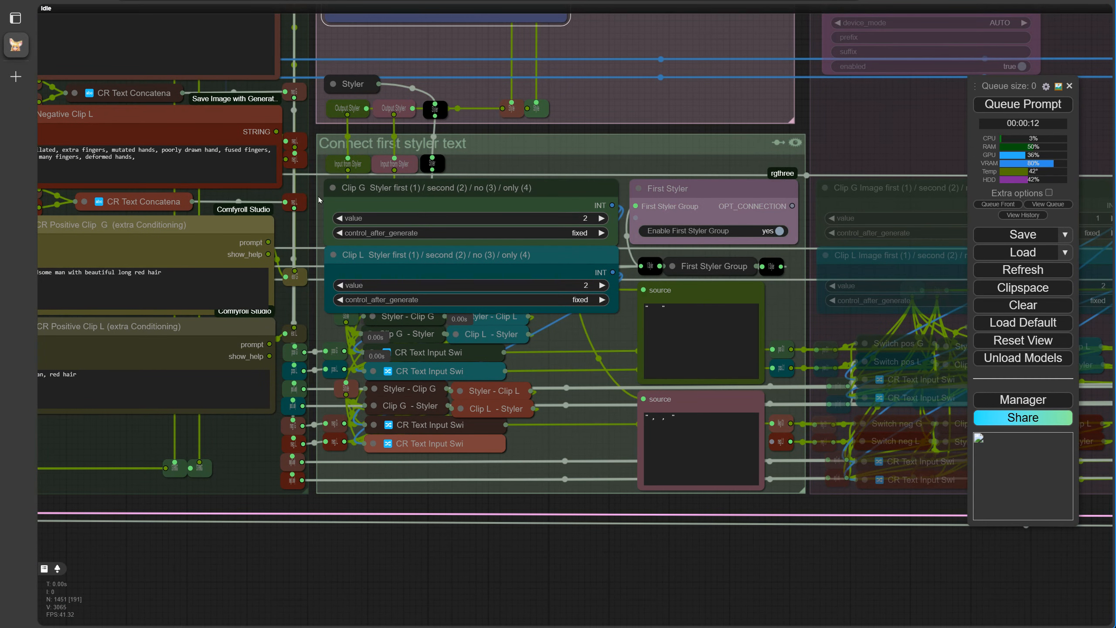
click(348, 221)
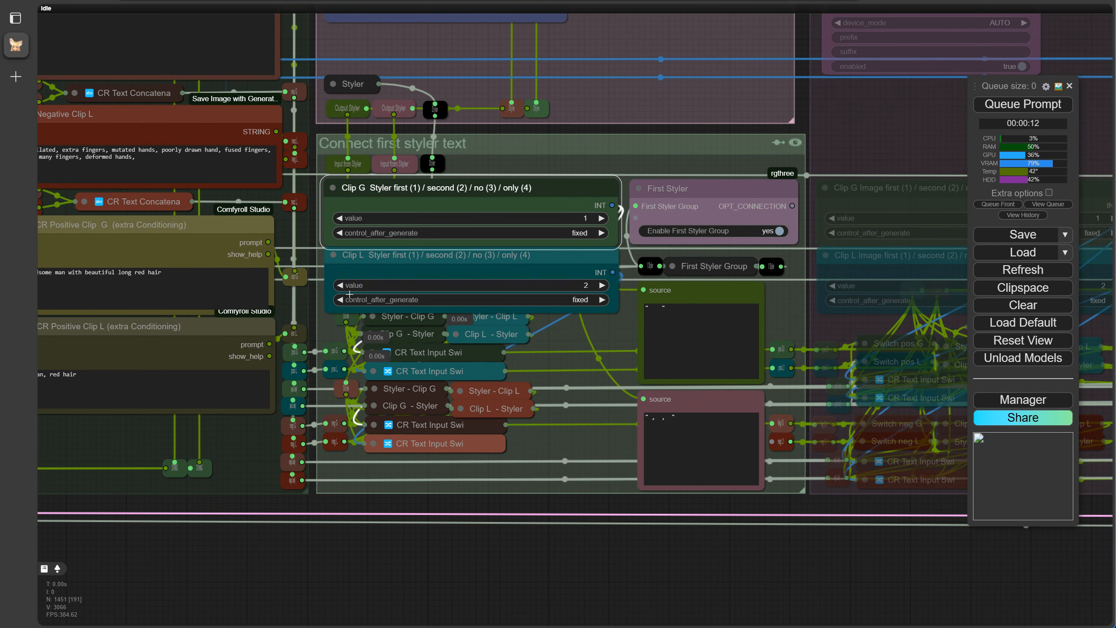
click(1033, 106)
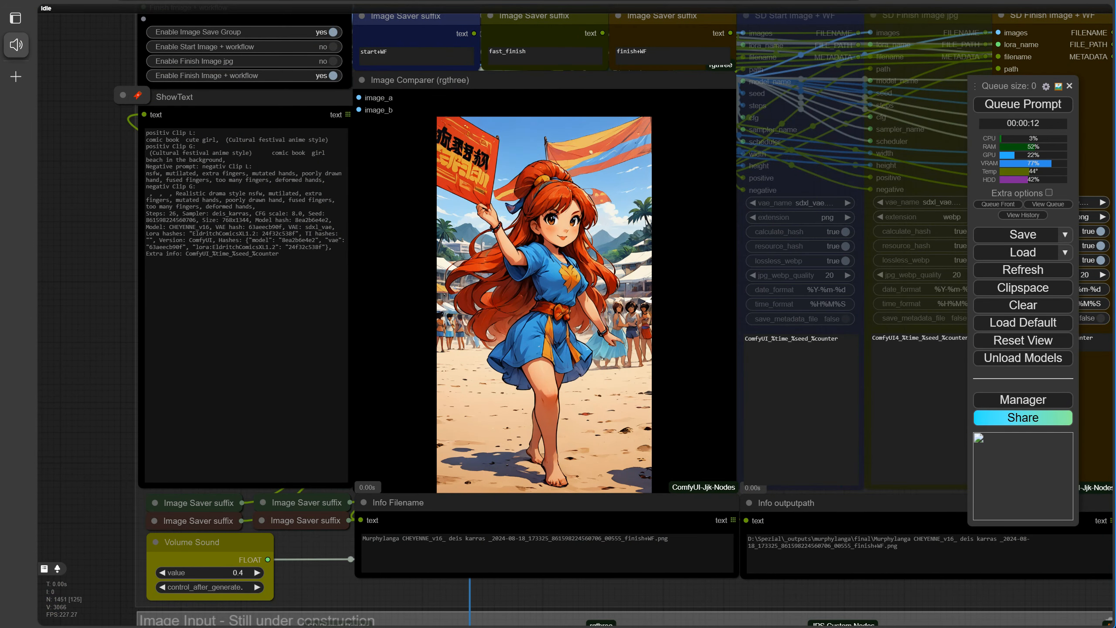
scroll(922, 585, down, 2)
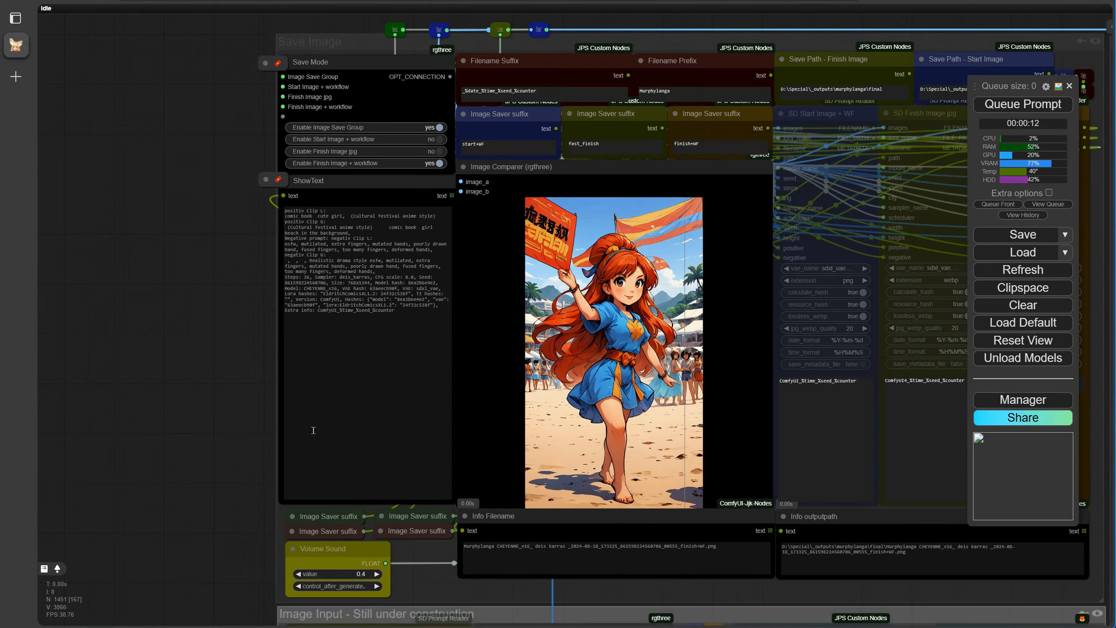
Set the Gothic style in the ComfyUI Styler node to Gothic Castle Ruins.
key(2)
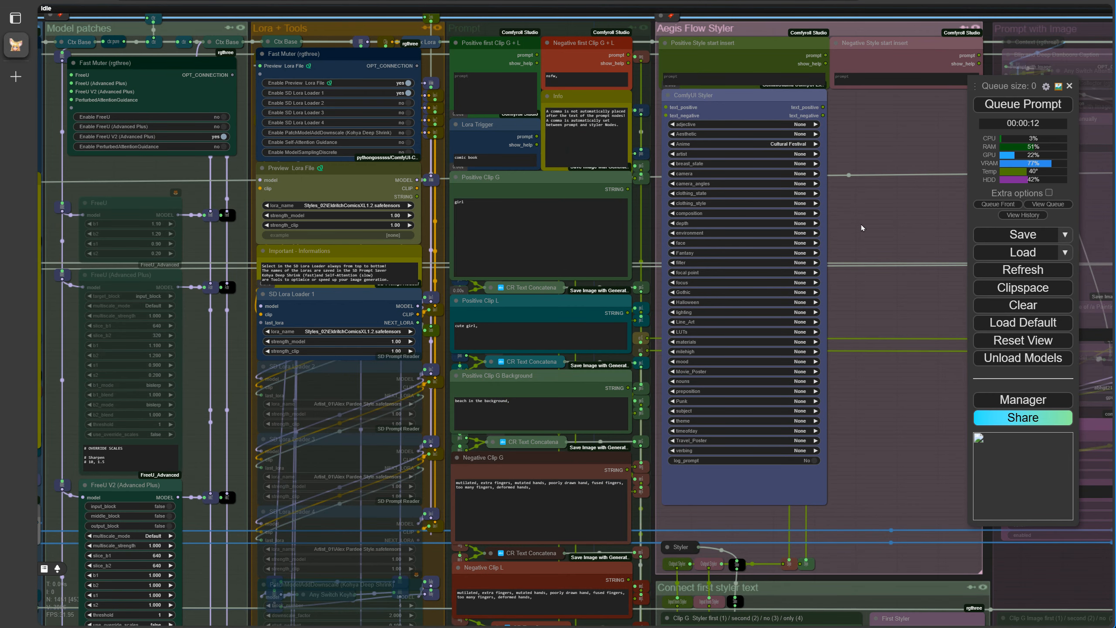
scroll(862, 227, up, 5)
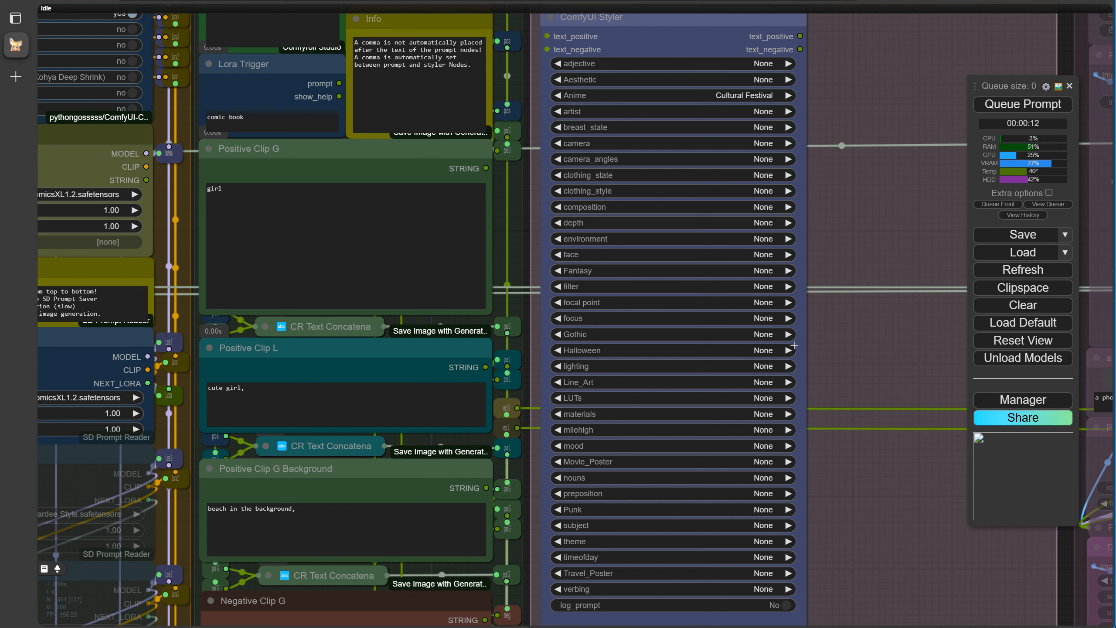
click(646, 342)
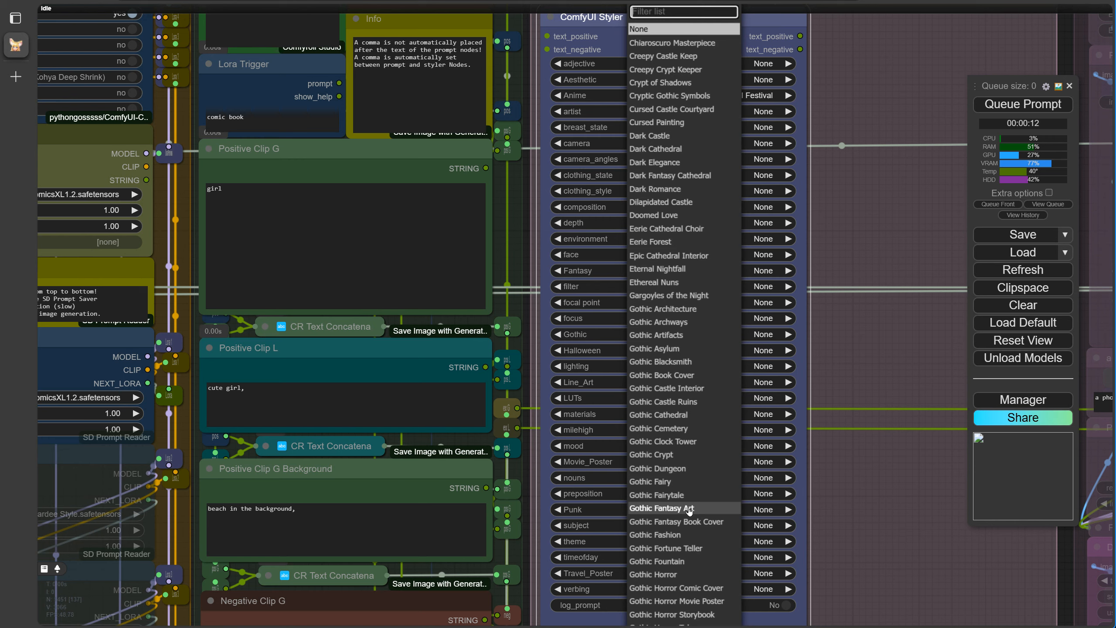
click(692, 401)
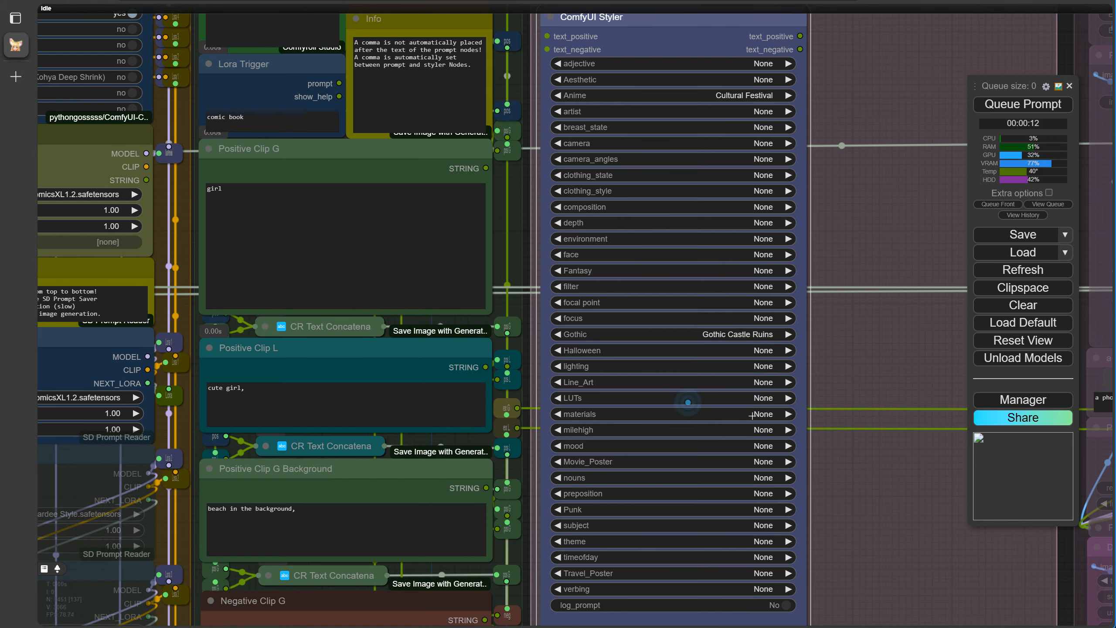
Disable Multi Controlnet 2 in the Open Pose Controlnet group and queue the prompt.
scroll(689, 402, down, 6)
drag(399, 422, 26, 373)
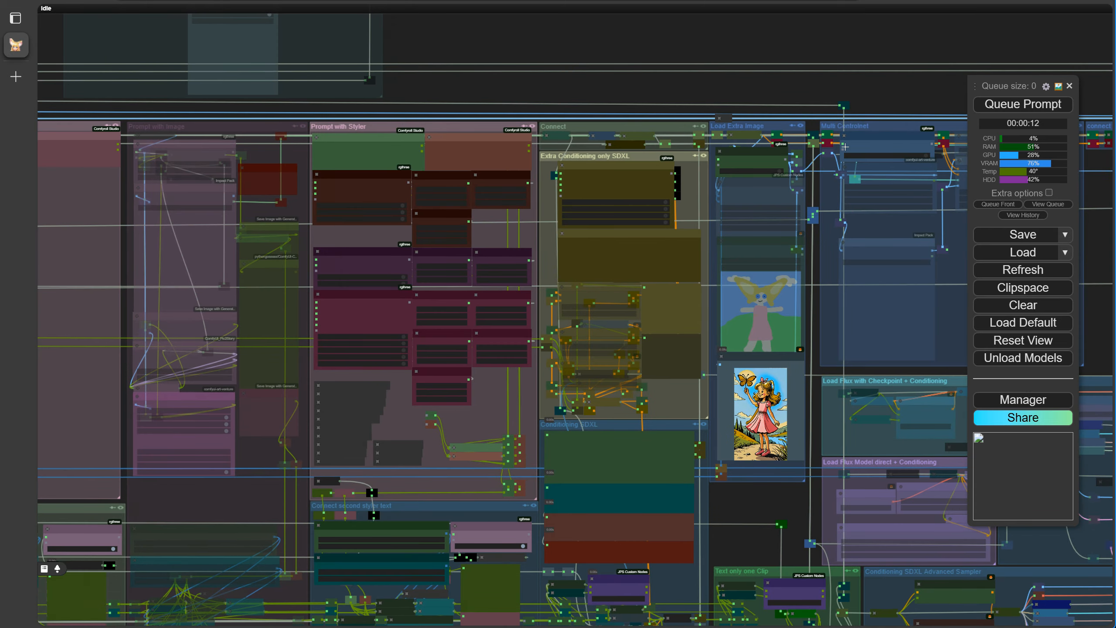
scroll(844, 147, down, 3)
drag(883, 98, 315, 118)
scroll(650, 203, up, 4)
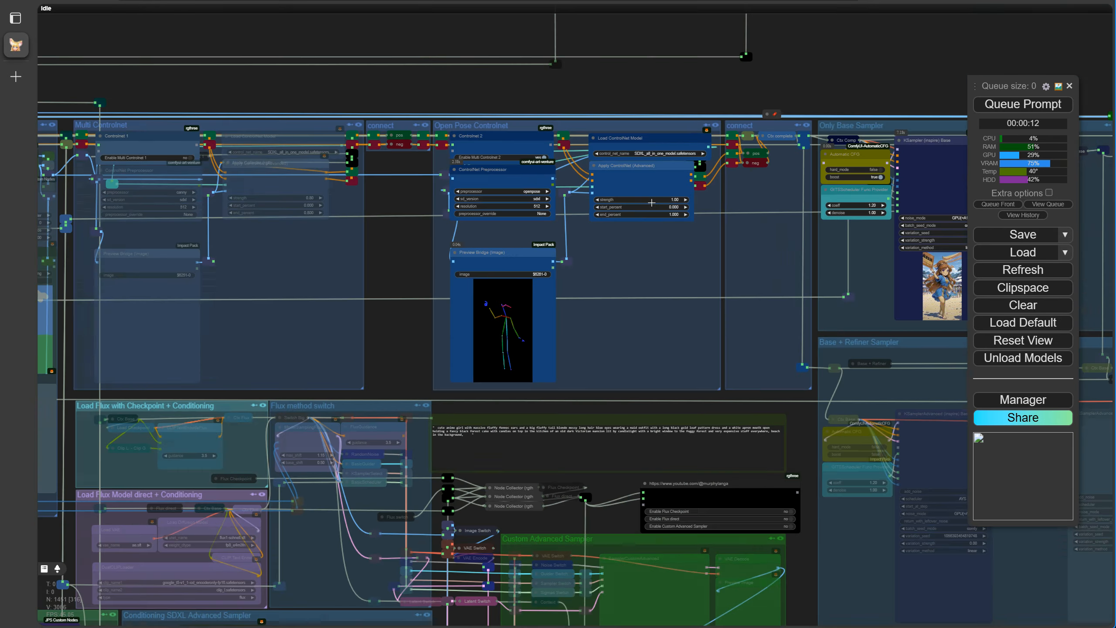
scroll(651, 203, up, 4)
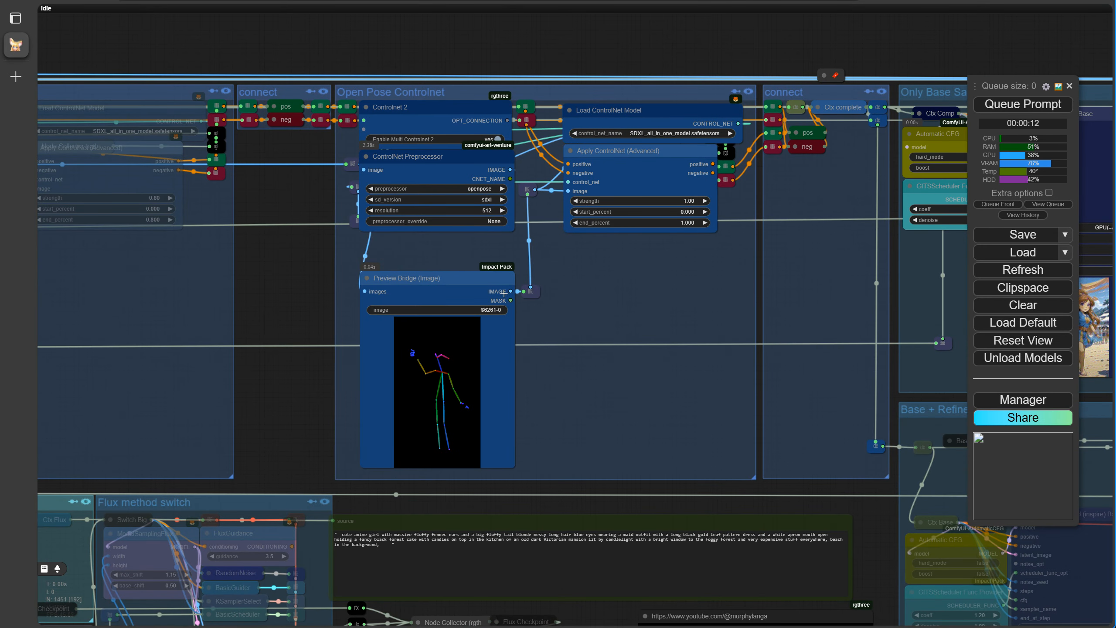
click(506, 140)
click(1034, 110)
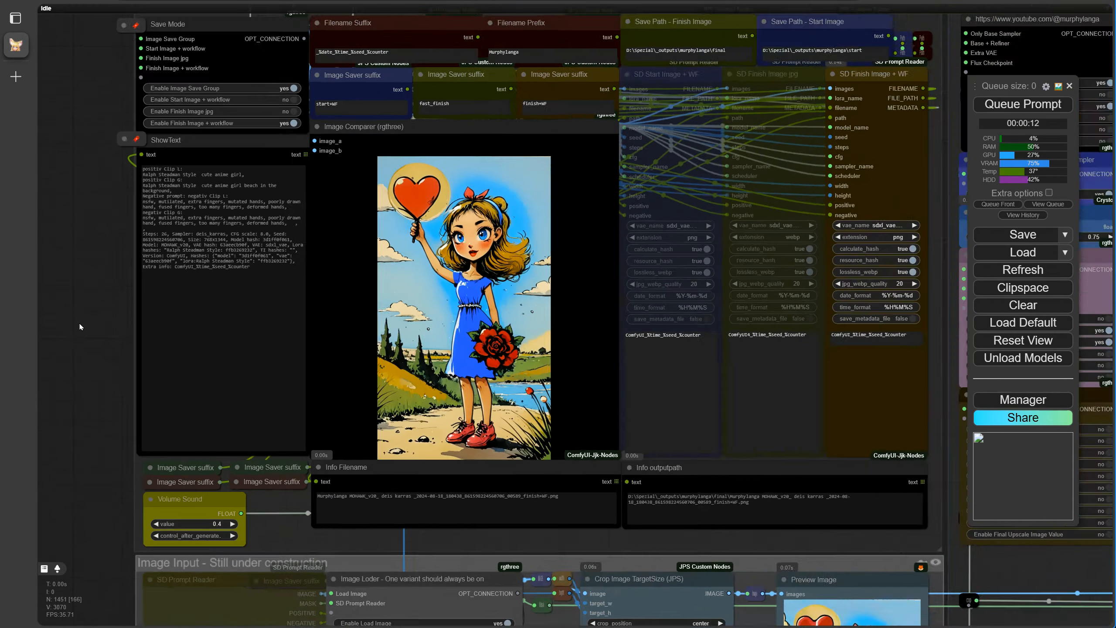
Disable Image to Image for the Only Base Sampler and queue the prompt.
scroll(80, 319, down, 3)
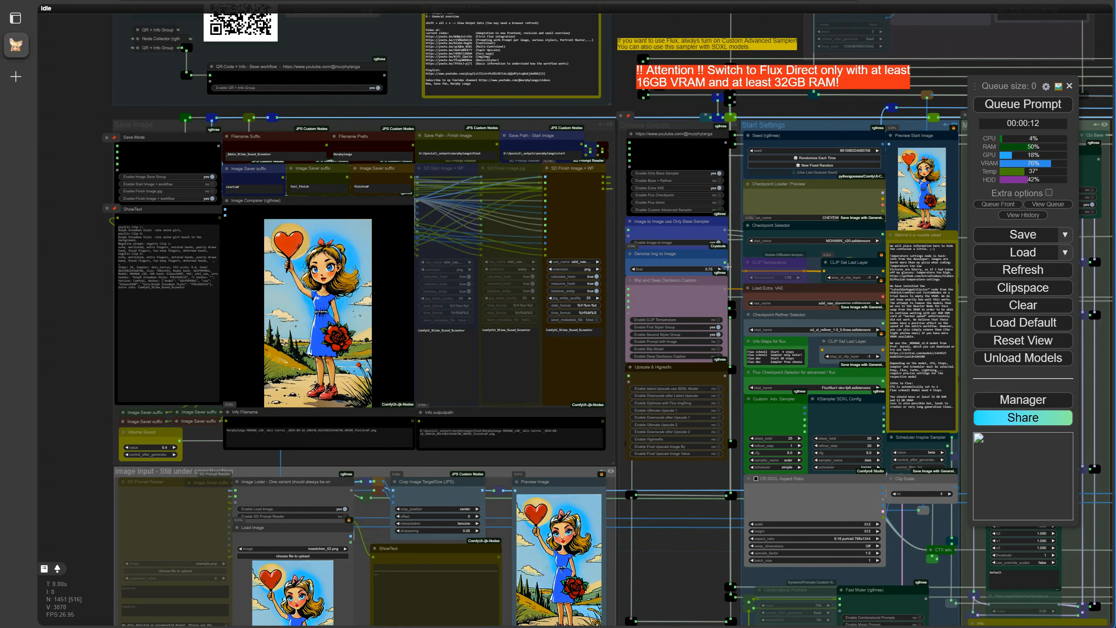
click(725, 246)
click(725, 245)
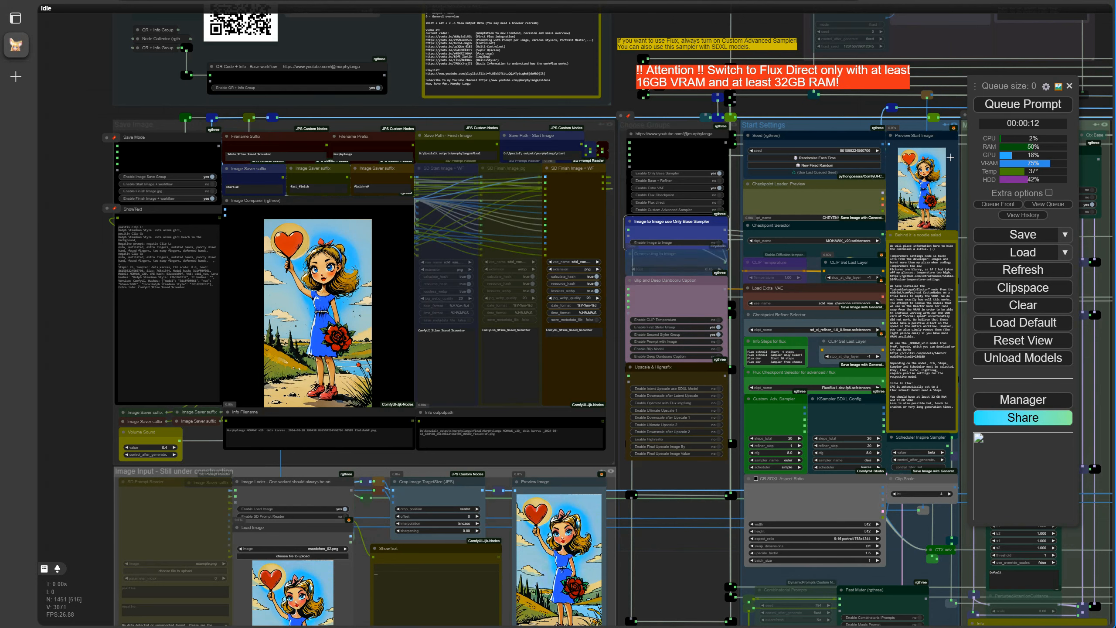
click(1003, 110)
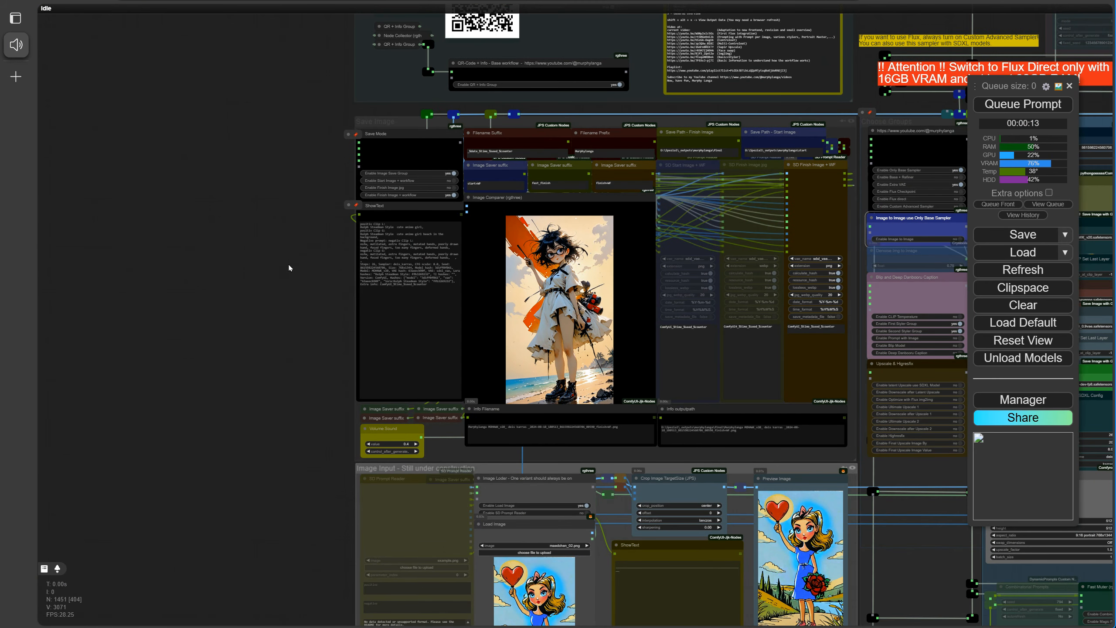
Inspect the generated image in the Image Comparer and stop the canvas from following execution.
scroll(272, 283, up, 5)
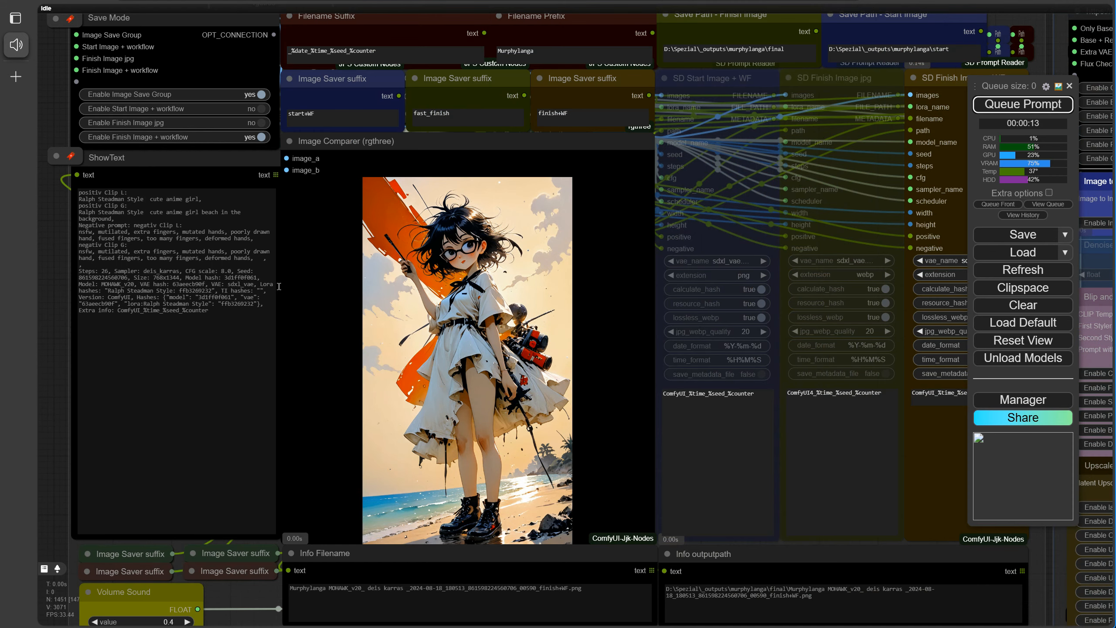
right_click(65, 342)
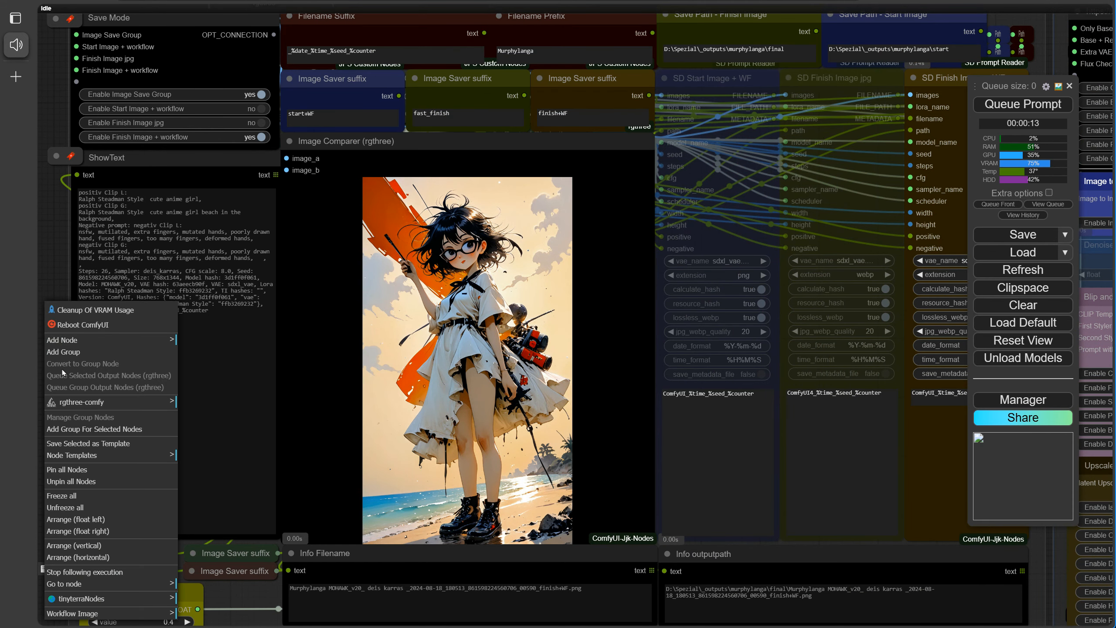
click(75, 575)
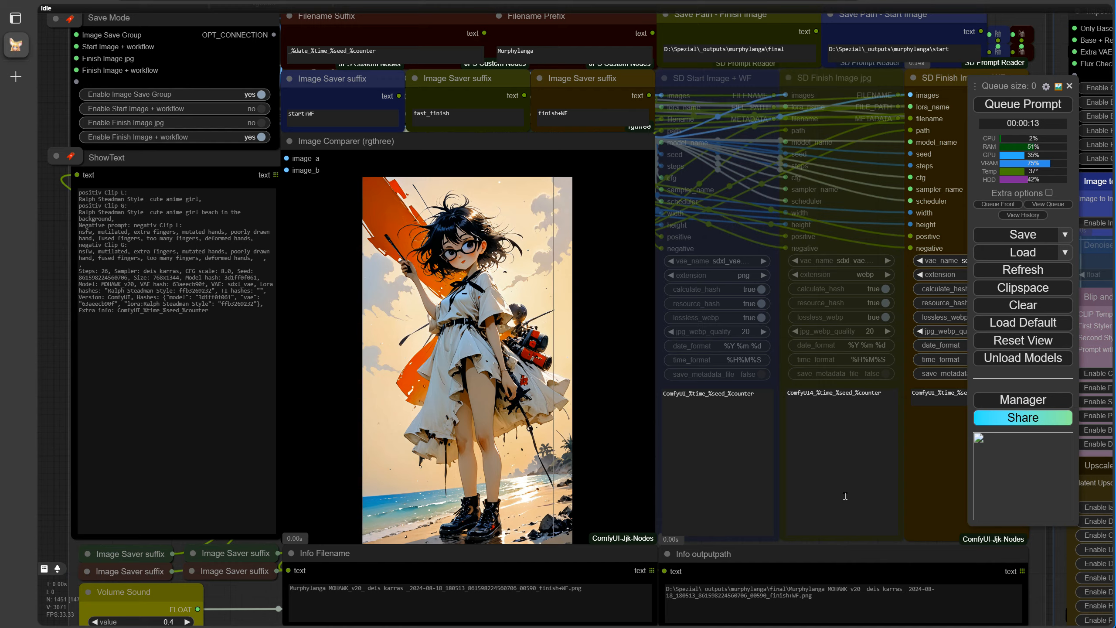
Set SD Lora Loader 1 to fractal-art.v1.safetensors from the Caracter_02 folder.
scroll(305, 364, down, 1)
scroll(444, 332, down, 6)
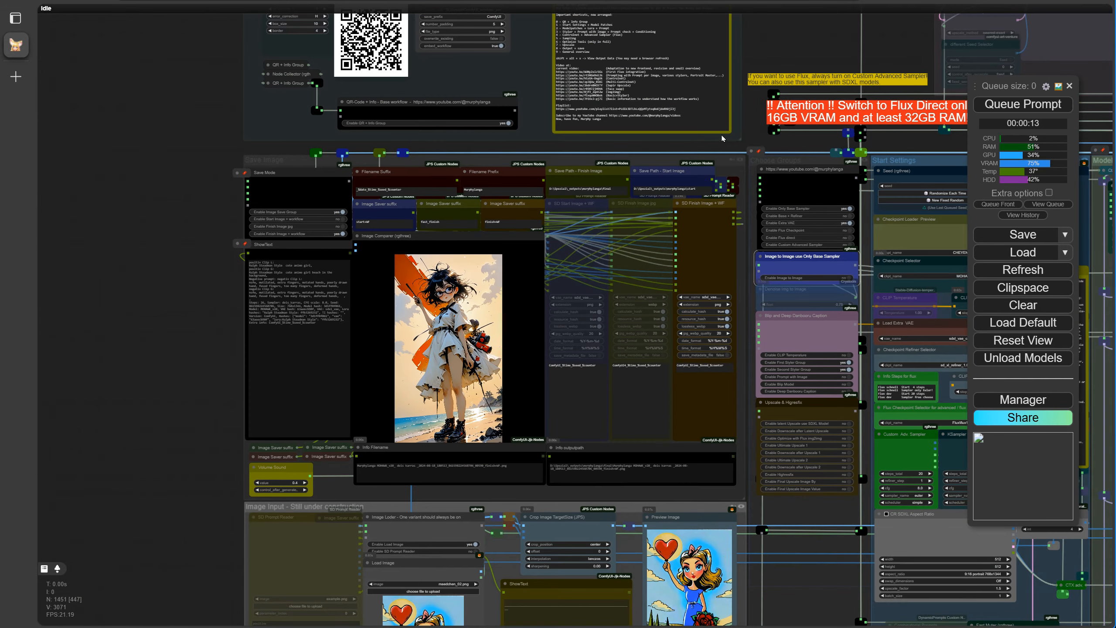
key(2)
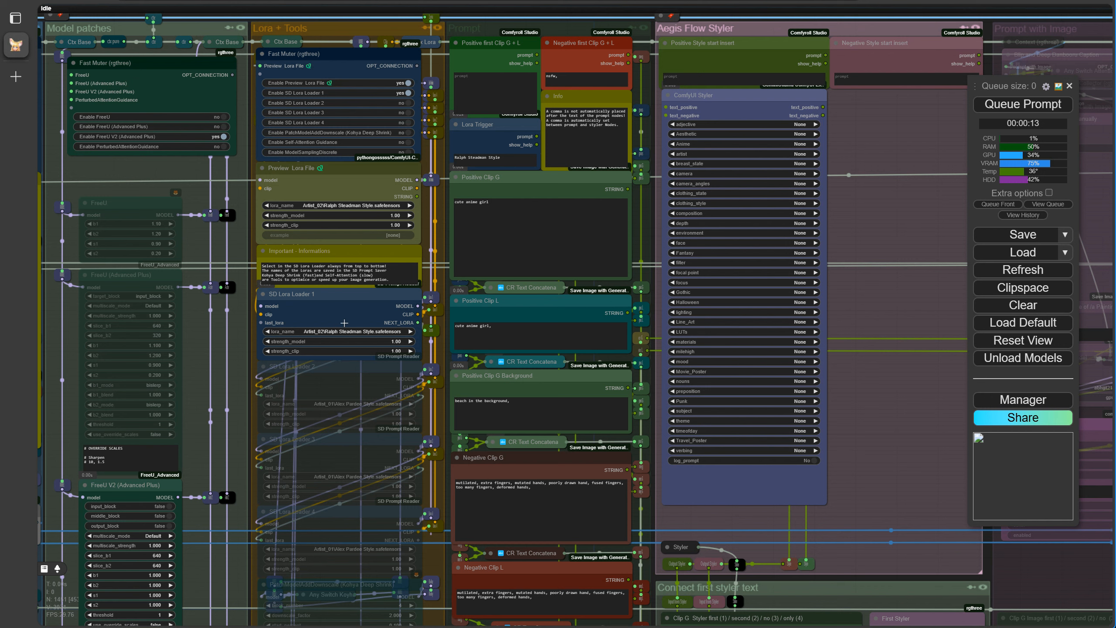
click(344, 332)
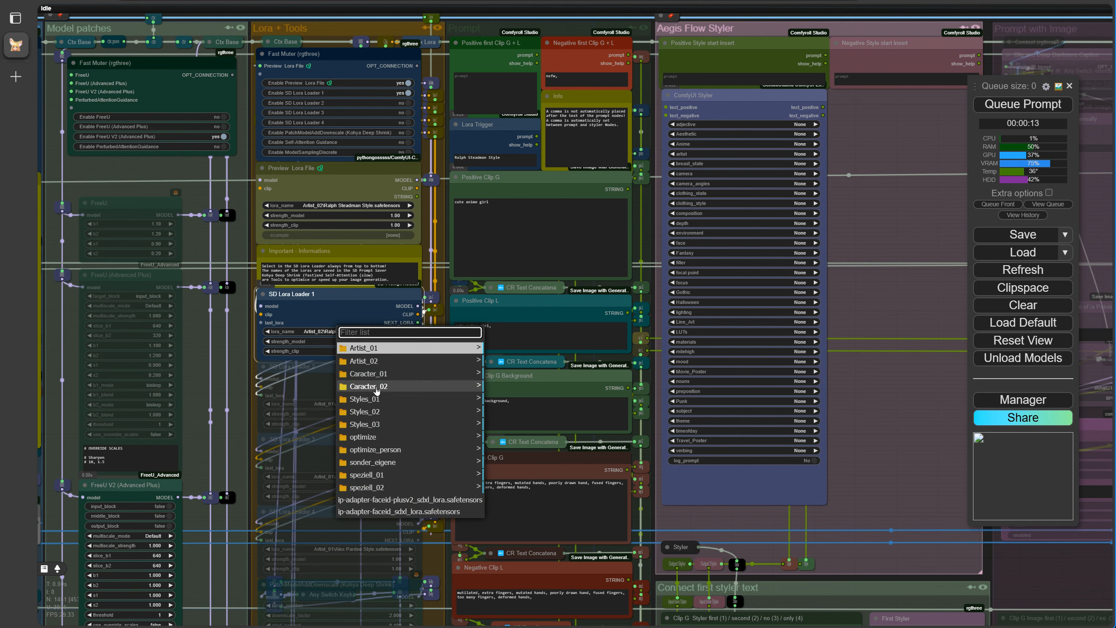
click(372, 385)
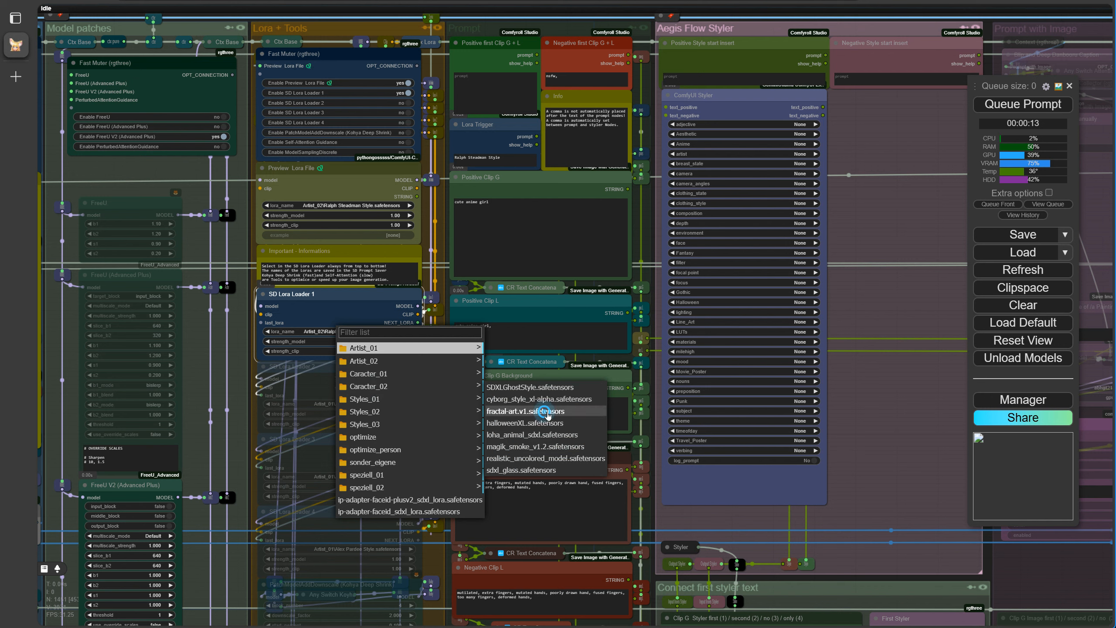
click(548, 413)
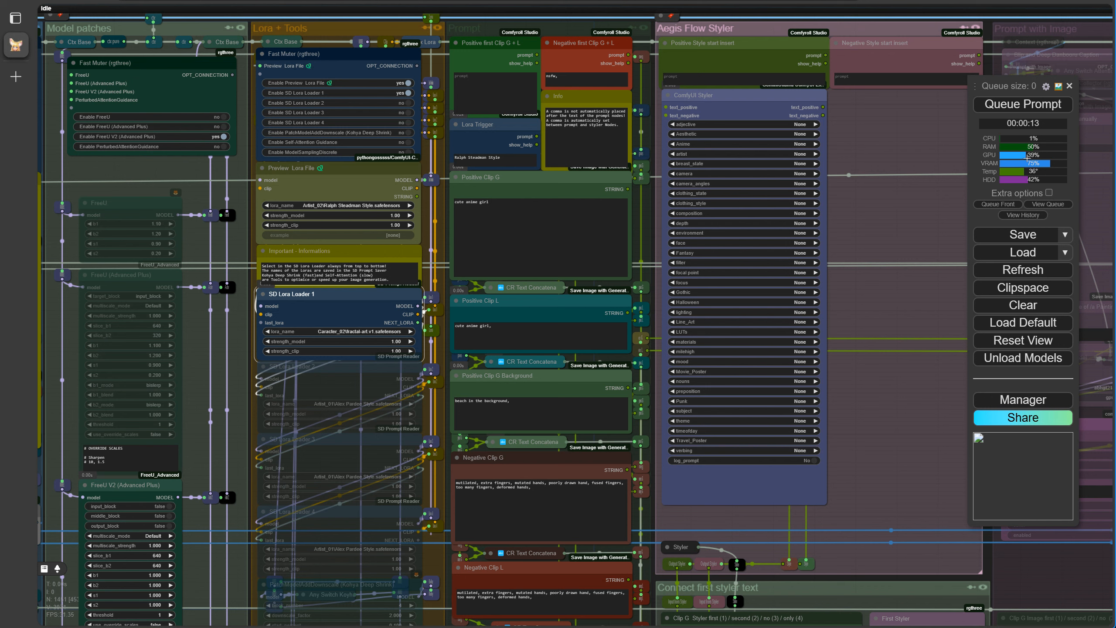
Queue the prompt with the fractal art Lora and inspect the result in the Image Comparer.
click(1025, 106)
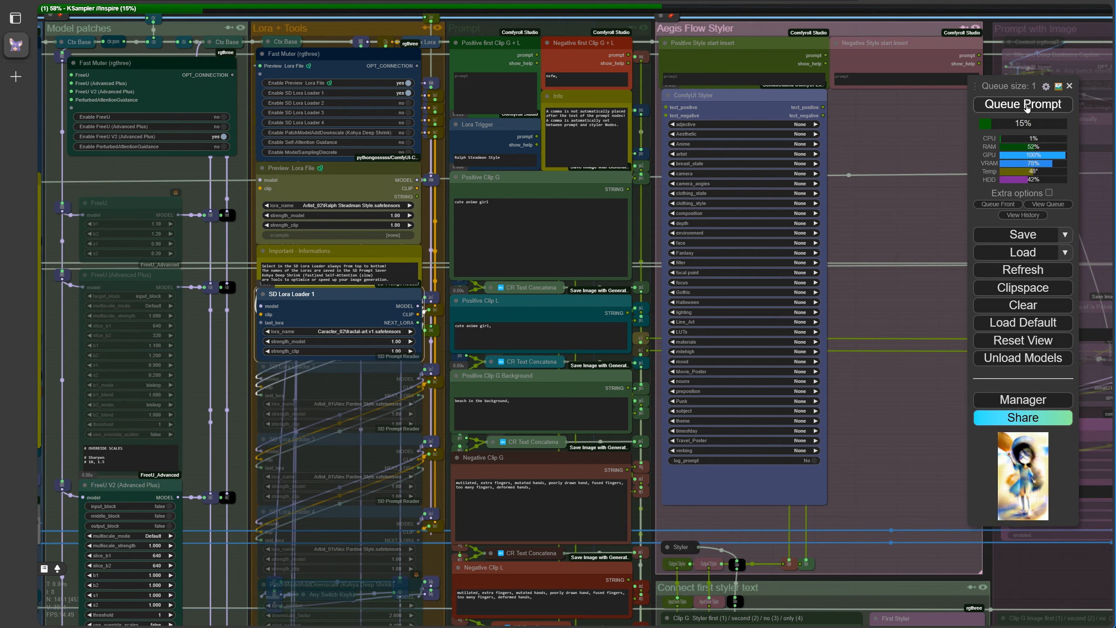
click(859, 440)
key(3)
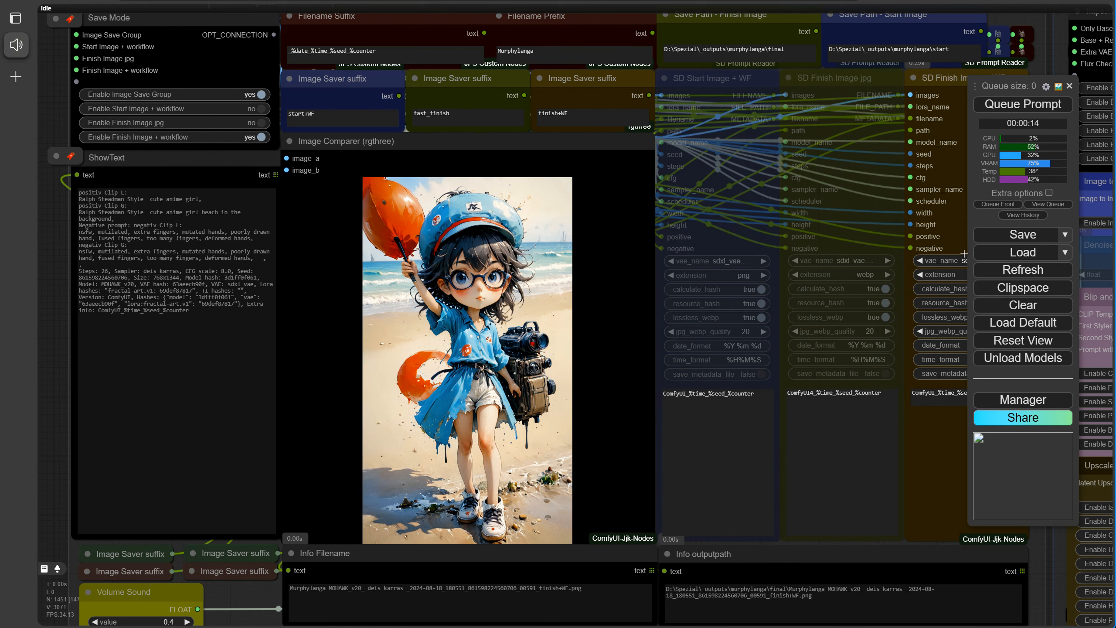
Enable Image to Image for the Only Base Sampler and set its denoise value to 0.85.
scroll(929, 499, down, 5)
drag(348, 481, 71, 452)
scroll(856, 324, up, 4)
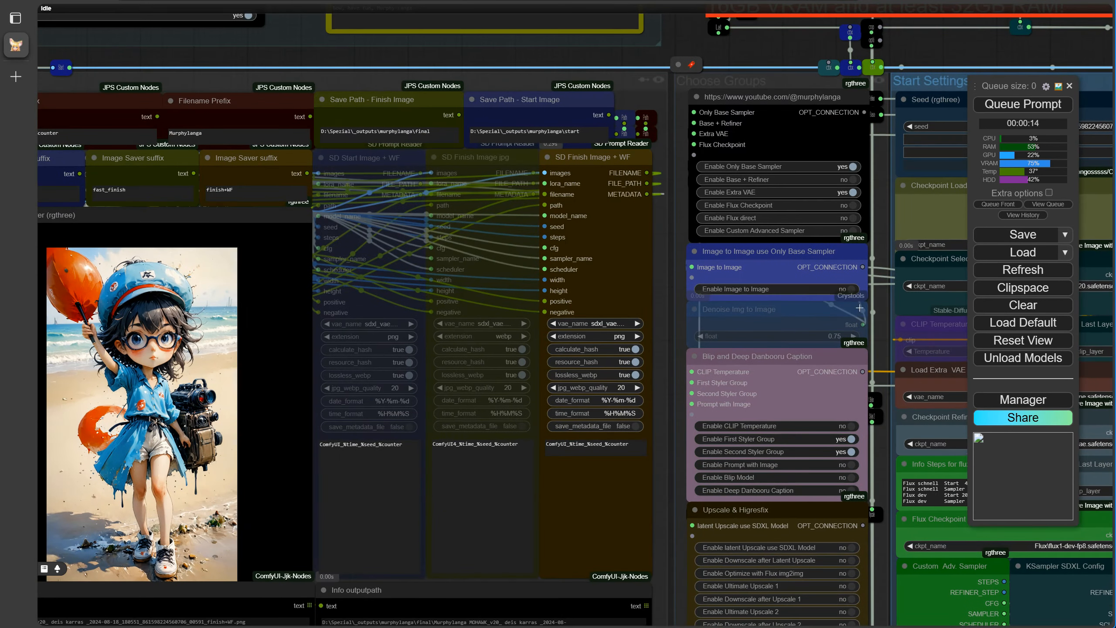
click(862, 294)
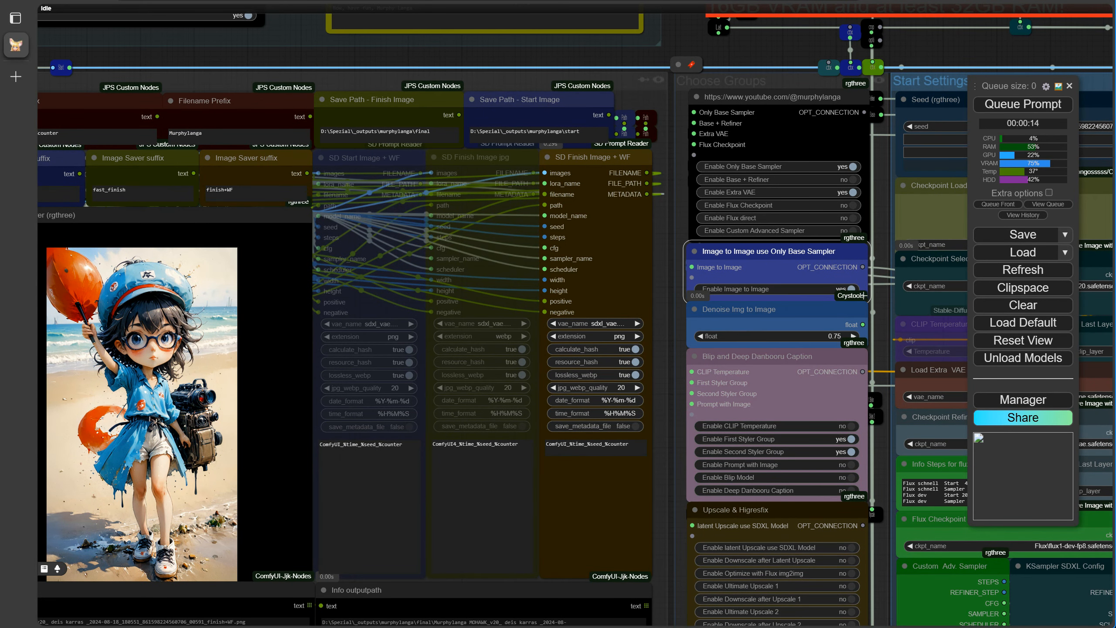
click(843, 336)
text(.85)
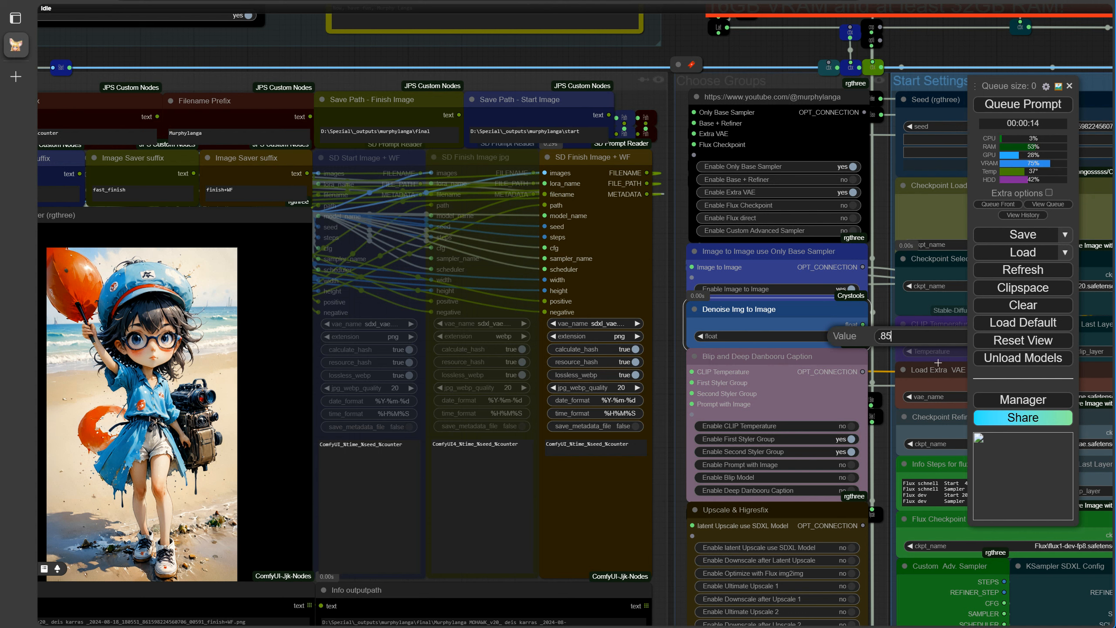
key(Return)
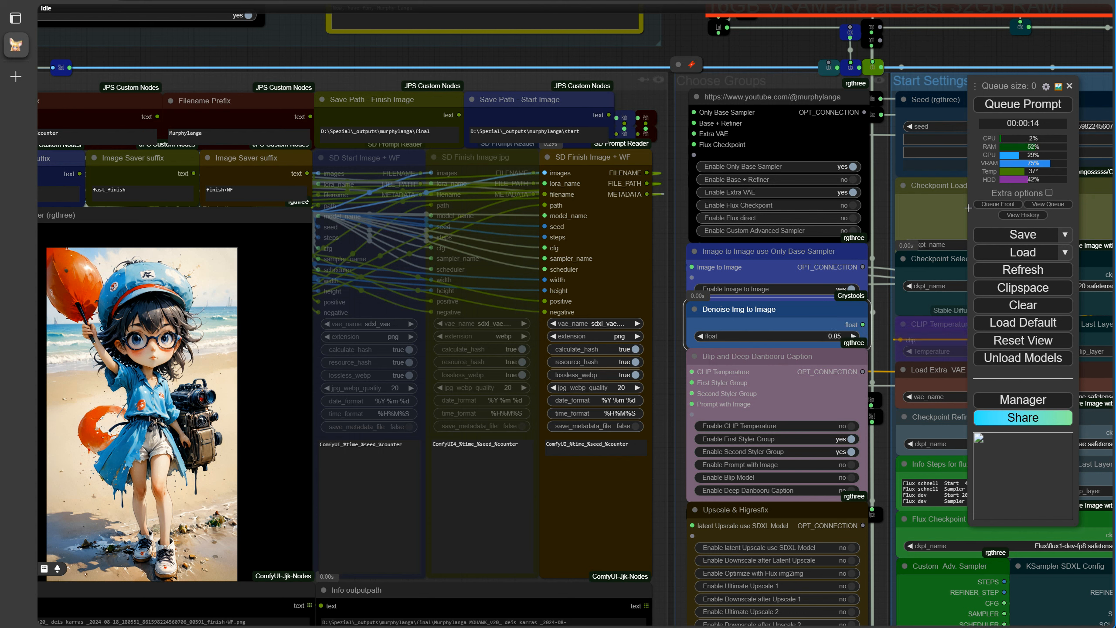
Queue the prompt with Image to Image at the new denoise strength and view the whole workflow during generation.
click(1022, 108)
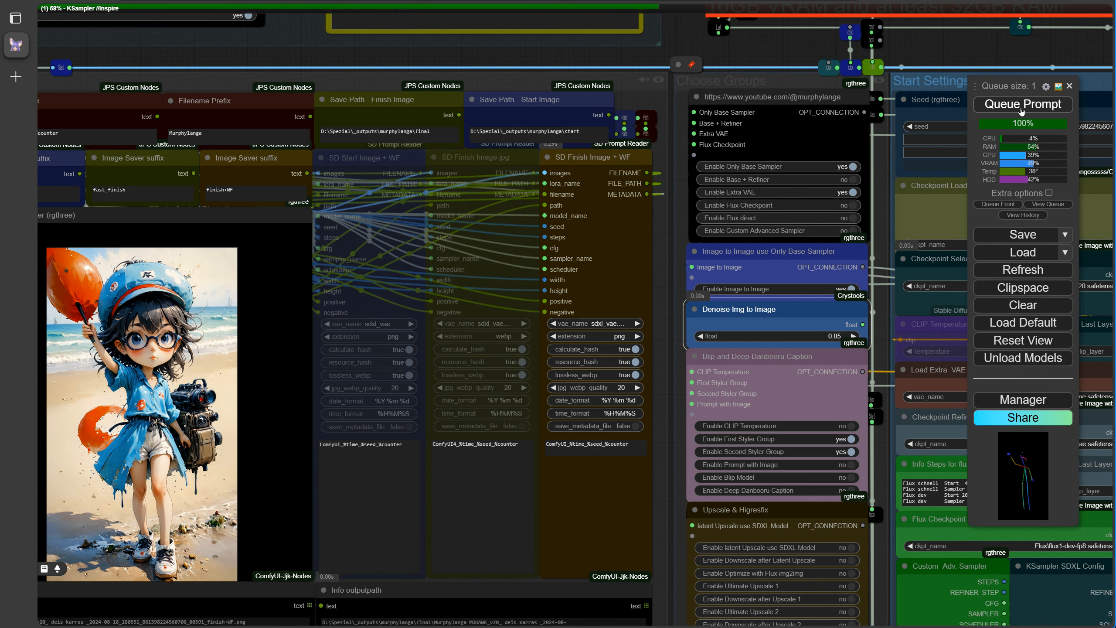
scroll(752, 410, down, 3)
scroll(752, 411, down, 2)
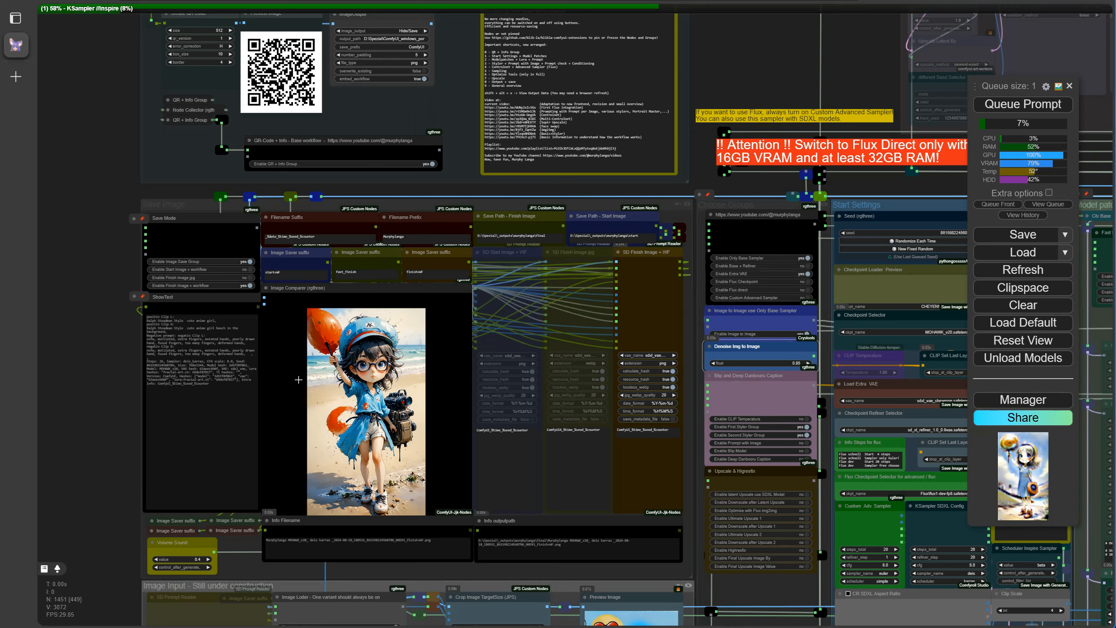
scroll(413, 397, down, 8)
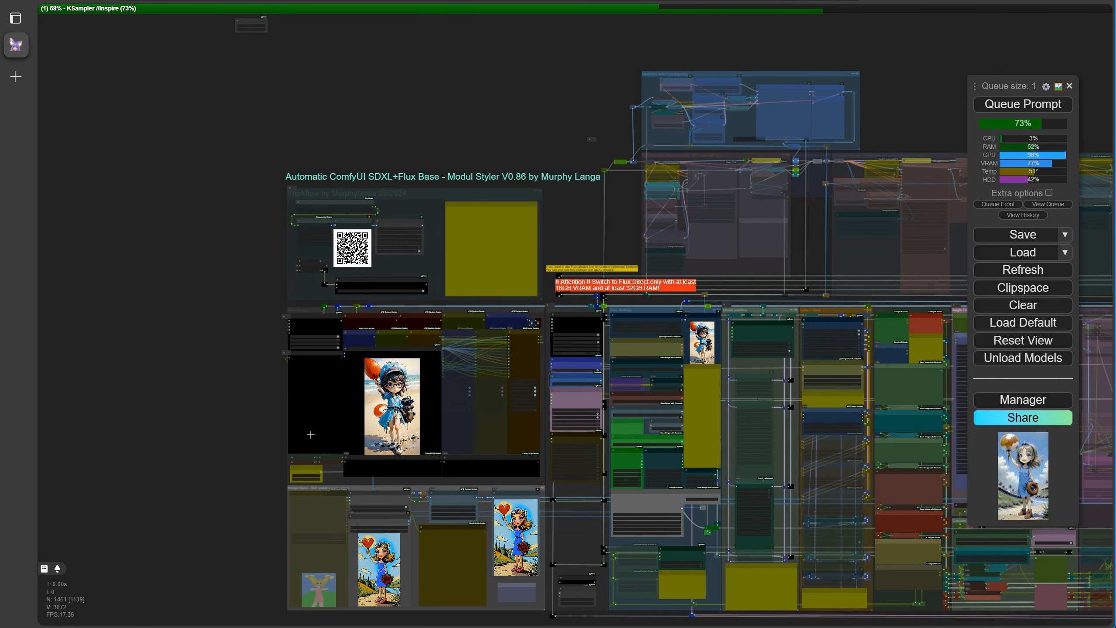
Inspect the finished Image to Image result up close in the Image Comparer.
scroll(305, 424, up, 2)
scroll(305, 425, up, 2)
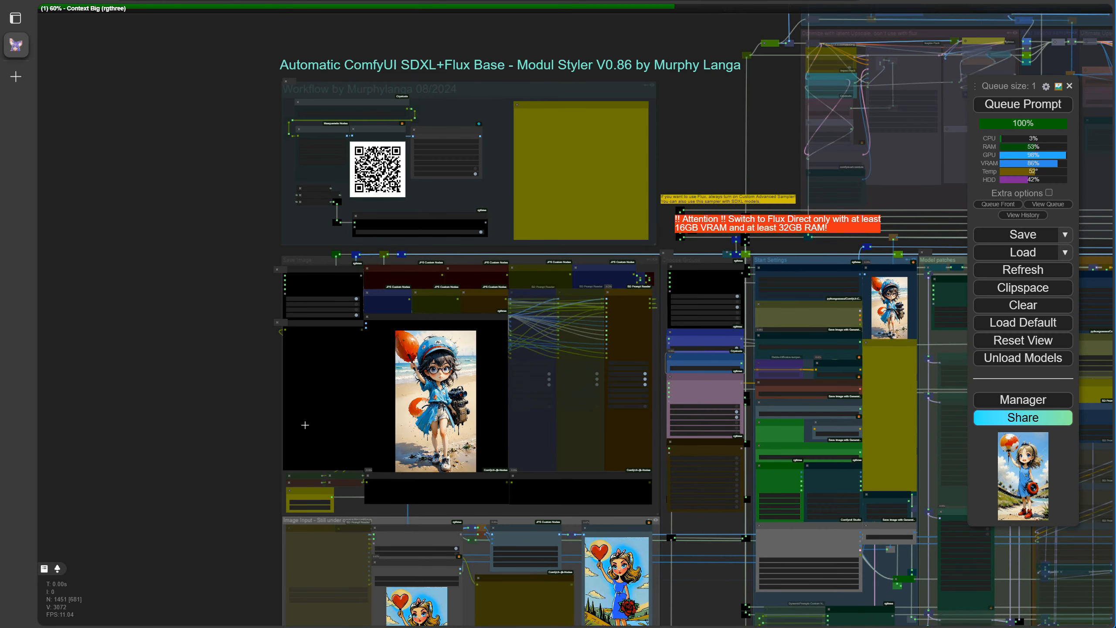
scroll(304, 425, up, 1)
scroll(305, 424, up, 2)
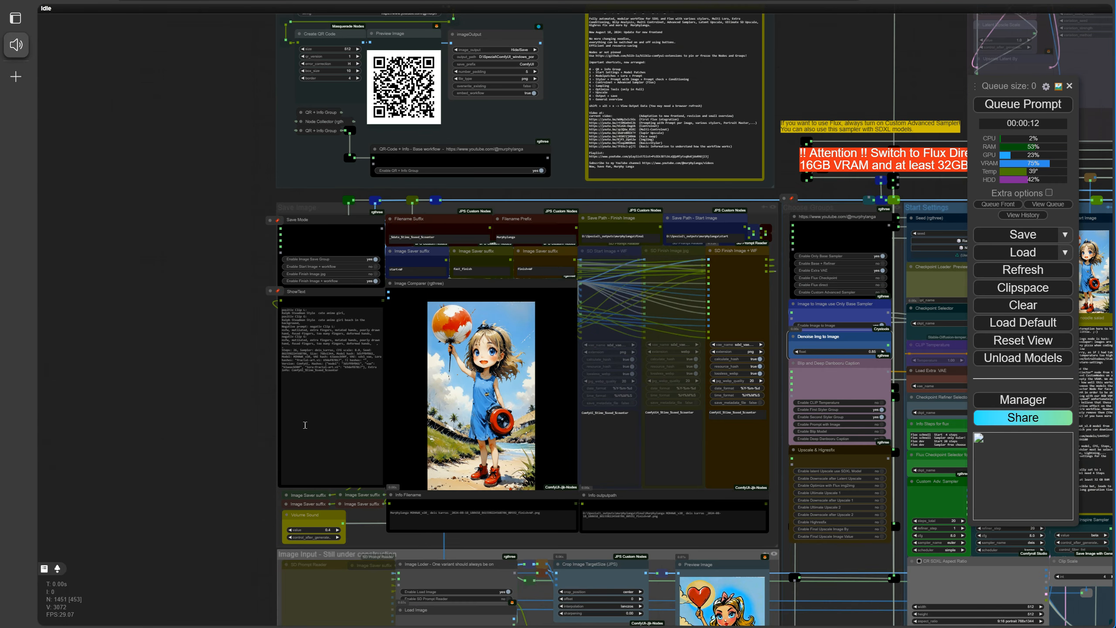
key(8)
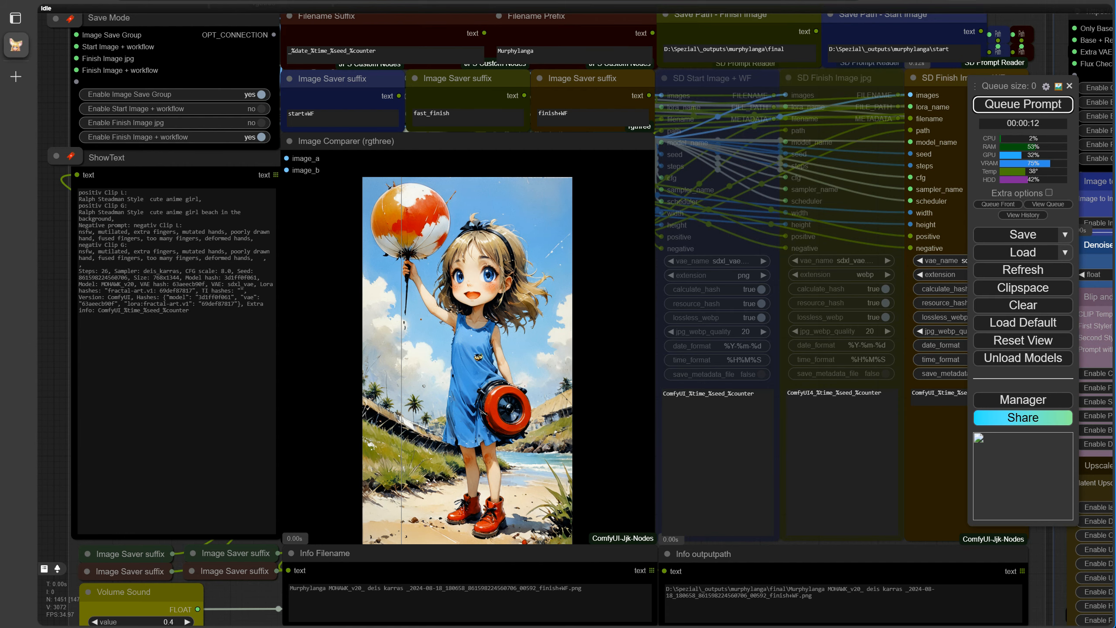
Enable Ultimate Upscale 2 in the Upscale & Higresfix node and queue the prompt.
scroll(174, 193, down, 2)
scroll(174, 193, down, 5)
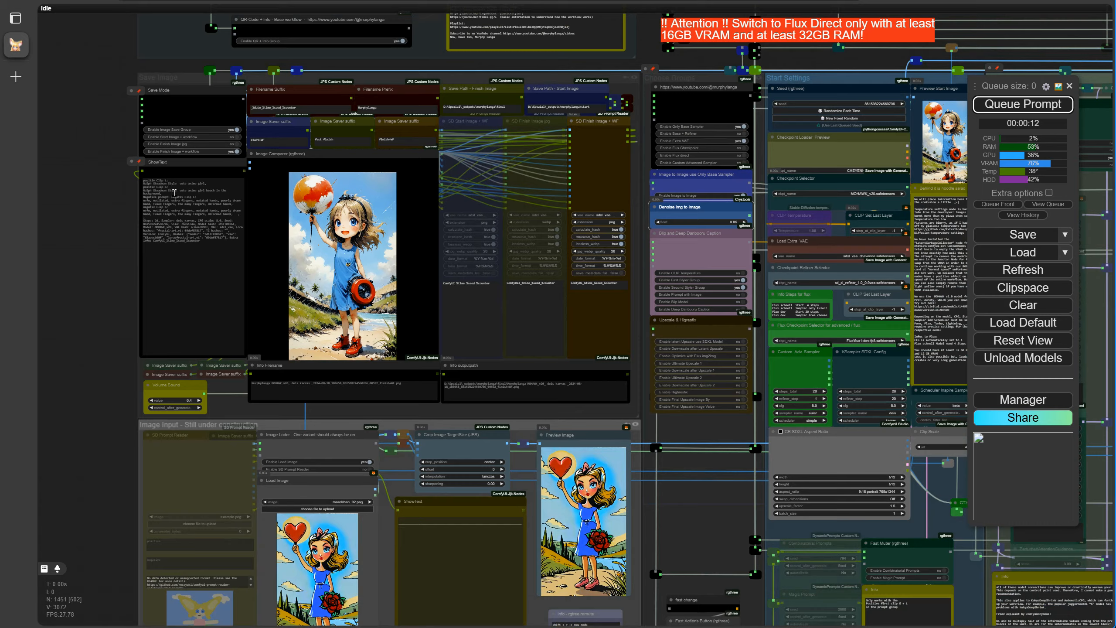
scroll(791, 351, up, 7)
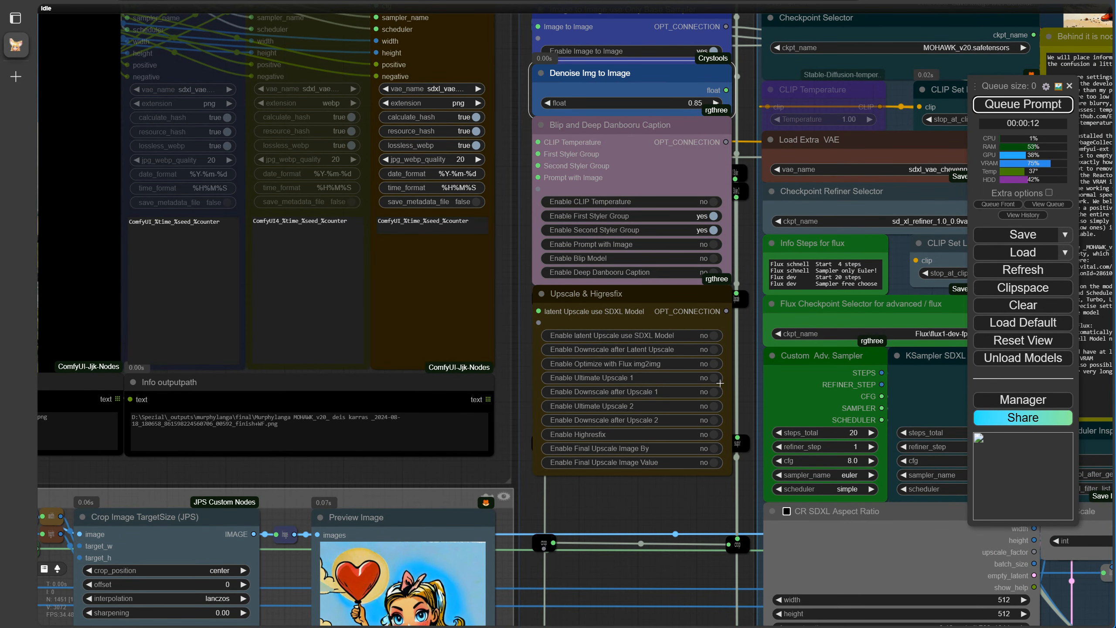
click(725, 408)
click(713, 406)
click(1027, 110)
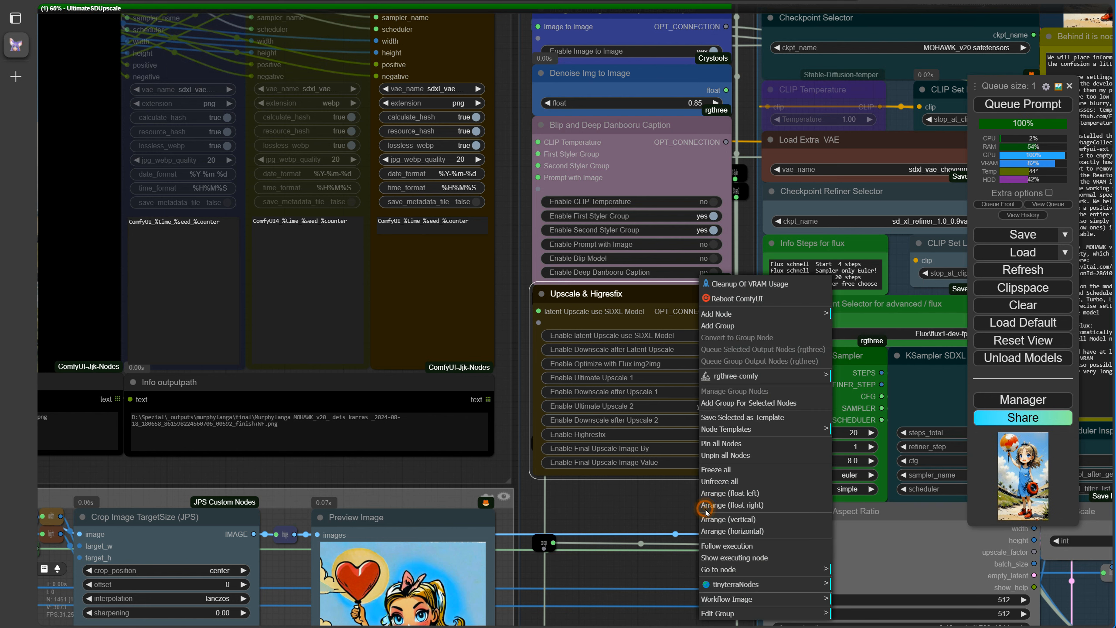
Show the executing node during generation and examine the upscaled image's details in the Image Comparer.
right_click(703, 282)
click(740, 558)
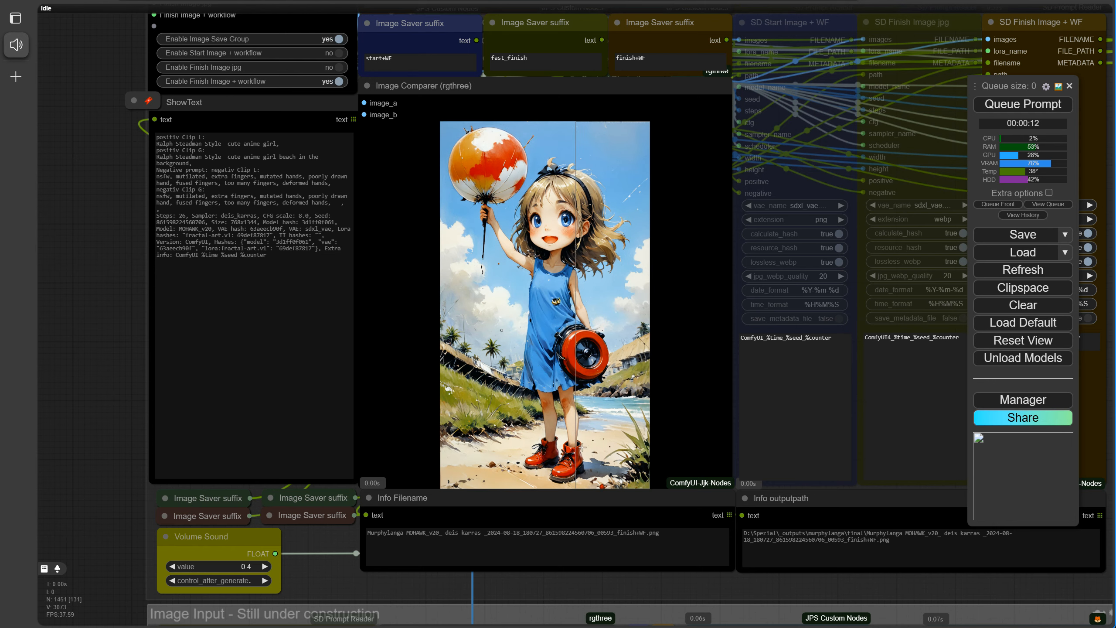
scroll(582, 408, up, 6)
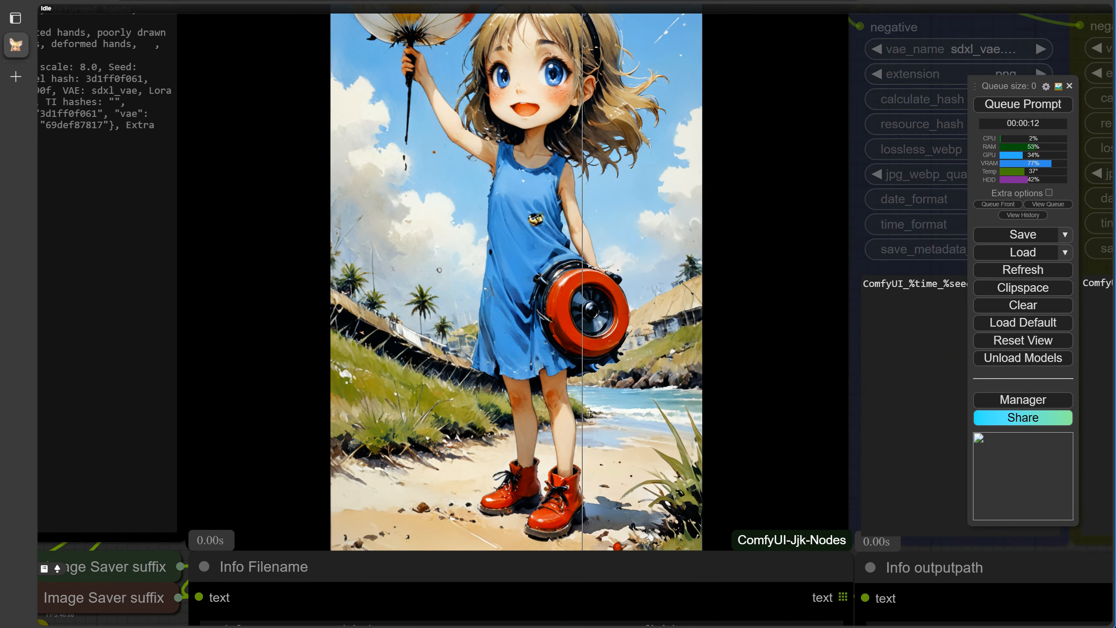
scroll(590, 413, down, 3)
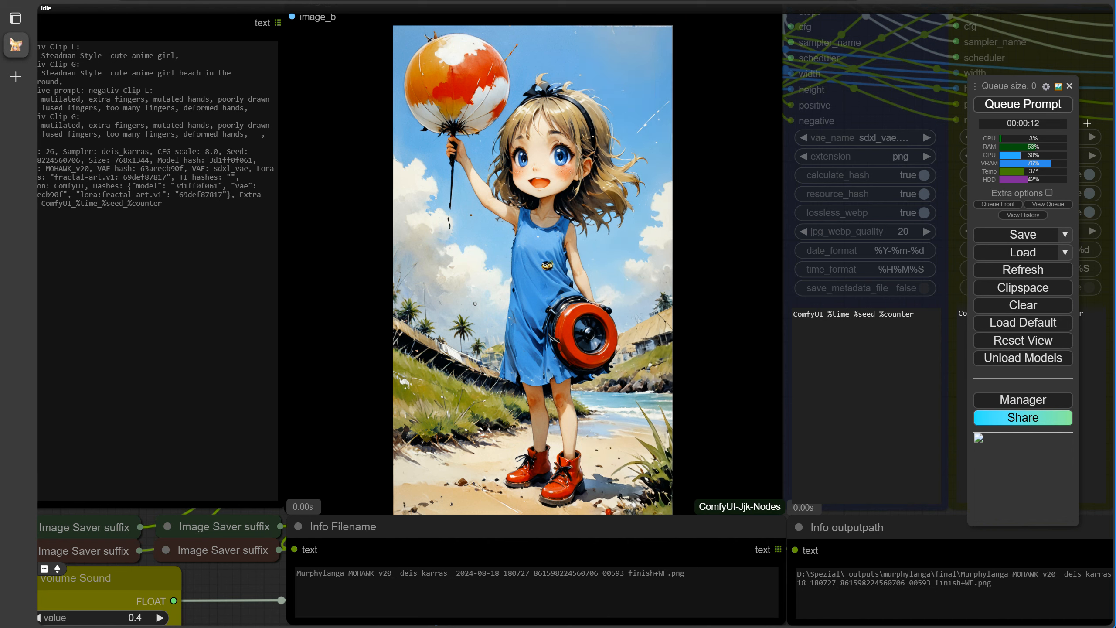